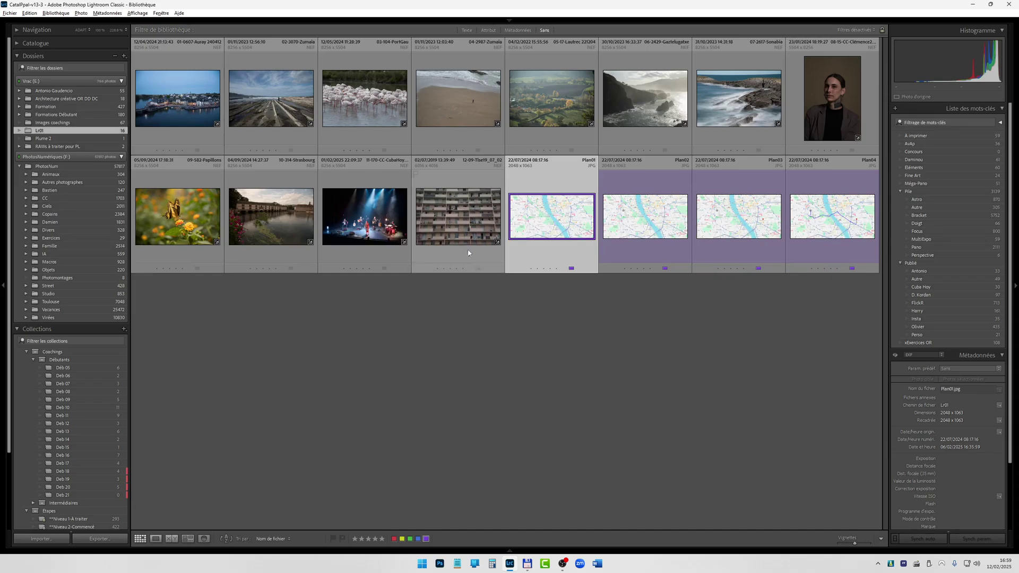
View the Budapest map images from Plan01 to Plan04 enlarged one after another, and return to the thumbnail grid.
{"action": "double_click", "coordinate": [548, 215]}
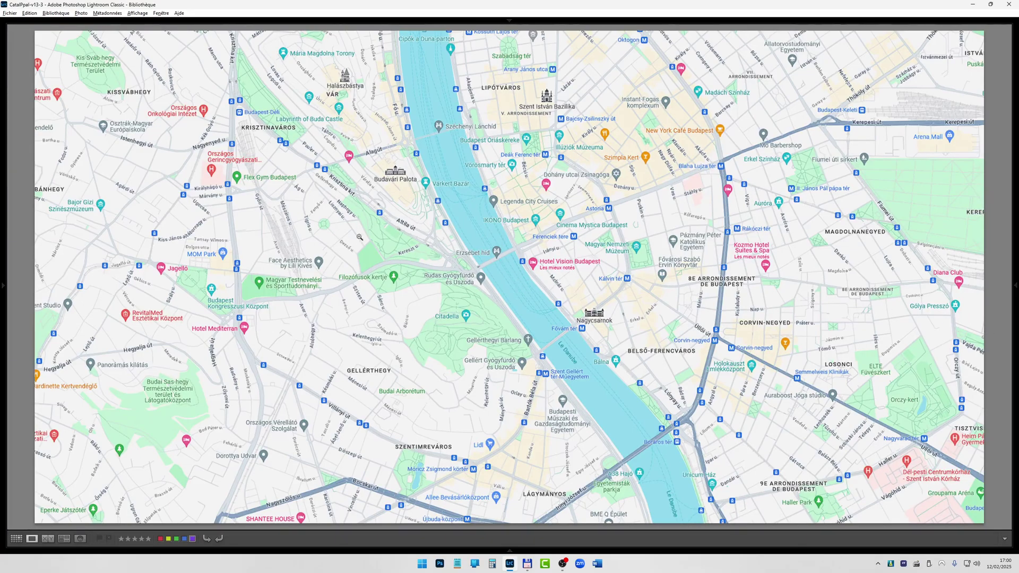
{"action": "left_click", "coordinate": [260, 208]}
{"action": "key", "text": "Right"}
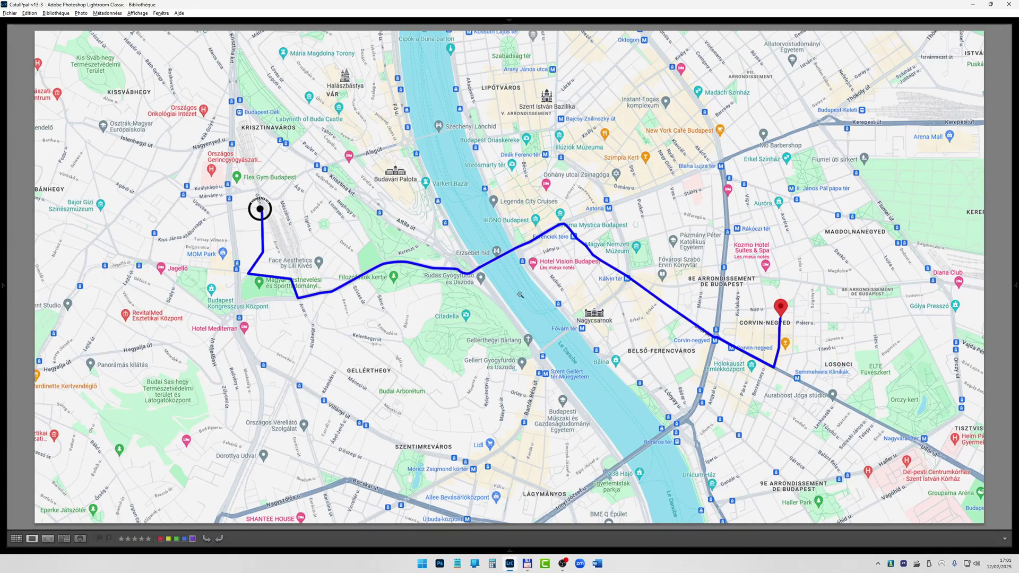
{"action": "key", "text": "g"}
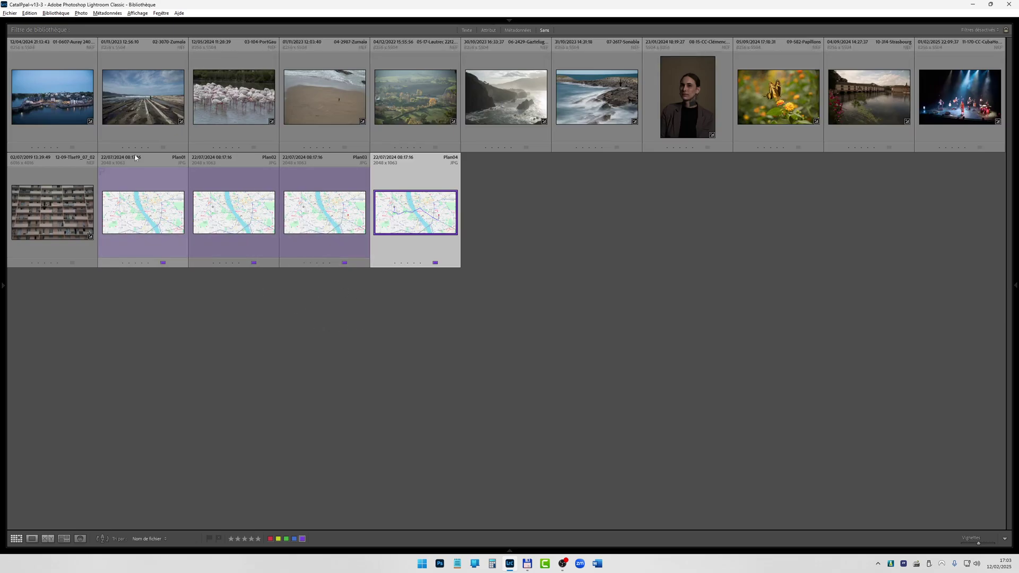
View the Auray harbour photo enlarged, and return to the thumbnail grid.
{"action": "left_click", "coordinate": [62, 113]}
{"action": "double_click", "coordinate": [62, 112]}
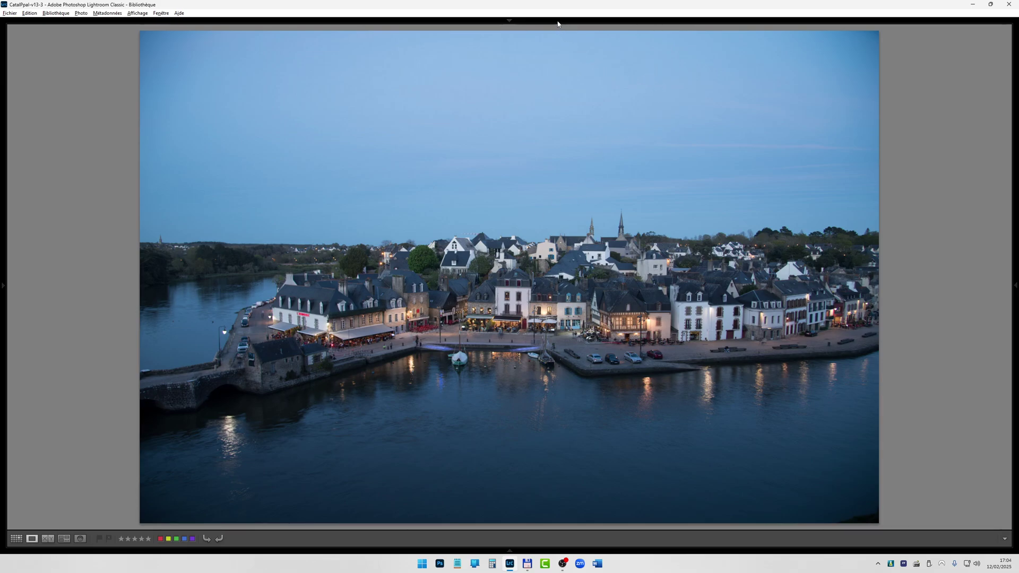
{"action": "mouse_move", "coordinate": [524, 24]}
{"action": "key", "text": "g"}
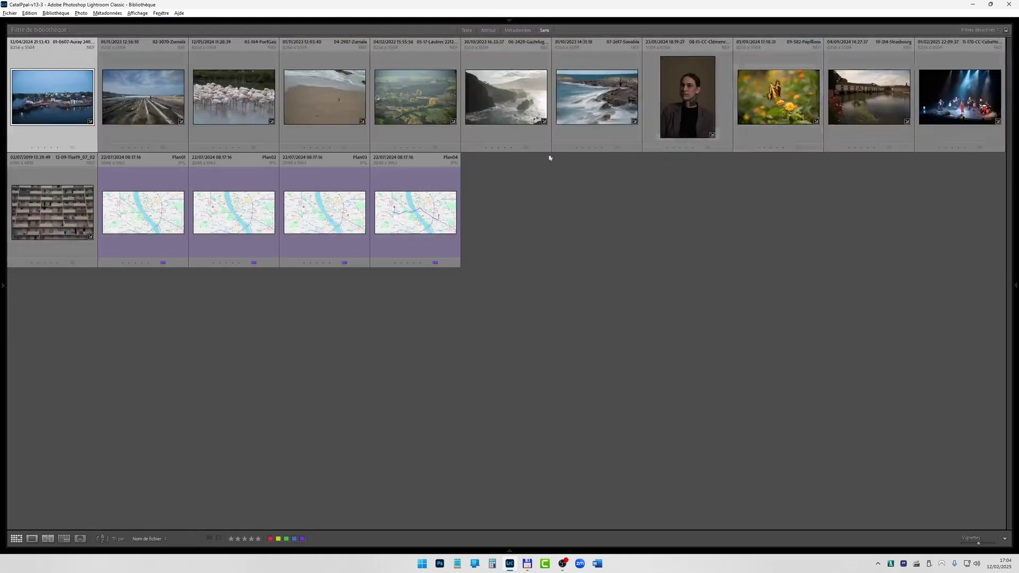
Open the selected Auray harbour photo in the Développement module.
{"action": "mouse_move", "coordinate": [3, 281]}
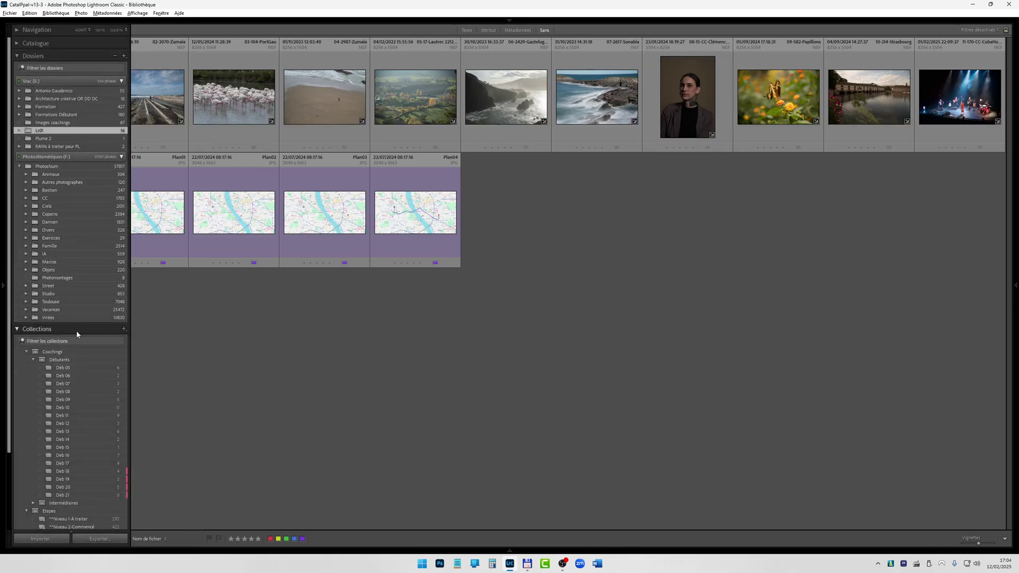
{"action": "mouse_move", "coordinate": [1010, 279]}
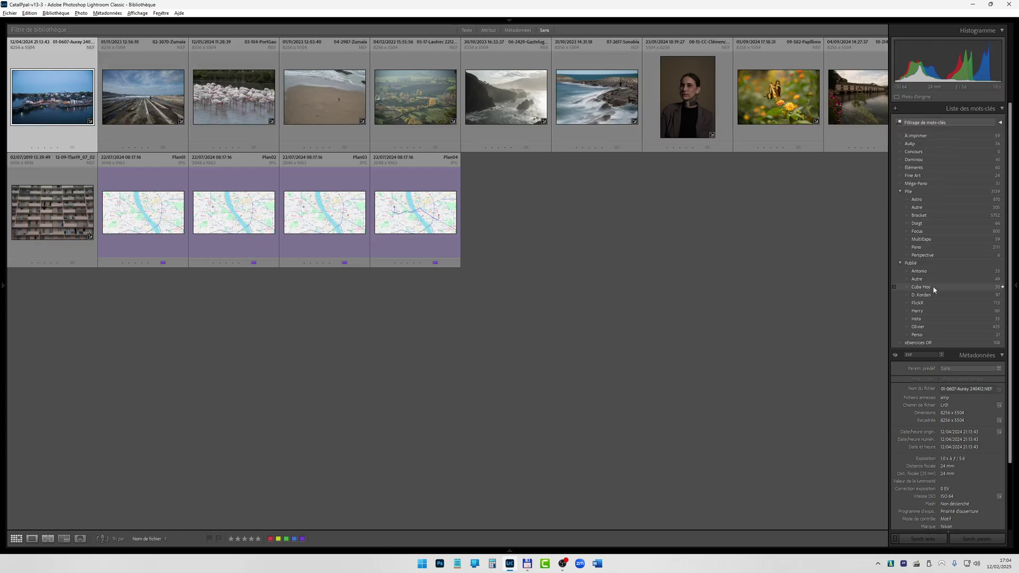
{"action": "scroll", "coordinate": [937, 297], "scroll_direction": "down", "scroll_amount": 3}
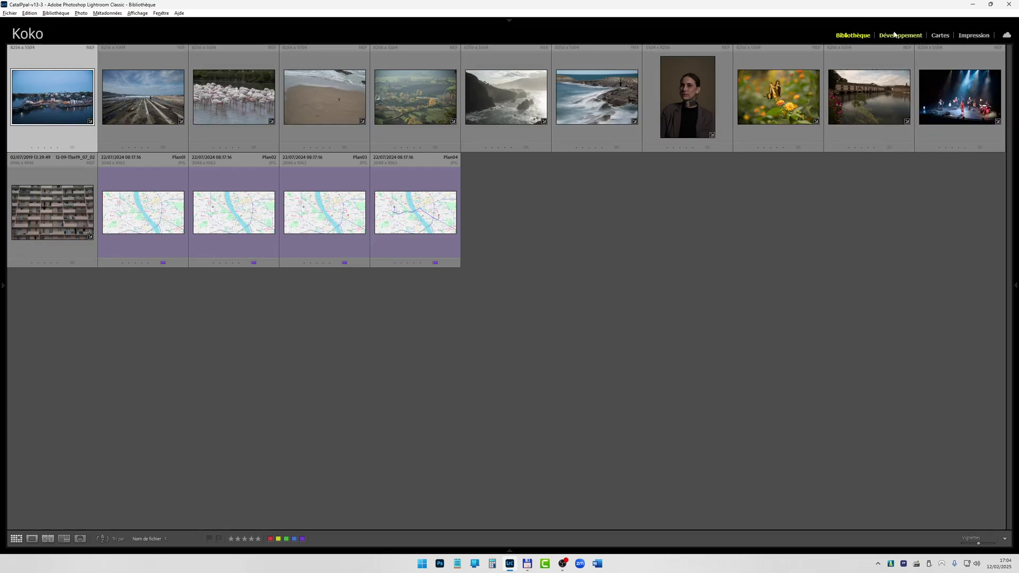
{"action": "left_click", "coordinate": [897, 35]}
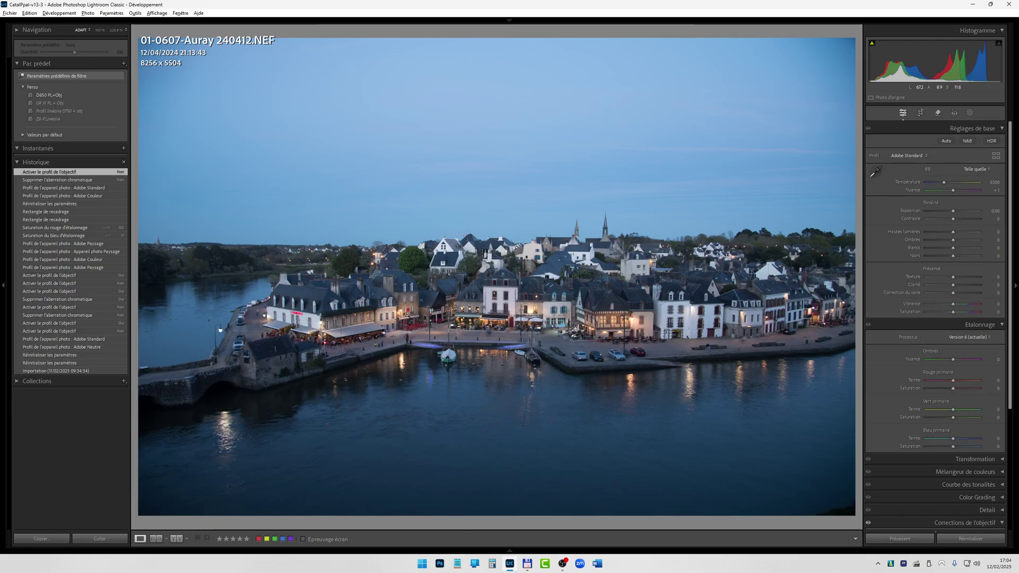
Compare the photo's import state with its most recent state in the history.
{"action": "left_click", "coordinate": [85, 370]}
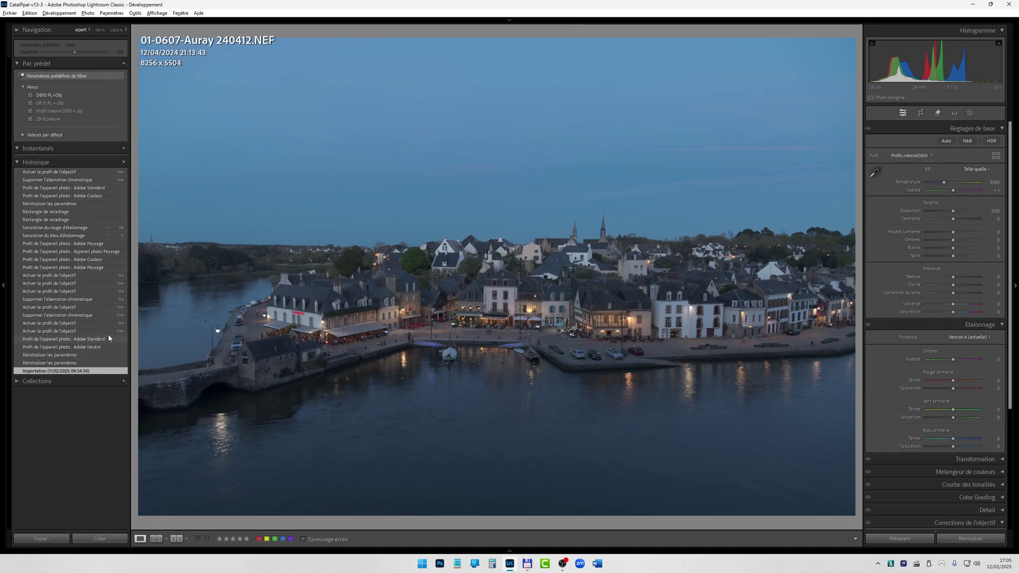
{"action": "left_click", "coordinate": [90, 172]}
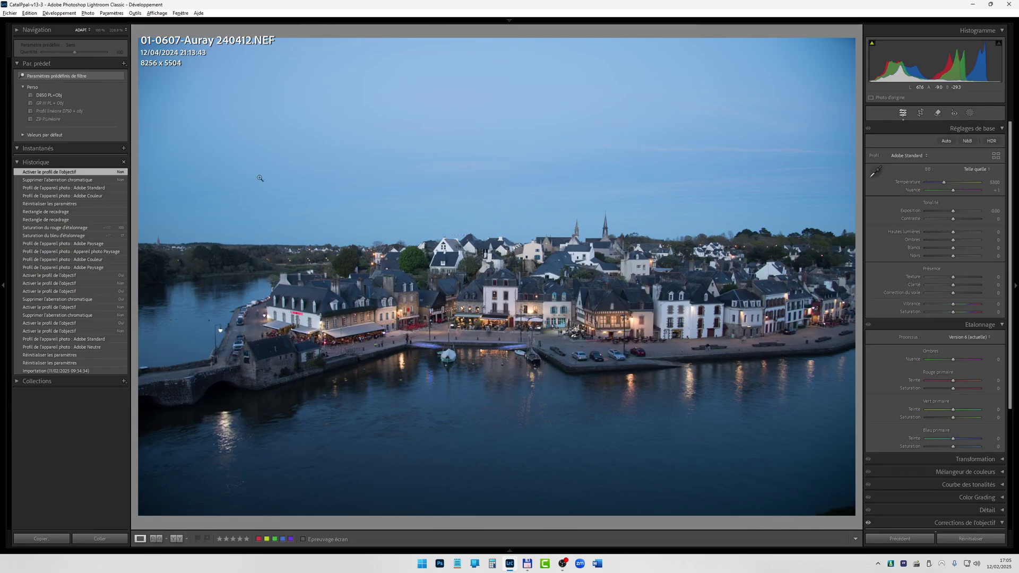
Collapse the presets section and switch the photo's info overlay to exposure and lens details.
{"action": "left_click", "coordinate": [94, 63]}
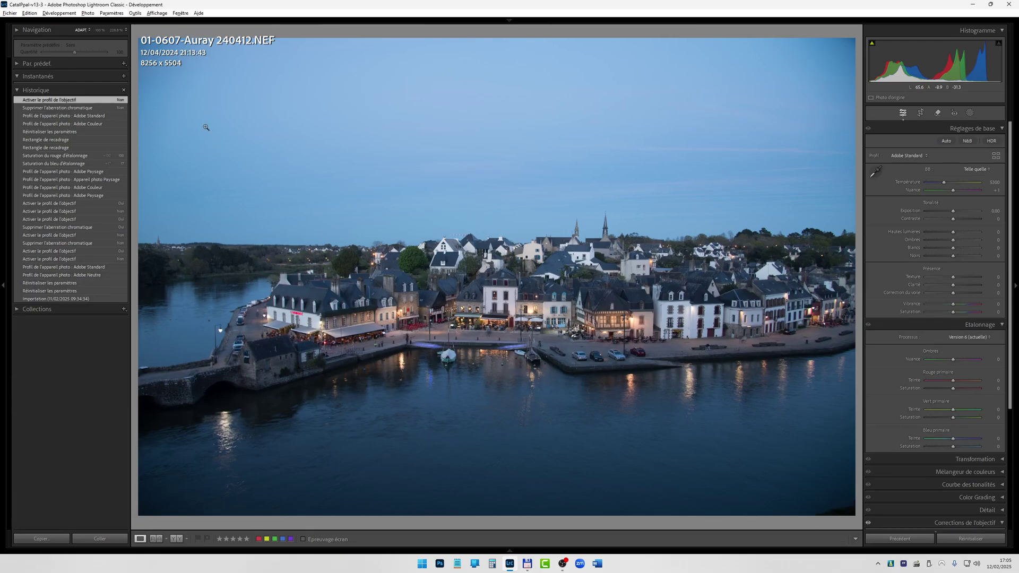
{"action": "key", "text": "i"}
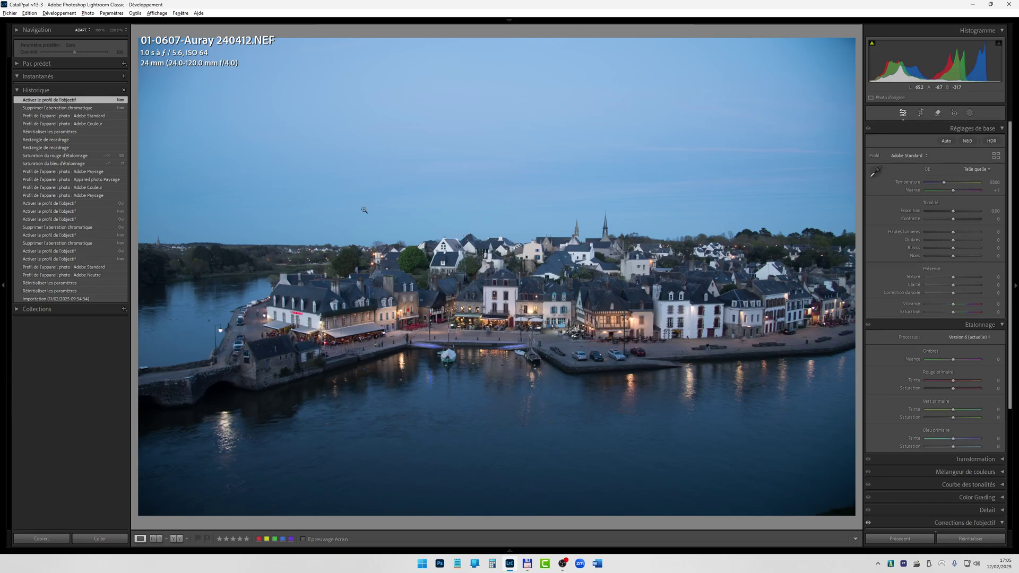
Examine the houses at 100% and the edges of the church spire at high magnification for colour fringing.
{"action": "left_click", "coordinate": [537, 293]}
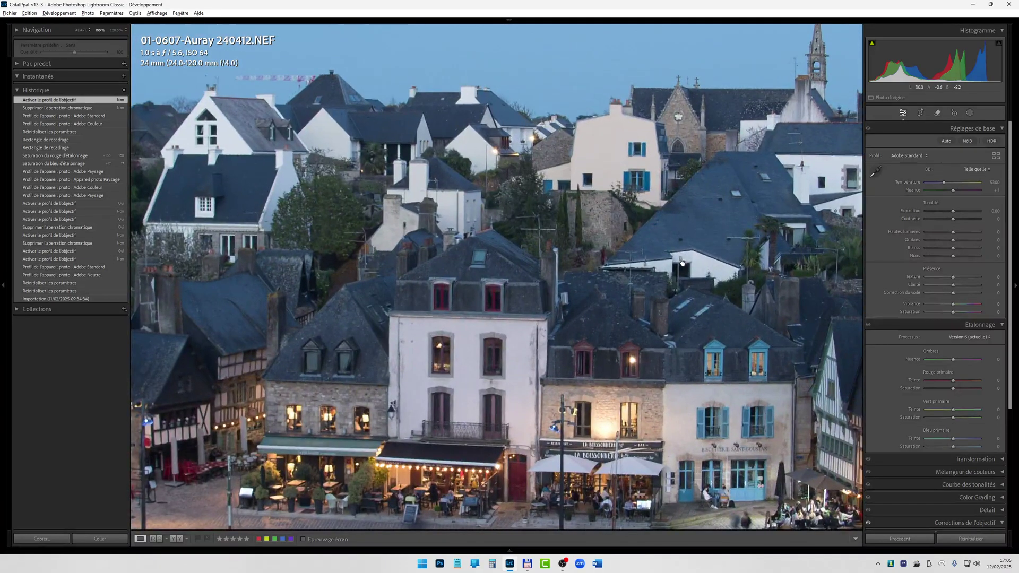
{"action": "left_click", "coordinate": [569, 314]}
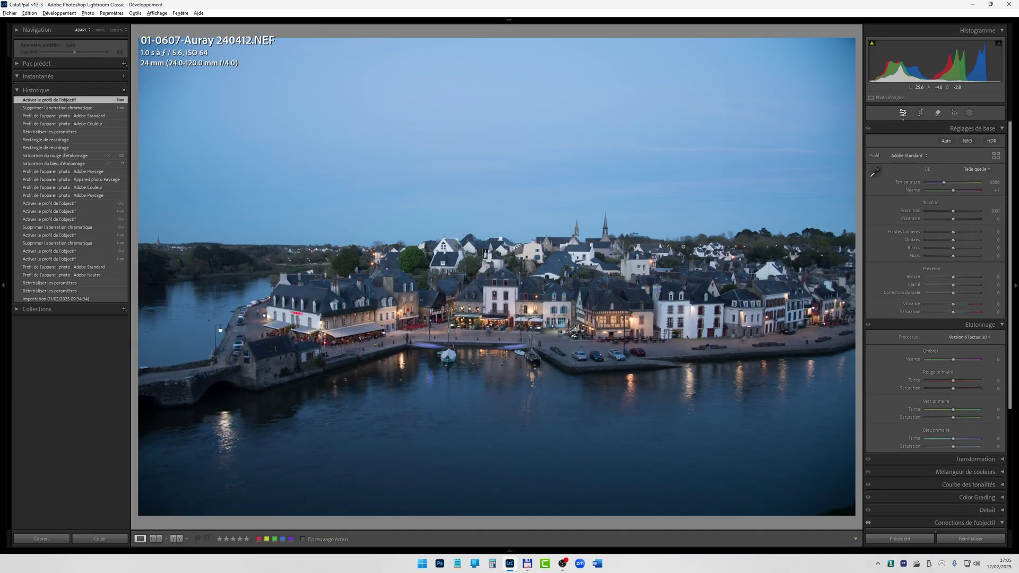
{"action": "left_click", "coordinate": [612, 221]}
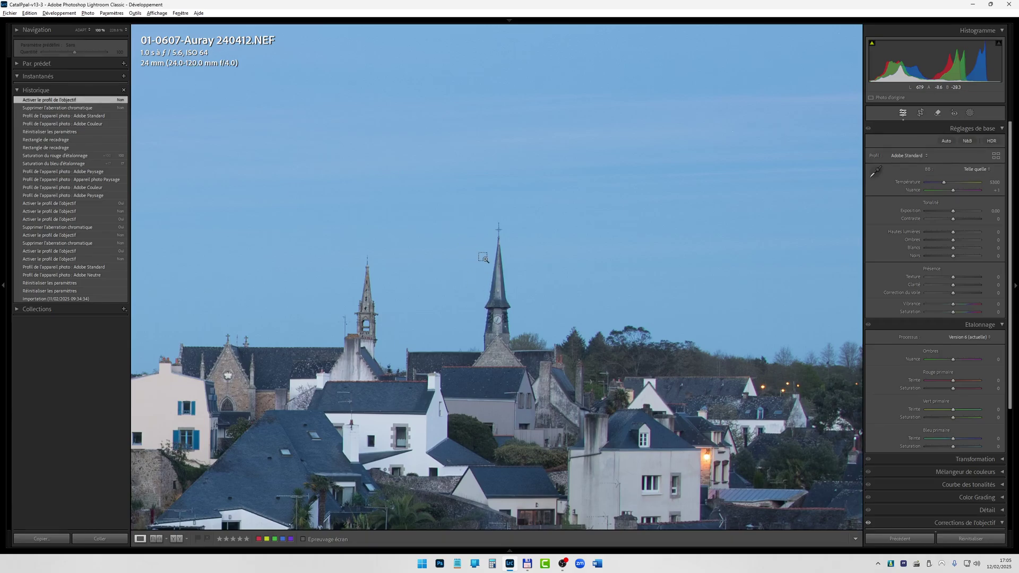
{"action": "left_click_drag", "start_coordinate": [457, 213], "coordinate": [568, 298]}
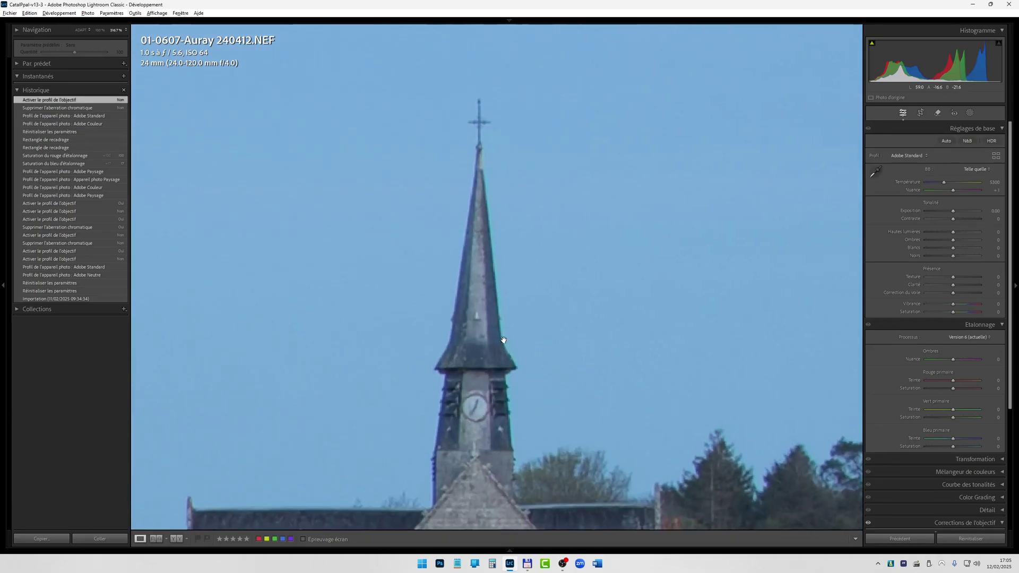
{"action": "left_click_drag", "start_coordinate": [410, 184], "coordinate": [543, 316]}
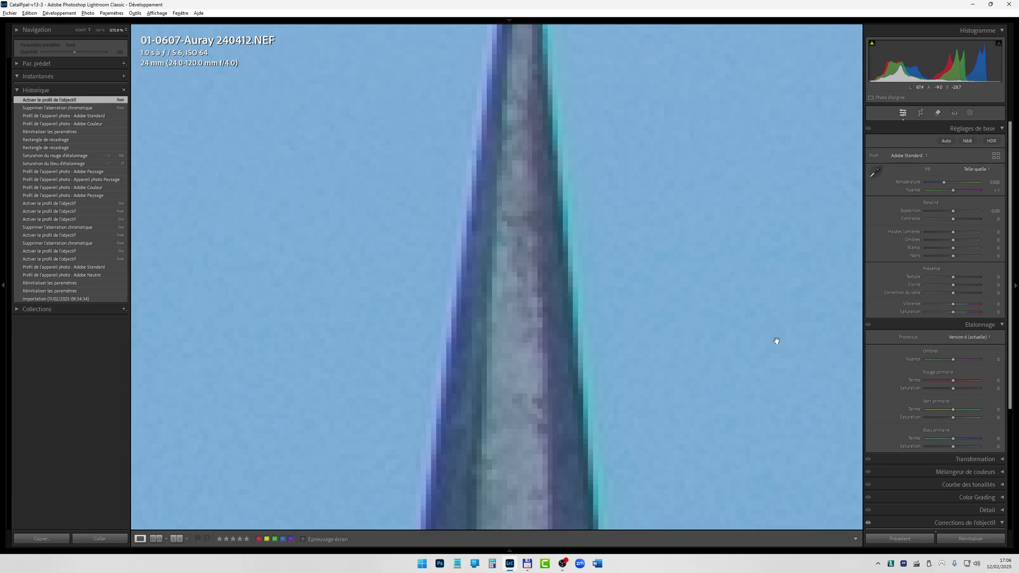
{"action": "scroll", "coordinate": [860, 359], "scroll_direction": "down", "scroll_amount": 3}
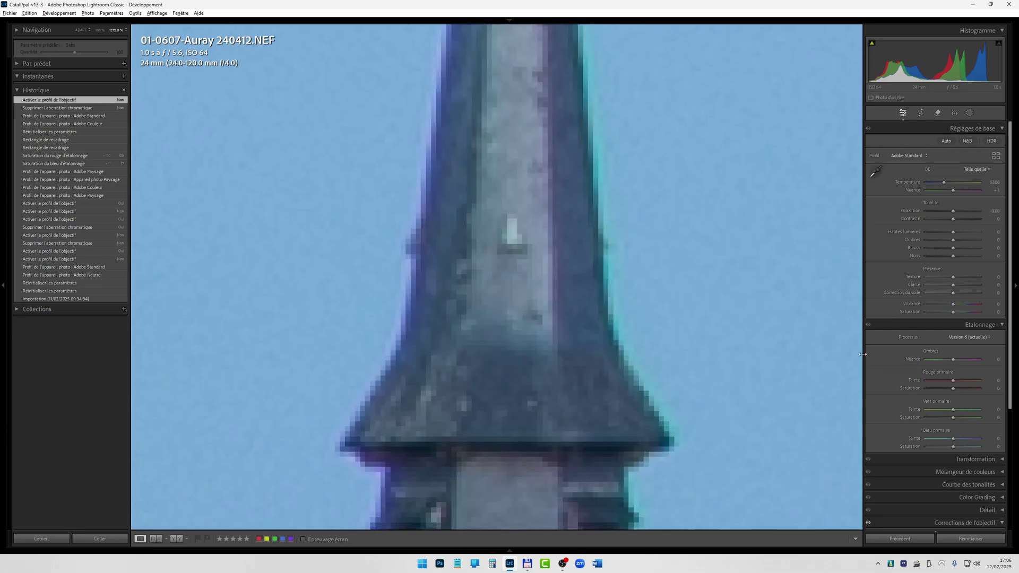
Enable Supprimer l'aberration chromatique in the lens corrections and check the spire's edges before returning to the whole photo.
{"action": "left_click", "coordinate": [954, 523]}
{"action": "scroll", "coordinate": [934, 424], "scroll_direction": "down", "scroll_amount": 1}
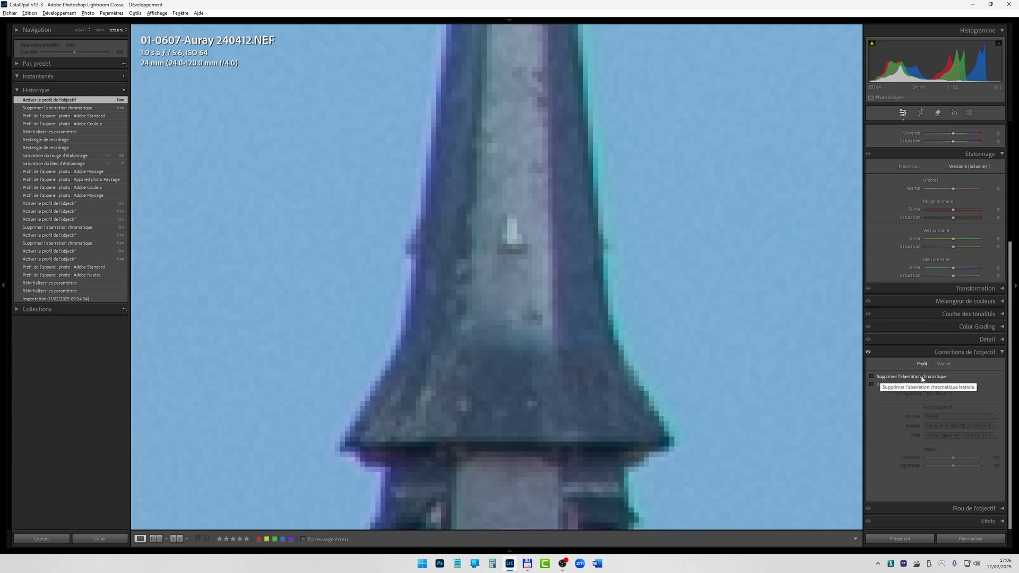
{"action": "left_click", "coordinate": [871, 377]}
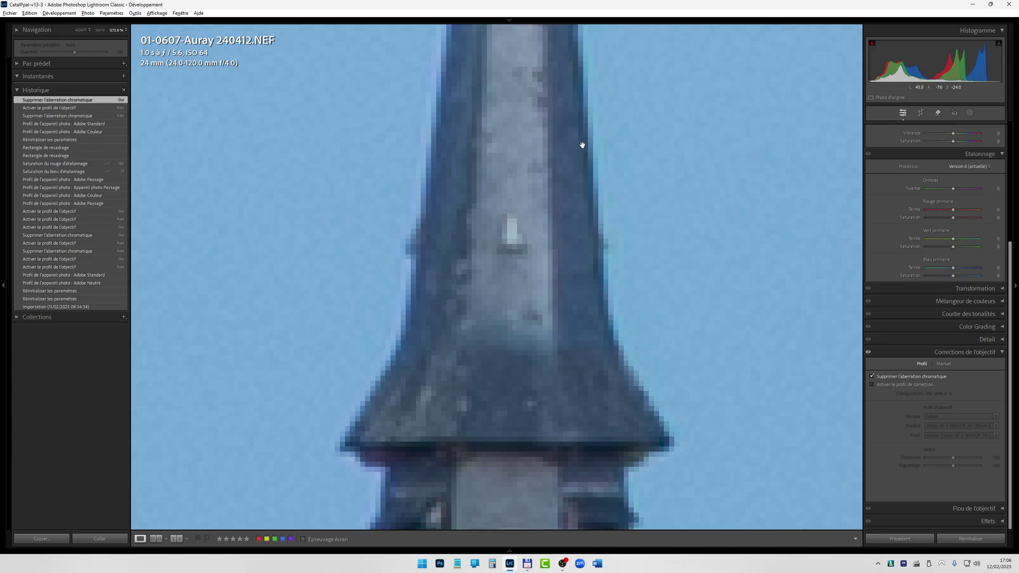
{"action": "left_click_drag", "start_coordinate": [582, 145], "coordinate": [599, 416]}
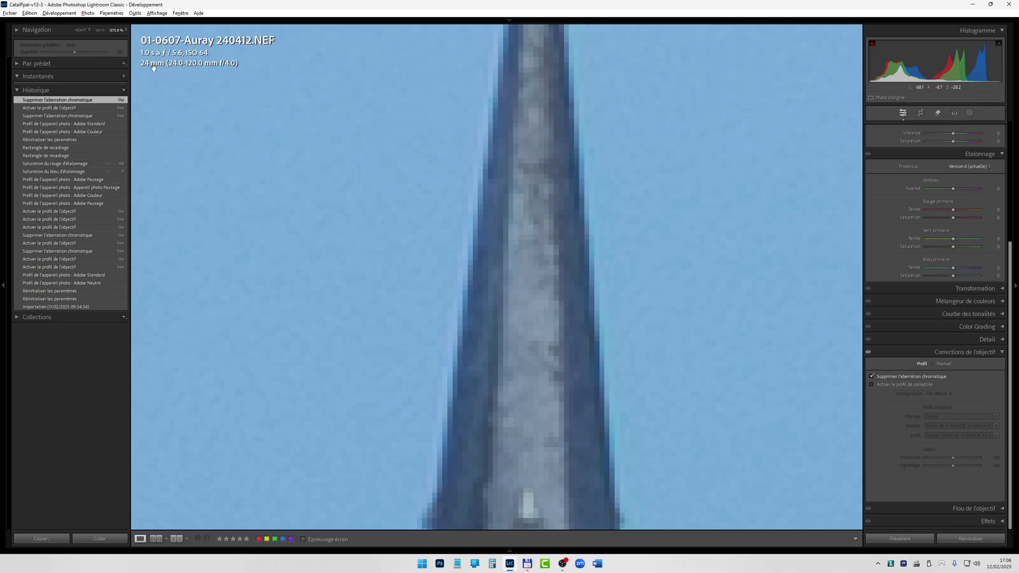
{"action": "left_click", "coordinate": [100, 30]}
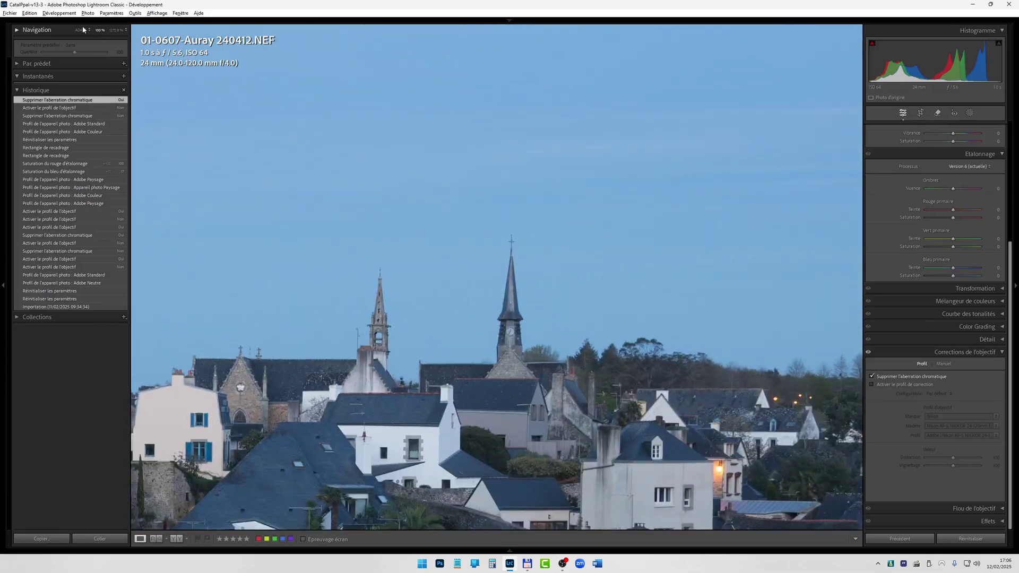
{"action": "left_click", "coordinate": [80, 30]}
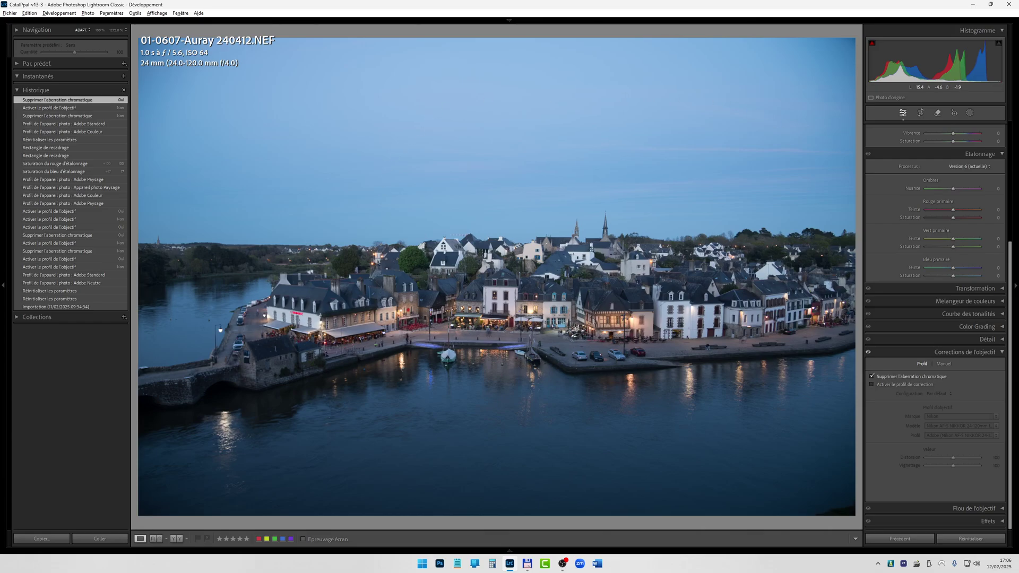
Enable Activer le profil de correction with the default Nikon lens profile, and collapse the lens corrections section.
{"action": "left_click", "coordinate": [885, 387]}
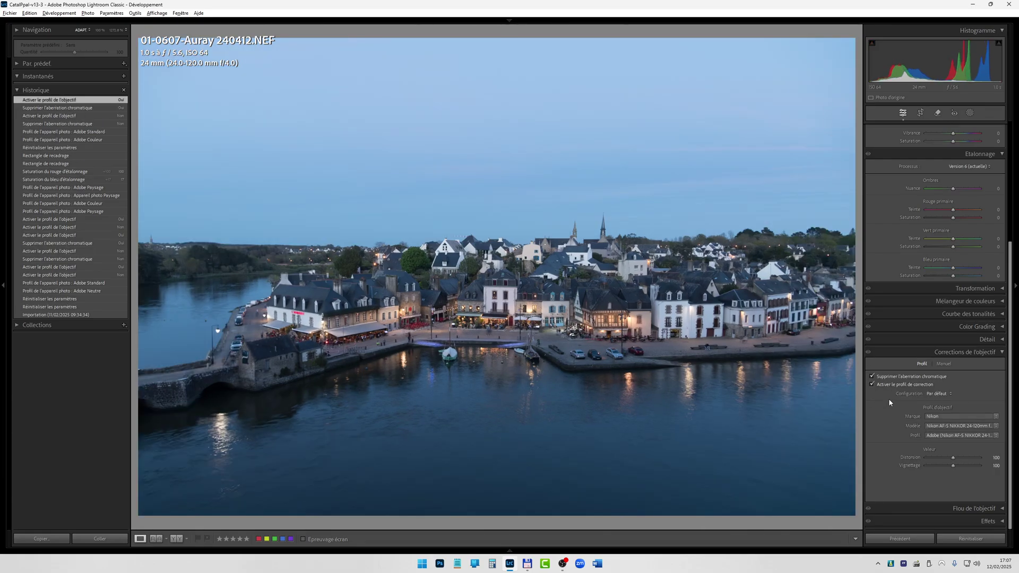
{"action": "left_click", "coordinate": [887, 386]}
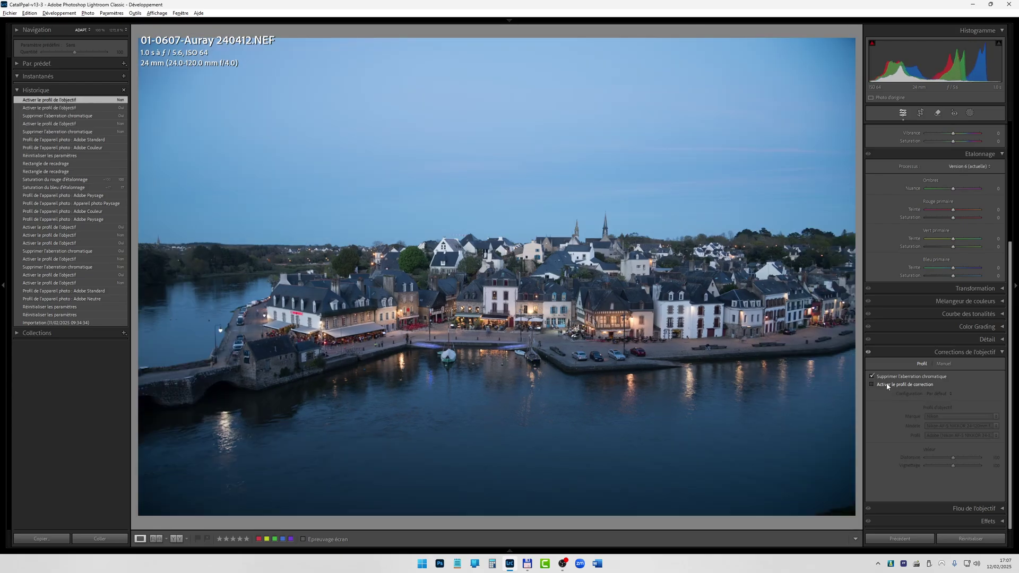
{"action": "left_click", "coordinate": [887, 386]}
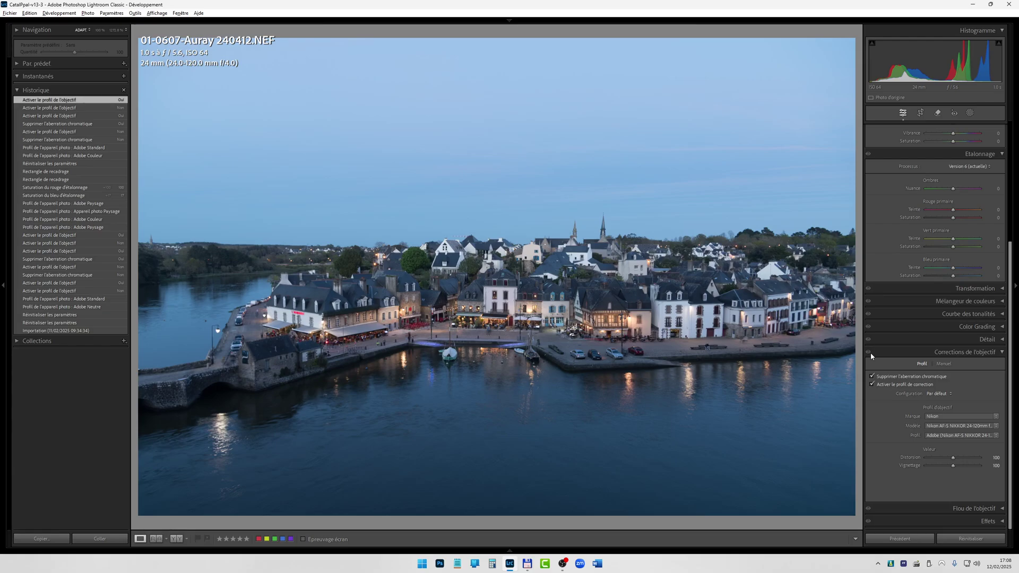
{"action": "left_click", "coordinate": [916, 350]}
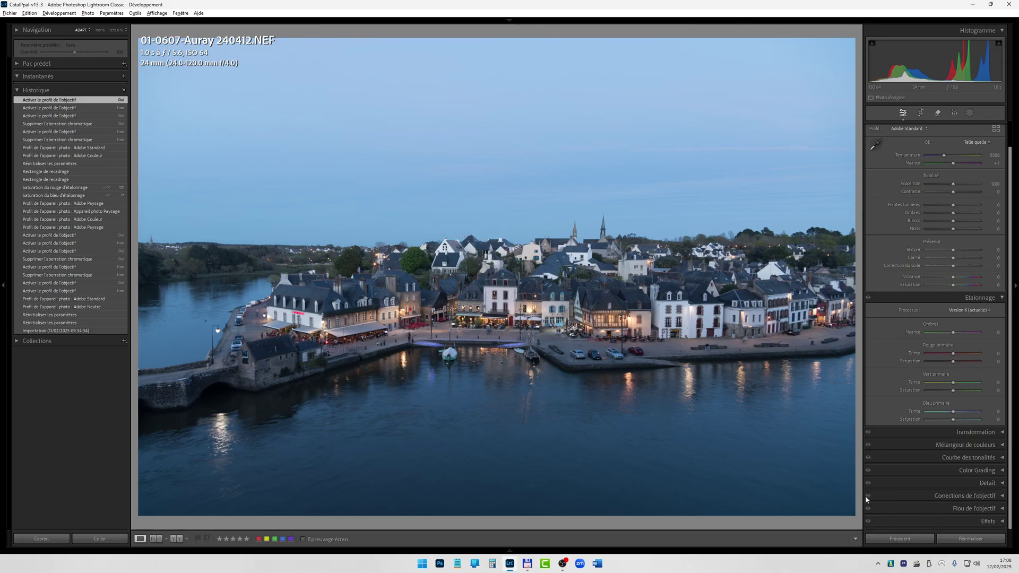
{"action": "left_click", "coordinate": [884, 495]}
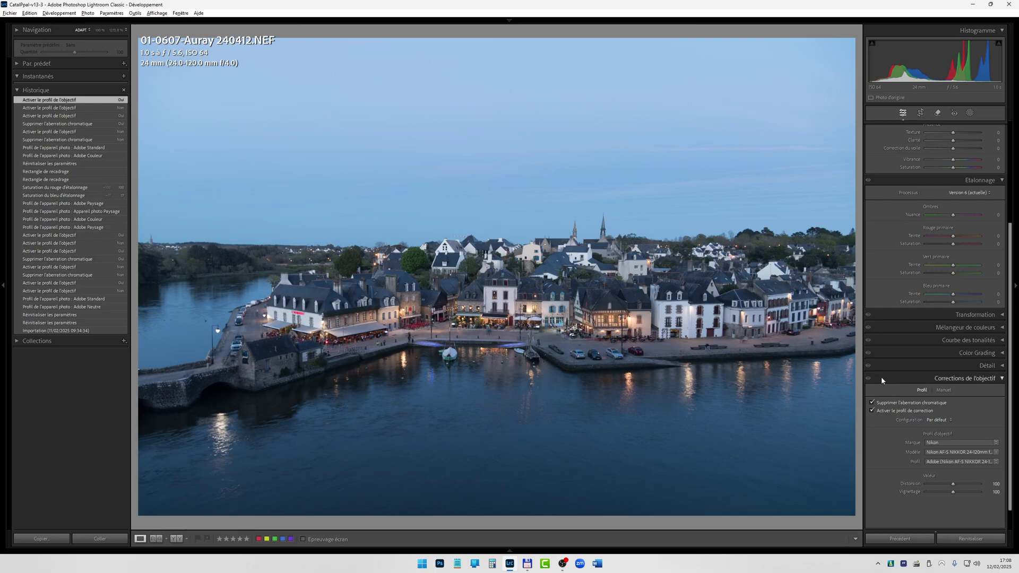
{"action": "left_click", "coordinate": [895, 379]}
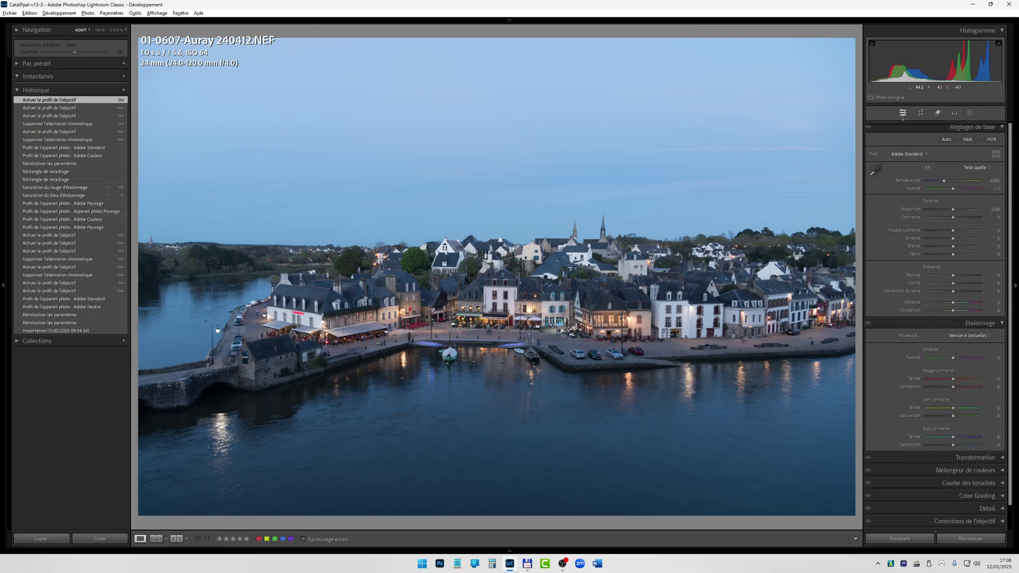
Compare the harbour photo's original version with its corrected version.
{"action": "key", "text": "backslash"}
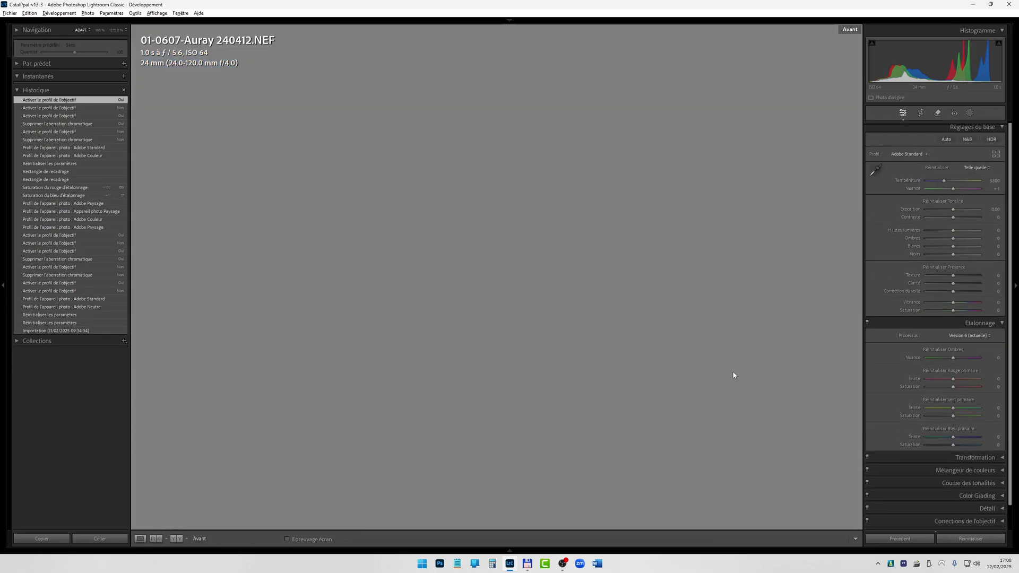
{"action": "key", "text": "backslash"}
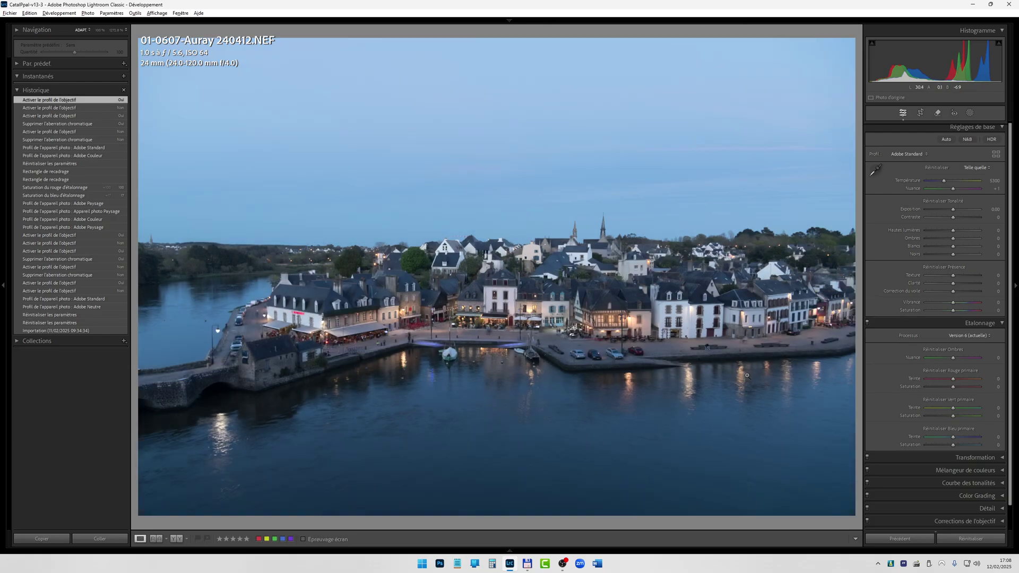
{"action": "key", "text": "backslash"}
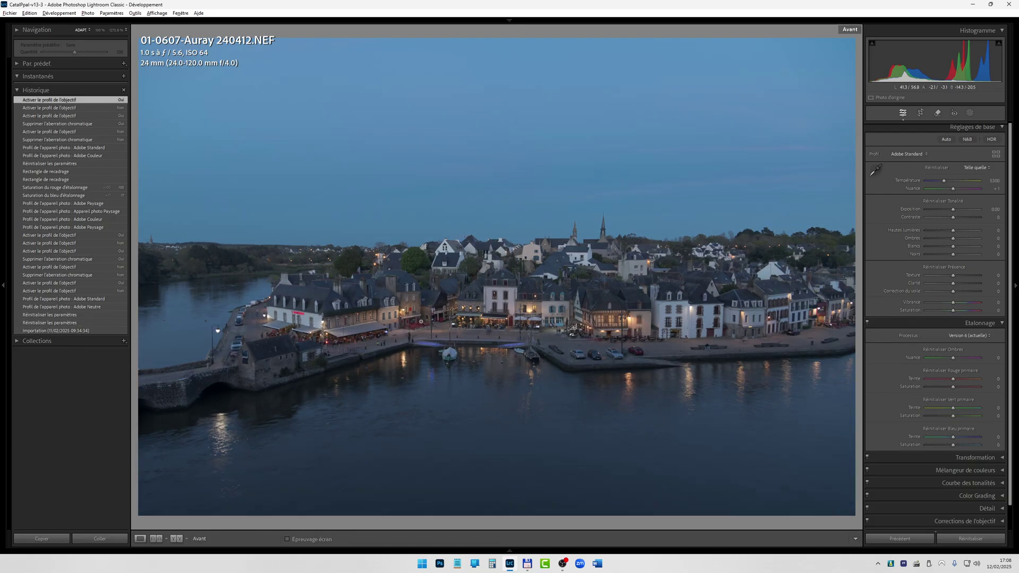
{"action": "key", "text": "backslash"}
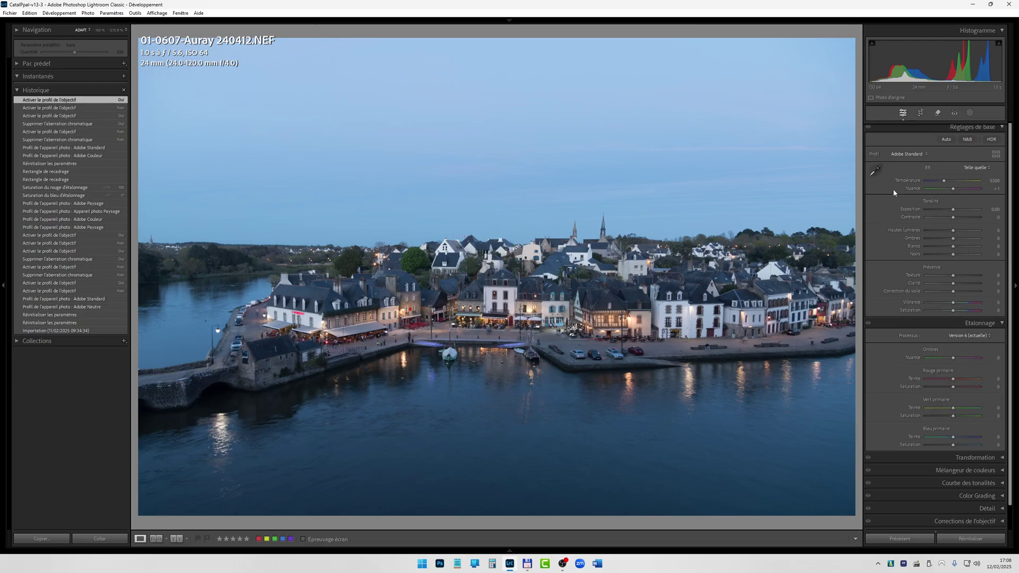
{"action": "scroll", "coordinate": [927, 244], "scroll_direction": "up", "scroll_amount": 1}
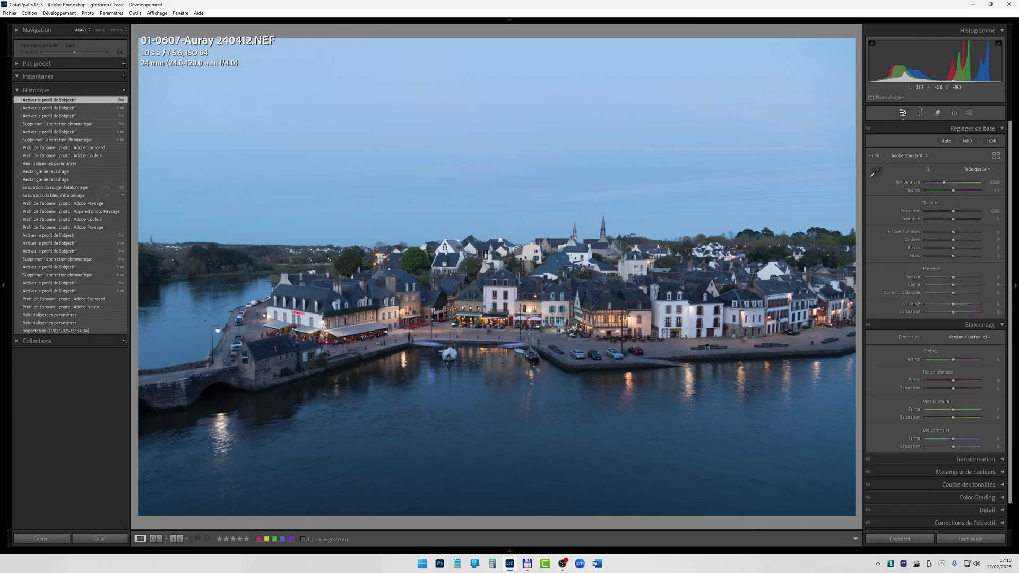
Try the Adobe Couleur profile on the harbour photo and switch it to Adobe Paysage.
{"action": "left_click", "coordinate": [907, 157]}
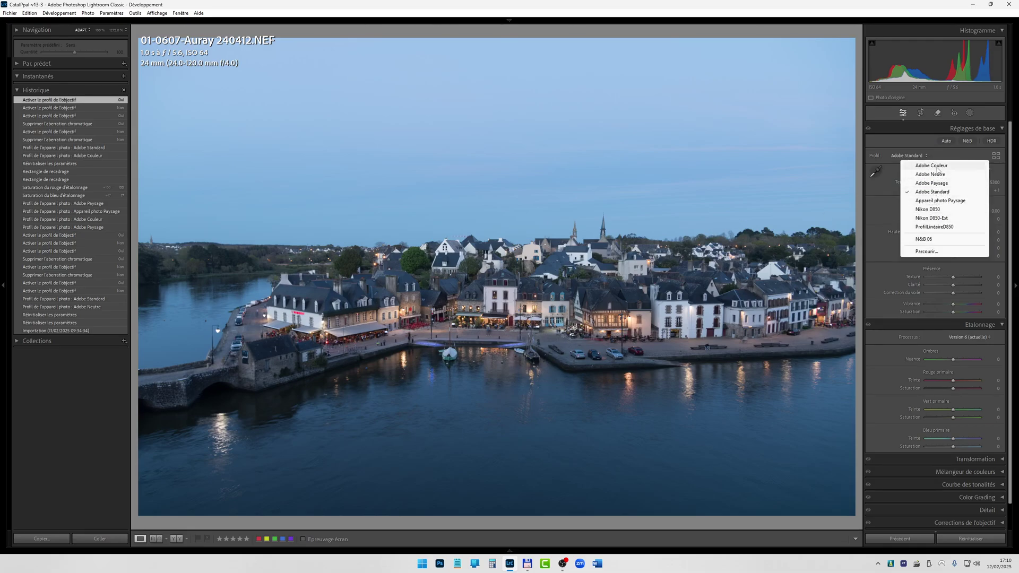
{"action": "left_click", "coordinate": [935, 166]}
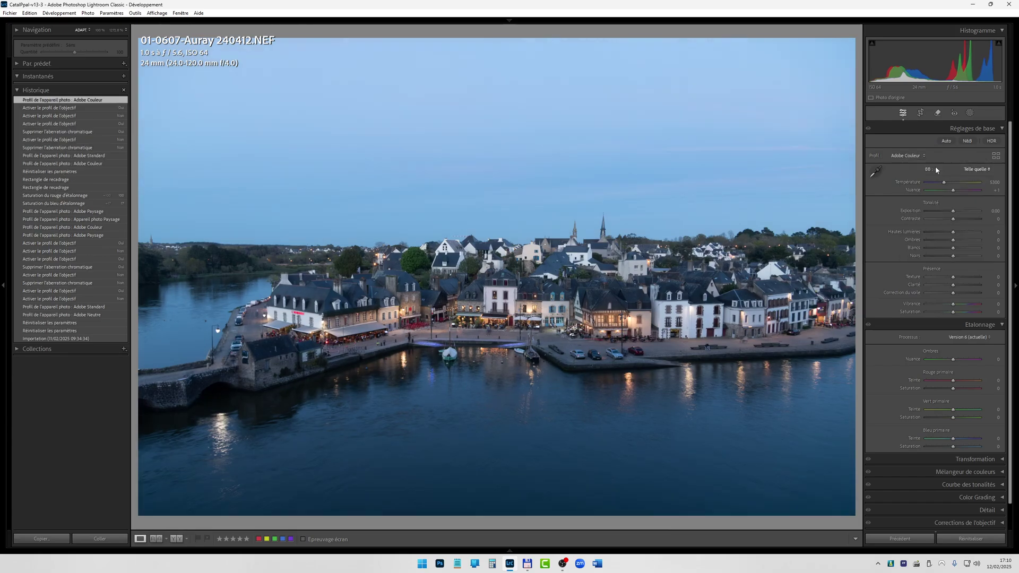
{"action": "left_click", "coordinate": [907, 155]}
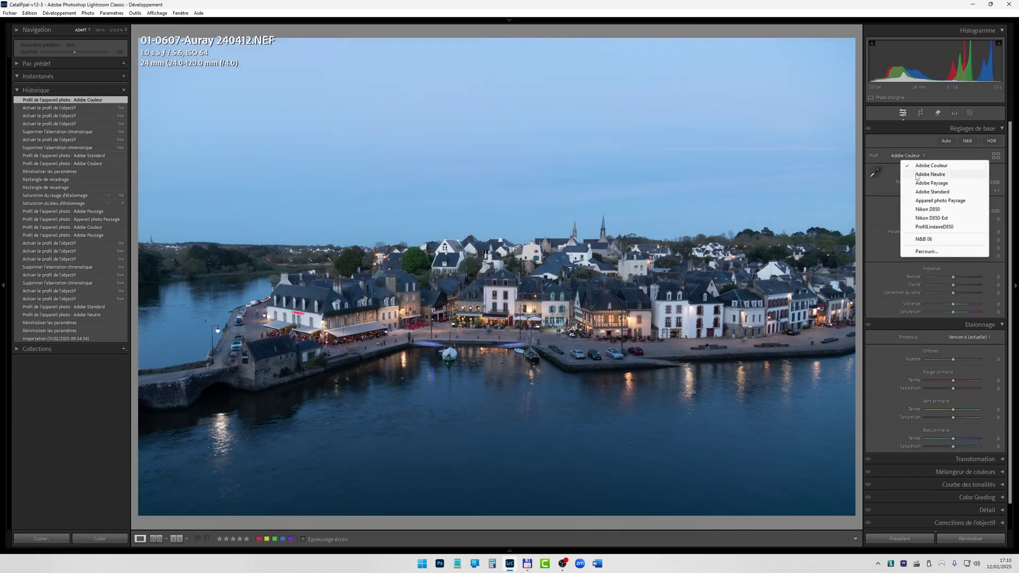
{"action": "left_click", "coordinate": [920, 183]}
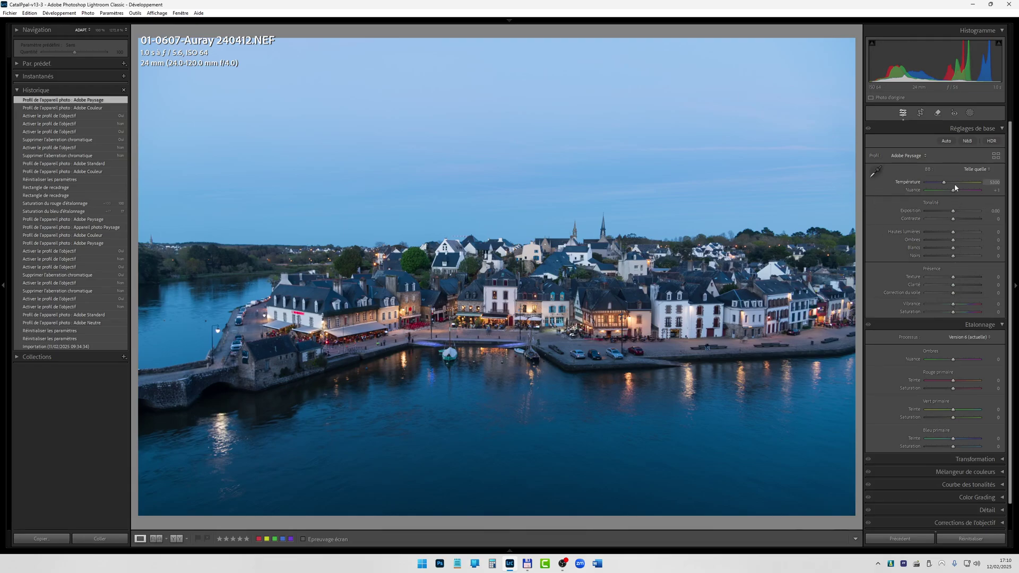
Try the black-and-white profile N&B Filtre bleu v2 from the profile browser and return to the basic settings.
{"action": "left_click", "coordinate": [996, 156]}
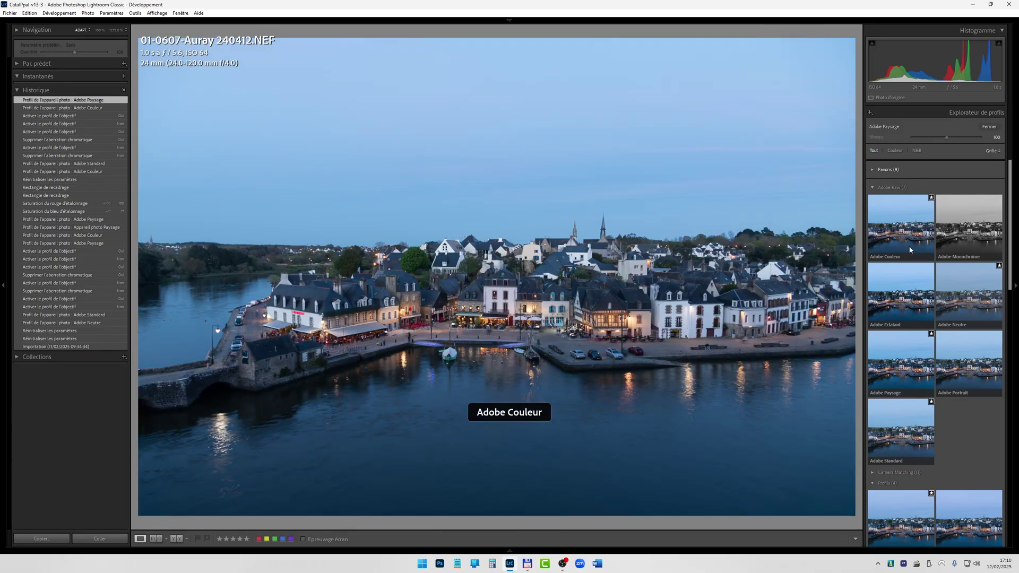
{"action": "scroll", "coordinate": [915, 308], "scroll_direction": "down", "scroll_amount": 10}
{"action": "left_click", "coordinate": [899, 373]}
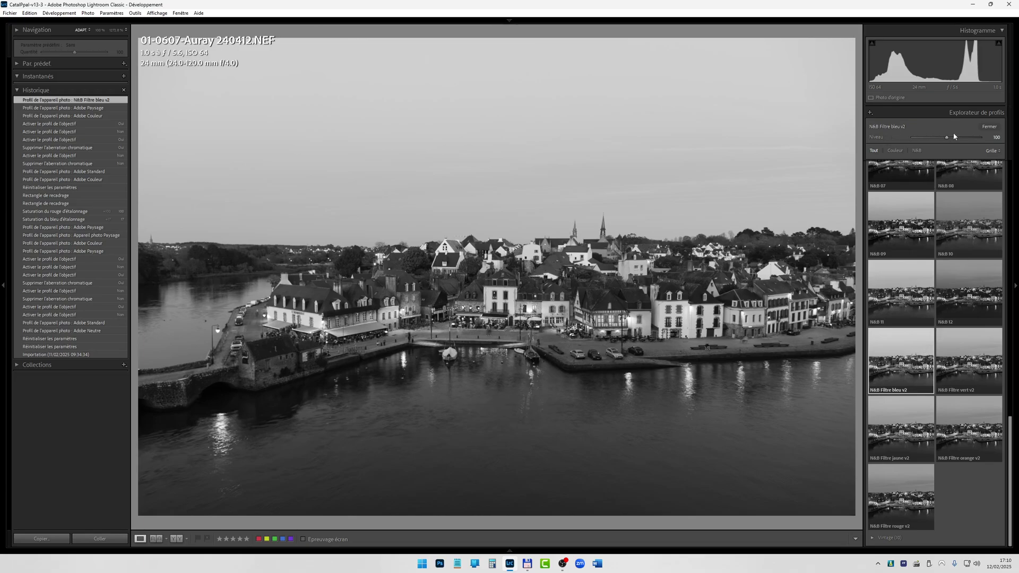
{"action": "left_click", "coordinate": [990, 127]}
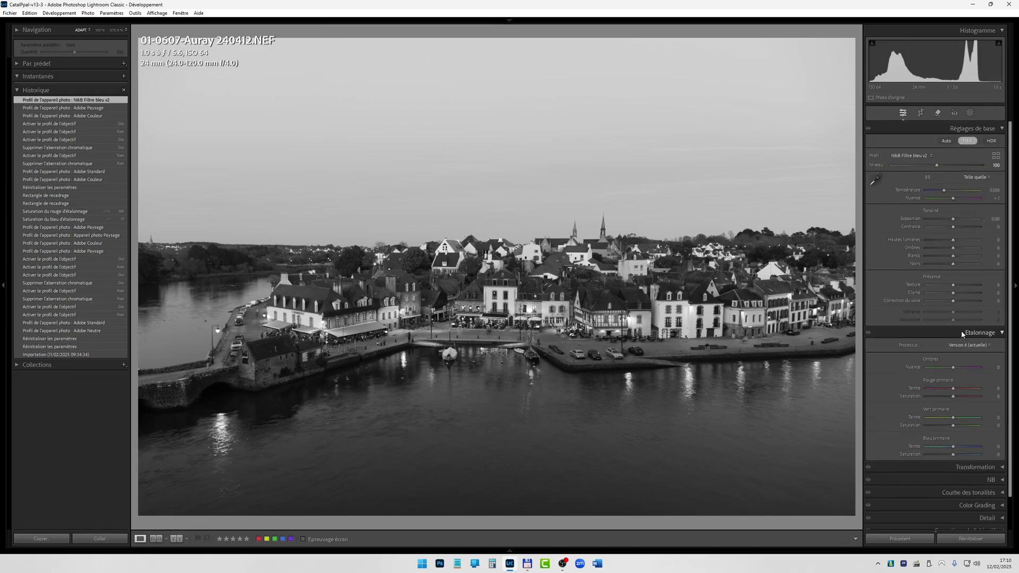
Collapse the N&B profile group, try the Artistique 07 profile on the photo and close the profile browser.
{"action": "left_click", "coordinate": [996, 156]}
{"action": "scroll", "coordinate": [882, 204], "scroll_direction": "up", "scroll_amount": 5}
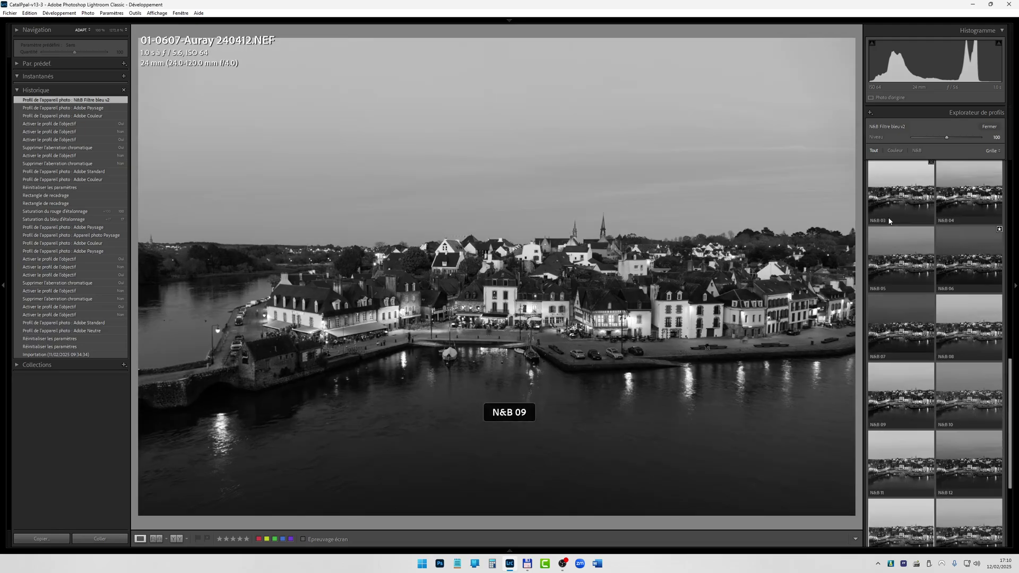
{"action": "left_click", "coordinate": [879, 254]}
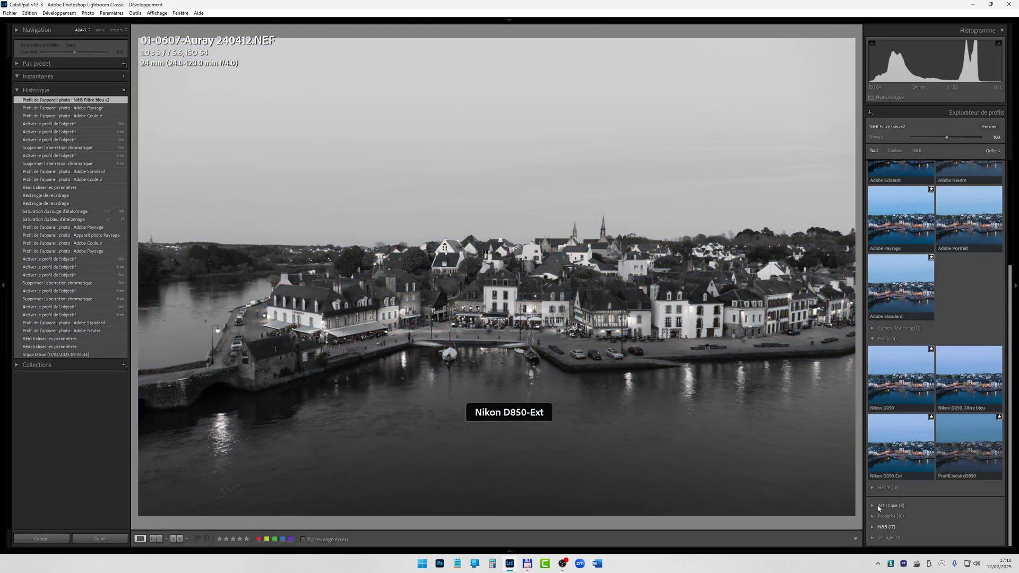
{"action": "left_click", "coordinate": [873, 506]}
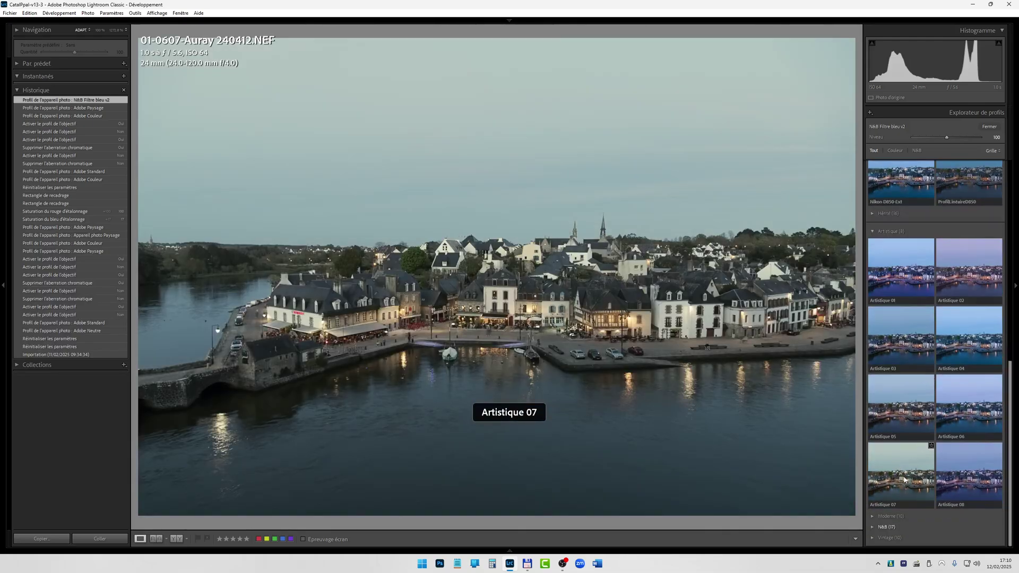
{"action": "left_click", "coordinate": [896, 479]}
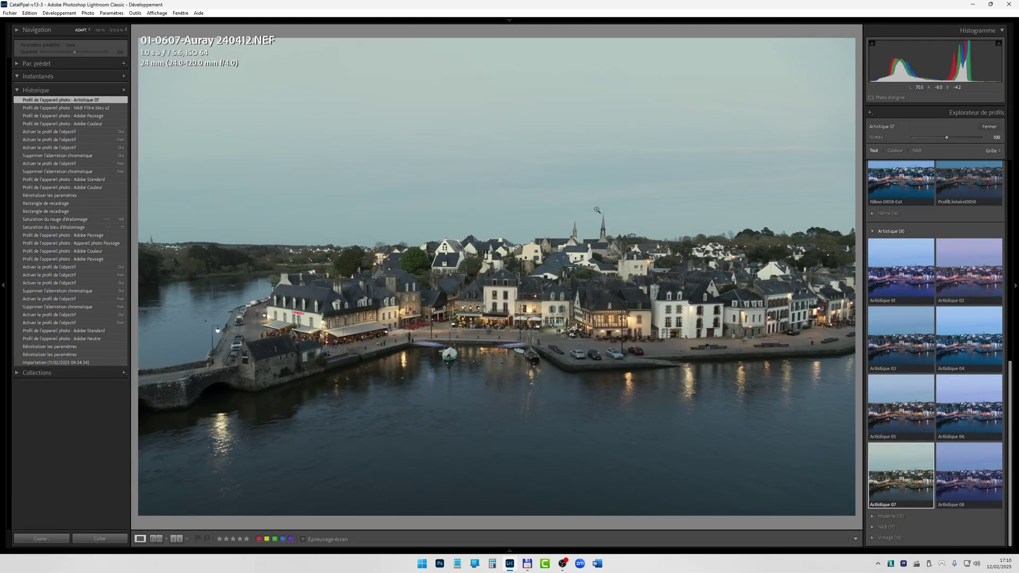
{"action": "left_click", "coordinate": [989, 126]}
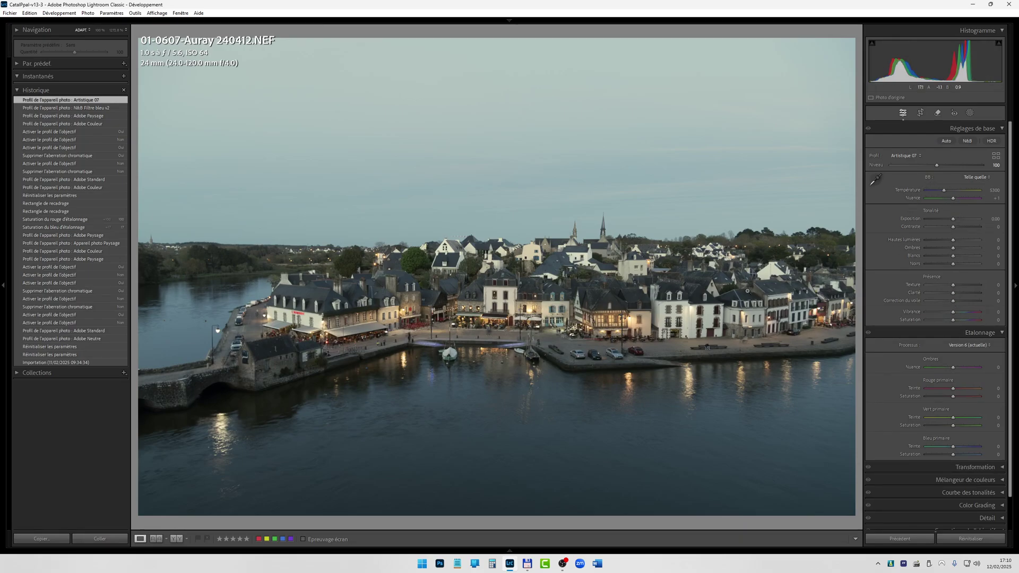
Apply the Adobe Paysage profile to the harbour photo.
{"action": "left_click", "coordinate": [908, 156]}
{"action": "left_click", "coordinate": [937, 200]}
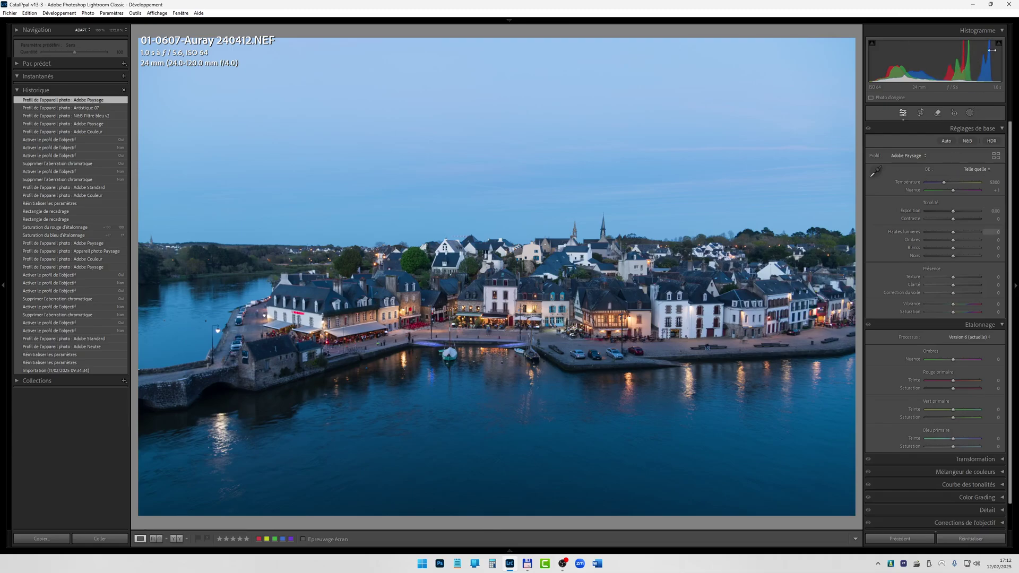
Try Blancs at +77 and Noirs at -83 while checking highlight and shadow clipping, and reset both to their defaults.
{"action": "left_click_drag", "start_coordinate": [991, 50], "coordinate": [1009, 51]}
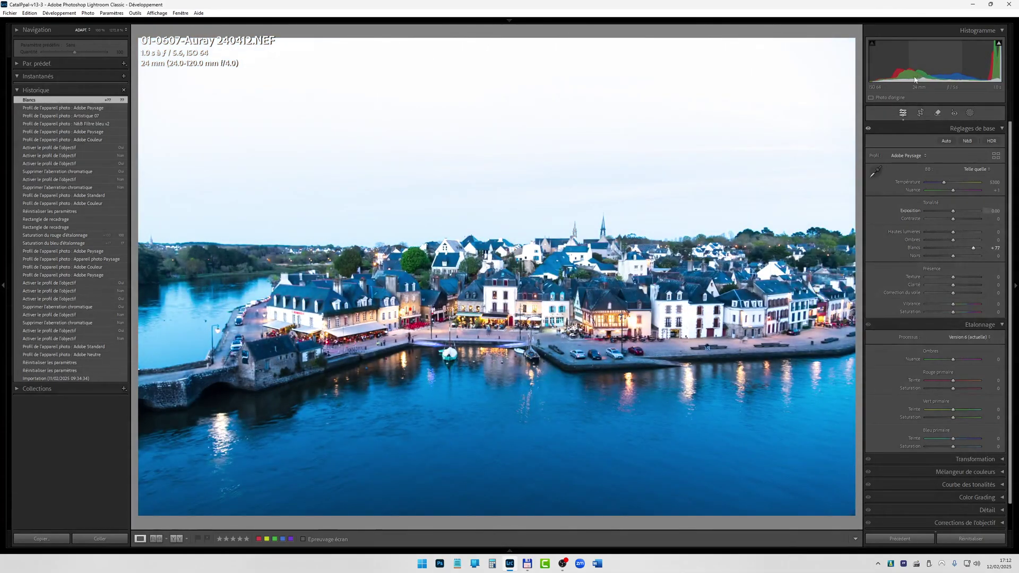
{"action": "left_click", "coordinate": [999, 44]}
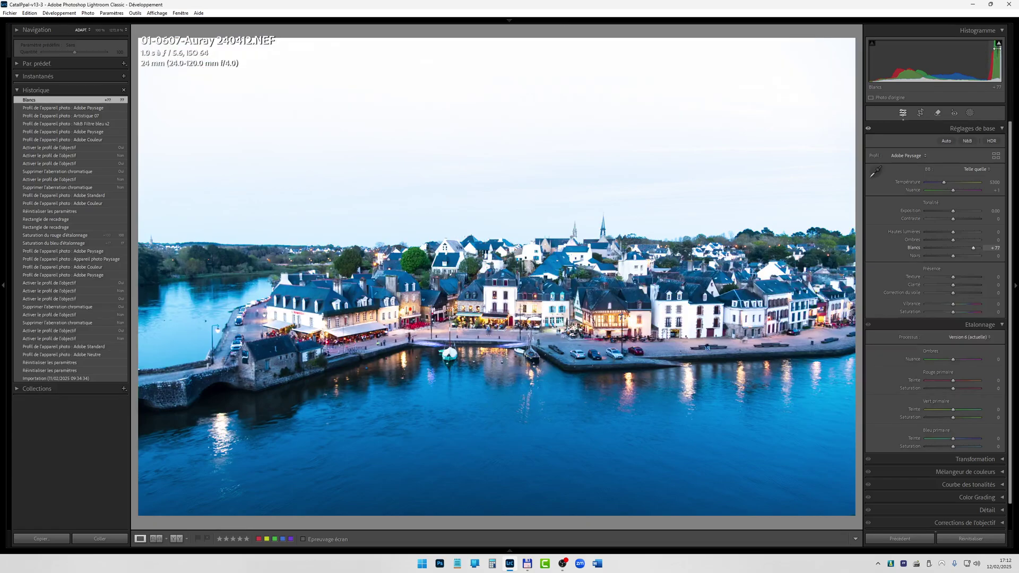
{"action": "mouse_move", "coordinate": [999, 47]}
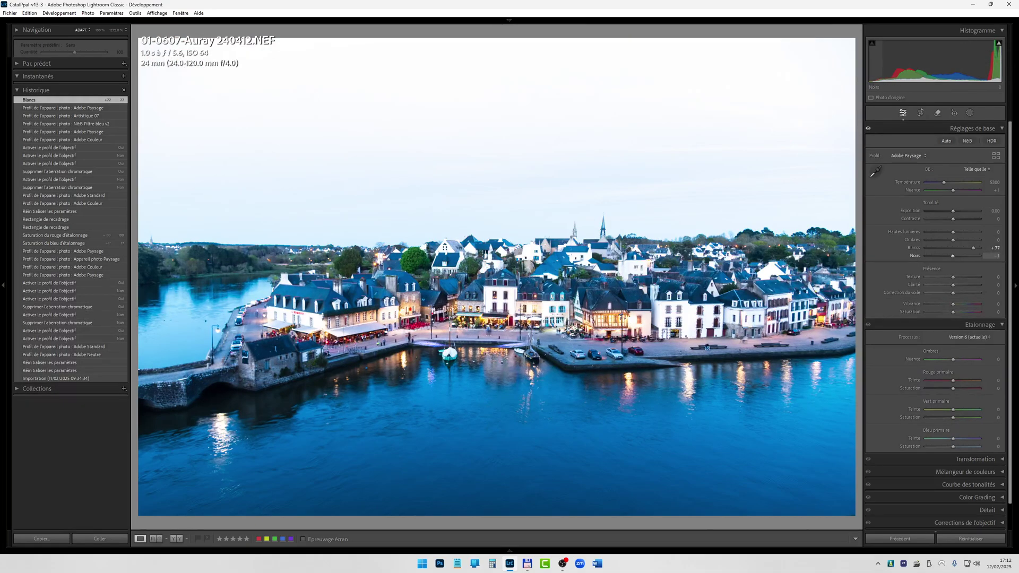
{"action": "left_click_drag", "start_coordinate": [875, 52], "coordinate": [870, 51]}
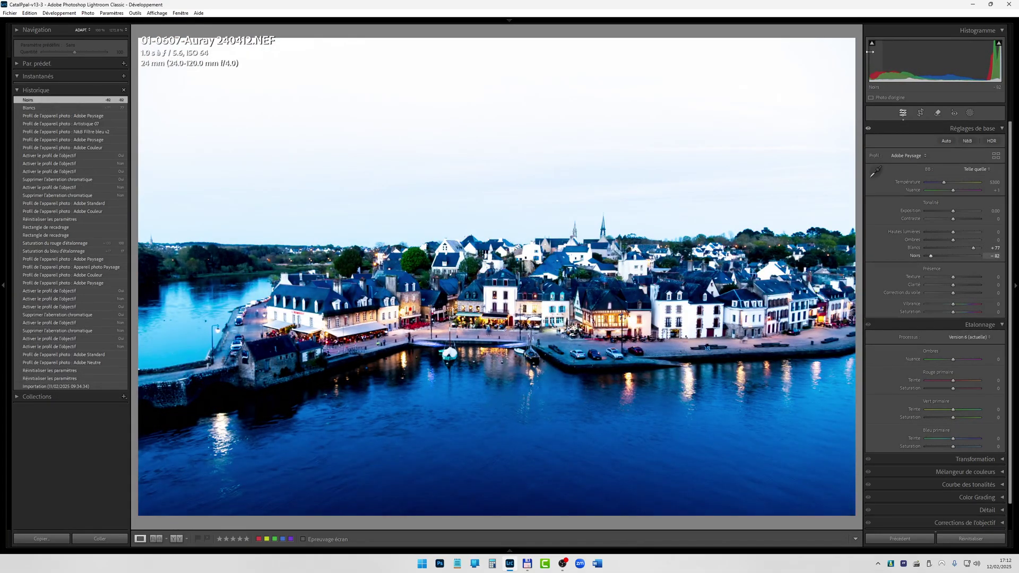
{"action": "mouse_move", "coordinate": [872, 46]}
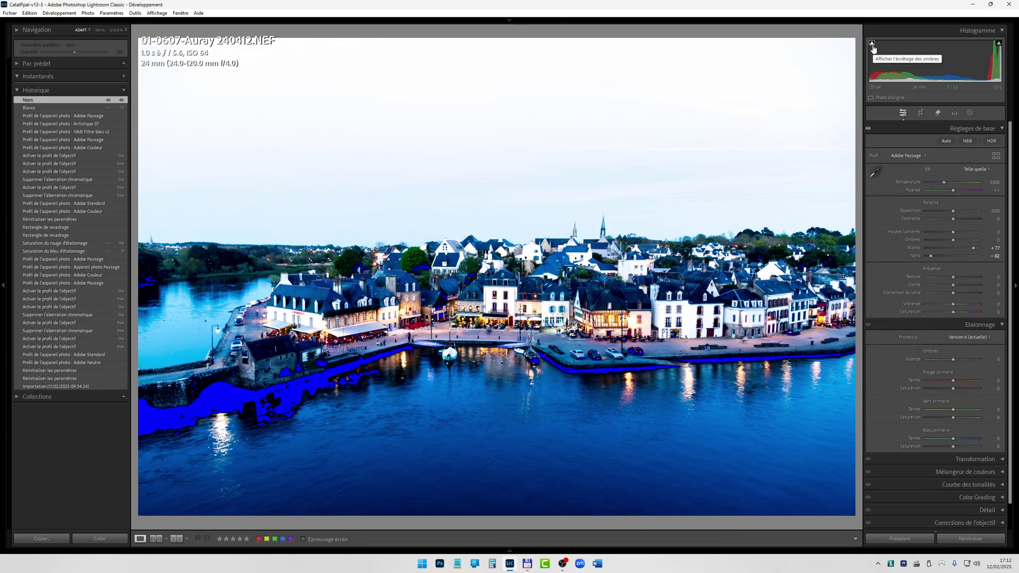
{"action": "double_click", "coordinate": [913, 248]}
{"action": "double_click", "coordinate": [914, 256]}
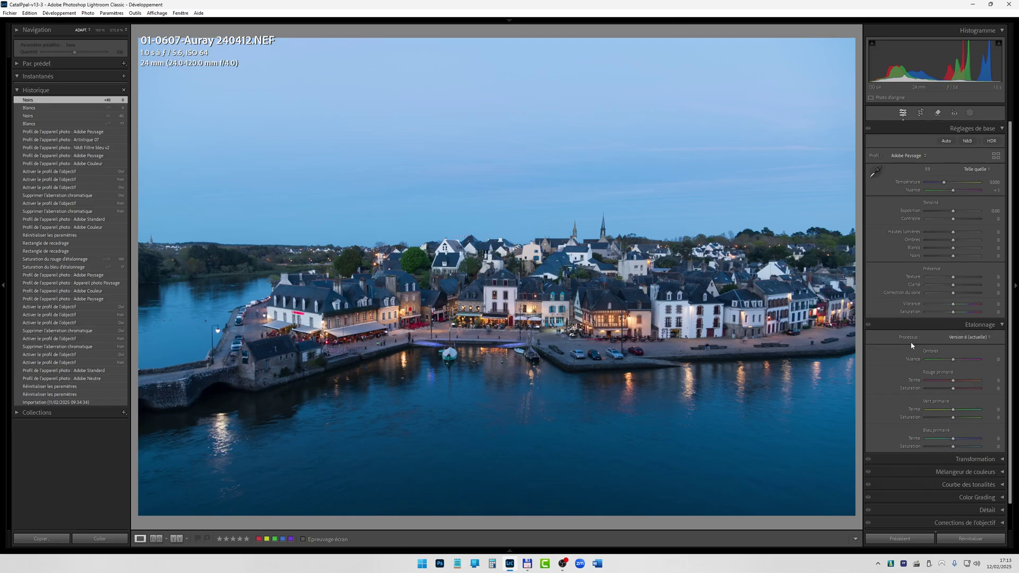
Expand the Détail section and try both extremes of the sharpening's Détail value, 0 and 100.
{"action": "scroll", "coordinate": [897, 329], "scroll_direction": "down", "scroll_amount": 2}
{"action": "scroll", "coordinate": [917, 475], "scroll_direction": "down", "scroll_amount": 1}
{"action": "scroll", "coordinate": [915, 495], "scroll_direction": "down", "scroll_amount": 1}
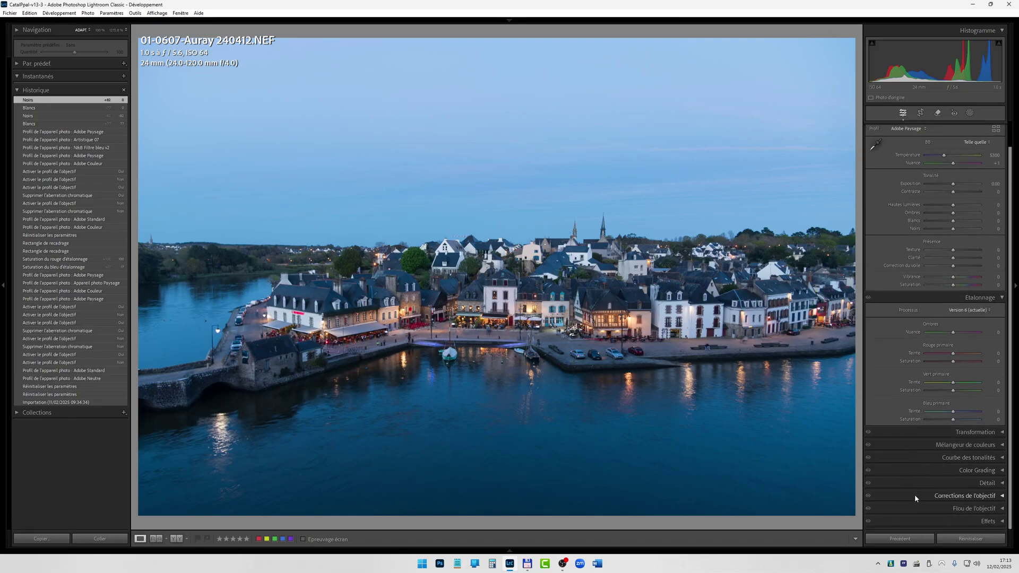
{"action": "left_click", "coordinate": [965, 482]}
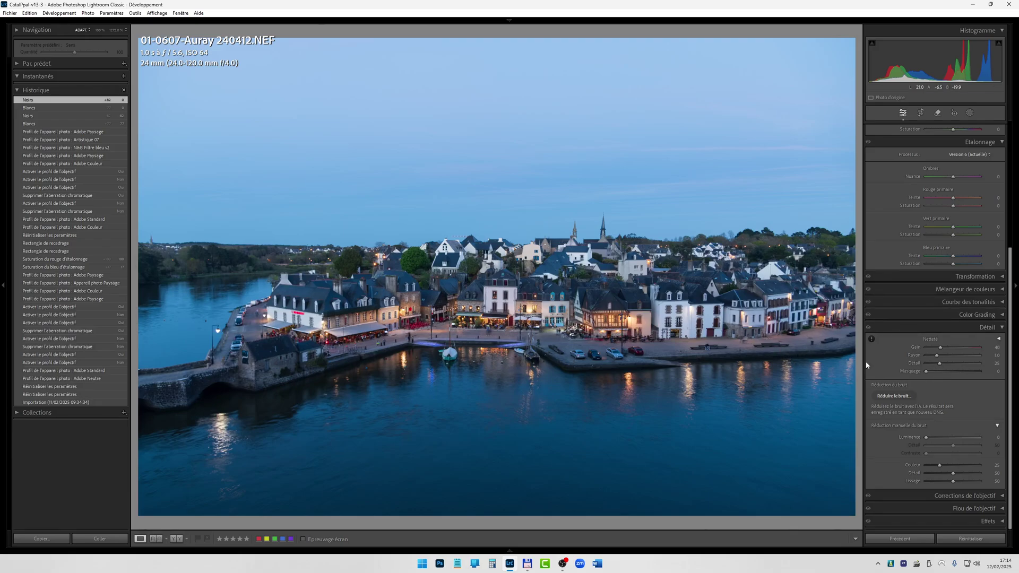
{"action": "left_click_drag", "start_coordinate": [921, 366], "coordinate": [884, 357]}
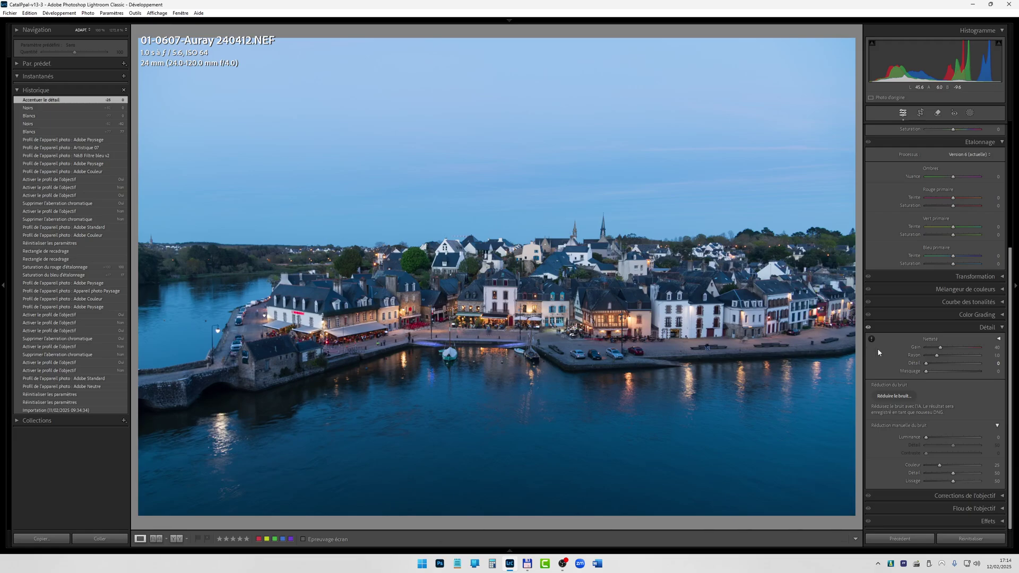
{"action": "left_click_drag", "start_coordinate": [926, 363], "coordinate": [997, 365]}
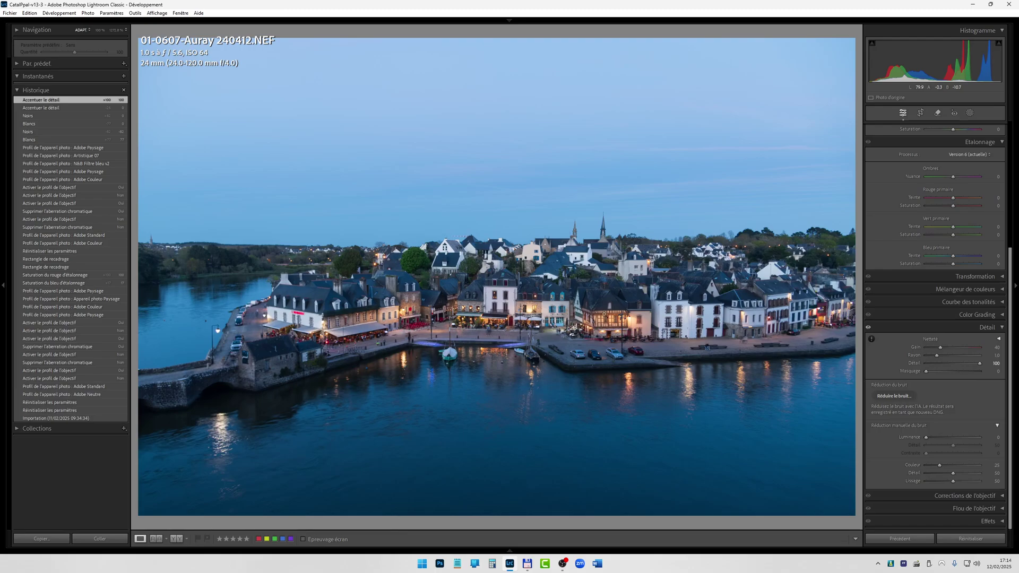
Compare the sharpening's default Détail value with 100 on the quayside houses at 100%, keep 100 and return to the whole photo.
{"action": "left_click", "coordinate": [552, 316]}
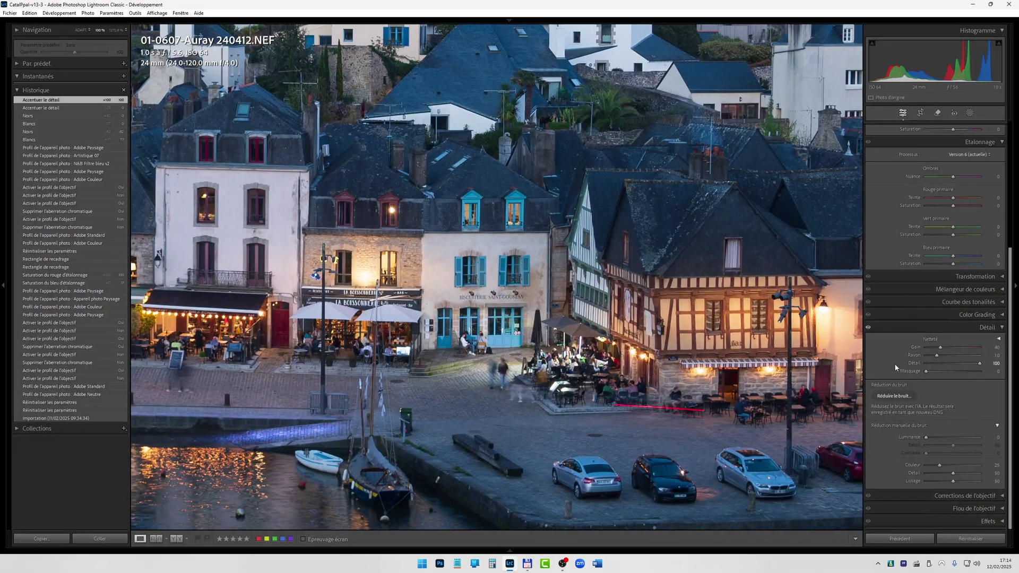
{"action": "double_click", "coordinate": [917, 363]}
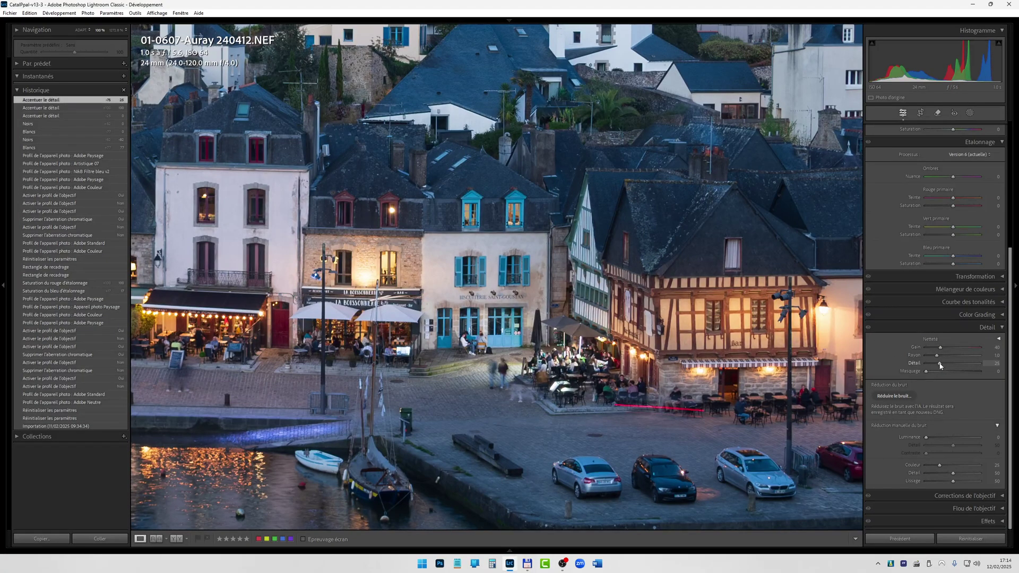
{"action": "left_click_drag", "start_coordinate": [940, 363], "coordinate": [1008, 364]}
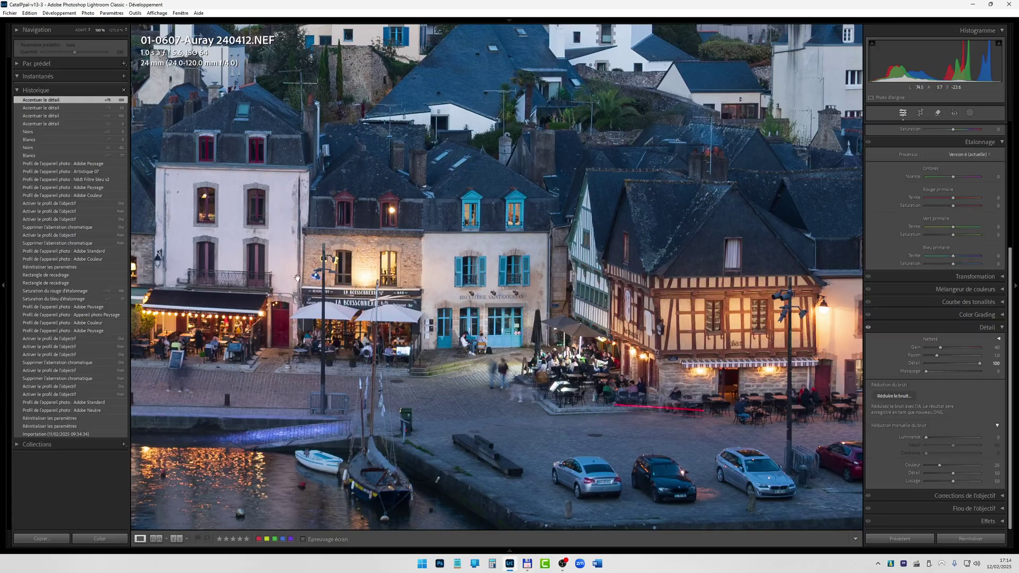
{"action": "left_click_drag", "start_coordinate": [297, 278], "coordinate": [441, 231]}
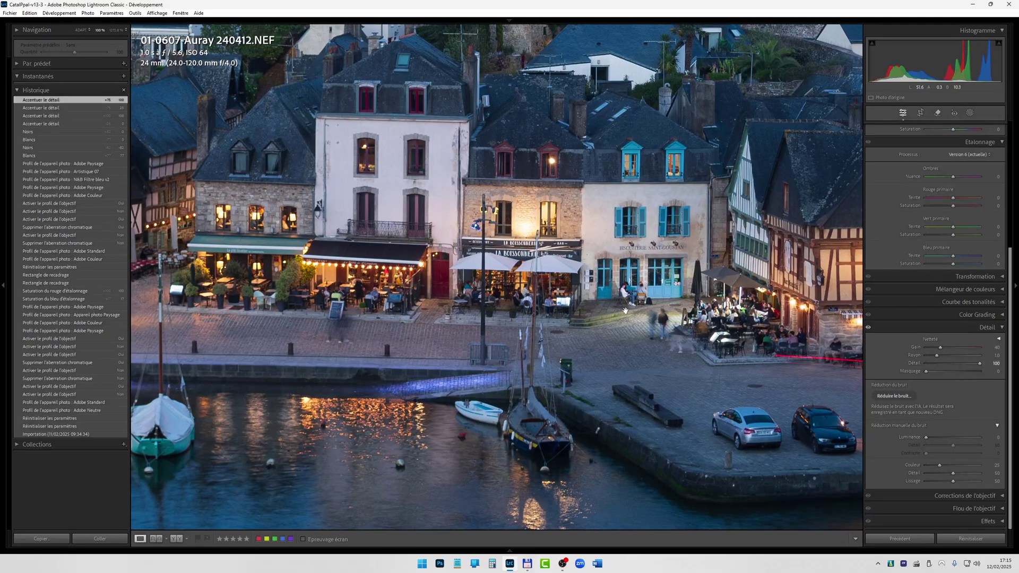
{"action": "left_click", "coordinate": [535, 287]}
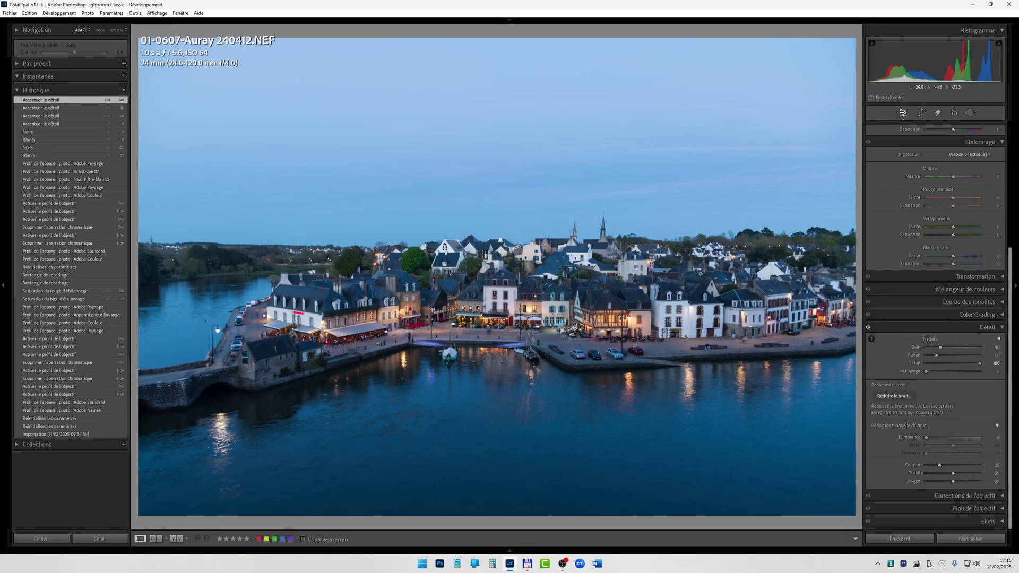
Raise the red primary saturation to +84 in the Étalonnage settings and compare the photo with and without the calibration.
{"action": "scroll", "coordinate": [949, 275], "scroll_direction": "up", "scroll_amount": 2}
{"action": "scroll", "coordinate": [948, 275], "scroll_direction": "up", "scroll_amount": 1}
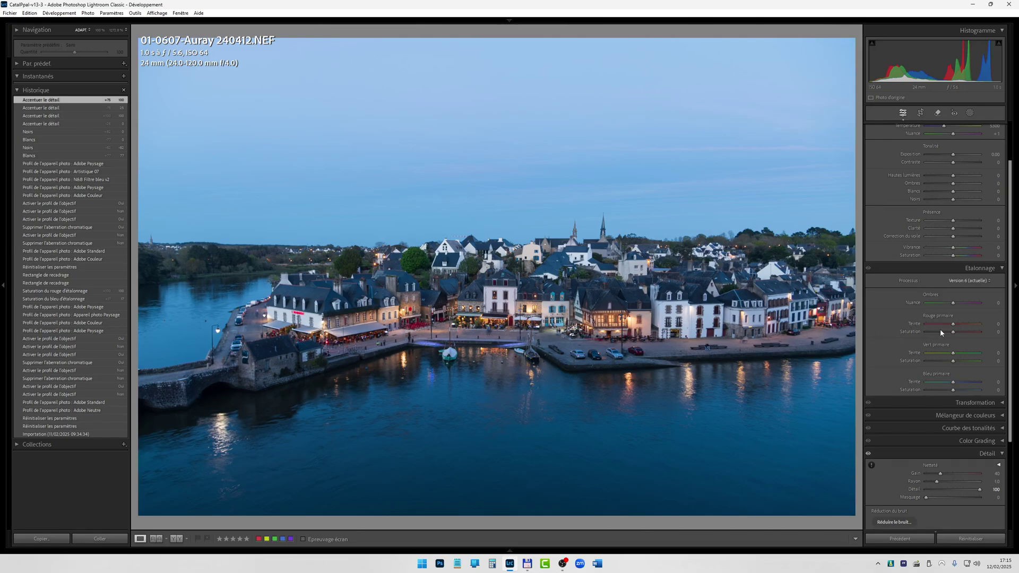
{"action": "left_click_drag", "start_coordinate": [954, 333], "coordinate": [976, 333]}
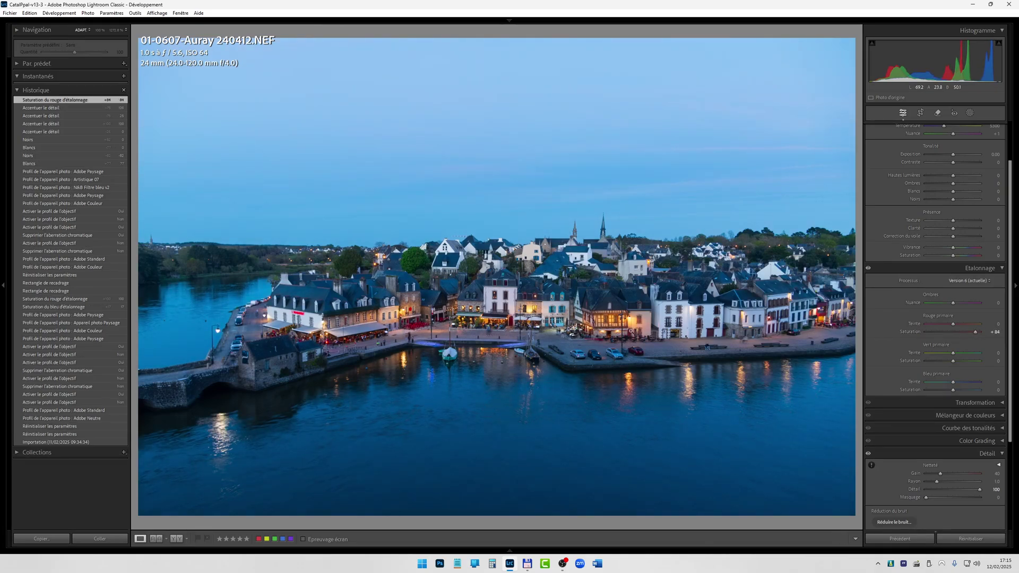
{"action": "left_click", "coordinate": [869, 271]}
{"action": "left_click", "coordinate": [869, 270]}
{"action": "left_click", "coordinate": [869, 270]}
Set the blue primary saturation to +16 and the red primary saturation to +100, and compare the photo with and without the calibration.
{"action": "left_click_drag", "start_coordinate": [954, 392], "coordinate": [958, 391]}
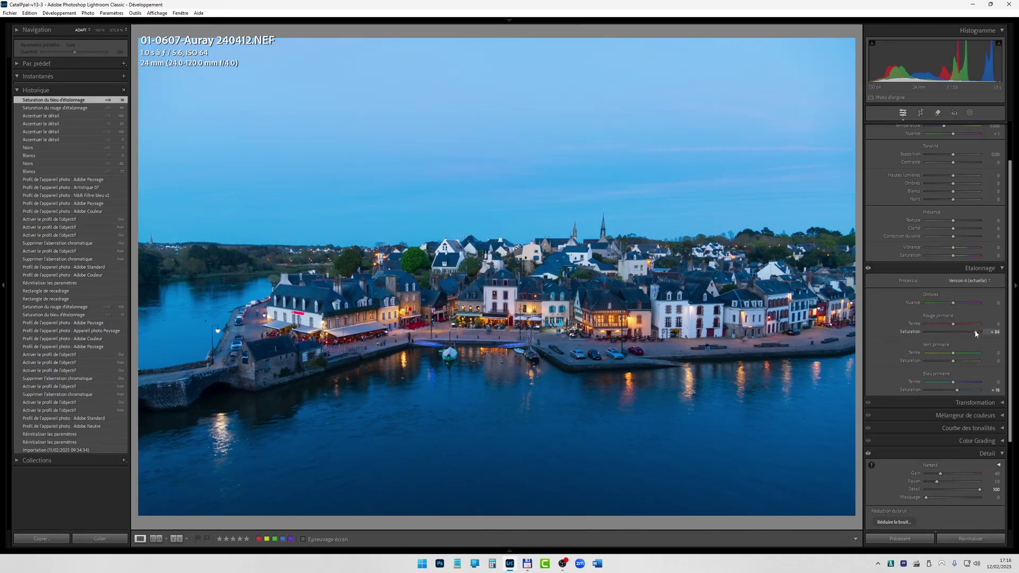
{"action": "left_click_drag", "start_coordinate": [975, 334], "coordinate": [983, 333]}
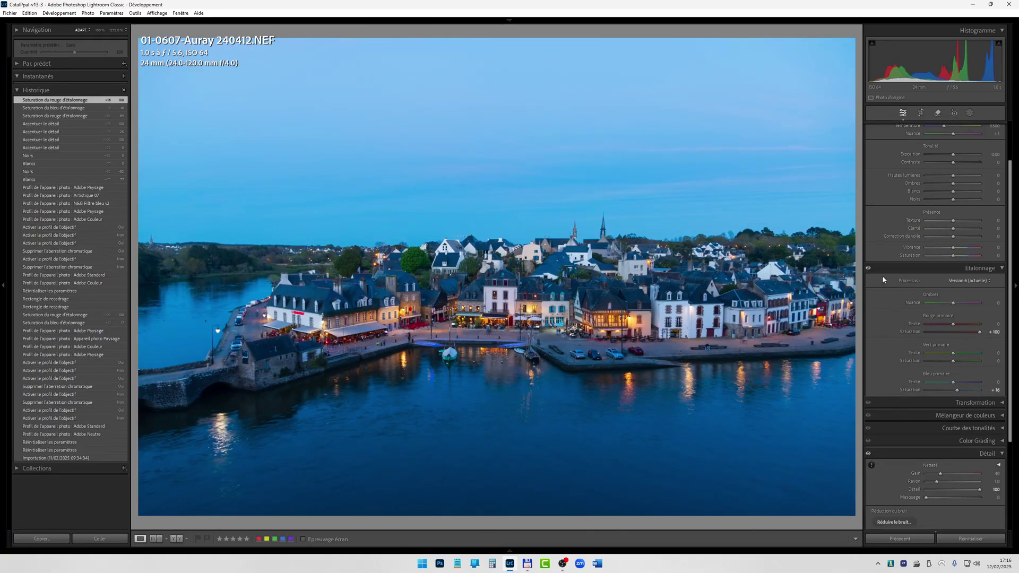
{"action": "left_click", "coordinate": [869, 269]}
{"action": "left_click", "coordinate": [868, 269]}
{"action": "left_click", "coordinate": [868, 269]}
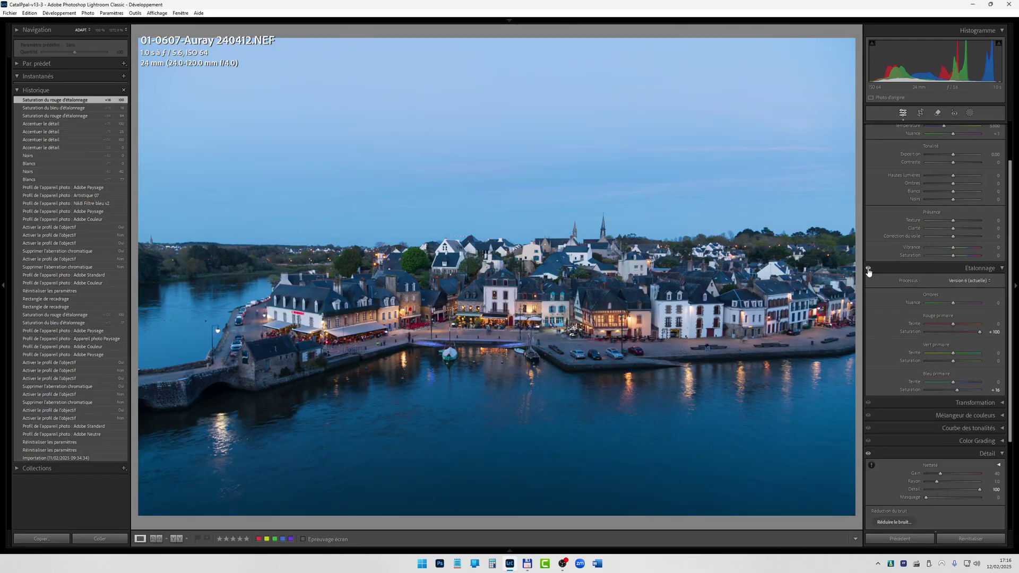
{"action": "left_click", "coordinate": [868, 269]}
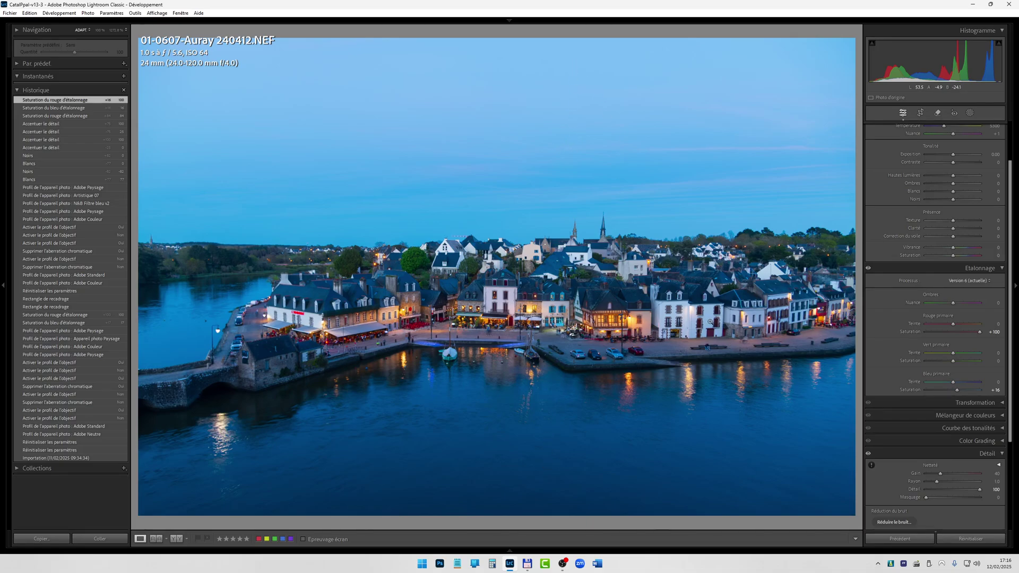
{"action": "scroll", "coordinate": [938, 223], "scroll_direction": "up", "scroll_amount": 2}
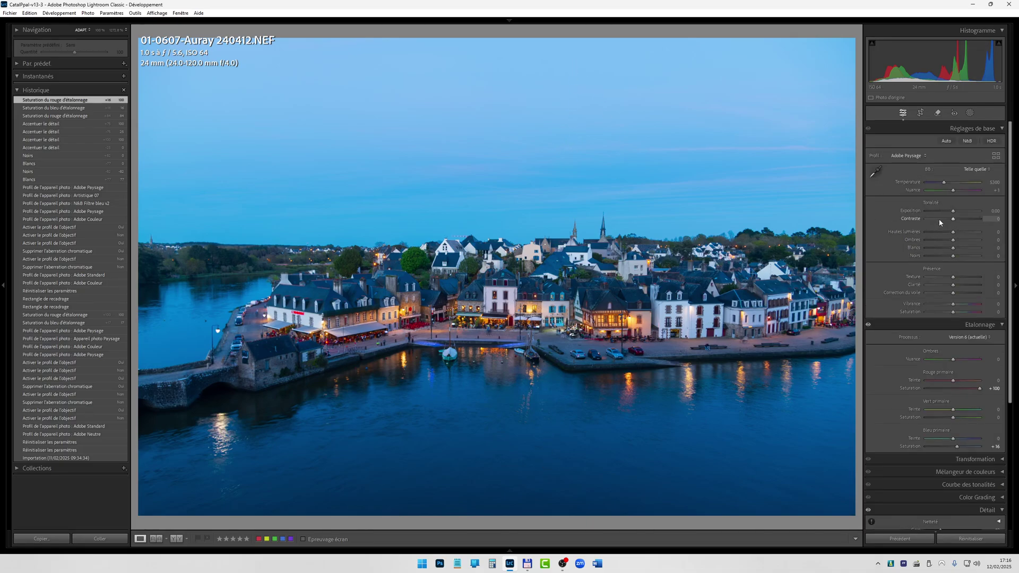
Crop the harbour photo to 16 x 9 with less sky and more water, and compare it with its original state.
{"action": "left_click", "coordinate": [922, 113]}
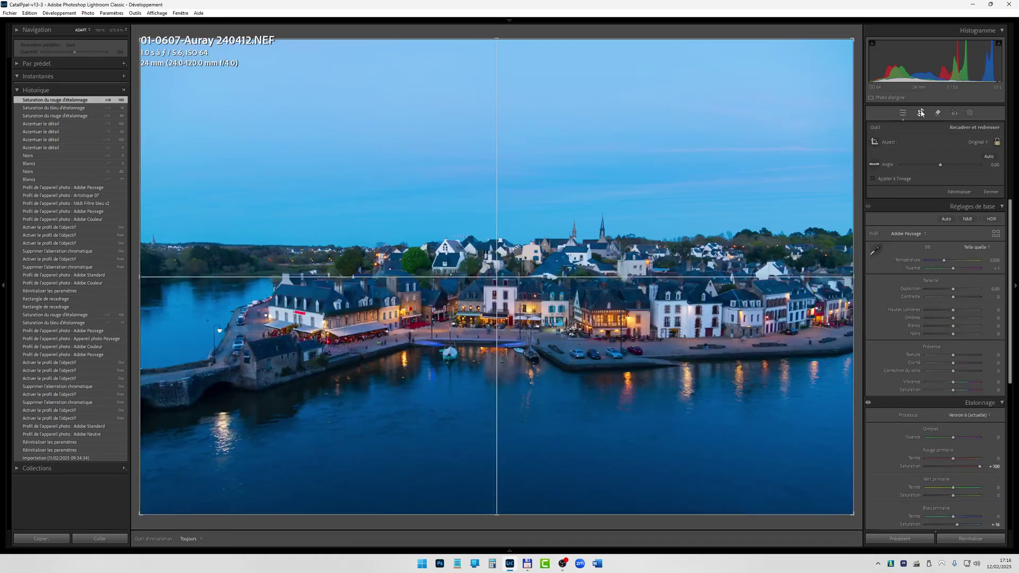
{"action": "left_click", "coordinate": [977, 144]}
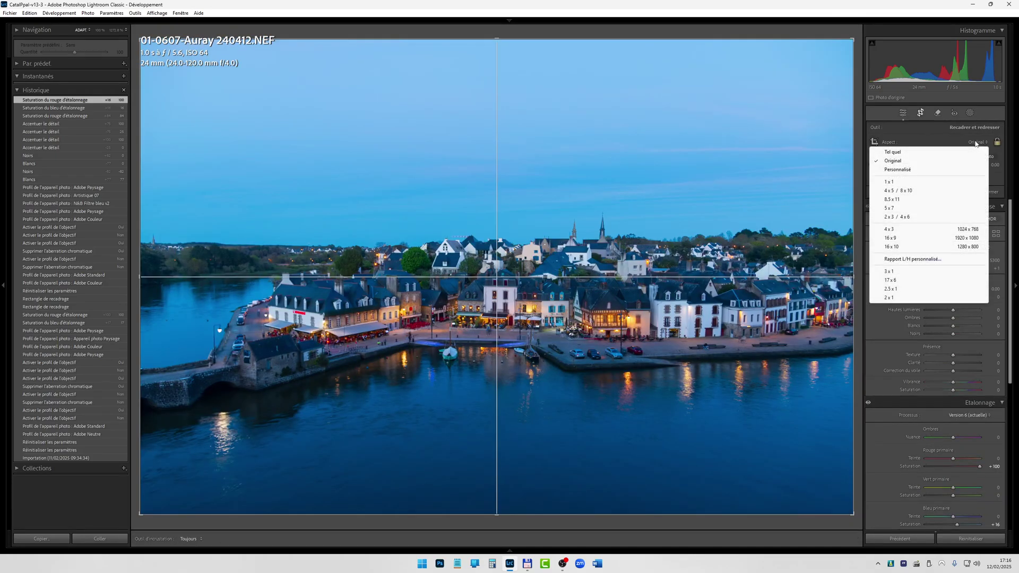
{"action": "left_click", "coordinate": [898, 241]}
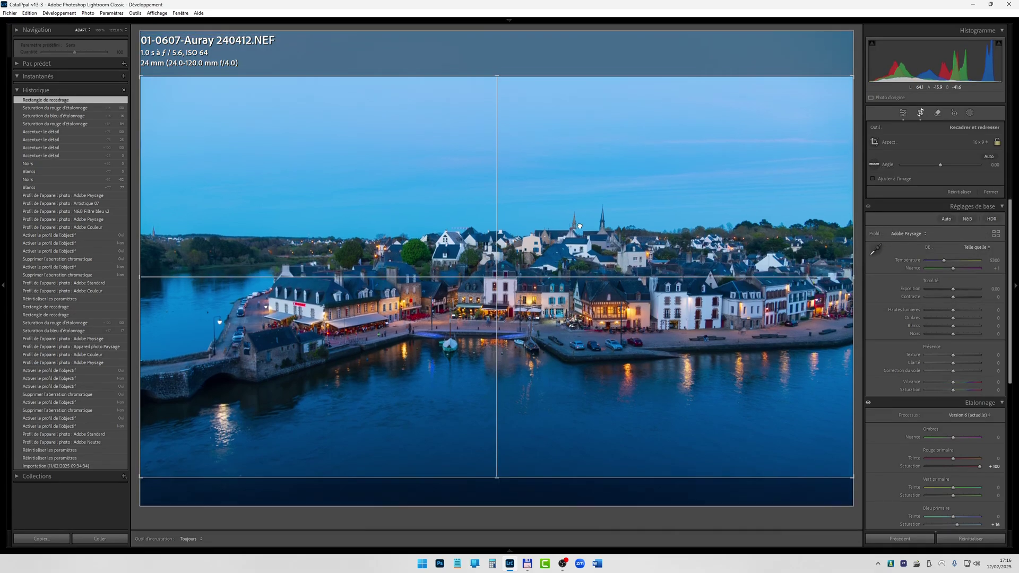
{"action": "left_click_drag", "start_coordinate": [580, 227], "coordinate": [582, 212]}
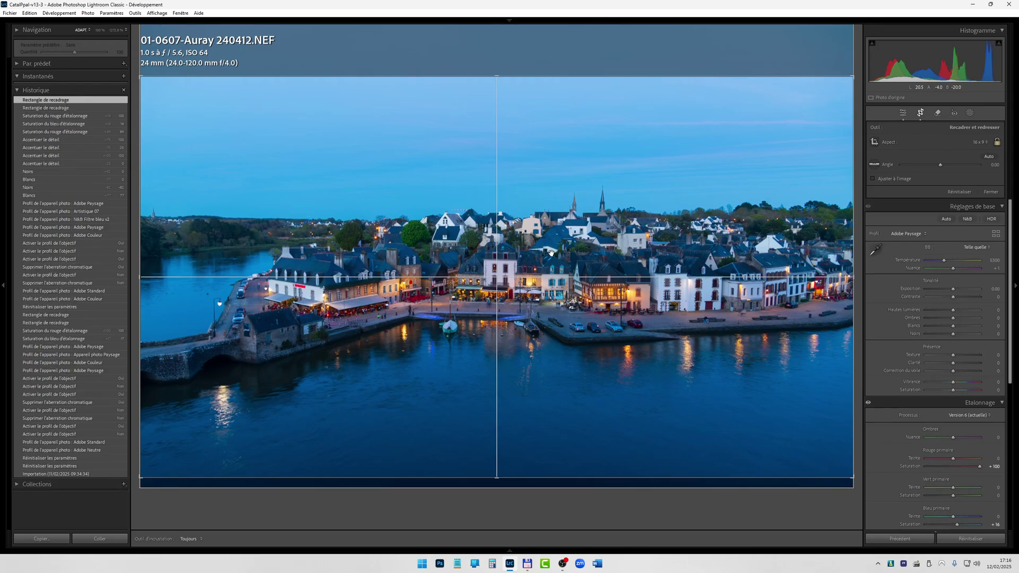
{"action": "key", "text": "Return"}
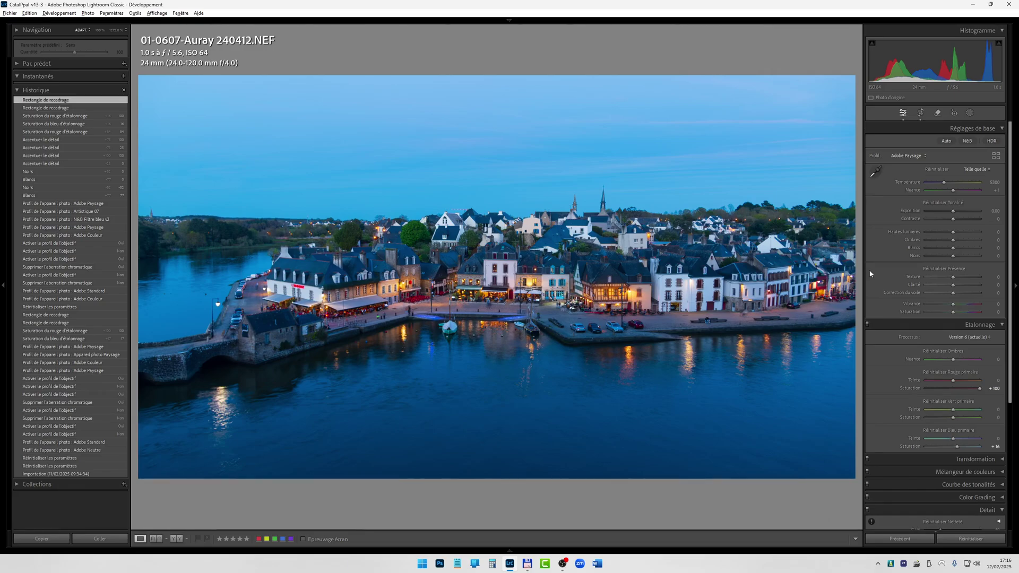
{"action": "key", "text": "backslash"}
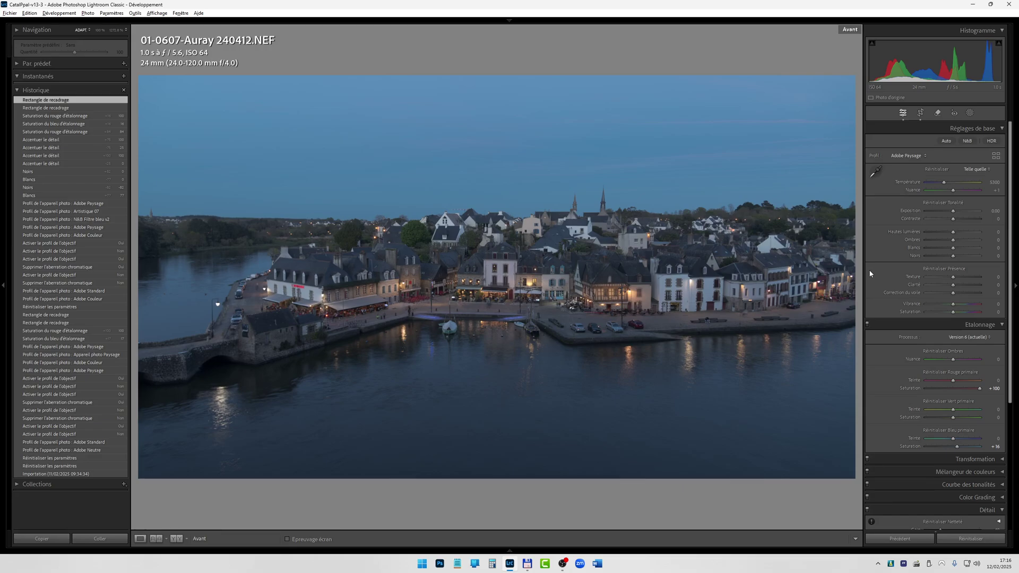
{"action": "key", "text": "backslash"}
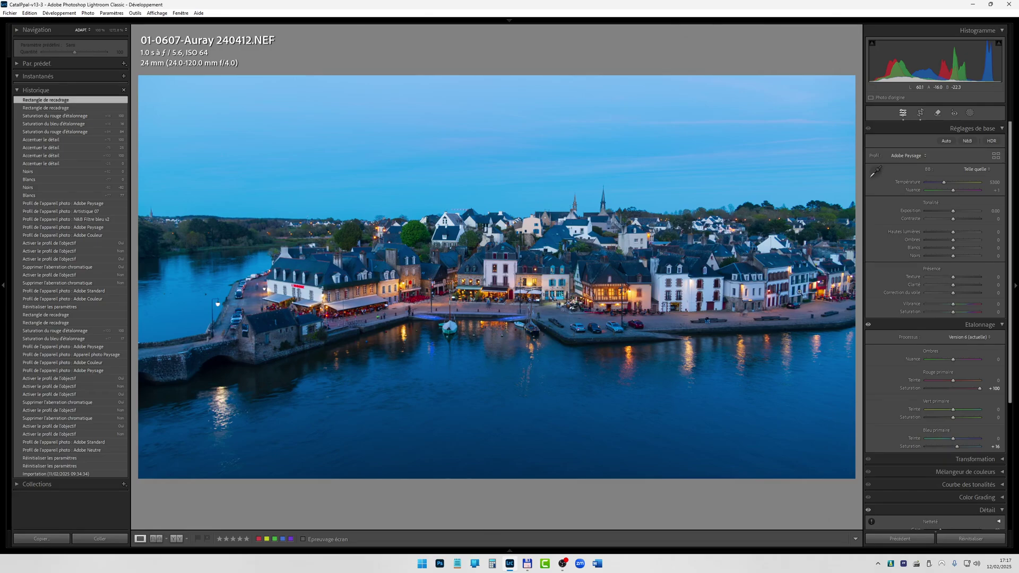
Return to the photo grid and open the 02-3070-Zumaia photo for development.
{"action": "key", "text": "g"}
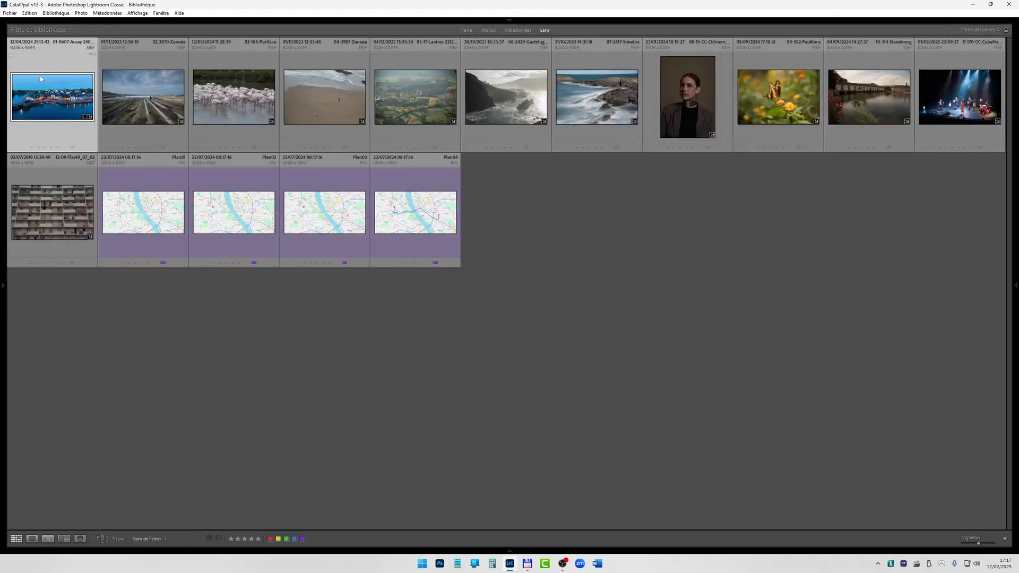
{"action": "left_click", "coordinate": [156, 105]}
{"action": "double_click", "coordinate": [156, 104]}
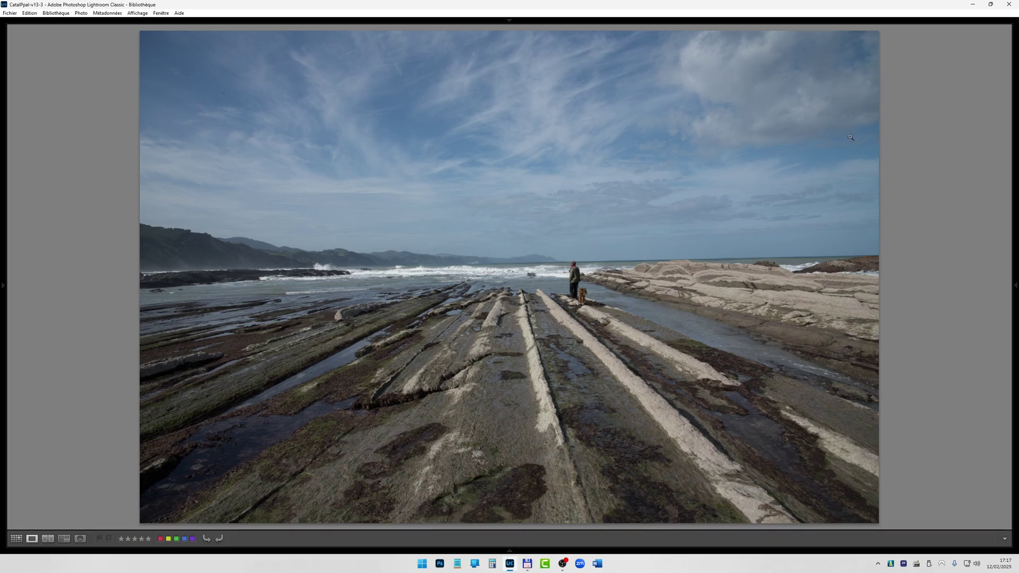
{"action": "mouse_move", "coordinate": [919, 20]}
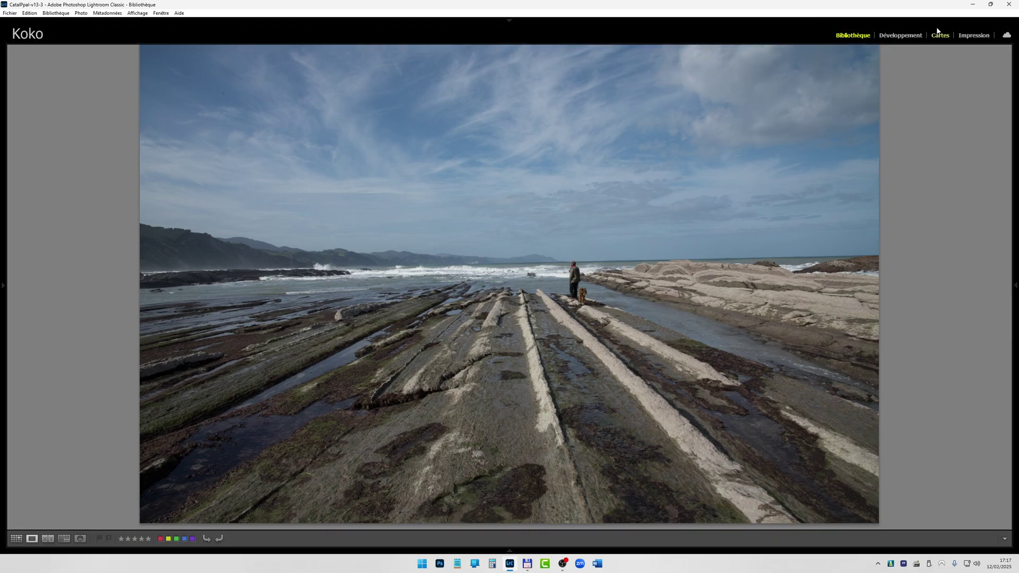
{"action": "left_click", "coordinate": [901, 36]}
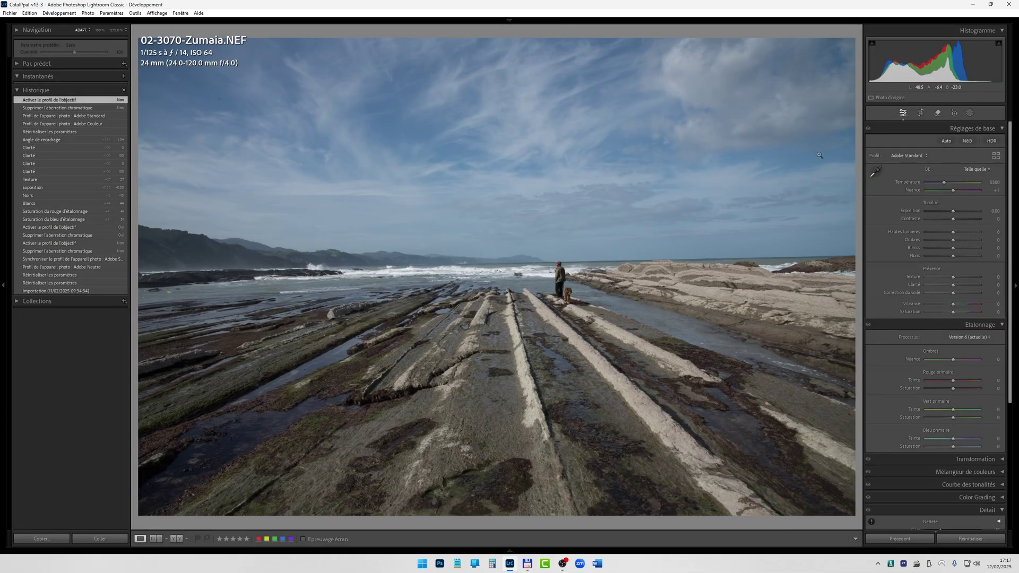
Set the sharpening's Détail value to 100 and enable chromatic aberration removal and the lens correction profile.
{"action": "scroll", "coordinate": [898, 365], "scroll_direction": "down", "scroll_amount": 4}
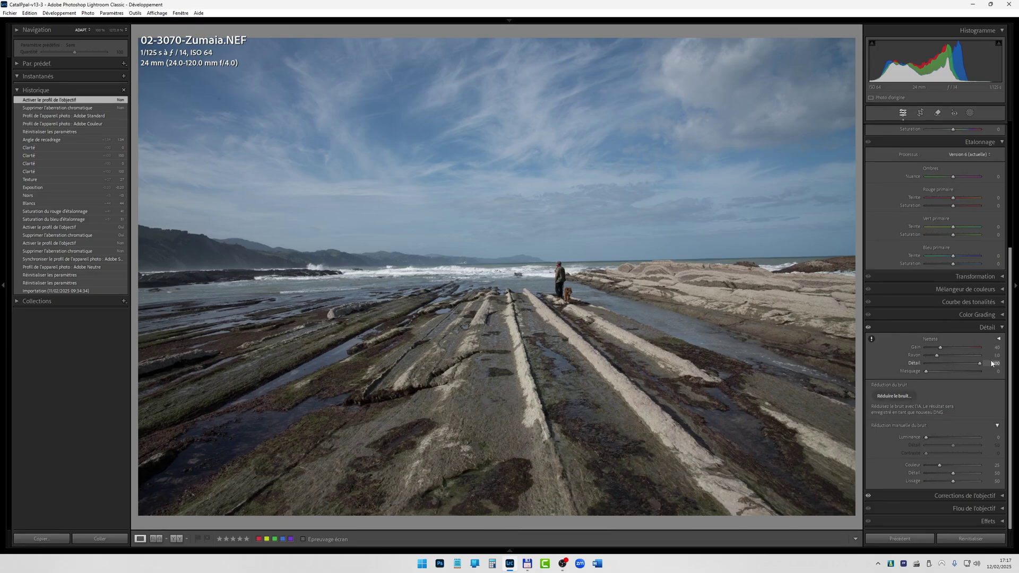
{"action": "left_click", "coordinate": [930, 494]}
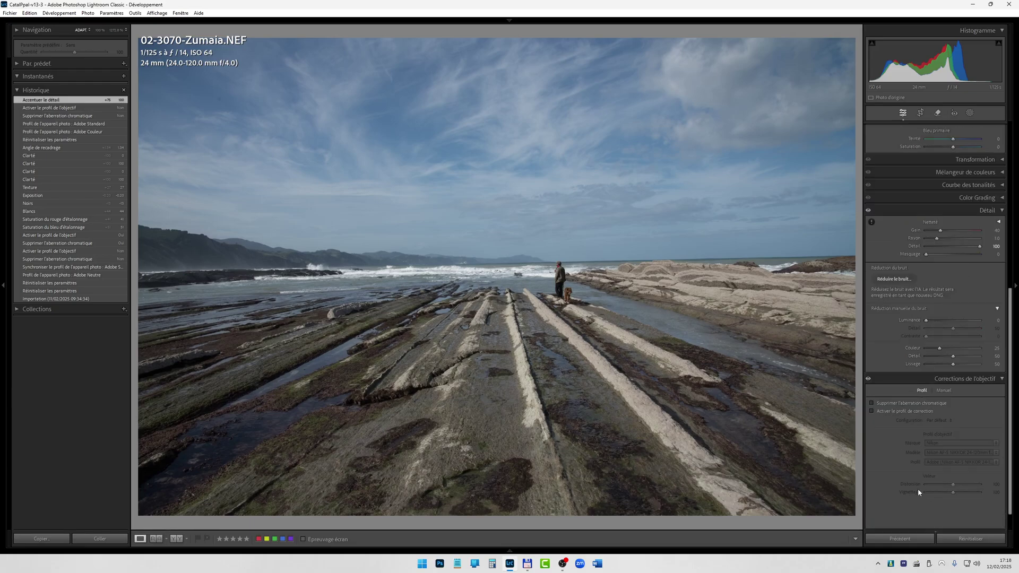
{"action": "left_click", "coordinate": [871, 403]}
{"action": "left_click", "coordinate": [873, 410]}
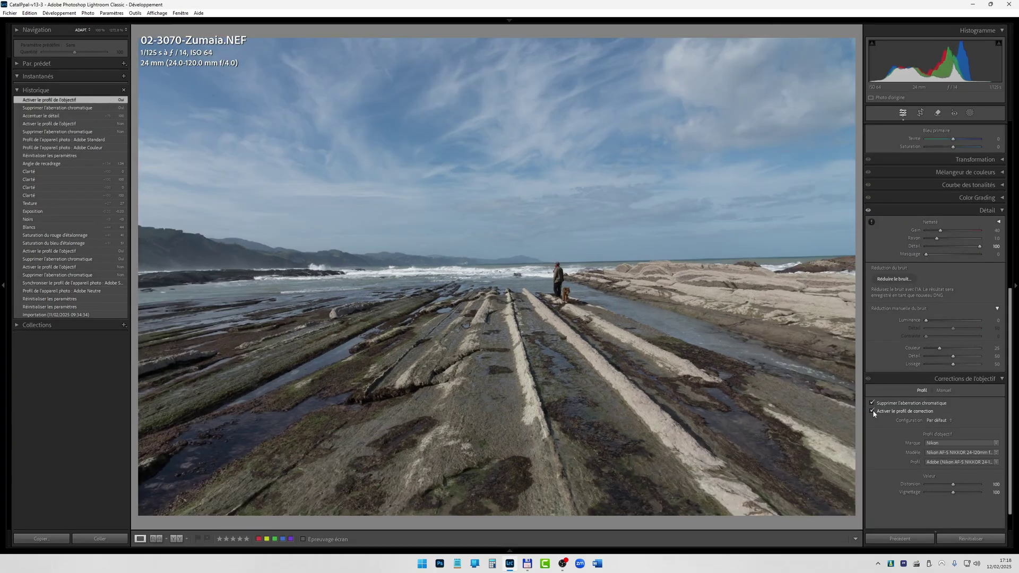
Compare the Adobe Paysage and Adobe Couleur profiles, keep Adobe Paysage and raise the whites to +40.
{"action": "scroll", "coordinate": [893, 235], "scroll_direction": "up", "scroll_amount": 6}
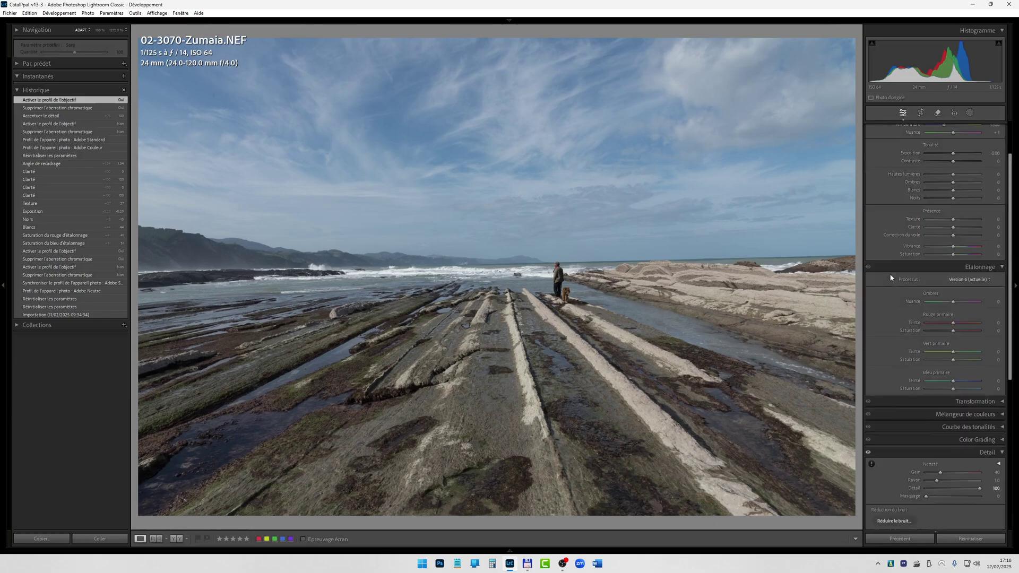
{"action": "left_click", "coordinate": [907, 156]}
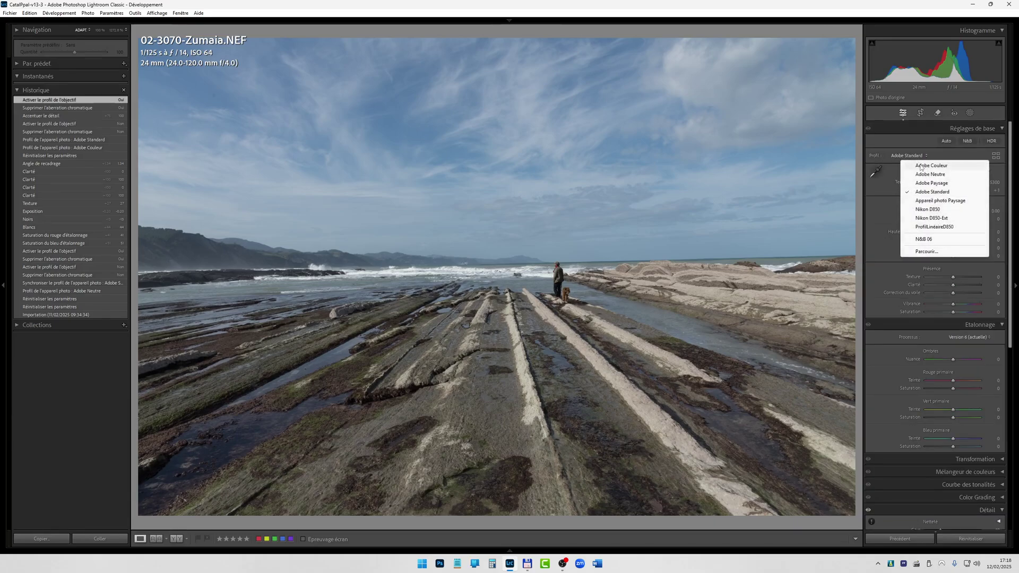
{"action": "left_click", "coordinate": [919, 183]}
{"action": "left_click", "coordinate": [912, 156]}
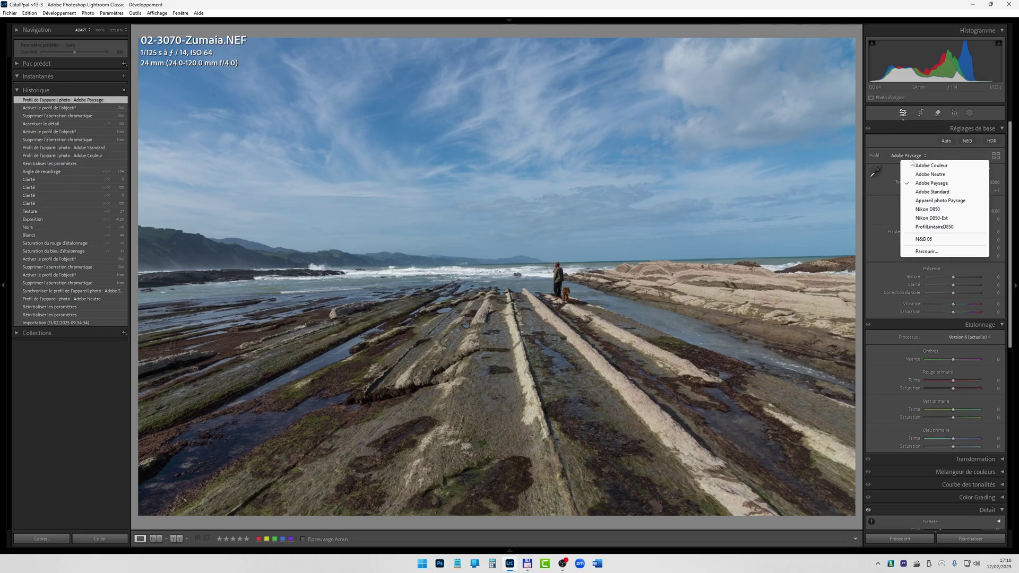
{"action": "left_click", "coordinate": [918, 166]}
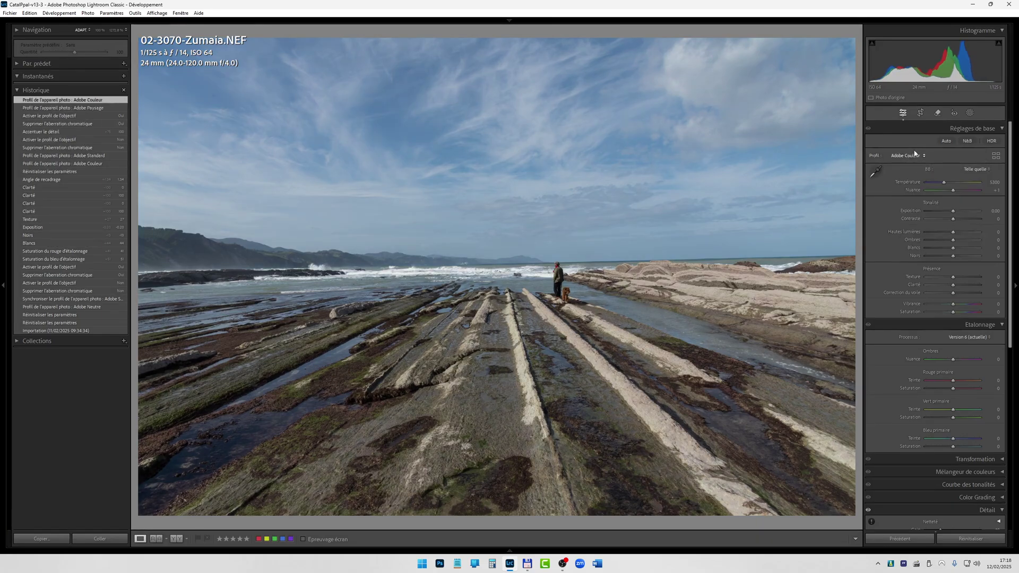
{"action": "left_click", "coordinate": [914, 156]}
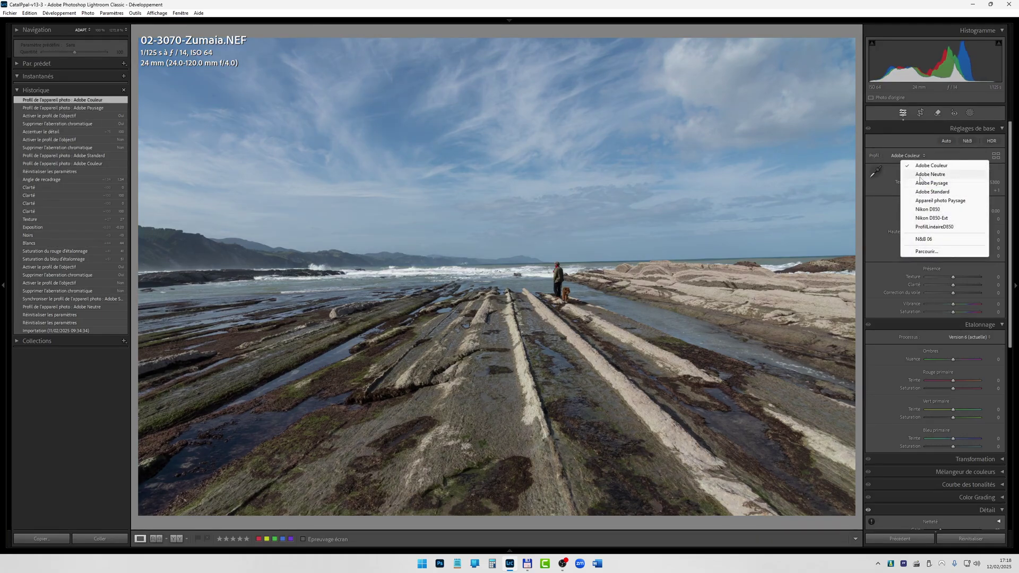
{"action": "left_click", "coordinate": [923, 183]}
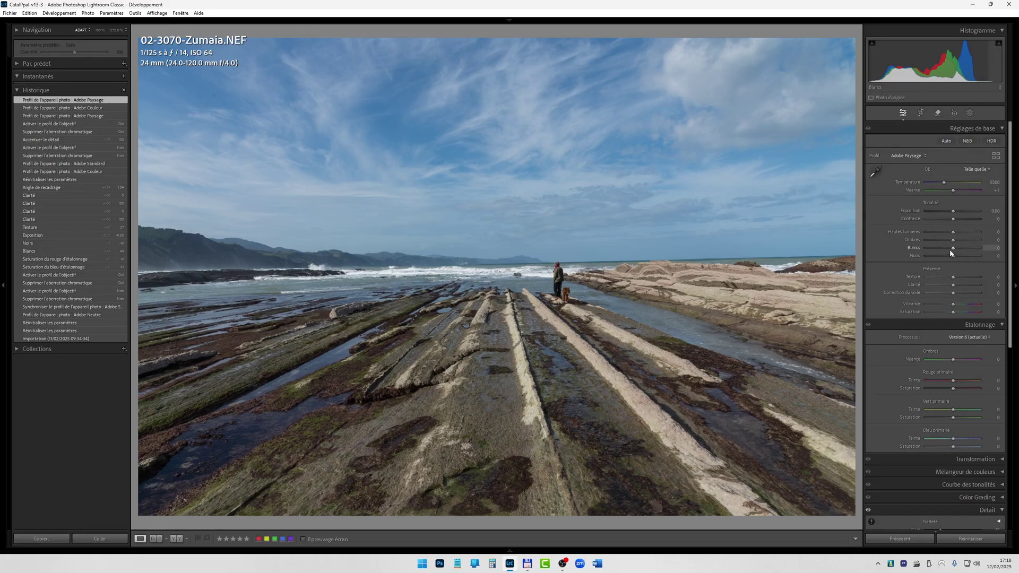
{"action": "left_click_drag", "start_coordinate": [953, 248], "coordinate": [965, 250]}
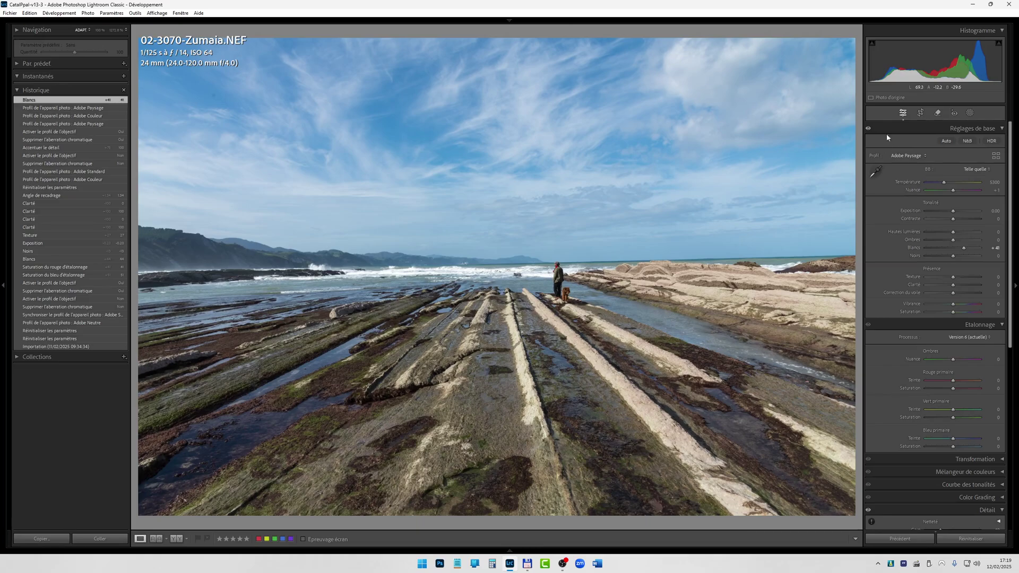
Straighten the rocky shore photo along the sea horizon and apply the crop.
{"action": "left_click", "coordinate": [921, 113]}
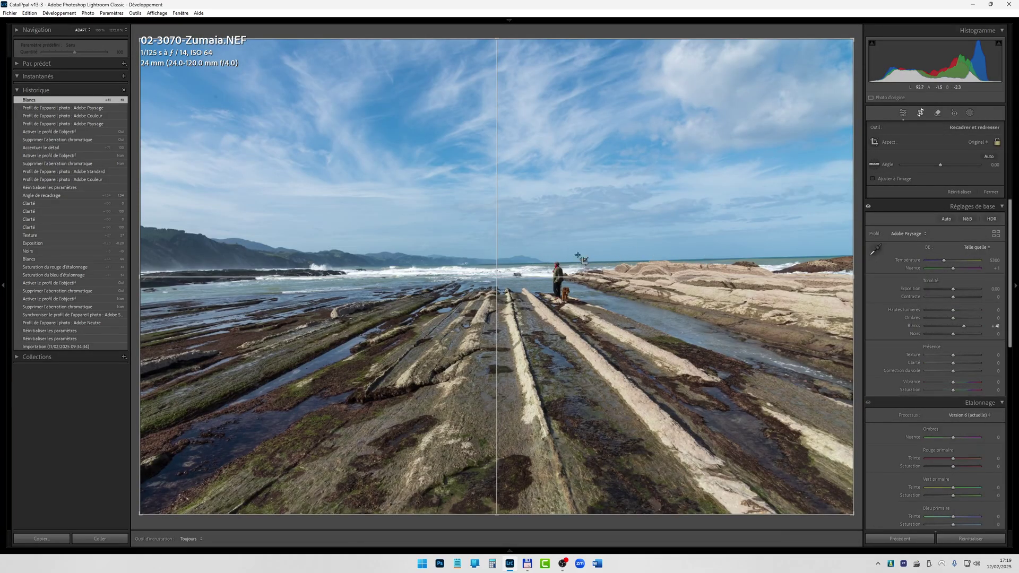
{"action": "left_click", "coordinate": [875, 165]}
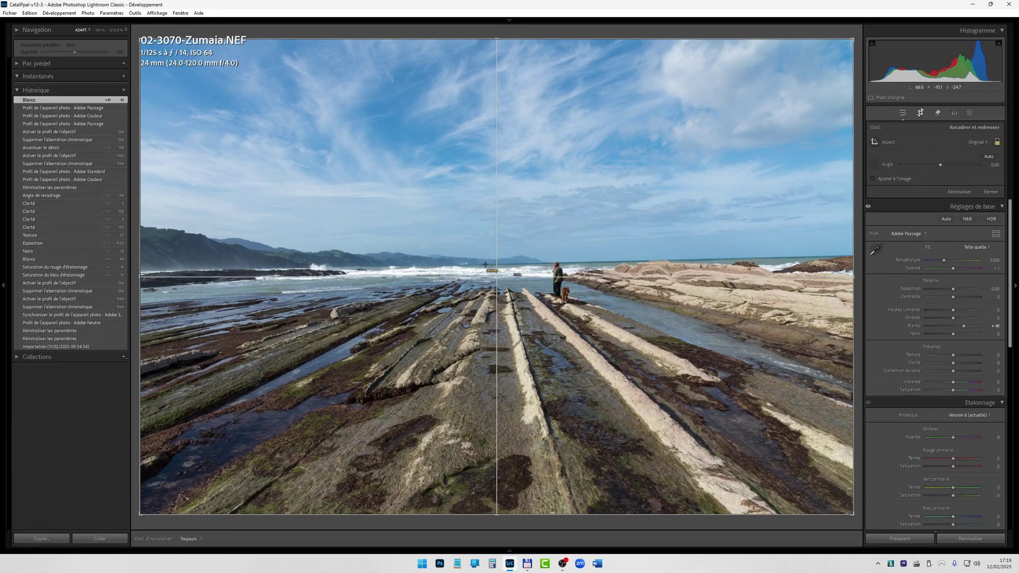
{"action": "left_click_drag", "start_coordinate": [509, 262], "coordinate": [827, 256]}
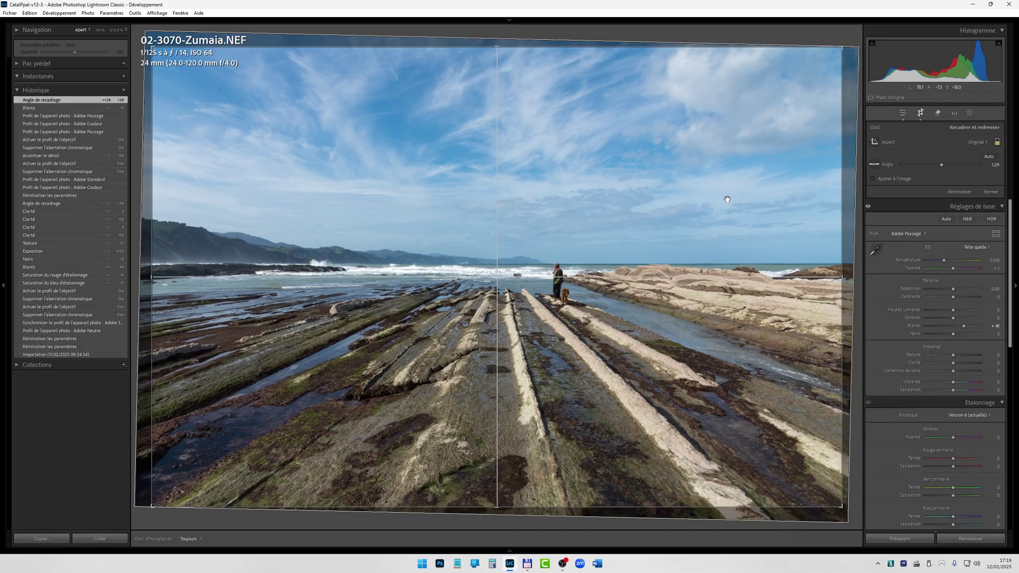
{"action": "key", "text": "Return"}
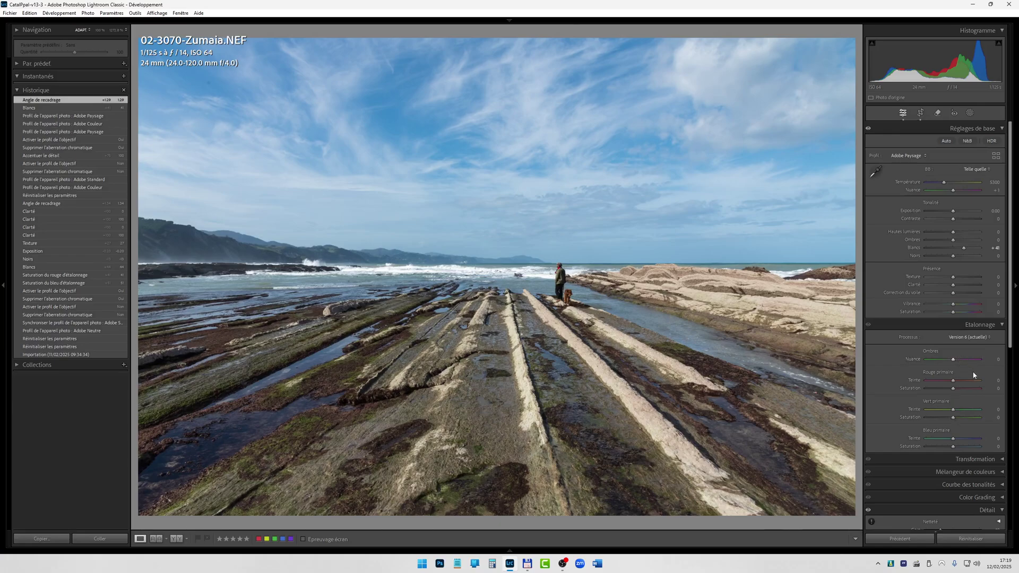
Set the calibration's primary saturations to red +39, green +35 and blue +4.
{"action": "left_click_drag", "start_coordinate": [953, 388], "coordinate": [971, 390]}
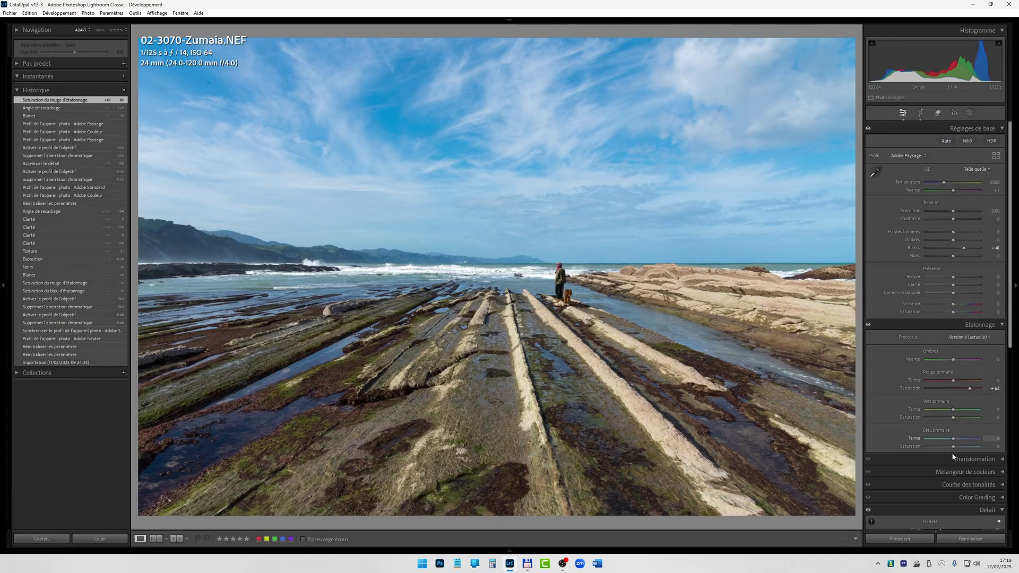
{"action": "mouse_move", "coordinate": [954, 447]}
{"action": "left_mouse_down"}
{"action": "mouse_move", "coordinate": [965, 446]}
{"action": "mouse_move", "coordinate": [955, 449]}
{"action": "left_mouse_up"}
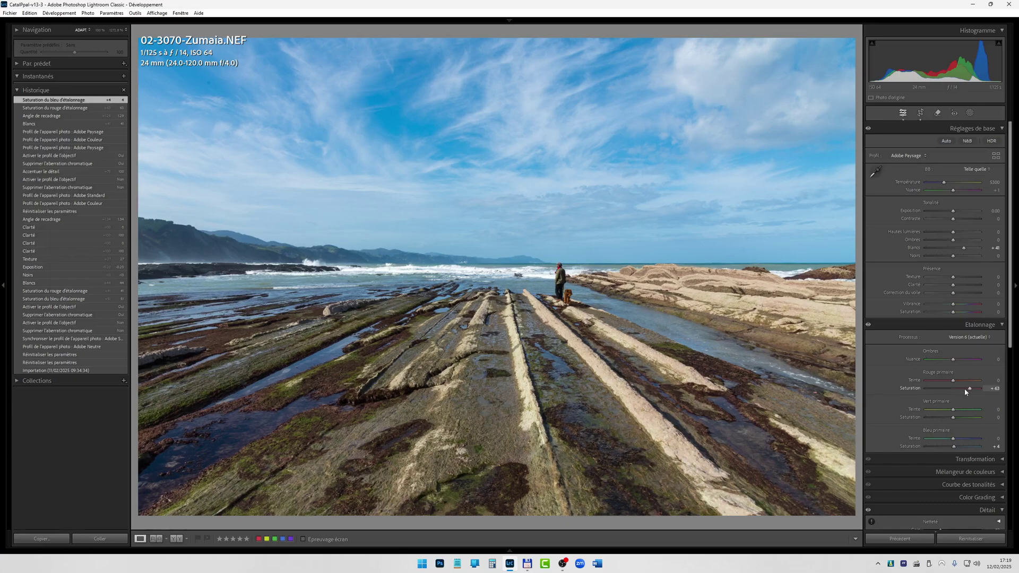
{"action": "left_click_drag", "start_coordinate": [969, 390], "coordinate": [962, 417]}
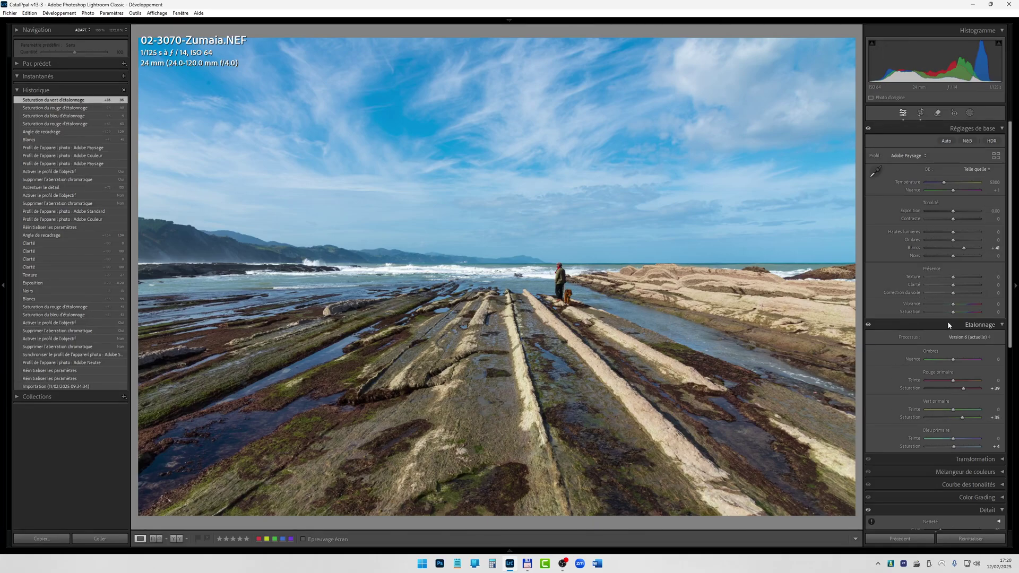
Raise the vibrance to +8 and compare the shore photo with its original state.
{"action": "left_click_drag", "start_coordinate": [953, 305], "coordinate": [956, 306]}
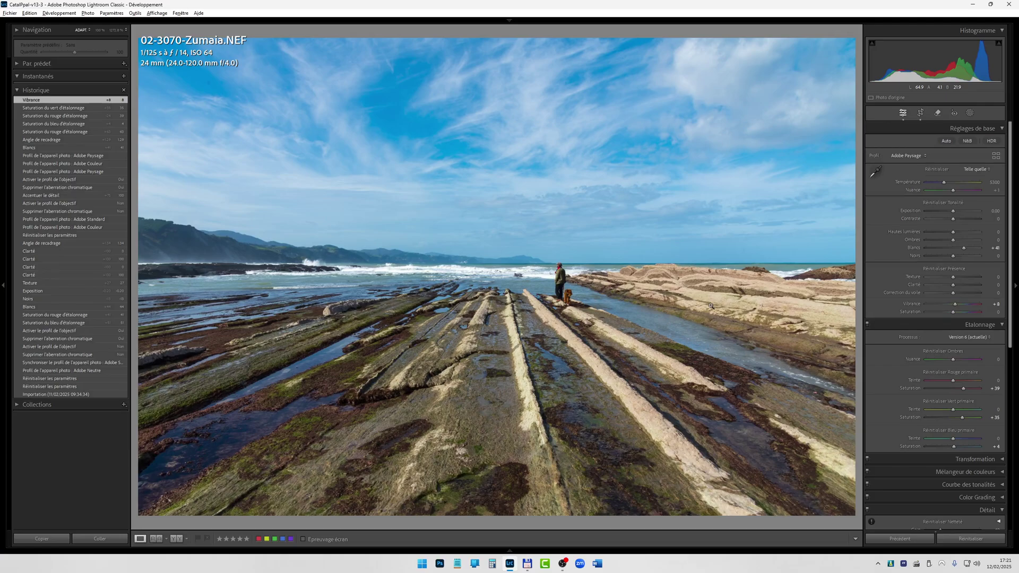
{"action": "key", "text": "alt+backslash"}
{"action": "key", "text": "backslash"}
Return to the photo grid and open the 03-104-PortGau flamingo photo for development.
{"action": "key", "text": "g"}
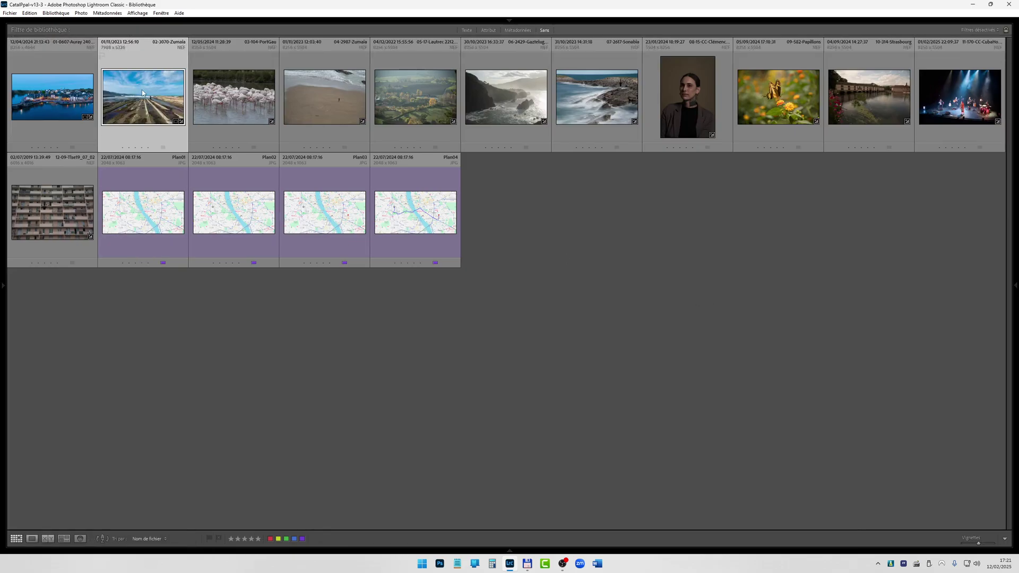
{"action": "double_click", "coordinate": [228, 105]}
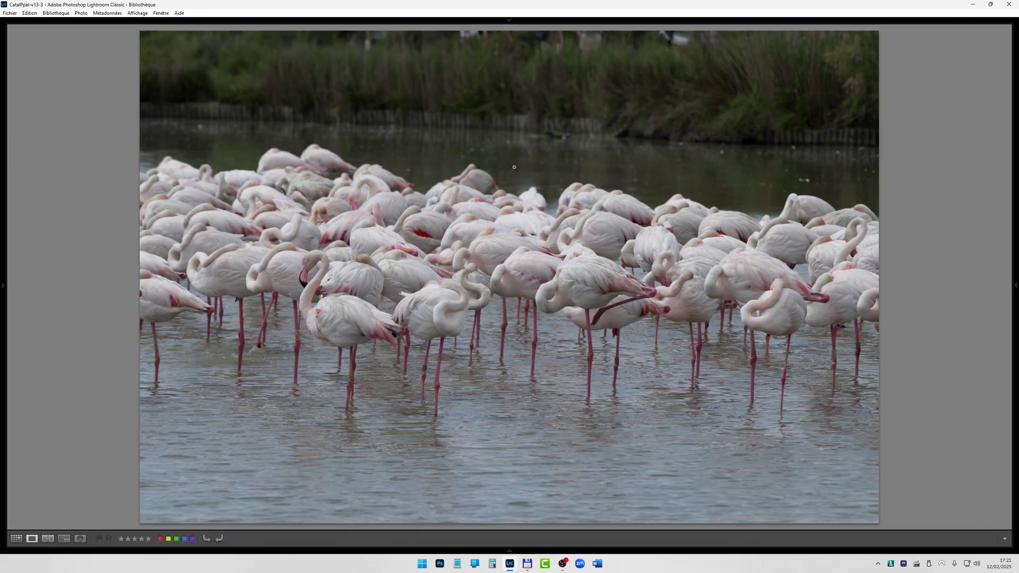
{"action": "key", "text": "d"}
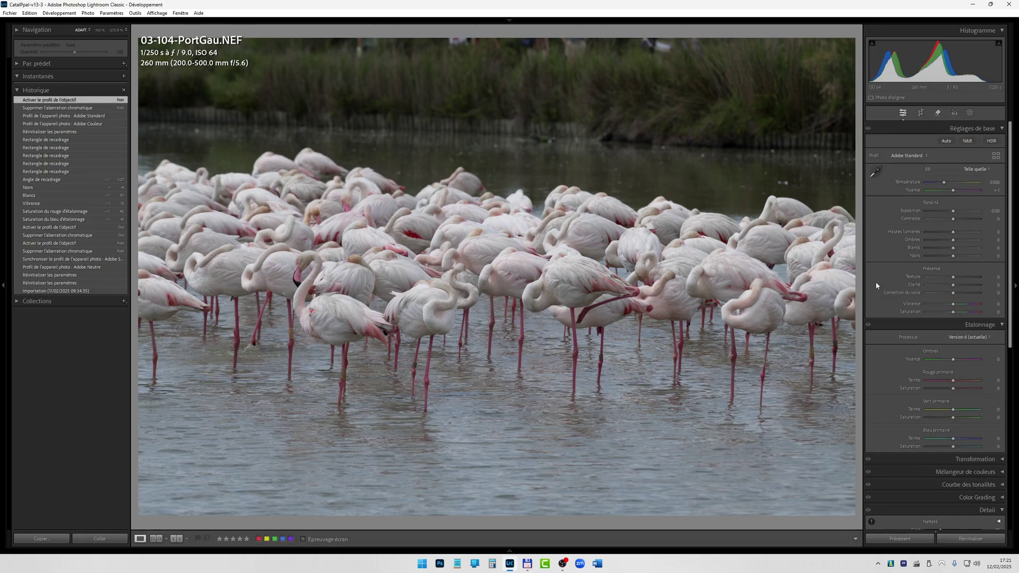
Enable chromatic aberration removal and the lens correction profile for the flamingo photo, and set the sharpening's Détail value to 100.
{"action": "scroll", "coordinate": [913, 390], "scroll_direction": "down", "scroll_amount": 5}
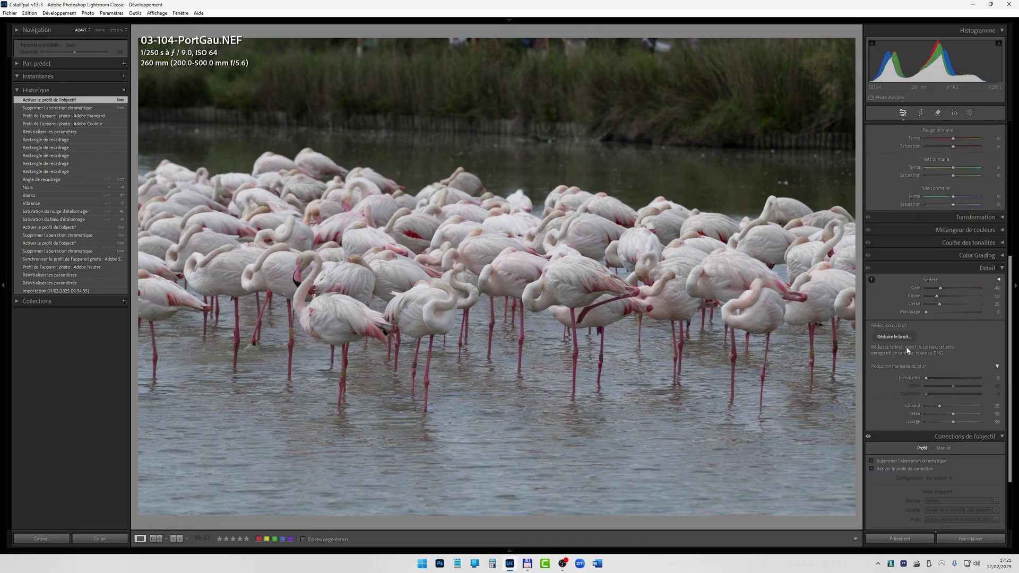
{"action": "left_click", "coordinate": [881, 462]}
{"action": "left_click", "coordinate": [881, 469]}
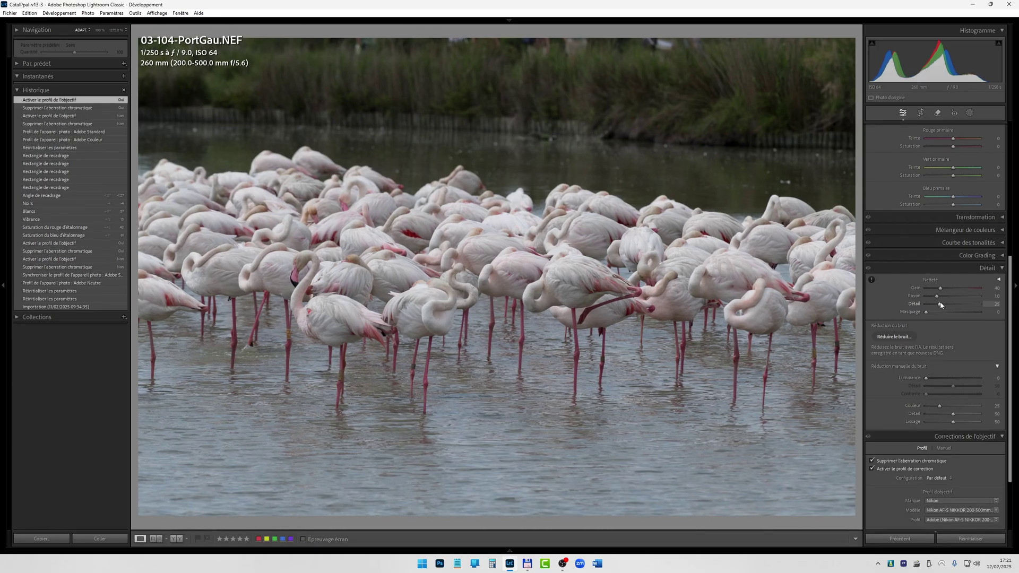
{"action": "left_click_drag", "start_coordinate": [997, 309], "coordinate": [996, 309]}
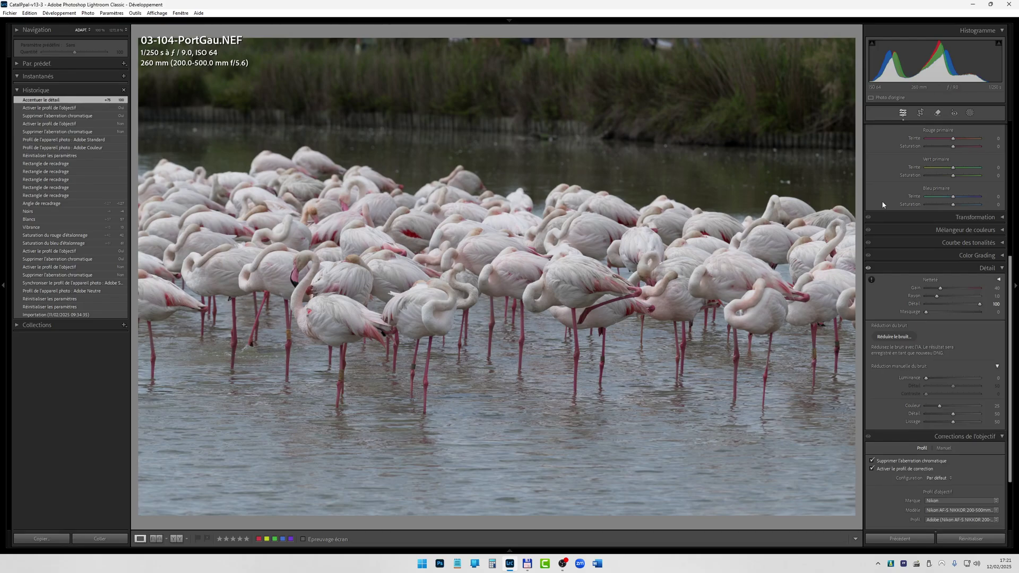
Set the flamingo photo's Nuance to +8 and raise the whites to about +40.
{"action": "scroll", "coordinate": [887, 194], "scroll_direction": "up", "scroll_amount": 5}
{"action": "scroll", "coordinate": [889, 189], "scroll_direction": "up", "scroll_amount": 2}
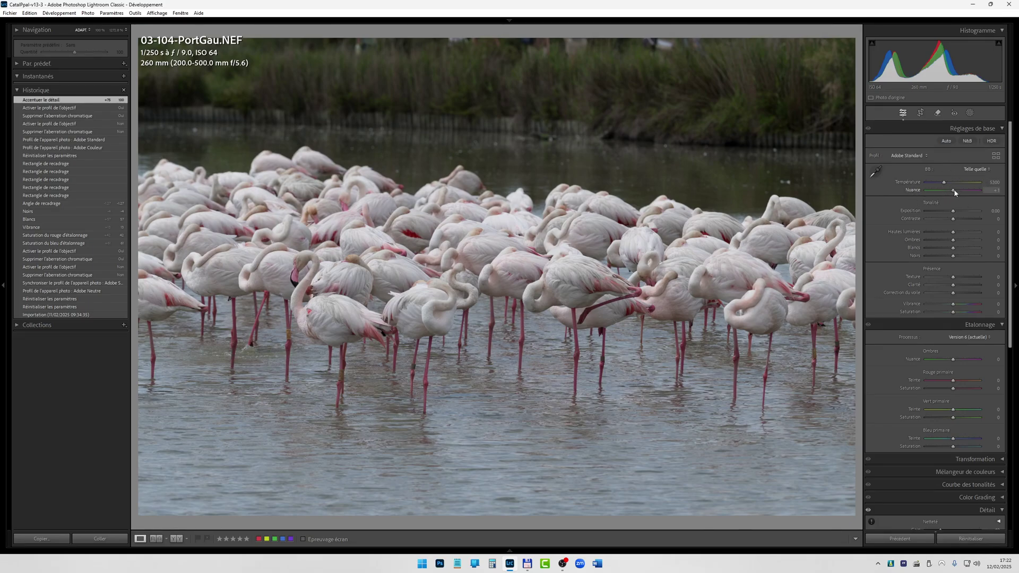
{"action": "left_click_drag", "start_coordinate": [955, 193], "coordinate": [955, 194]}
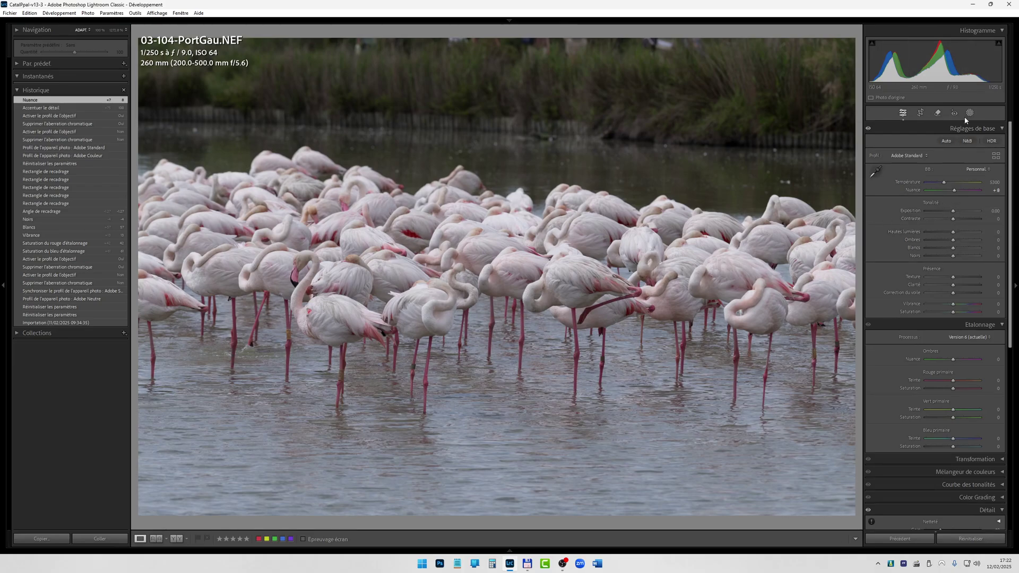
{"action": "left_click_drag", "start_coordinate": [953, 250], "coordinate": [965, 248]}
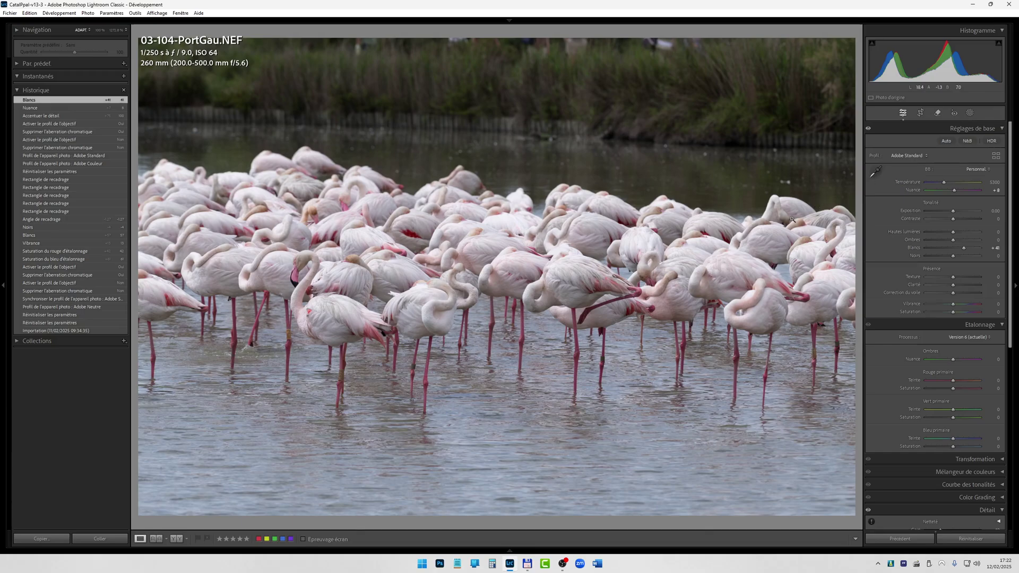
Straighten the flamingo photo by rotating its crop to an angle of about -1.16.
{"action": "left_click", "coordinate": [921, 113]}
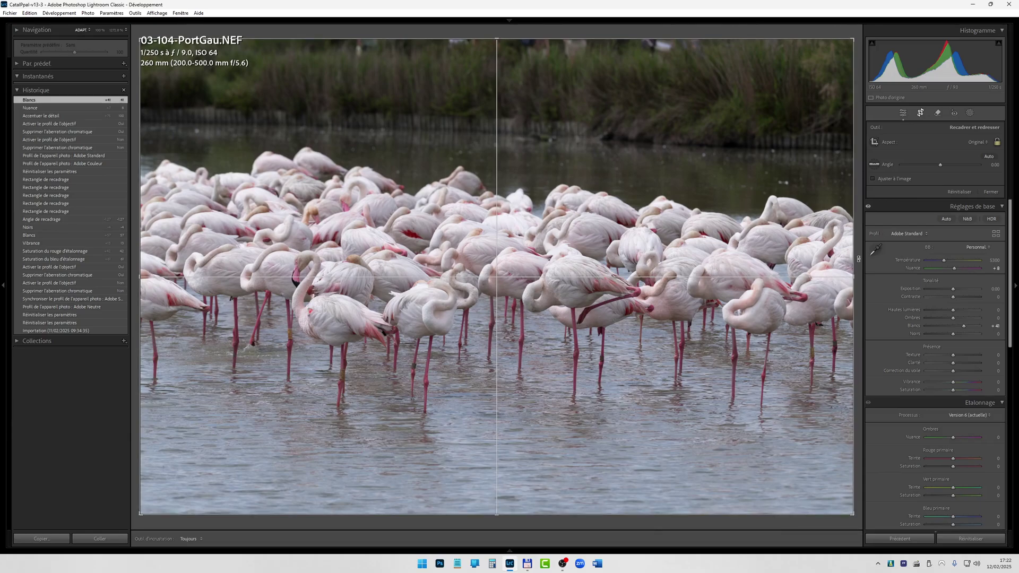
{"action": "left_click_drag", "start_coordinate": [859, 259], "coordinate": [858, 251]}
{"action": "key", "text": "Return"}
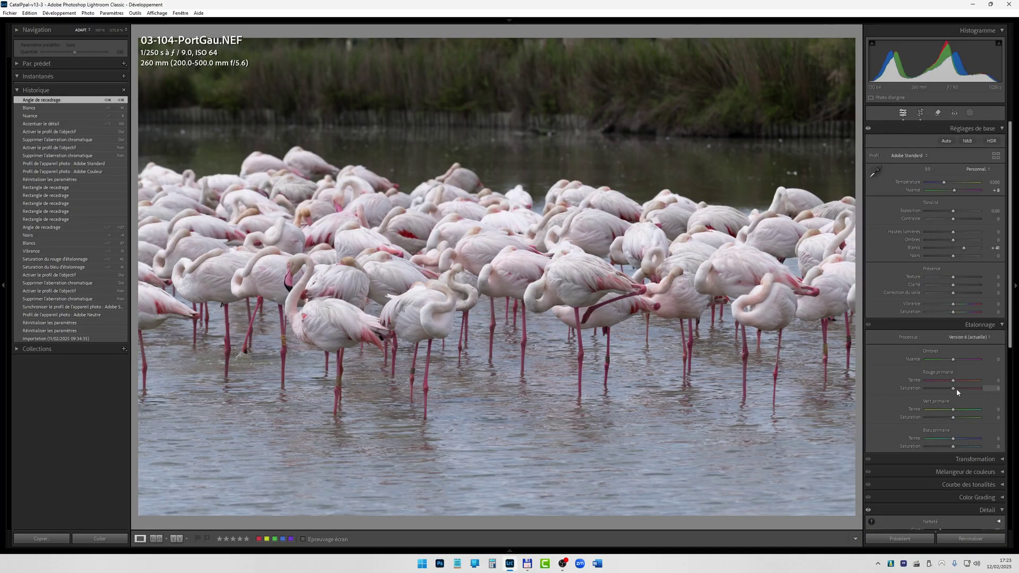
Set the calibration's primary saturations to red +73 and blue -5.
{"action": "left_click_drag", "start_coordinate": [953, 388], "coordinate": [970, 390]}
{"action": "left_click_drag", "start_coordinate": [954, 447], "coordinate": [951, 448]}
{"action": "left_click_drag", "start_coordinate": [968, 390], "coordinate": [973, 391]}
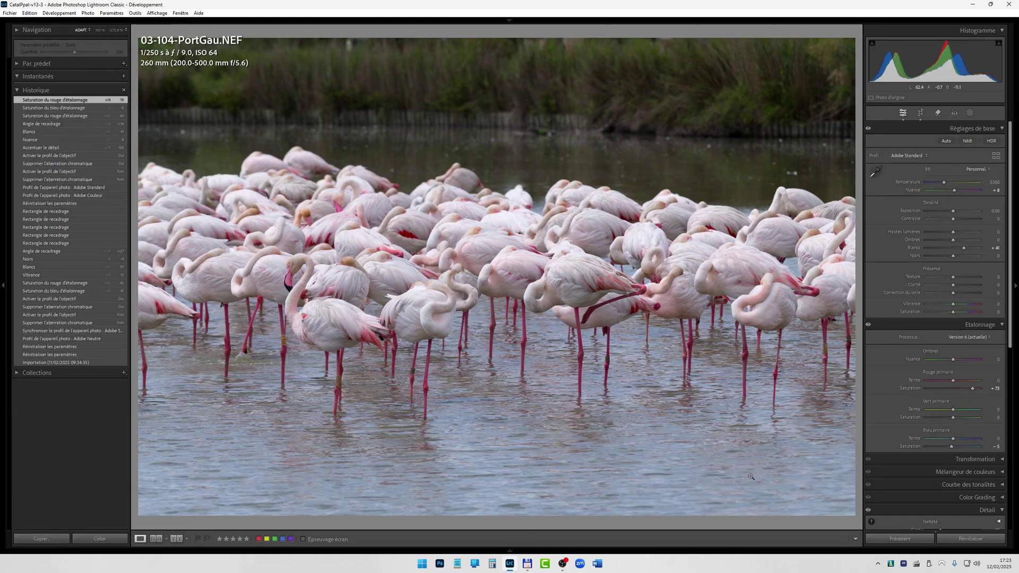
Crop the flamingo photo to 16 x 9, reposition and slightly enlarge the frame around the flock, and compare the result with the original state.
{"action": "left_click", "coordinate": [920, 113]}
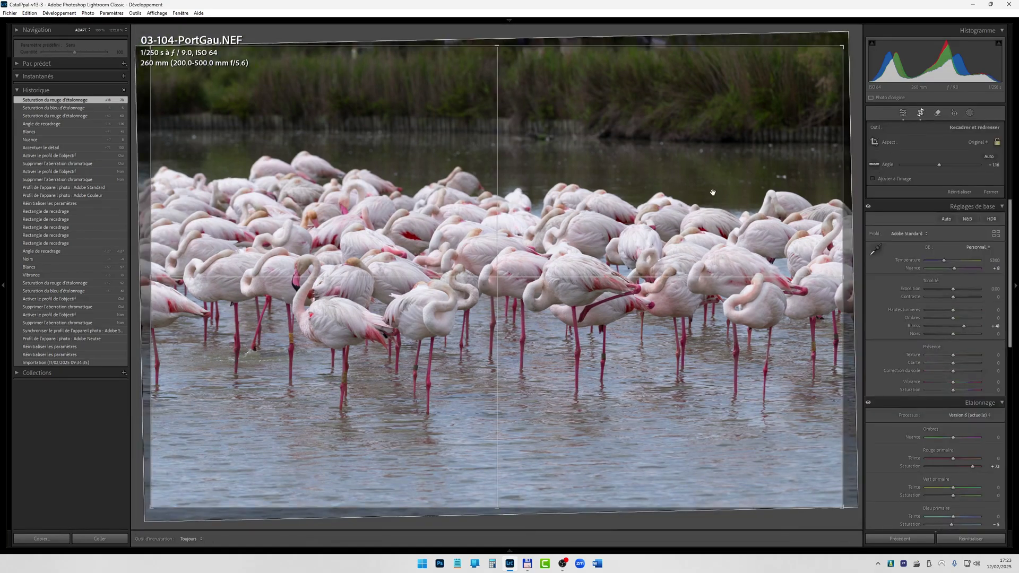
{"action": "left_click", "coordinate": [981, 142]}
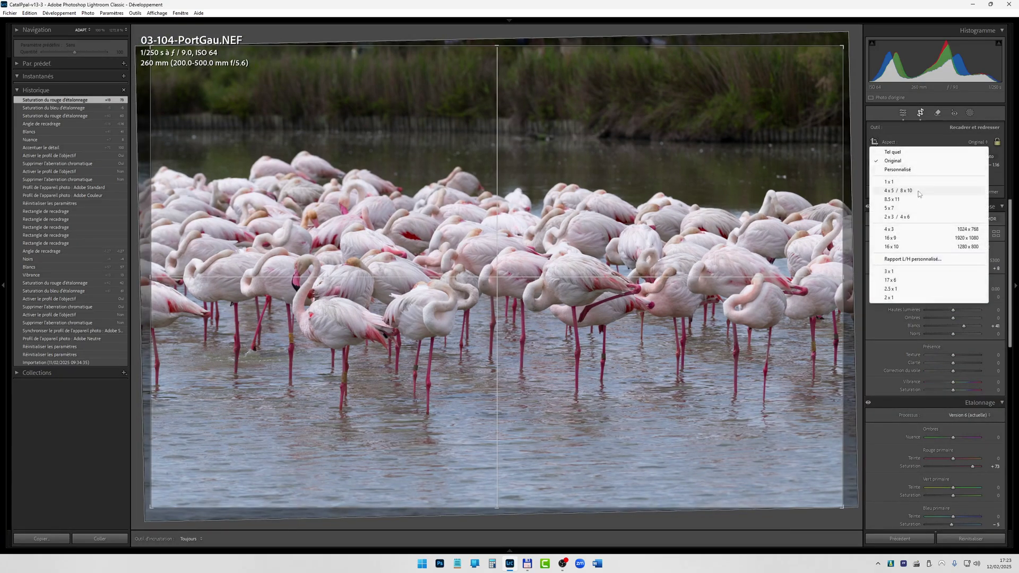
{"action": "left_click", "coordinate": [890, 238]}
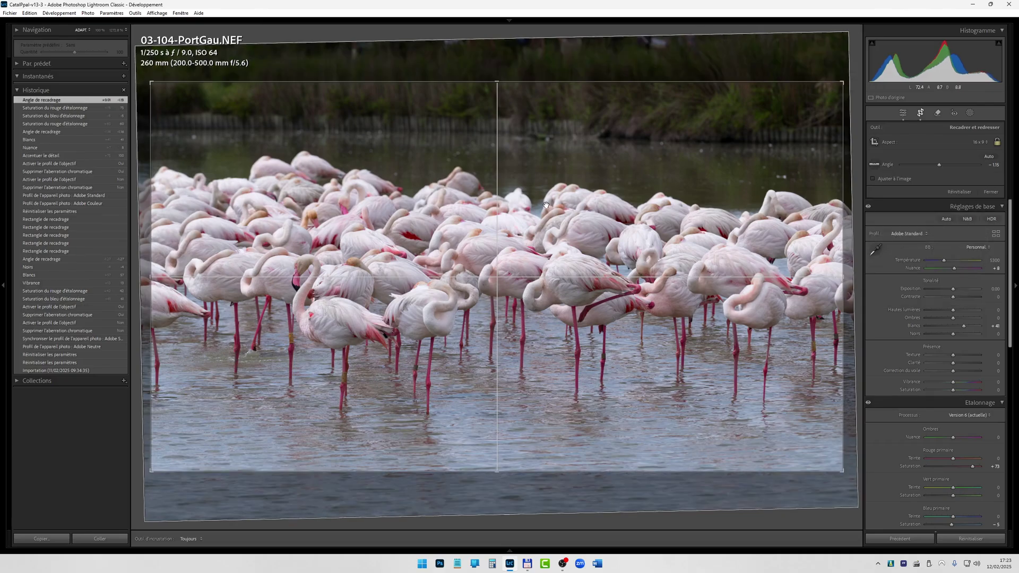
{"action": "left_click_drag", "start_coordinate": [541, 192], "coordinate": [548, 173]}
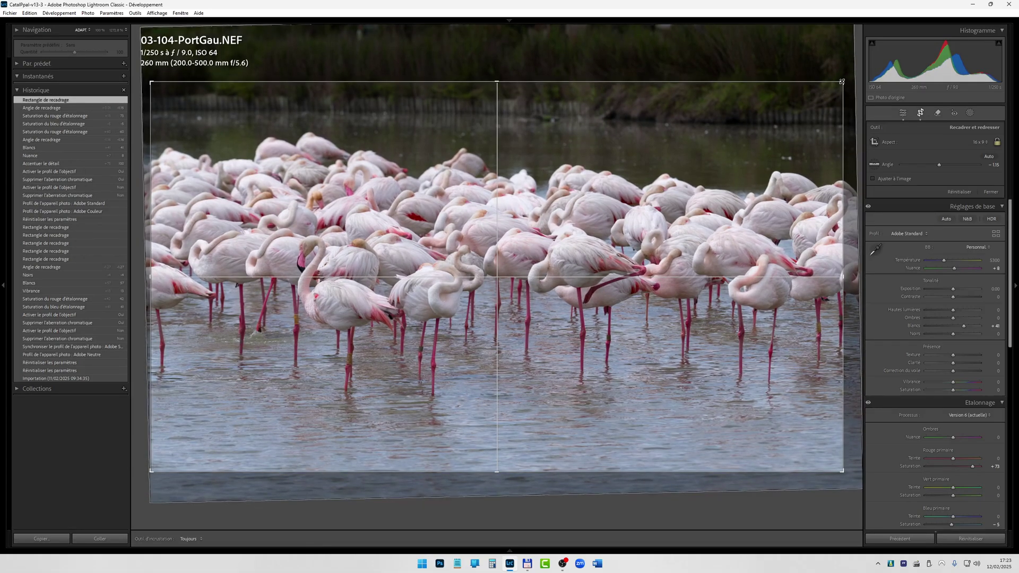
{"action": "left_click_drag", "start_coordinate": [841, 83], "coordinate": [853, 74]}
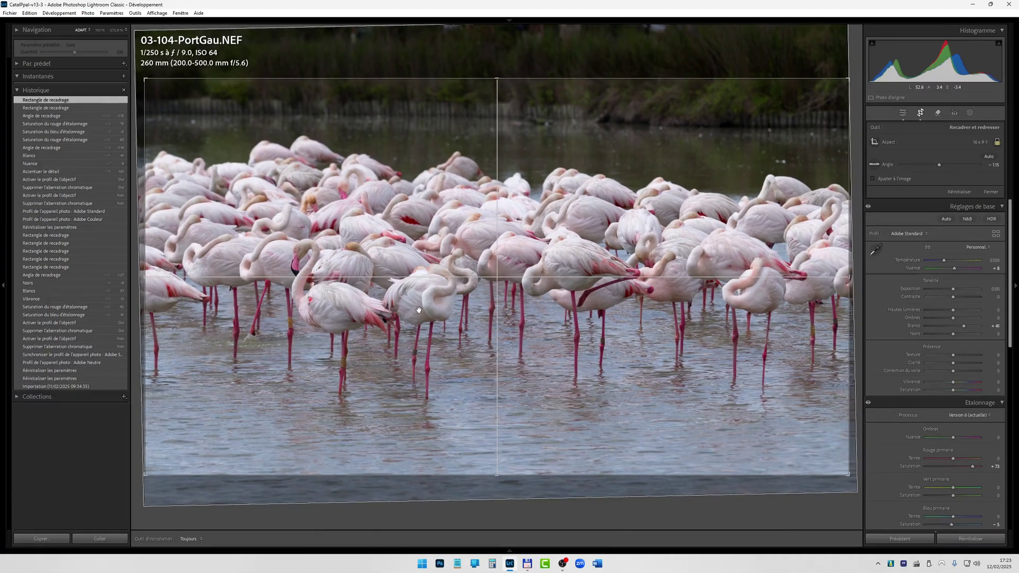
{"action": "key", "text": "Return"}
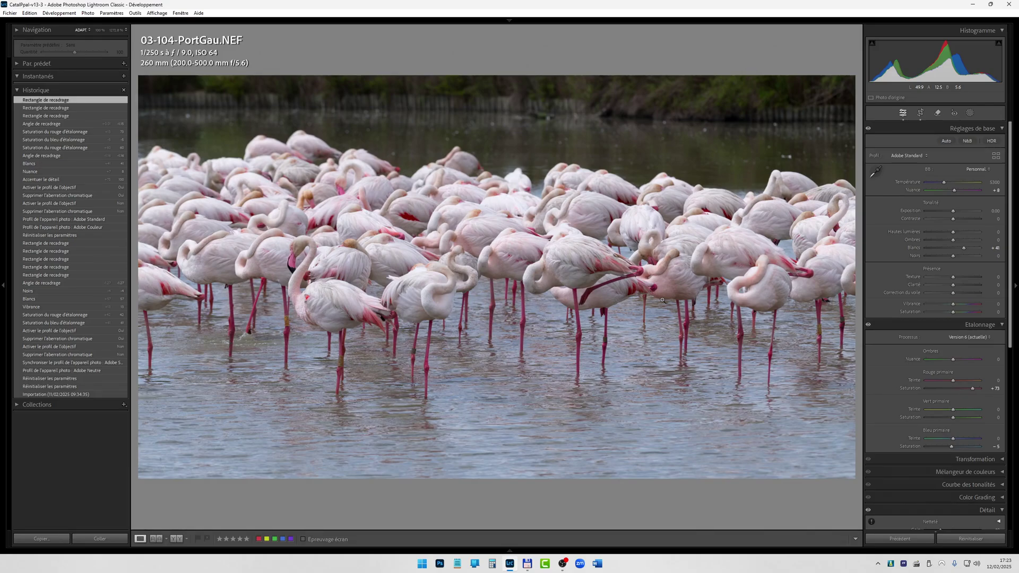
{"action": "key", "text": "backslash"}
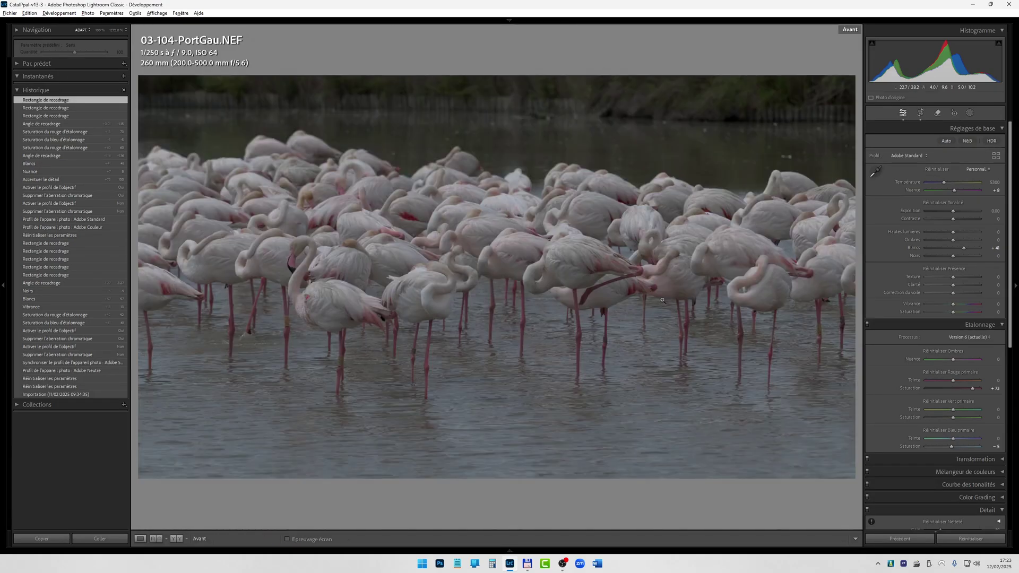
{"action": "key", "text": "backslash"}
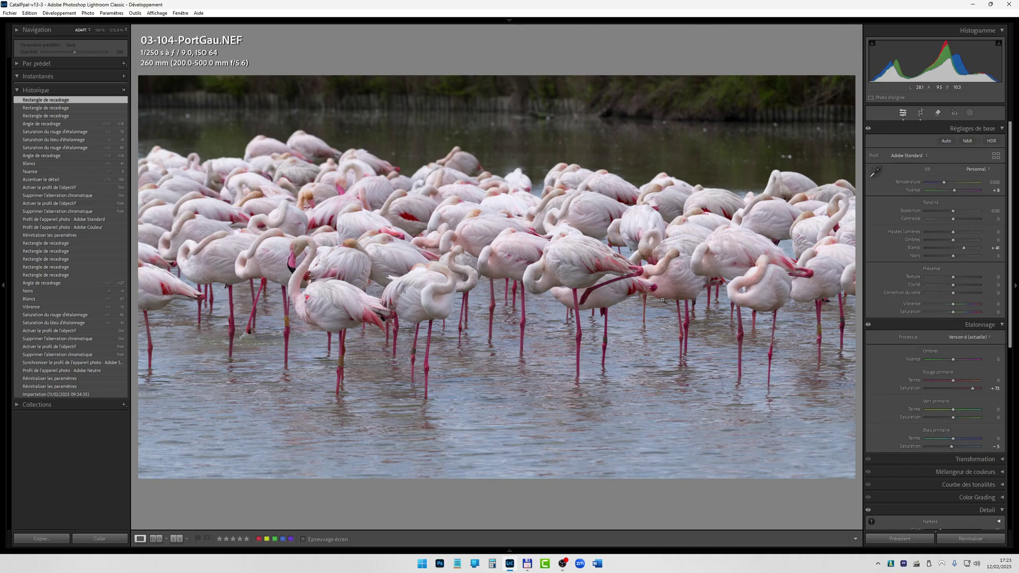
Return to the photo grid and open the 04-2987-Zumaia beach photo for development.
{"action": "key", "text": "g"}
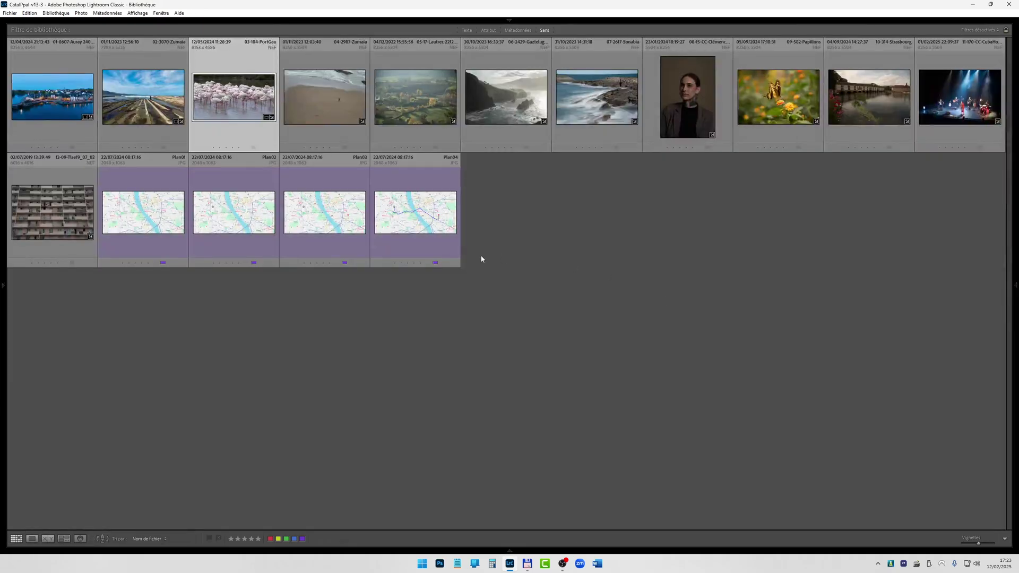
{"action": "left_click", "coordinate": [330, 119]}
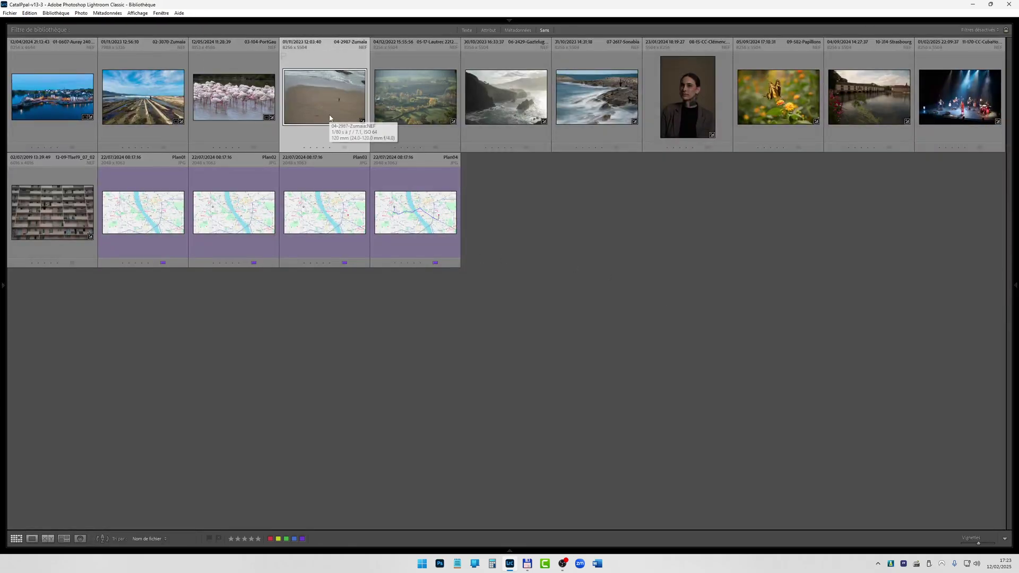
{"action": "key", "text": "e"}
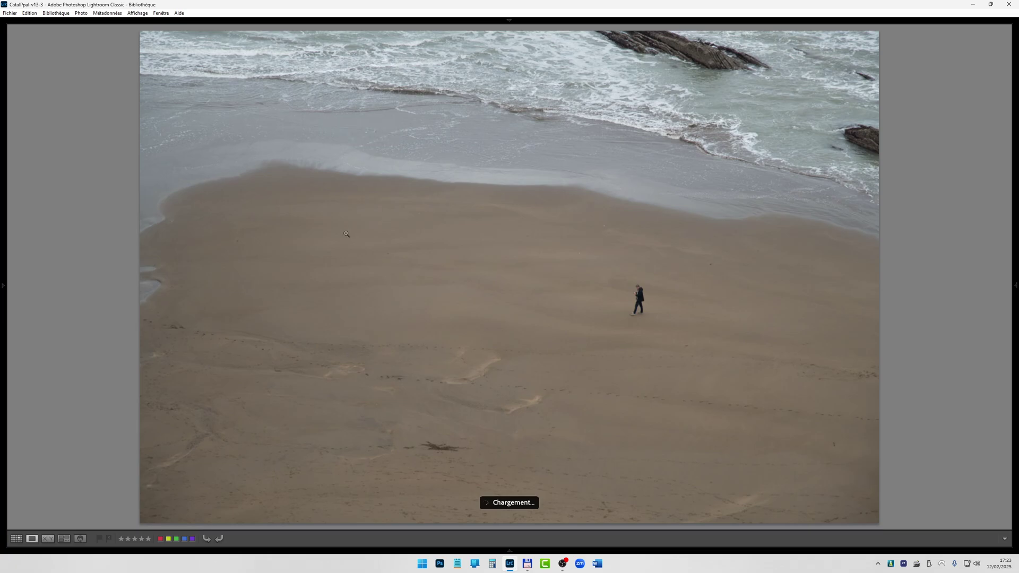
{"action": "key", "text": "d"}
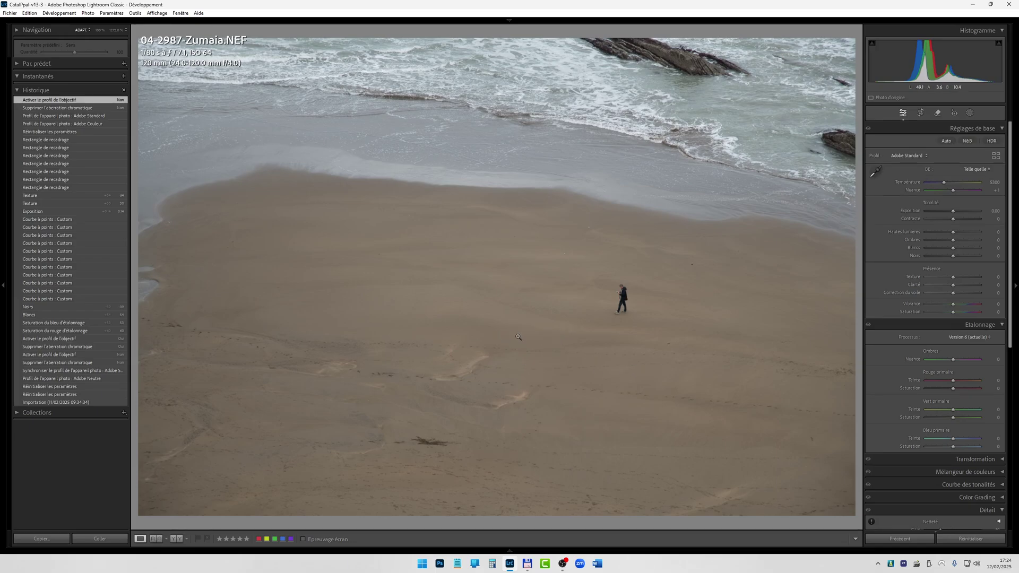
Enable the lens correction profile and chromatic aberration removal for the beach photo, and set the sharpening's Détail value to 100.
{"action": "scroll", "coordinate": [918, 289], "scroll_direction": "down", "scroll_amount": 5}
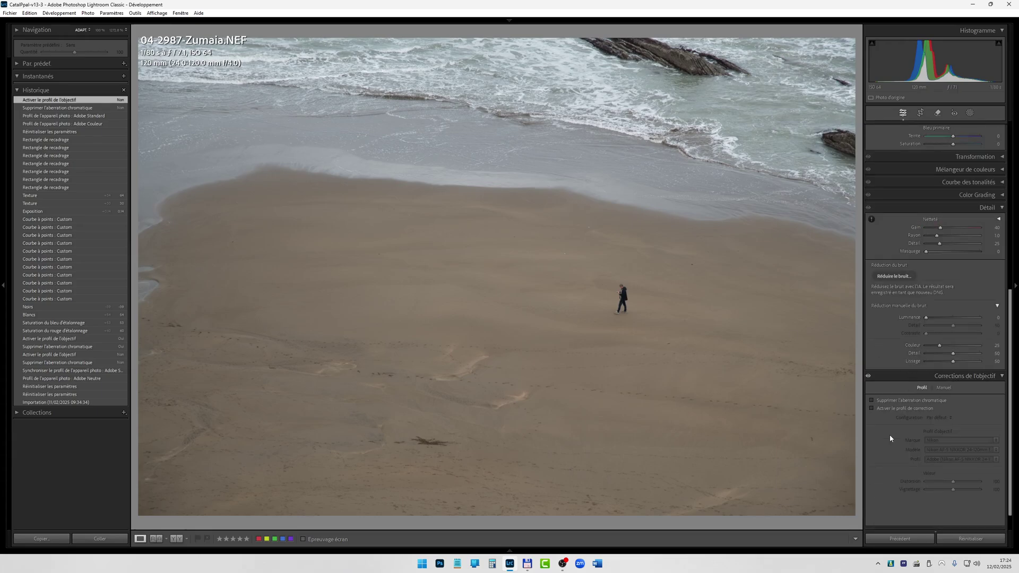
{"action": "left_click", "coordinate": [871, 408]}
{"action": "left_click", "coordinate": [872, 400]}
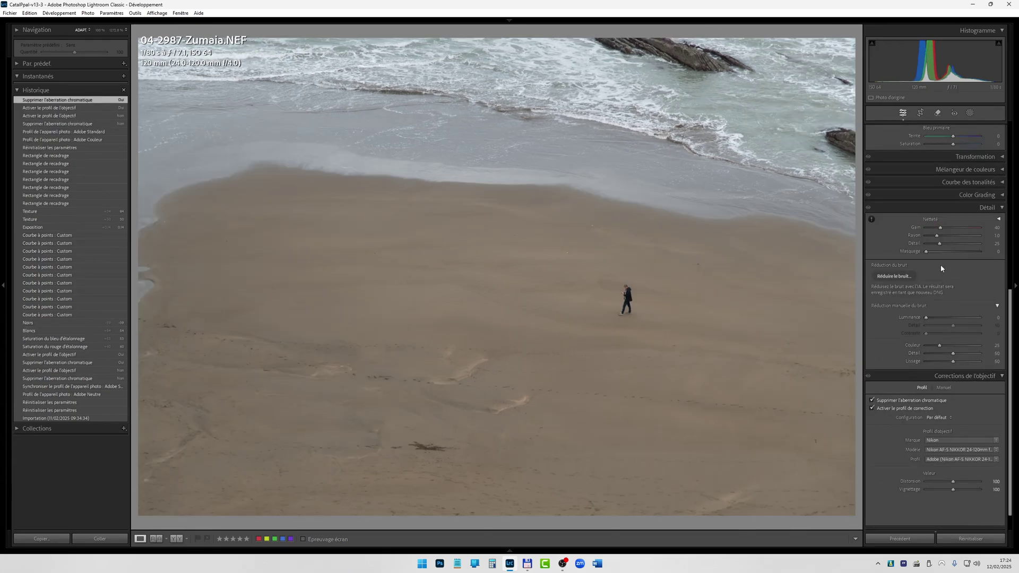
{"action": "left_click_drag", "start_coordinate": [940, 244], "coordinate": [982, 244]}
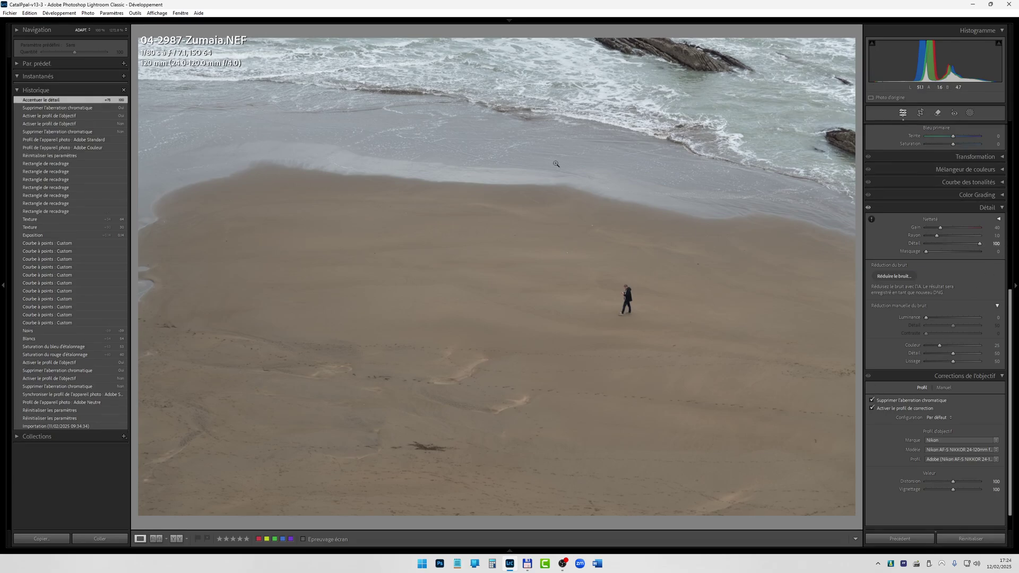
Try the Adobe Couleur profile on the beach photo and apply the Adobe Paysage profile instead.
{"action": "scroll", "coordinate": [902, 198], "scroll_direction": "up", "scroll_amount": 5}
{"action": "scroll", "coordinate": [904, 194], "scroll_direction": "up", "scroll_amount": 2}
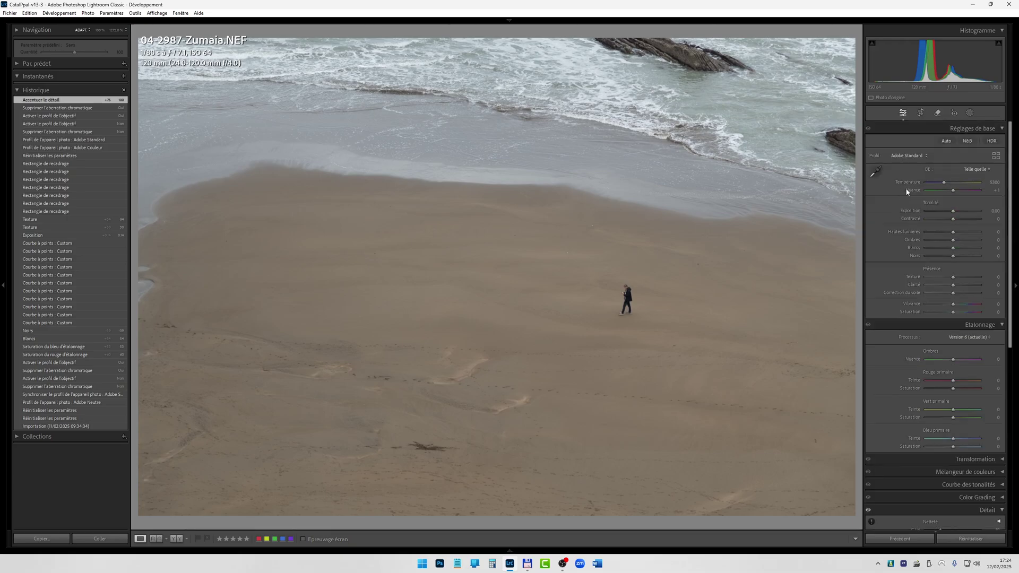
{"action": "left_click", "coordinate": [906, 157]}
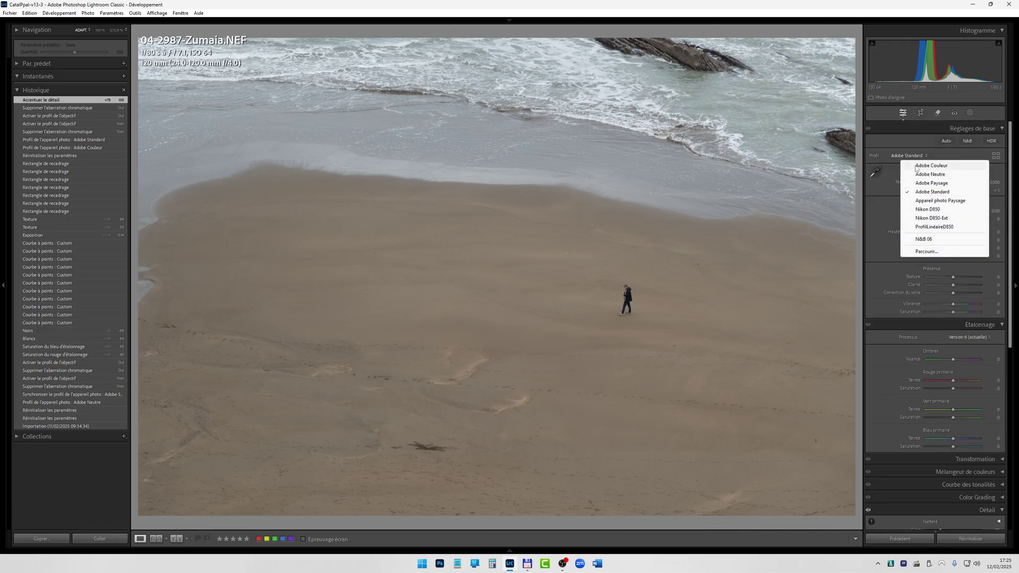
{"action": "left_click", "coordinate": [915, 167]}
{"action": "left_click", "coordinate": [916, 157]}
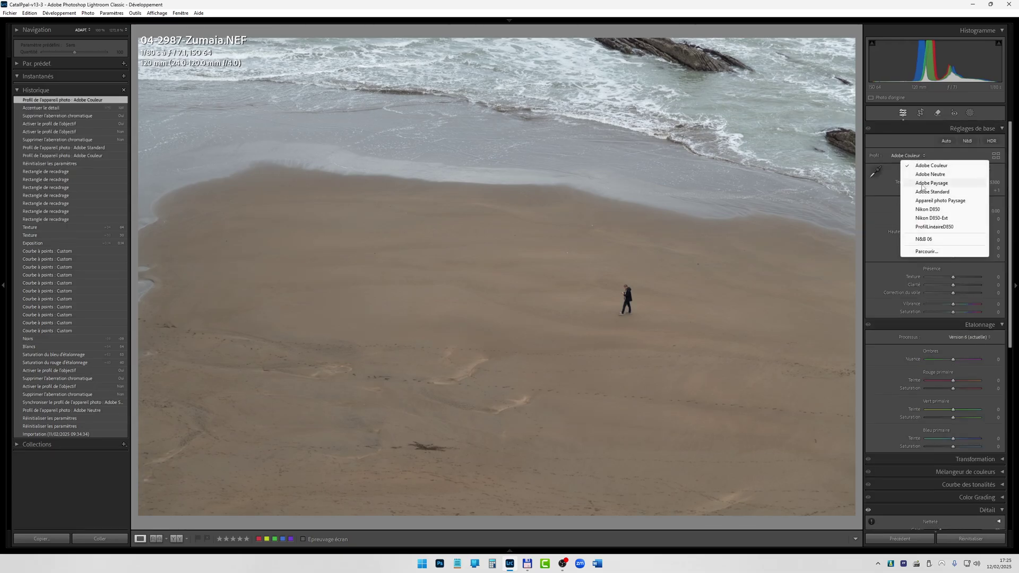
{"action": "left_click", "coordinate": [922, 184]}
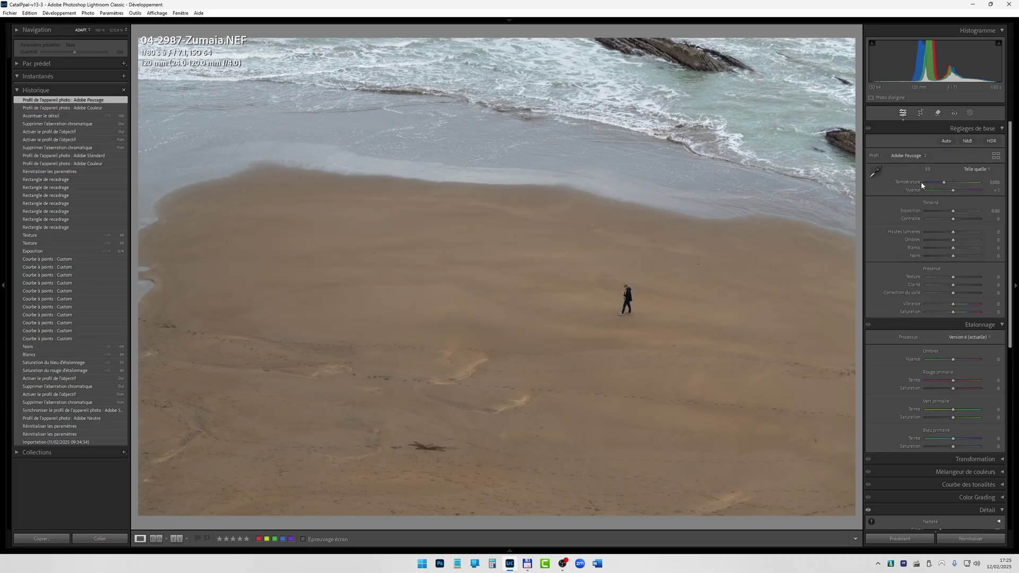
Try the Adobe Eclatant profile from the profile browser and switch back to Adobe Paysage.
{"action": "left_click", "coordinate": [997, 156]}
{"action": "scroll", "coordinate": [958, 215], "scroll_direction": "up", "scroll_amount": 3}
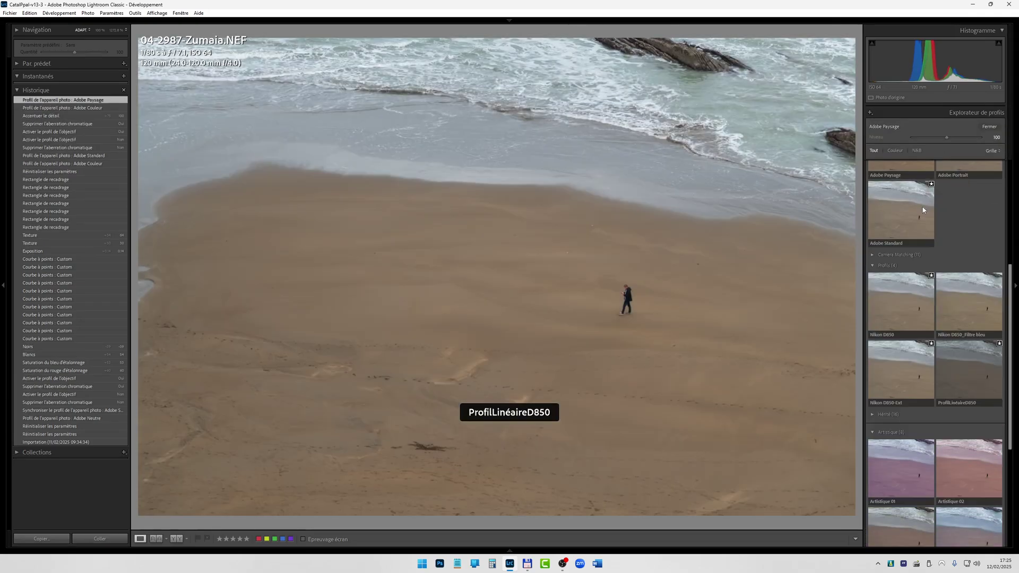
{"action": "left_click", "coordinate": [883, 265]}
{"action": "scroll", "coordinate": [909, 242], "scroll_direction": "up", "scroll_amount": 3}
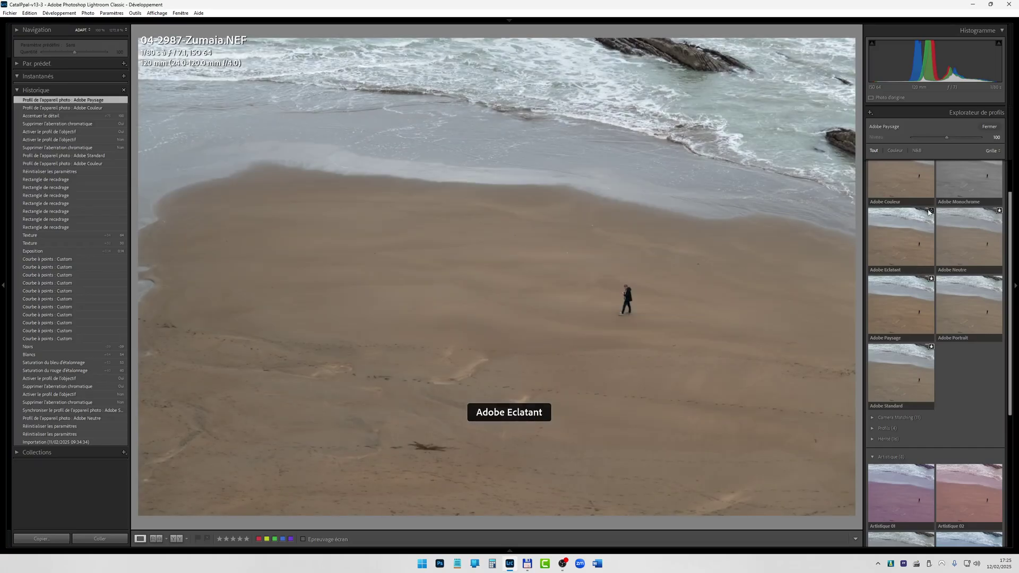
{"action": "left_click", "coordinate": [901, 239]}
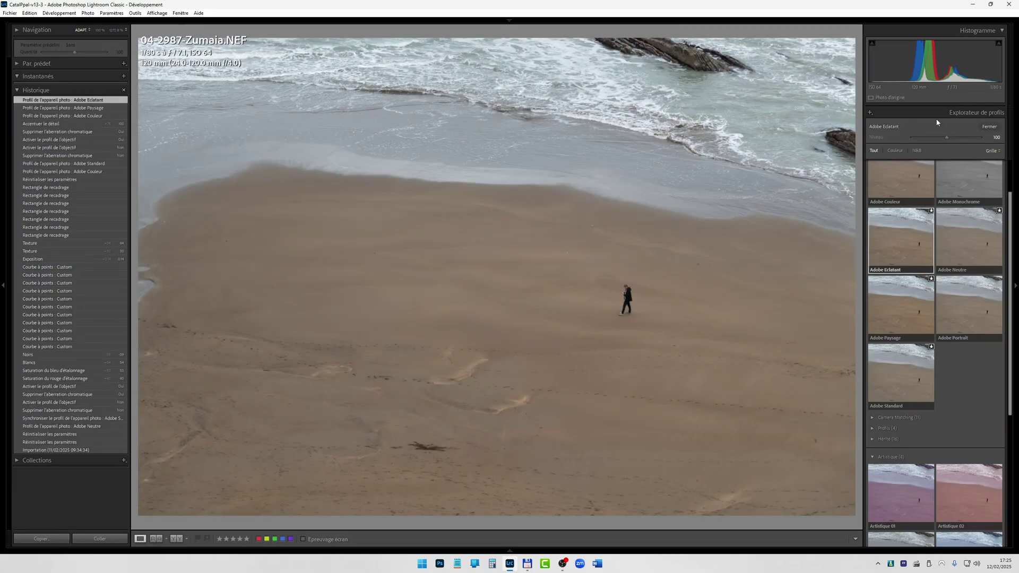
{"action": "left_click", "coordinate": [989, 128]}
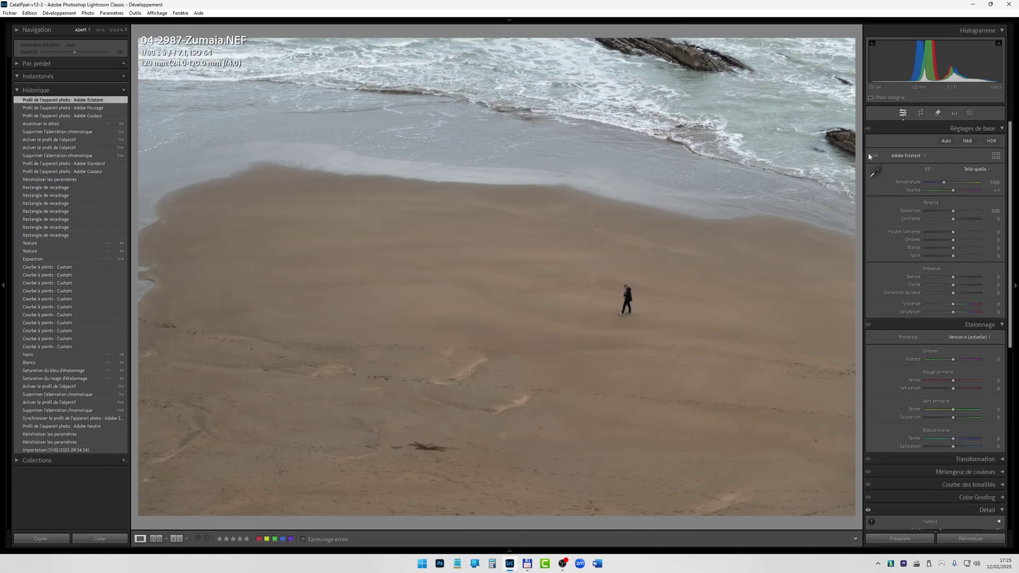
{"action": "left_click", "coordinate": [908, 156]}
{"action": "left_click", "coordinate": [931, 191]}
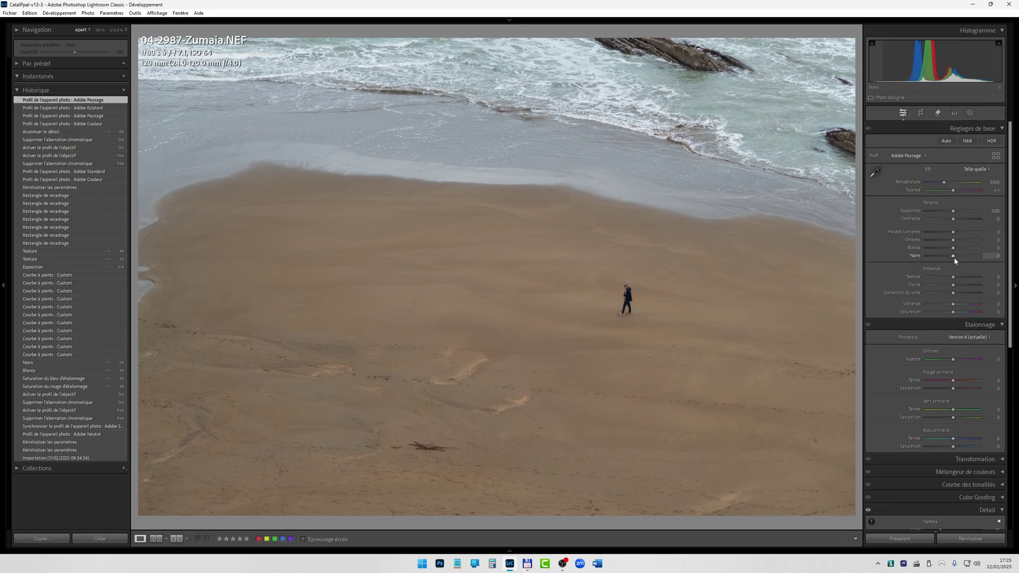
Set the blacks to -20 and the whites to +29, and the calibration's primary saturations to red +20 and blue +30.
{"action": "left_click_drag", "start_coordinate": [954, 256], "coordinate": [961, 249]}
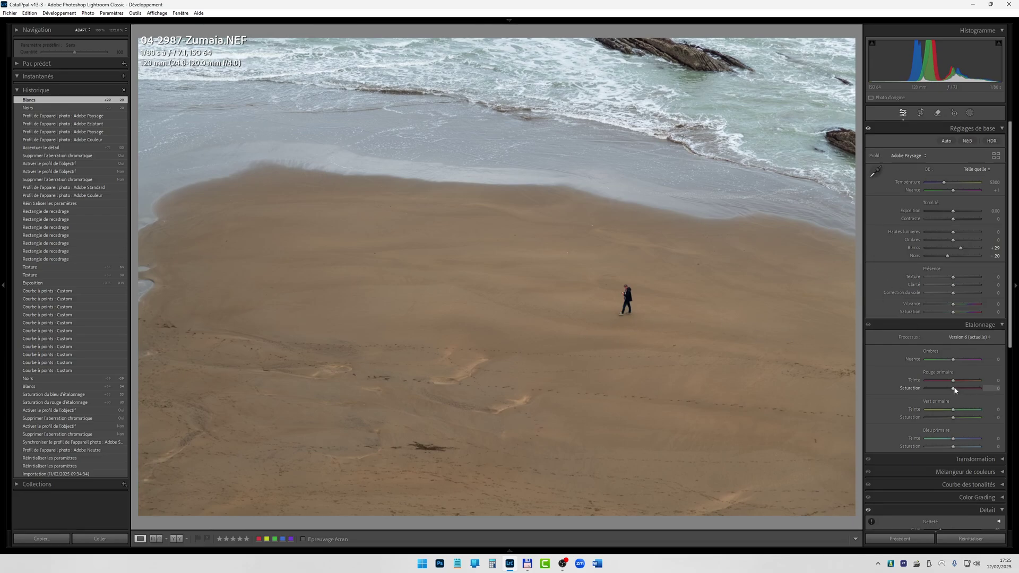
{"action": "left_click_drag", "start_coordinate": [954, 389], "coordinate": [960, 390]}
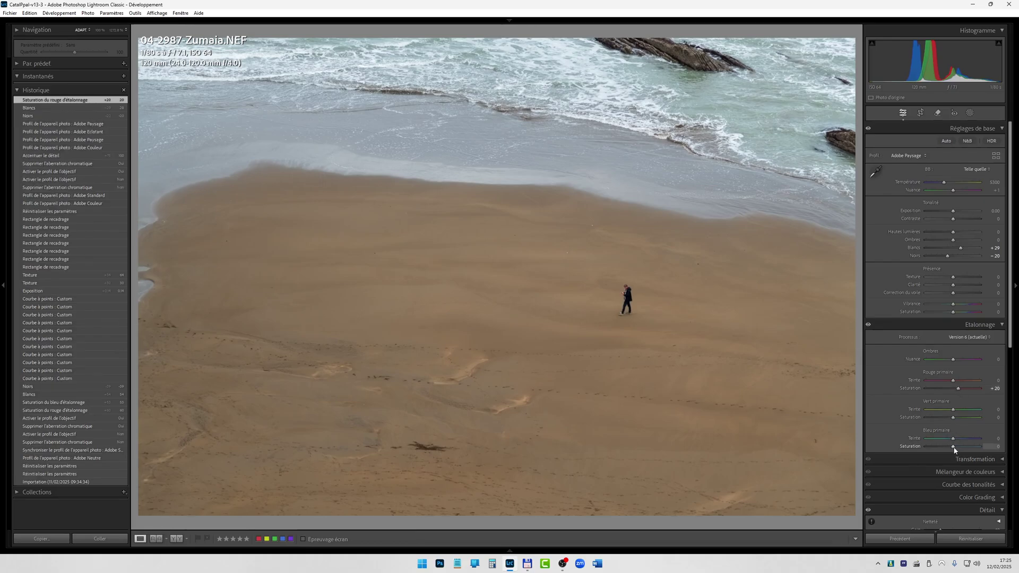
{"action": "left_click_drag", "start_coordinate": [954, 447], "coordinate": [960, 447]}
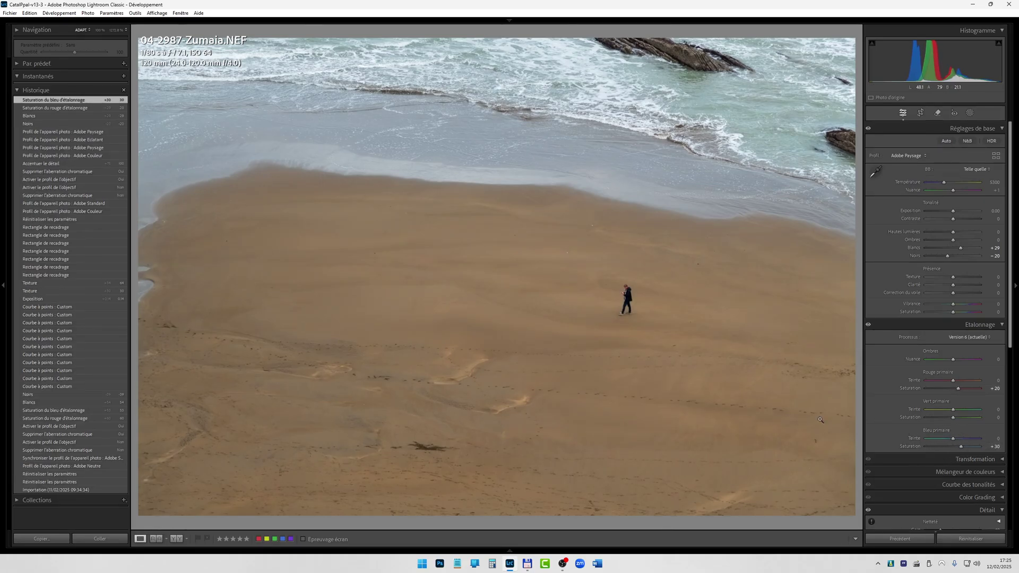
Add a tone curve point sampled from the darker sand and lower it to input 103, output 91.
{"action": "scroll", "coordinate": [927, 420], "scroll_direction": "down", "scroll_amount": 3}
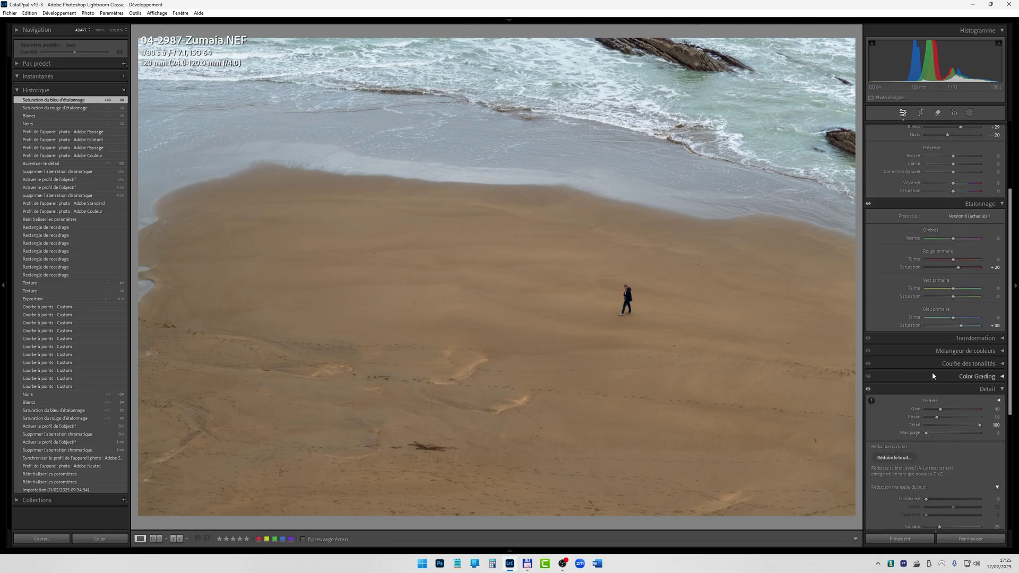
{"action": "left_click", "coordinate": [913, 364]}
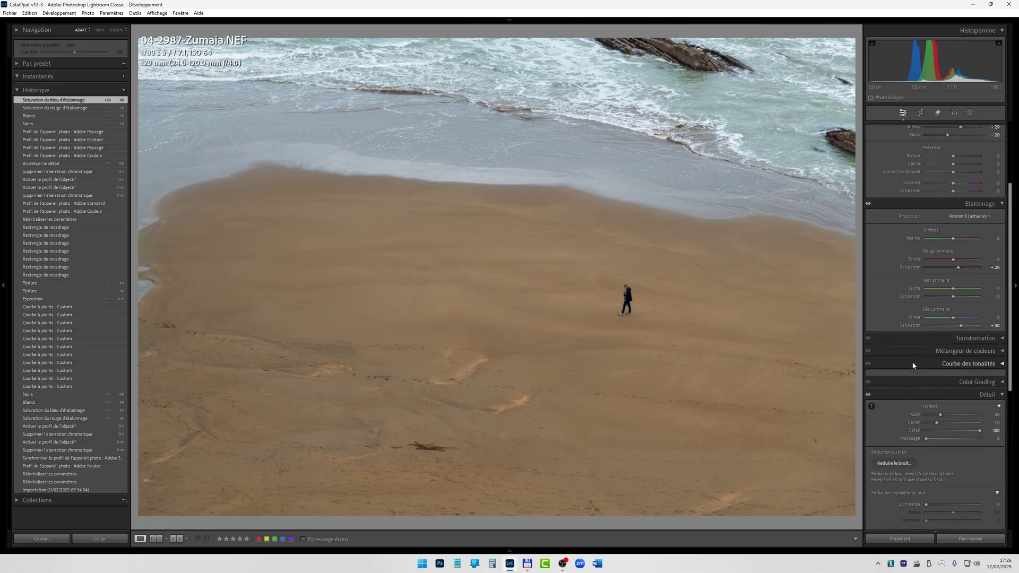
{"action": "scroll", "coordinate": [867, 368], "scroll_direction": "down", "scroll_amount": 2}
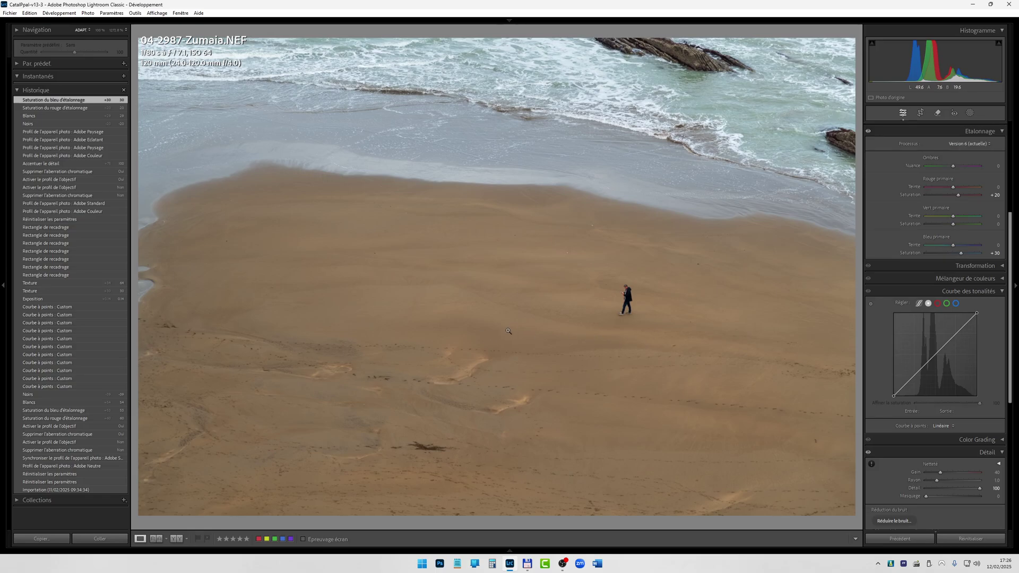
{"action": "left_click", "coordinate": [871, 304]}
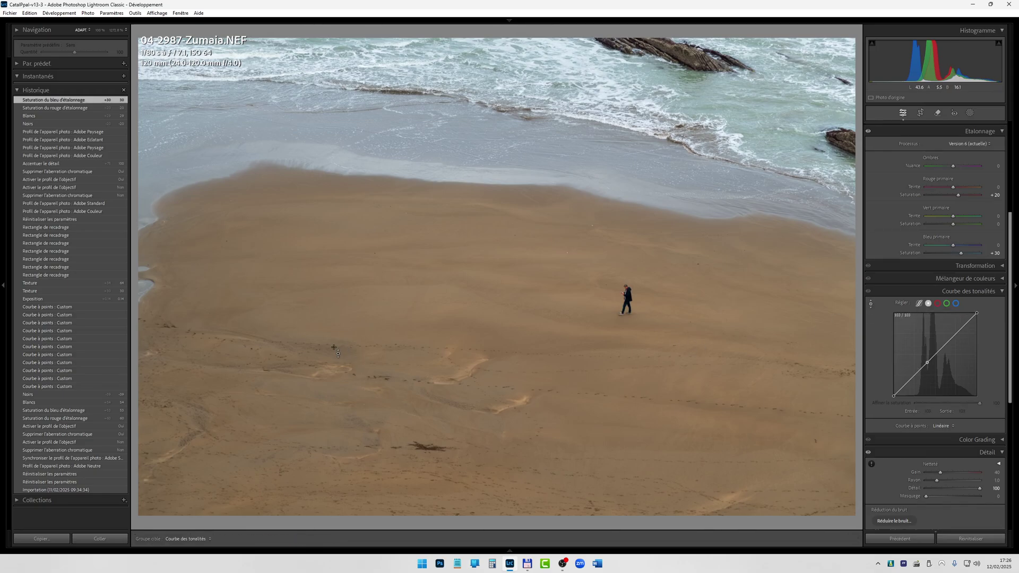
{"action": "left_click", "coordinate": [338, 351]}
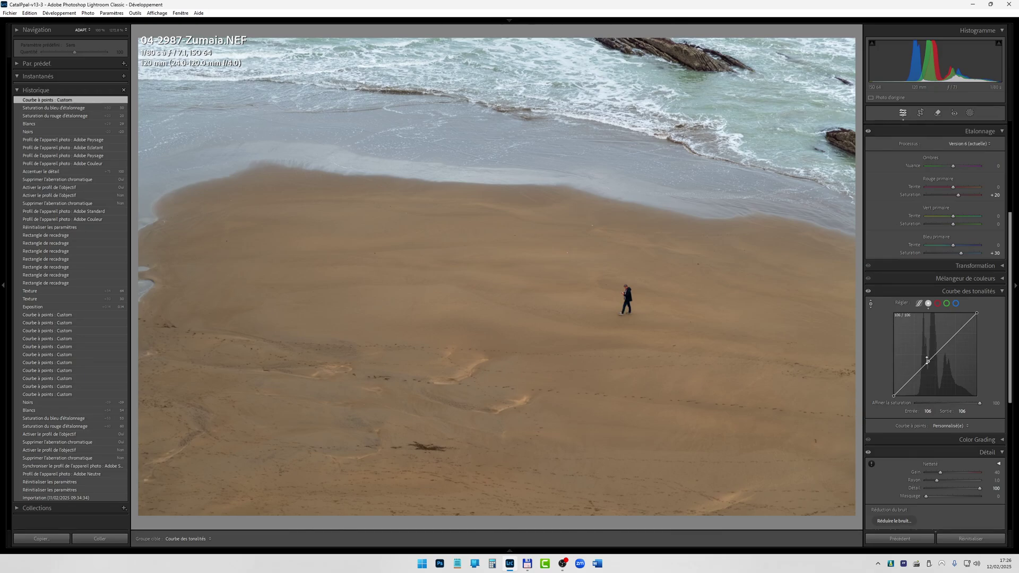
{"action": "key", "text": "Escape"}
{"action": "left_click_drag", "start_coordinate": [929, 365], "coordinate": [930, 368]}
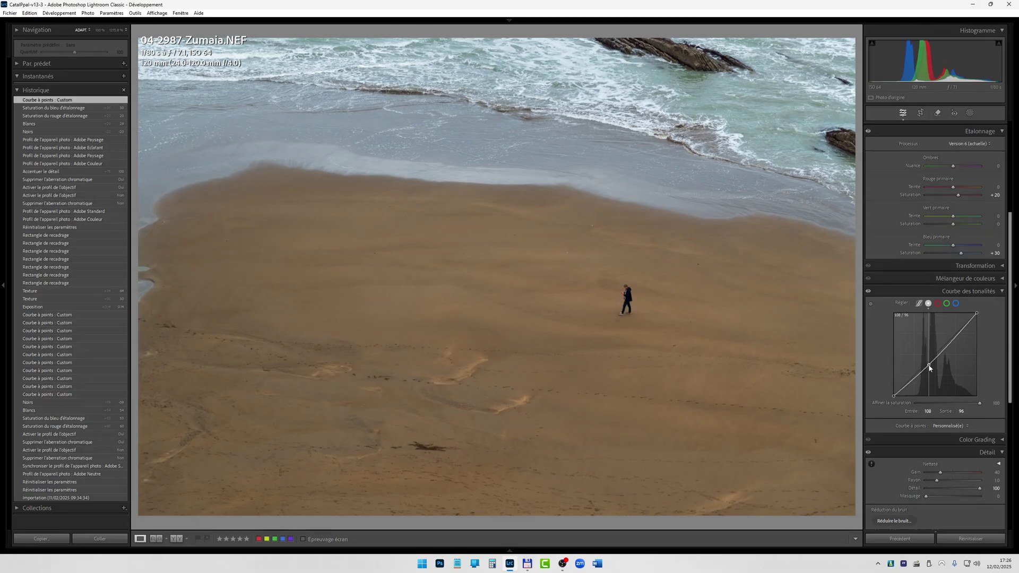
{"action": "left_click_drag", "start_coordinate": [929, 366], "coordinate": [927, 370]}
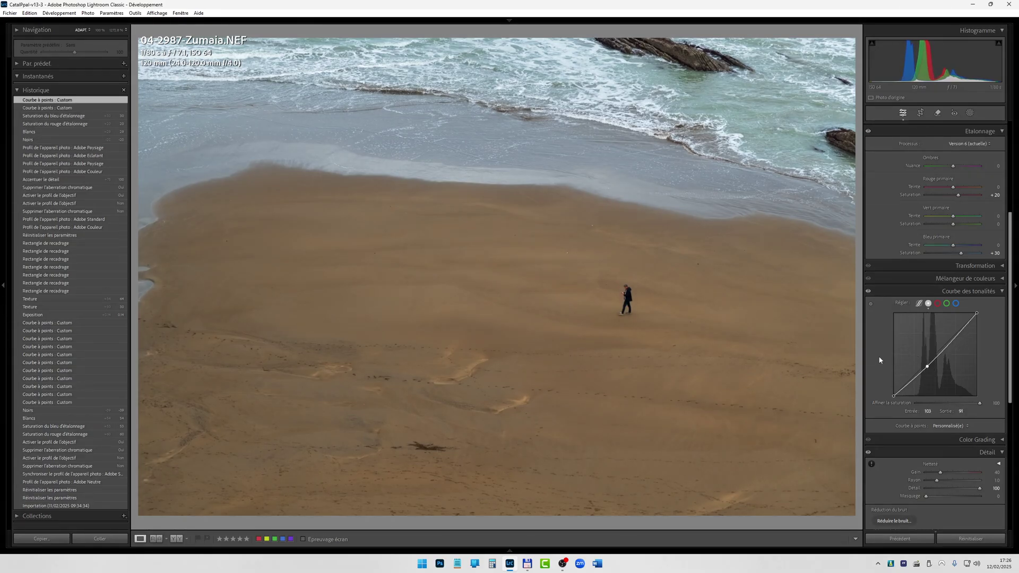
Add a second tone curve point sampled from a lighter sand area and raise it to input 130, output 129.
{"action": "left_click", "coordinate": [871, 303]}
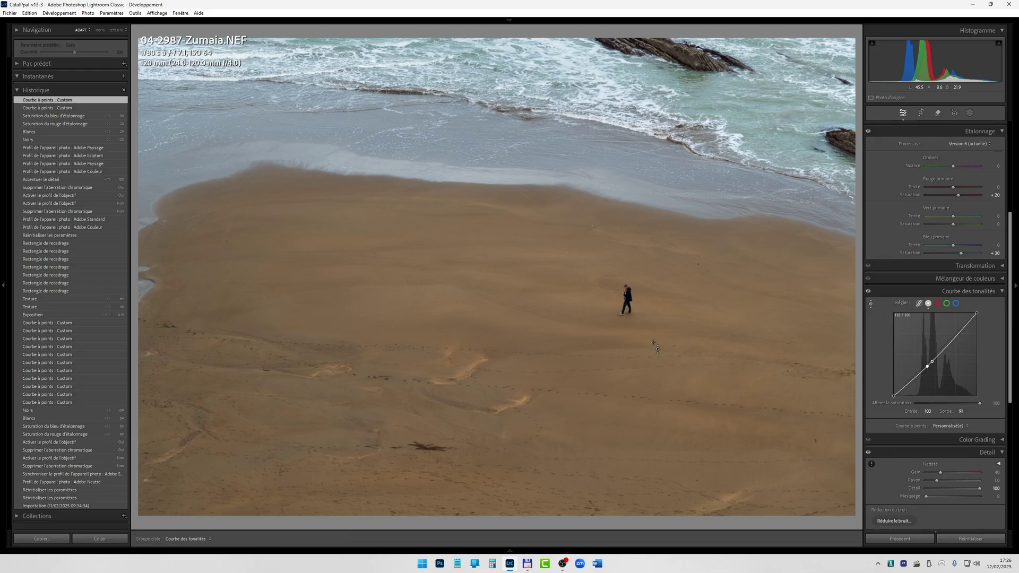
{"action": "left_click", "coordinate": [462, 375]}
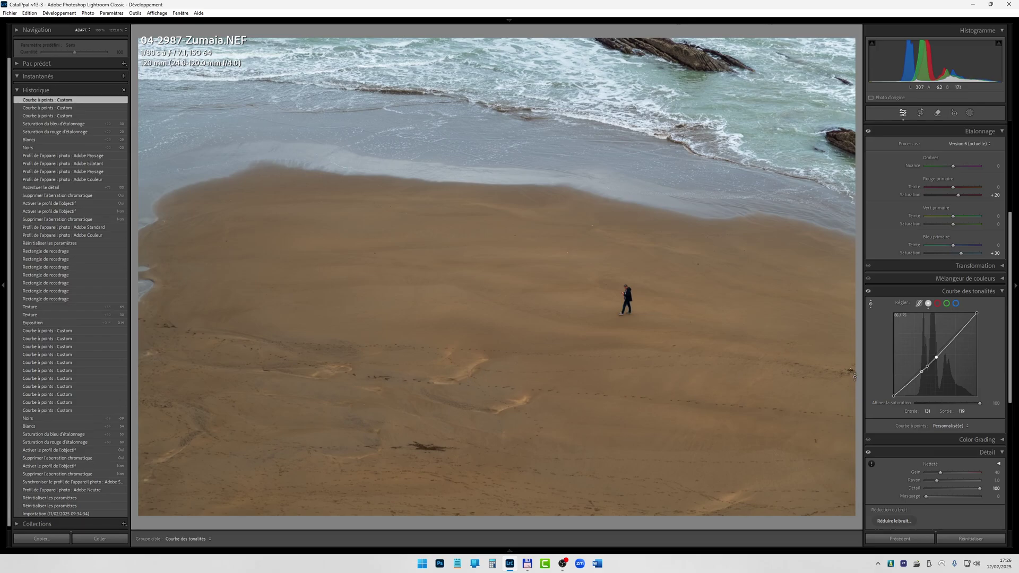
{"action": "key", "text": "Escape"}
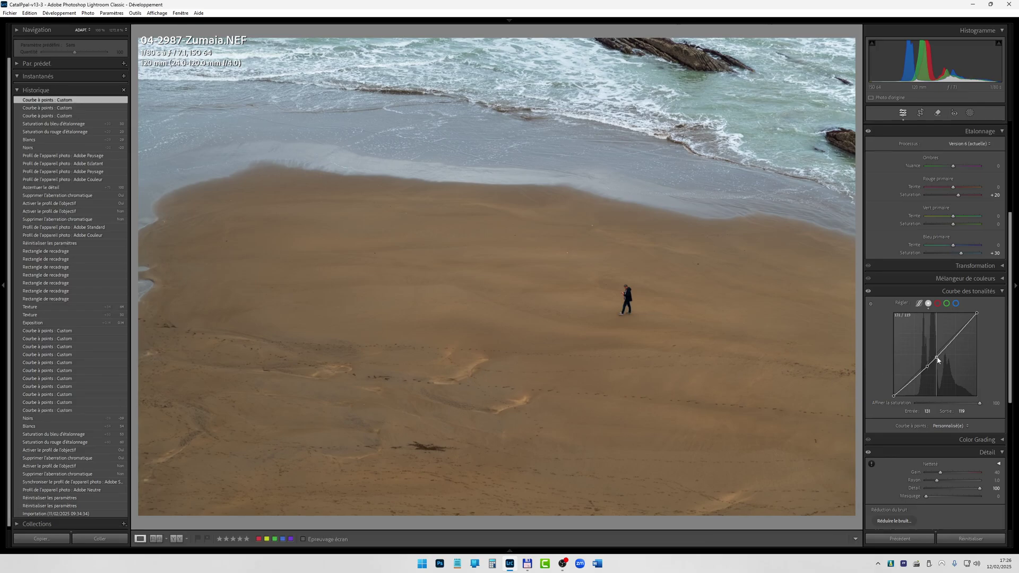
{"action": "left_click_drag", "start_coordinate": [937, 361], "coordinate": [937, 354]}
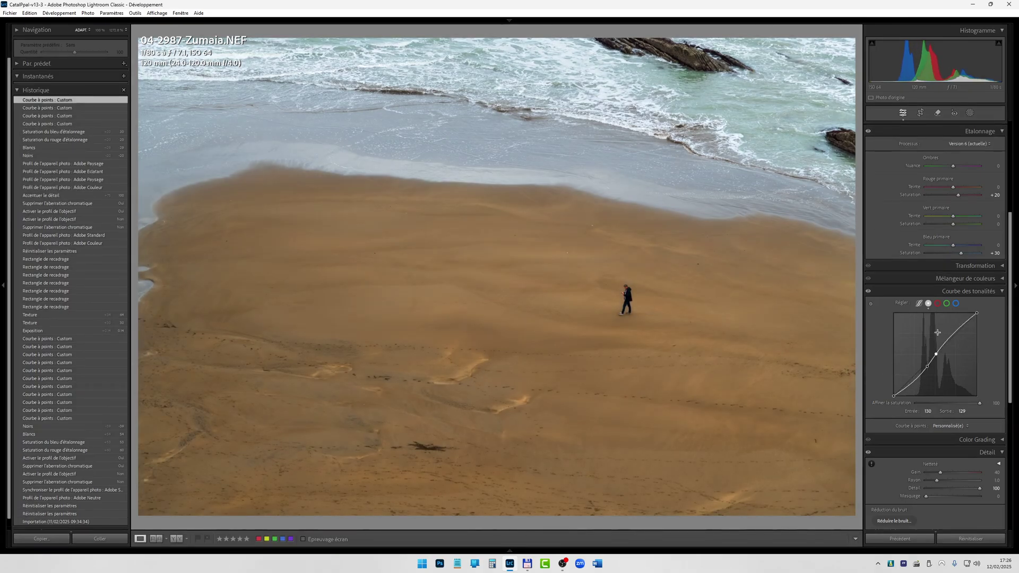
Lower the tone curve's darker point further, to an output of about 87, to strengthen the sand's contrast.
{"action": "left_click", "coordinate": [927, 366]}
{"action": "key", "text": "Down"}
{"action": "key", "text": "Down"}
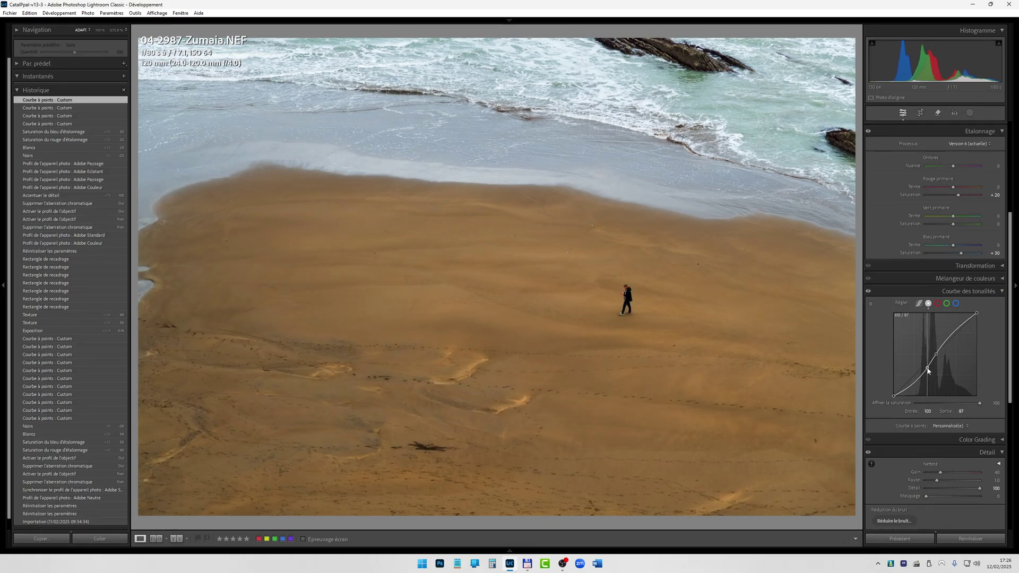
{"action": "left_click_drag", "start_coordinate": [927, 367], "coordinate": [928, 368]}
{"action": "left_click", "coordinate": [936, 355]}
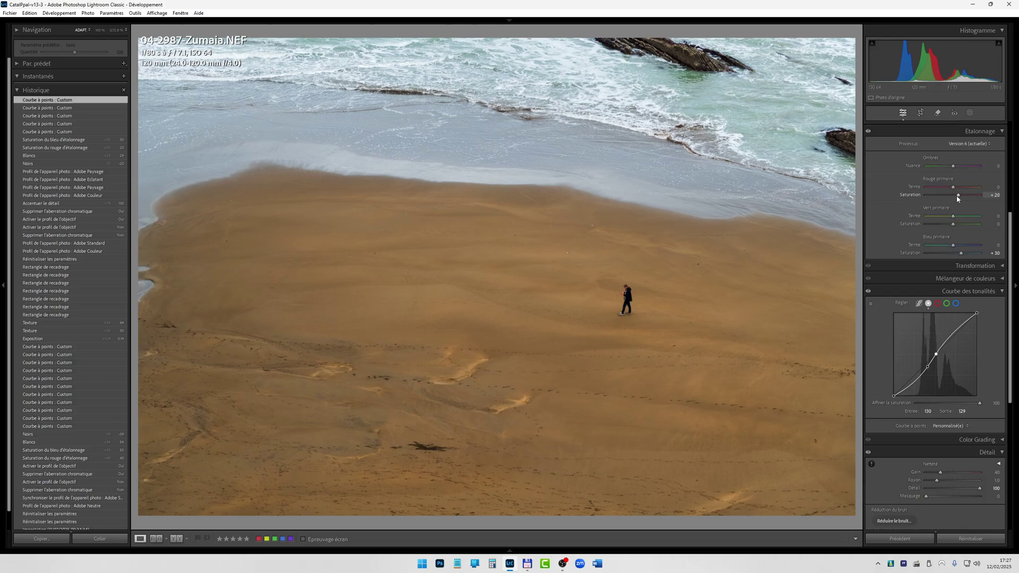
Reduce the calibration's primary saturations to red +7 and blue +1, and compare the photo with and without the tone curve.
{"action": "left_click_drag", "start_coordinate": [958, 198], "coordinate": [956, 197]}
{"action": "left_click_drag", "start_coordinate": [961, 254], "coordinate": [953, 257]}
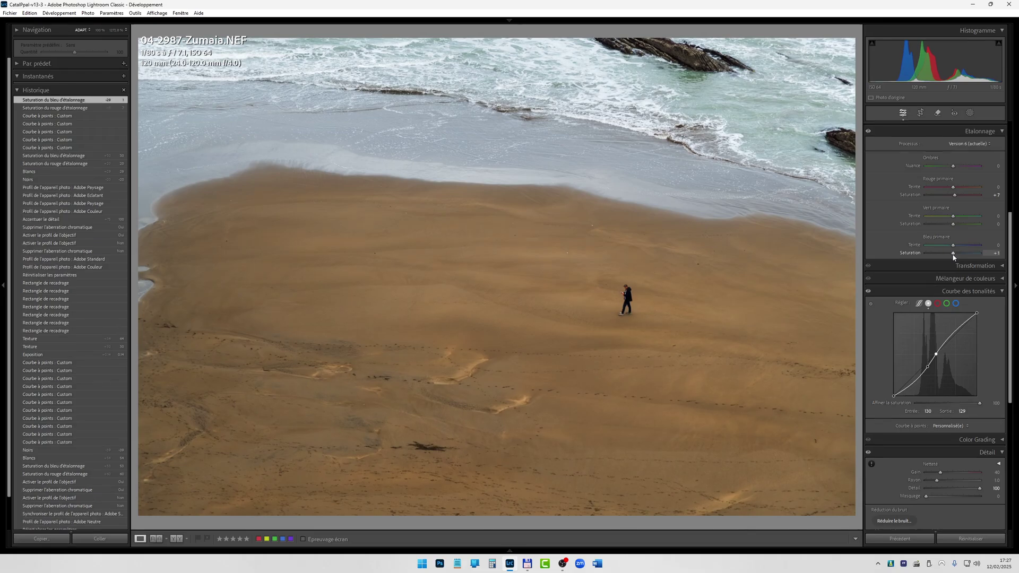
{"action": "left_click", "coordinate": [869, 292]}
{"action": "left_click", "coordinate": [868, 292]}
{"action": "left_click", "coordinate": [869, 292]}
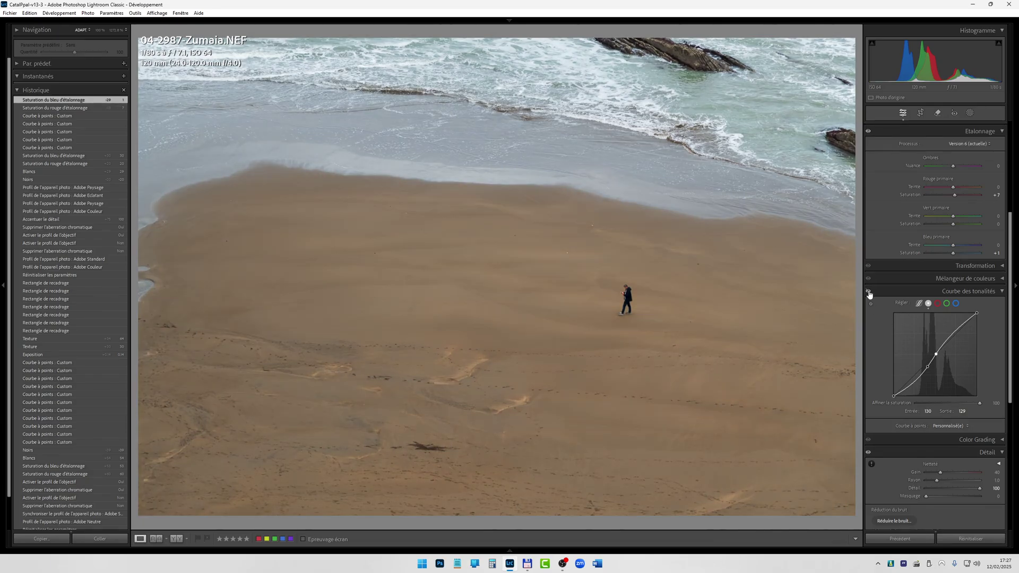
{"action": "left_click", "coordinate": [869, 292]}
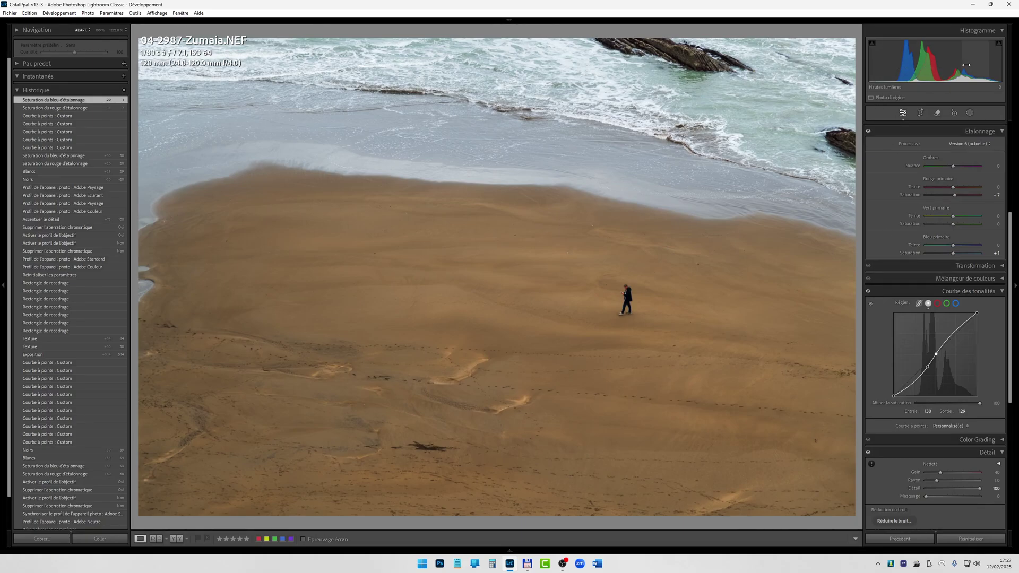
Start cropping the beach photo, try the 5 x 7 ratio and set the aspect to 16 x 9.
{"action": "scroll", "coordinate": [925, 133], "scroll_direction": "up", "scroll_amount": 4}
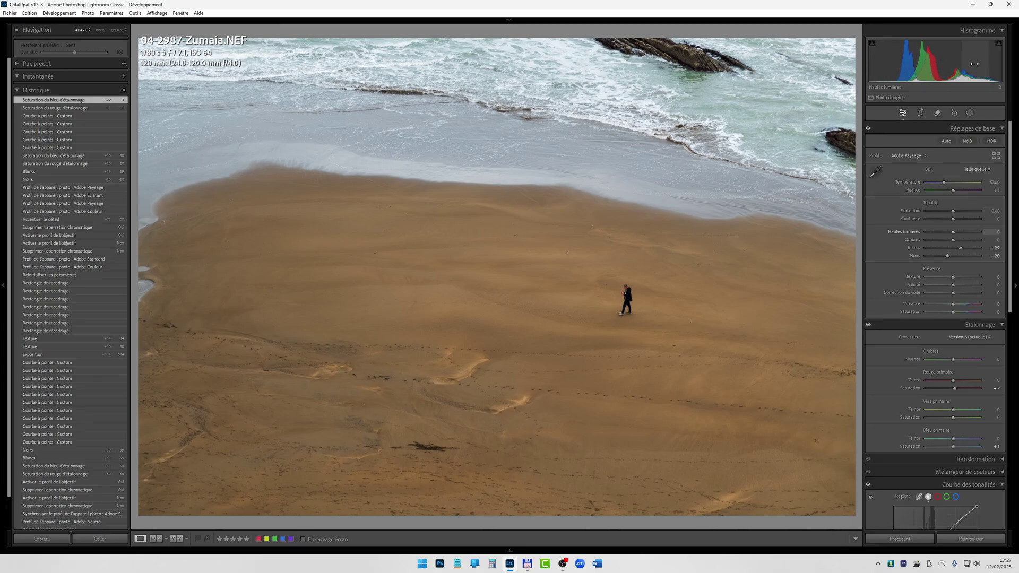
{"action": "scroll", "coordinate": [903, 297], "scroll_direction": "down", "scroll_amount": 5}
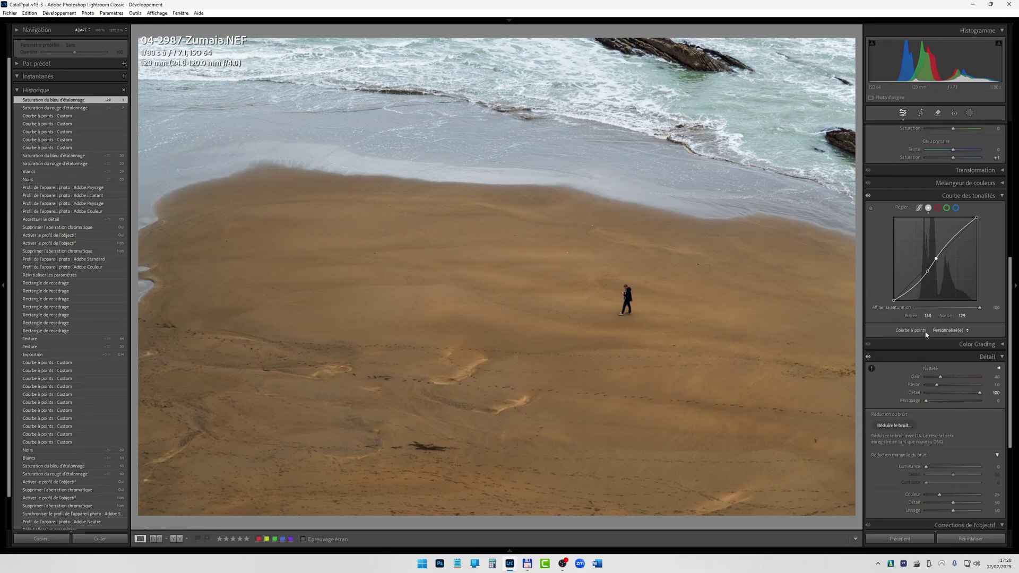
{"action": "scroll", "coordinate": [946, 294], "scroll_direction": "up", "scroll_amount": 6}
{"action": "left_click", "coordinate": [921, 113]}
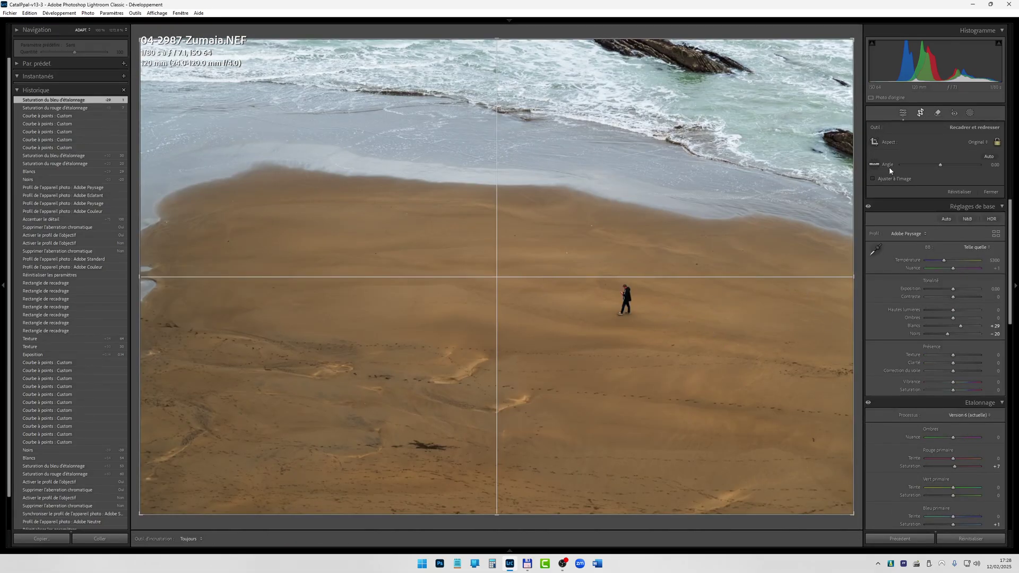
{"action": "left_click", "coordinate": [975, 142]}
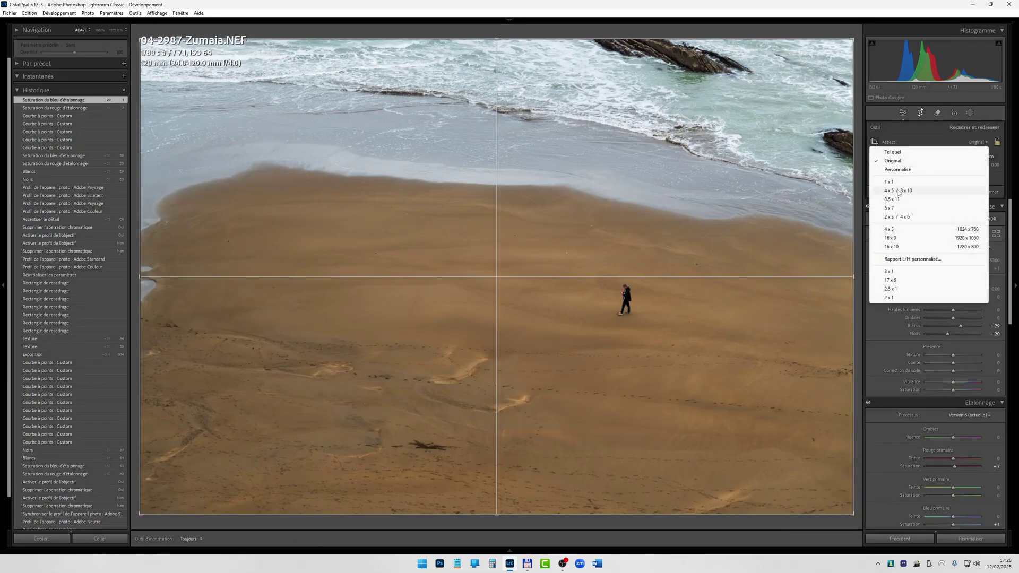
{"action": "left_click", "coordinate": [890, 208]}
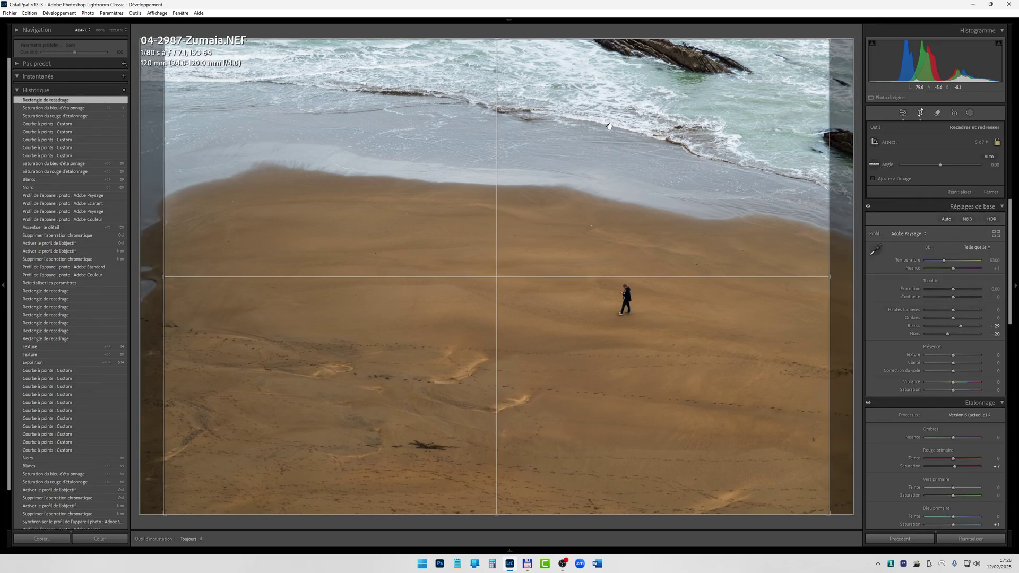
{"action": "left_click", "coordinate": [980, 142]}
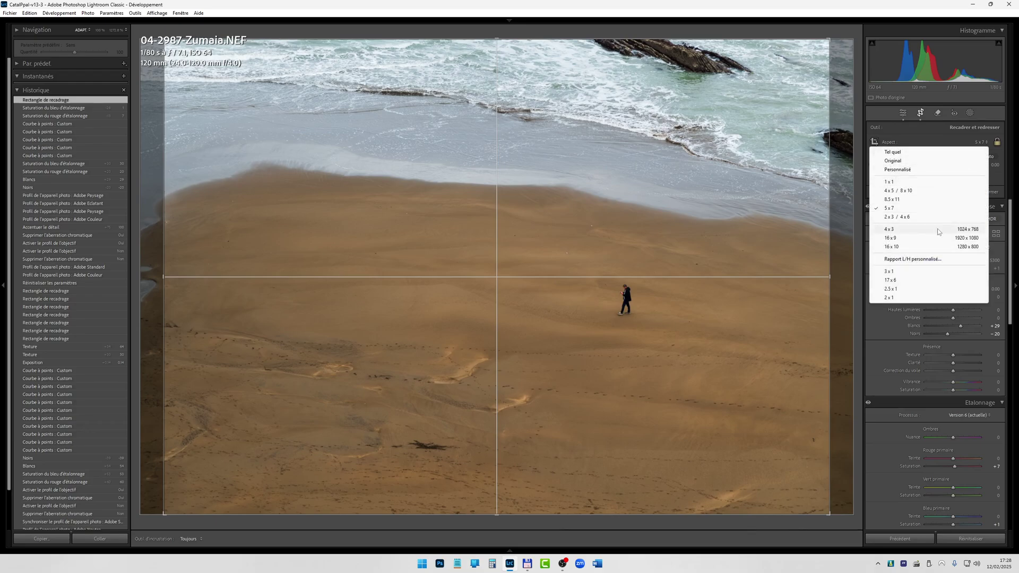
{"action": "left_click", "coordinate": [902, 228]}
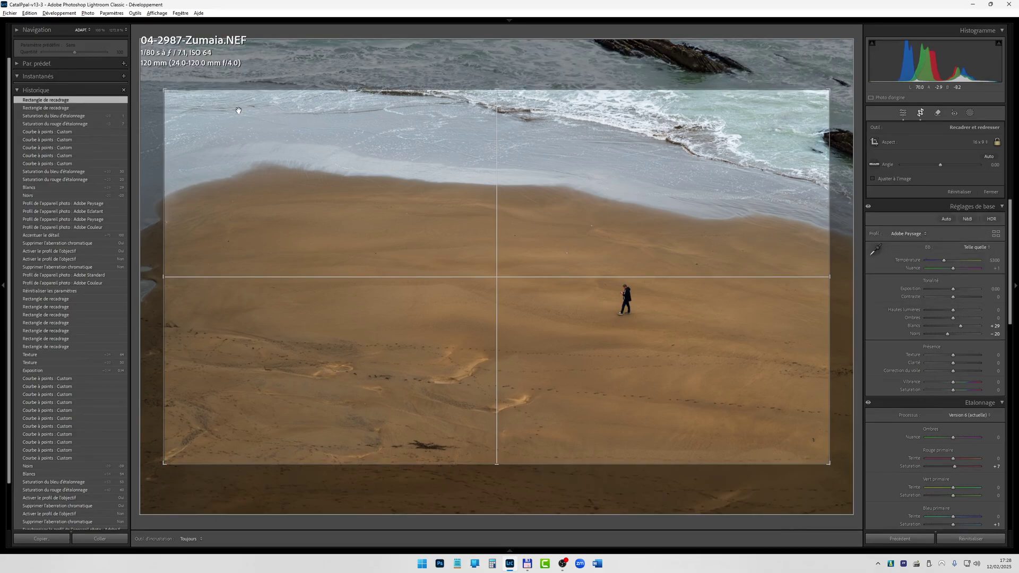
Tighten the 16 x 9 crop with the walker right of centre and a strip of water along the upper edge, and apply it.
{"action": "left_click_drag", "start_coordinate": [164, 89], "coordinate": [253, 140]}
{"action": "left_click_drag", "start_coordinate": [391, 225], "coordinate": [376, 200]}
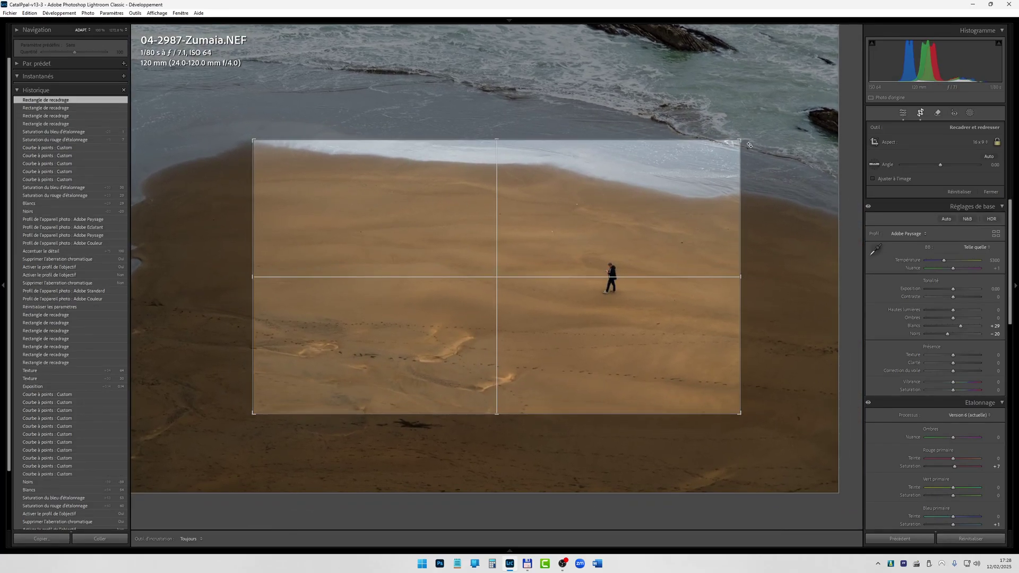
{"action": "left_click_drag", "start_coordinate": [740, 140], "coordinate": [730, 145]}
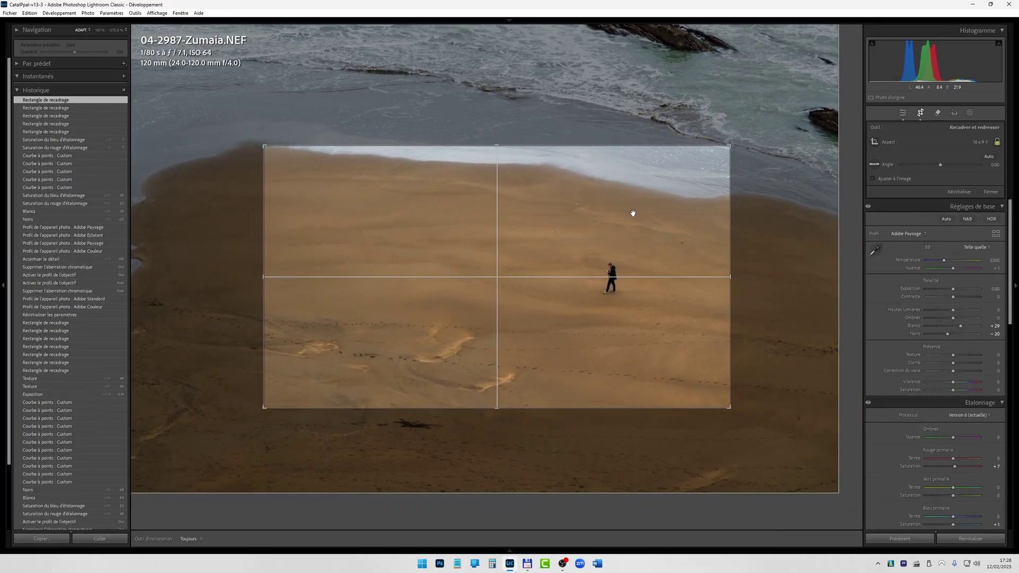
{"action": "mouse_move", "coordinate": [633, 213]}
{"action": "left_mouse_down"}
{"action": "mouse_move", "coordinate": [644, 198]}
{"action": "mouse_move", "coordinate": [644, 225]}
{"action": "mouse_move", "coordinate": [644, 211]}
{"action": "left_mouse_up"}
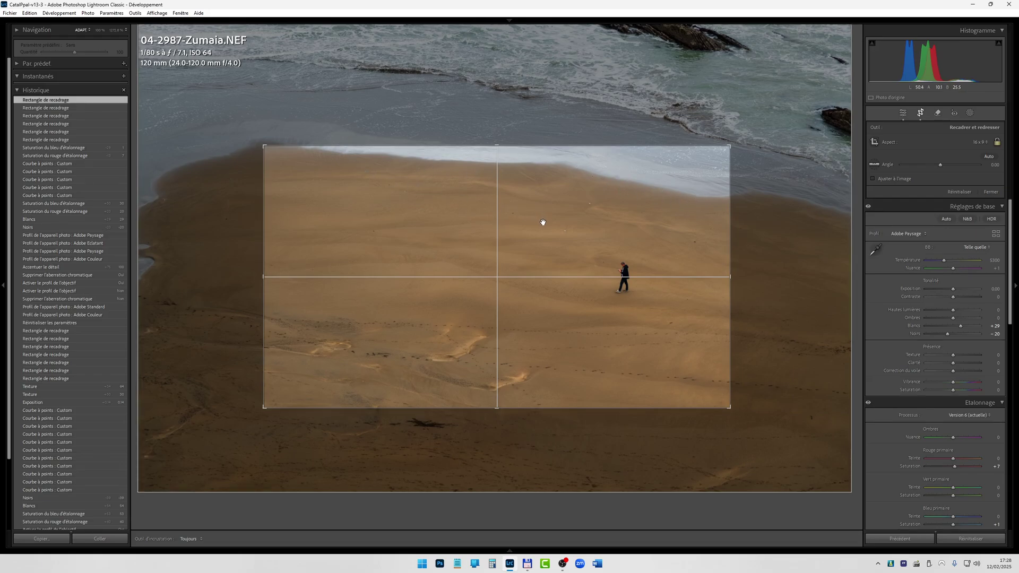
{"action": "left_click_drag", "start_coordinate": [557, 223], "coordinate": [572, 258]}
{"action": "left_click_drag", "start_coordinate": [264, 407], "coordinate": [243, 434]}
{"action": "left_click_drag", "start_coordinate": [444, 359], "coordinate": [425, 346]}
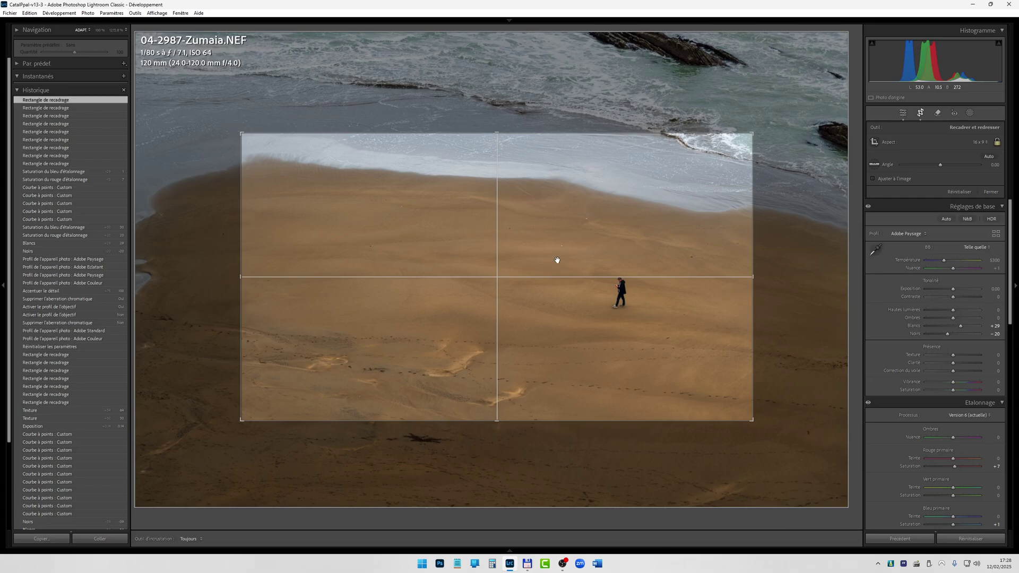
{"action": "left_click_drag", "start_coordinate": [583, 252], "coordinate": [555, 250]}
{"action": "key", "text": "Return"}
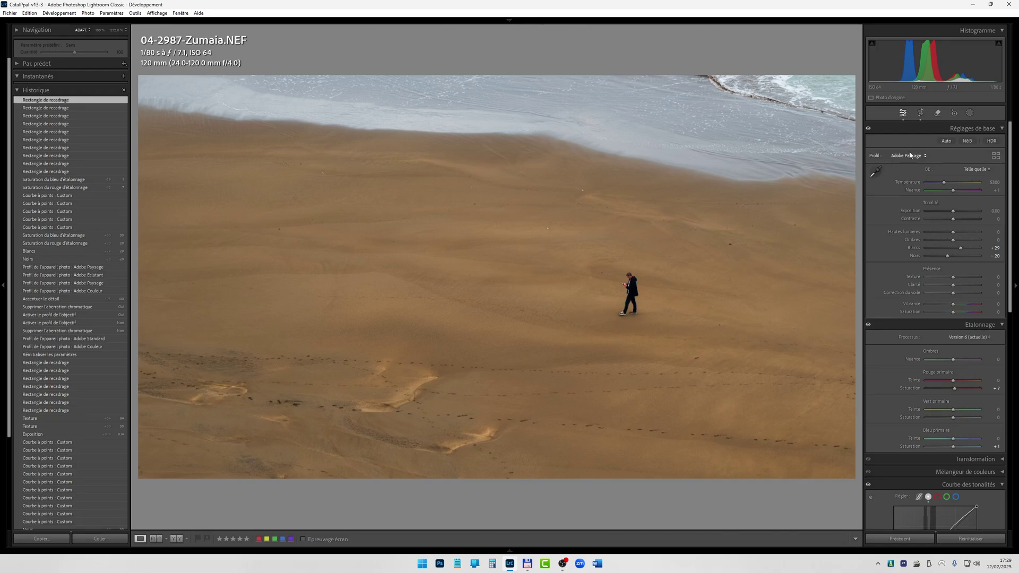
Examine the options of the removal tool's remove, heal and clone modes, ending in remove mode.
{"action": "left_click", "coordinate": [939, 113]}
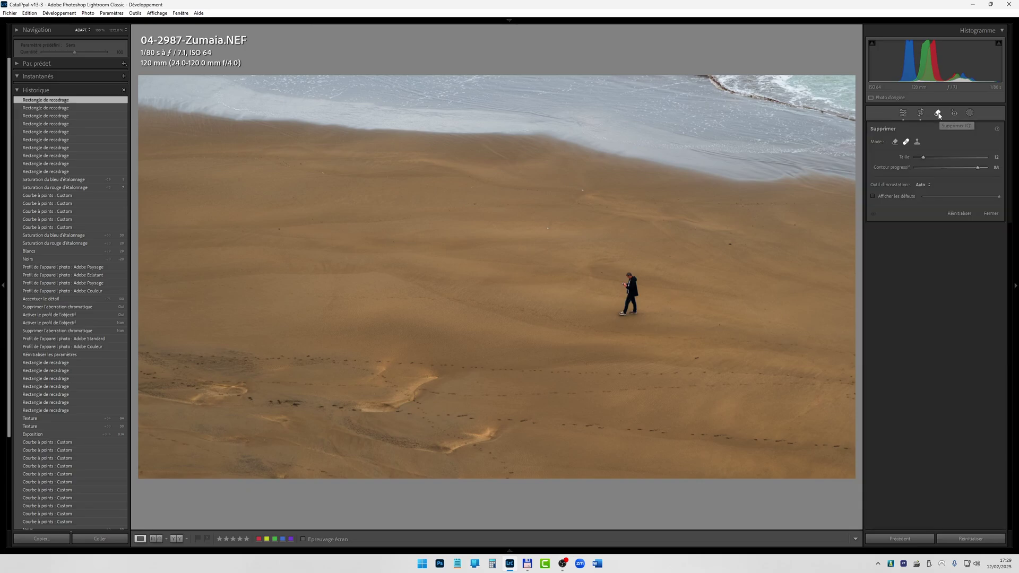
{"action": "left_click", "coordinate": [896, 142]}
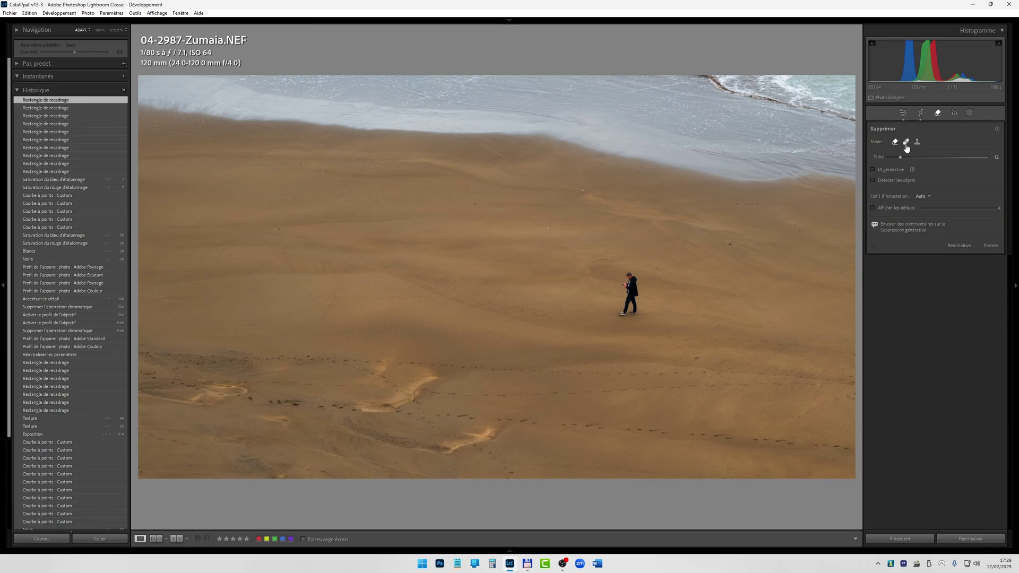
{"action": "left_click", "coordinate": [907, 143]}
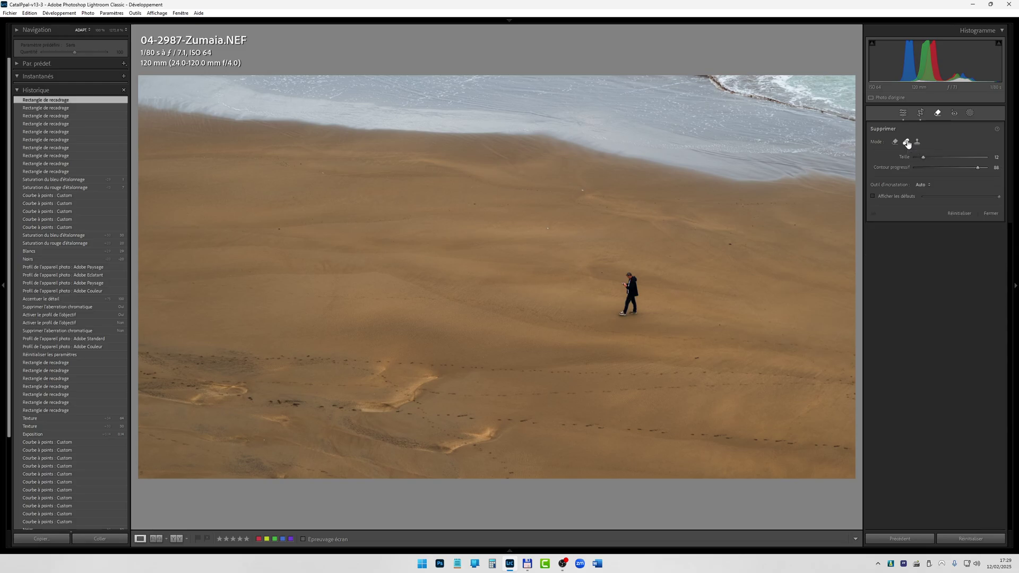
{"action": "left_click", "coordinate": [918, 142]}
{"action": "left_click", "coordinate": [895, 142]}
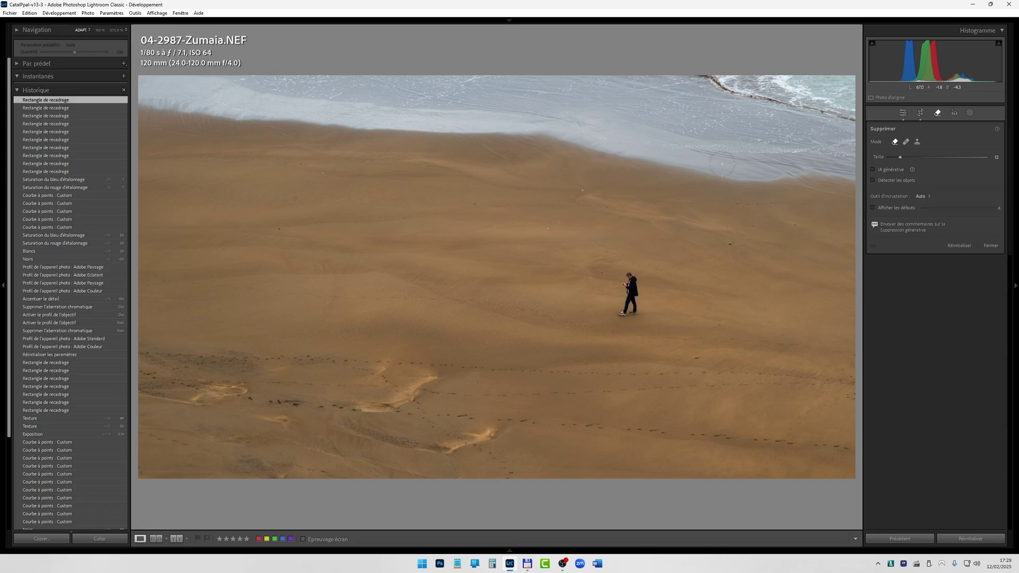
Try removing the walker with a size 21 brush, delete that removal spot and return to the develop settings.
{"action": "left_click_drag", "start_coordinate": [901, 158], "coordinate": [901, 159]}
{"action": "left_click_drag", "start_coordinate": [901, 158], "coordinate": [909, 158]}
{"action": "scroll", "coordinate": [629, 290], "scroll_direction": "up", "scroll_amount": 3}
{"action": "scroll", "coordinate": [626, 272], "scroll_direction": "down", "scroll_amount": 3}
{"action": "mouse_move", "coordinate": [631, 283]}
{"action": "left_mouse_down"}
{"action": "mouse_move", "coordinate": [616, 325]}
{"action": "mouse_move", "coordinate": [658, 289]}
{"action": "mouse_move", "coordinate": [619, 263]}
{"action": "mouse_move", "coordinate": [627, 276]}
{"action": "left_mouse_up"}
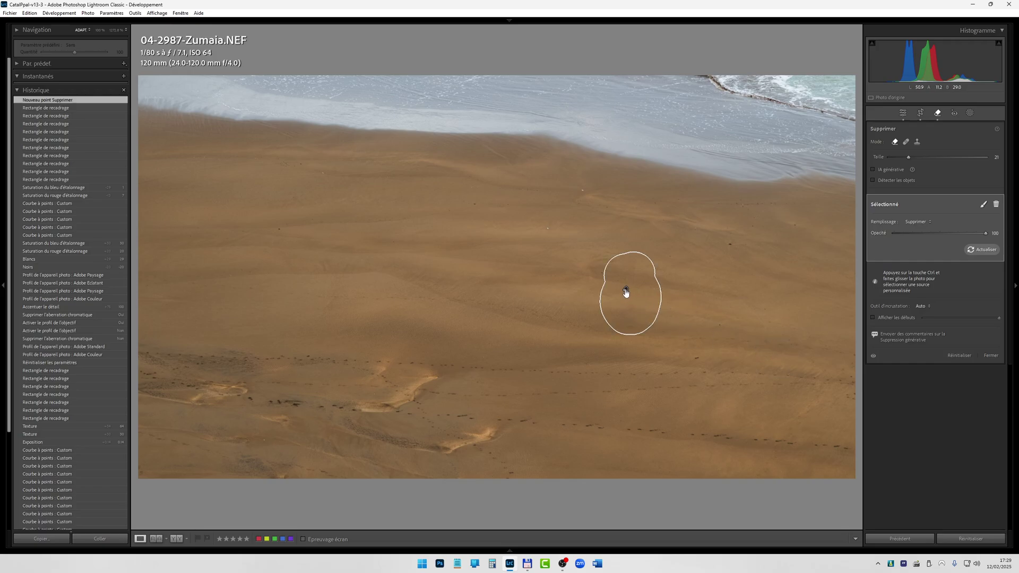
{"action": "key", "text": "Delete"}
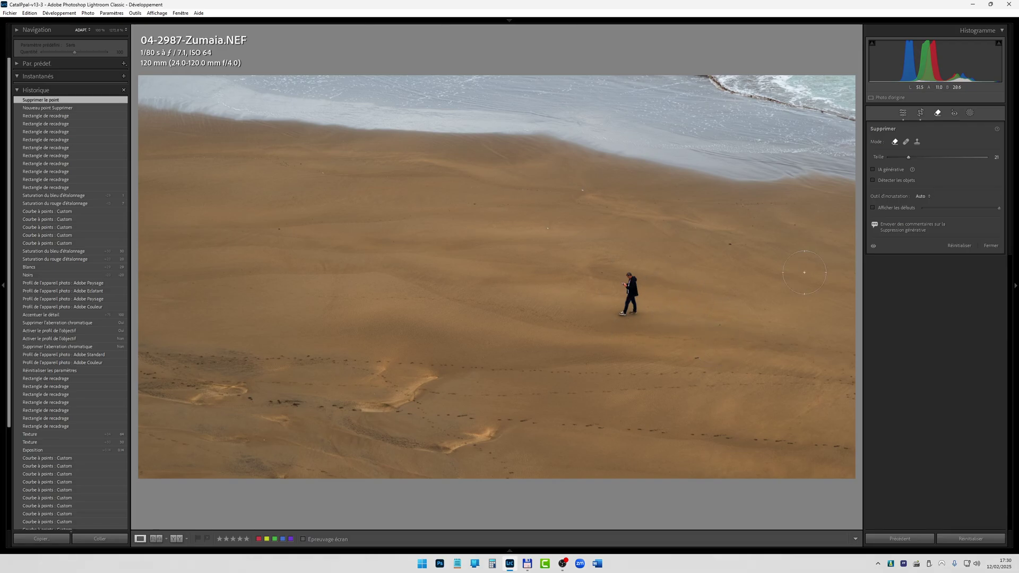
{"action": "left_click", "coordinate": [902, 115]}
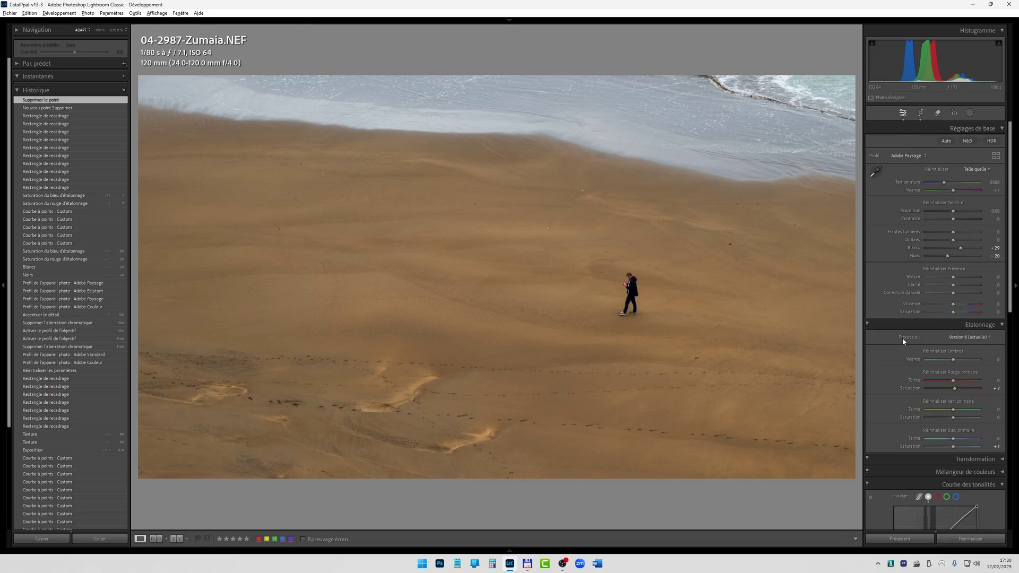
Compare the beach photo before and after its development settings.
{"action": "key", "text": "backslash"}
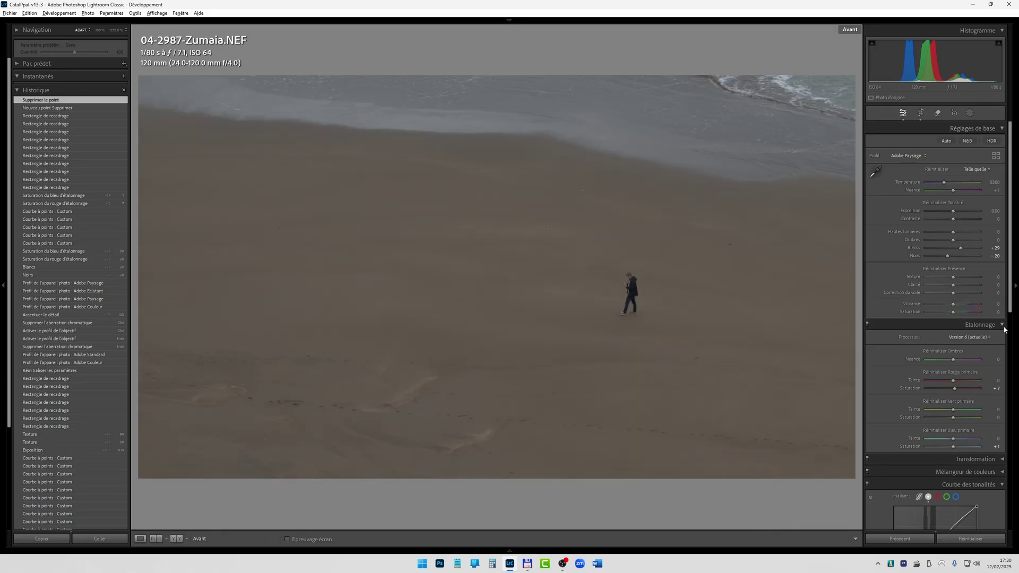
{"action": "key", "text": "backslash"}
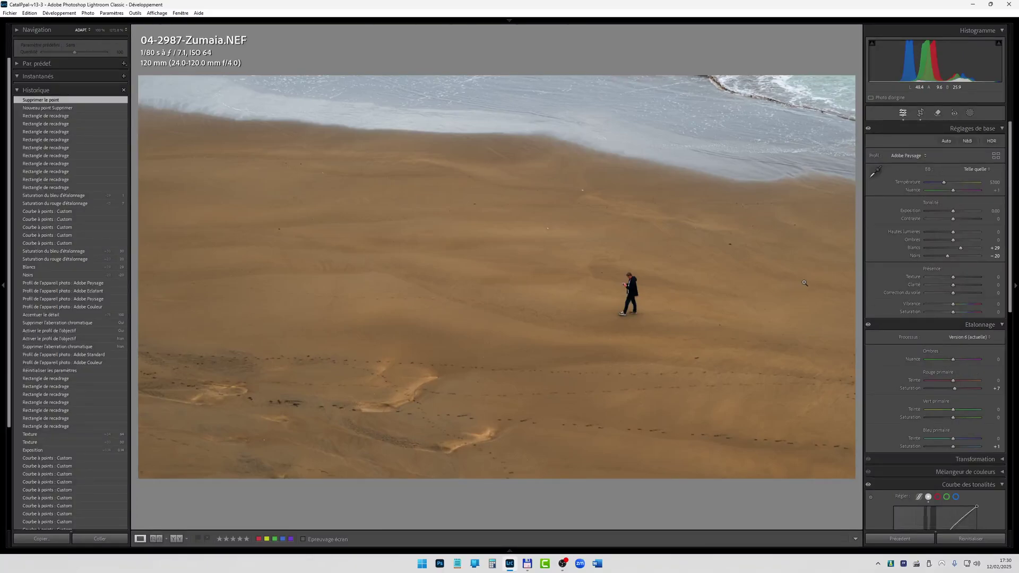
{"action": "key", "text": "backslash"}
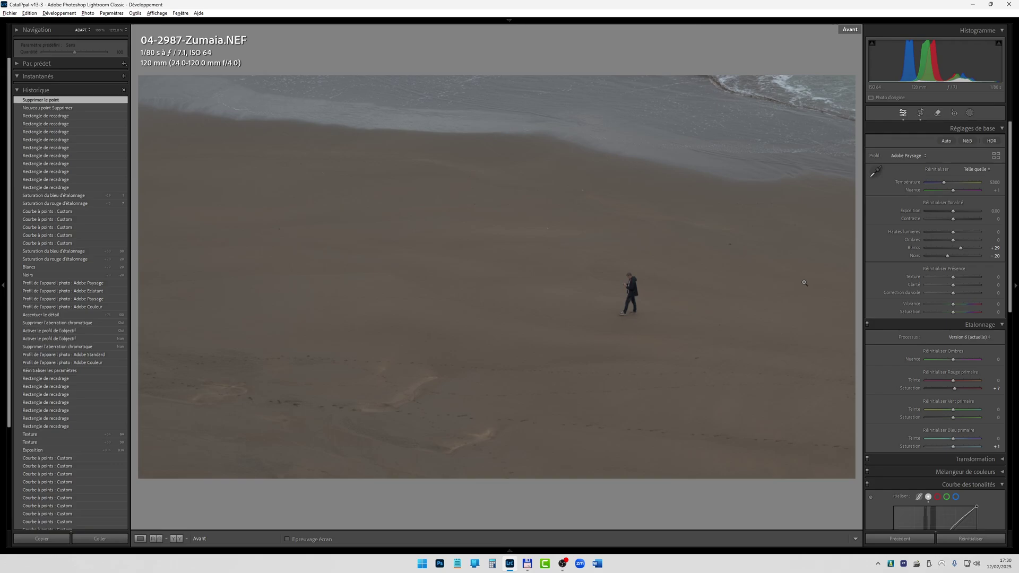
{"action": "key", "text": "backslash"}
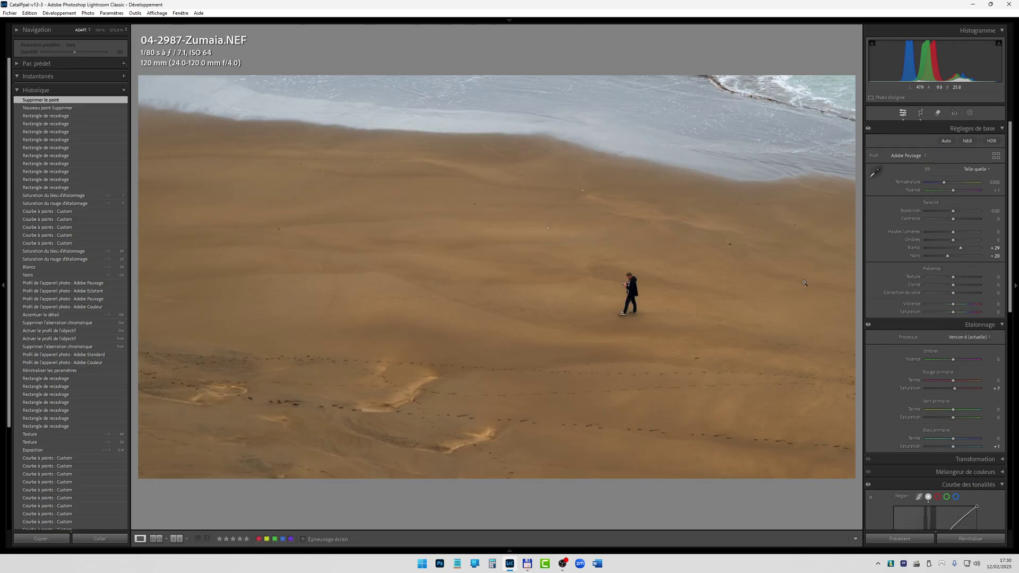
Open the 05-17-Lautrec photo from the library grid for developing.
{"action": "key", "text": "g"}
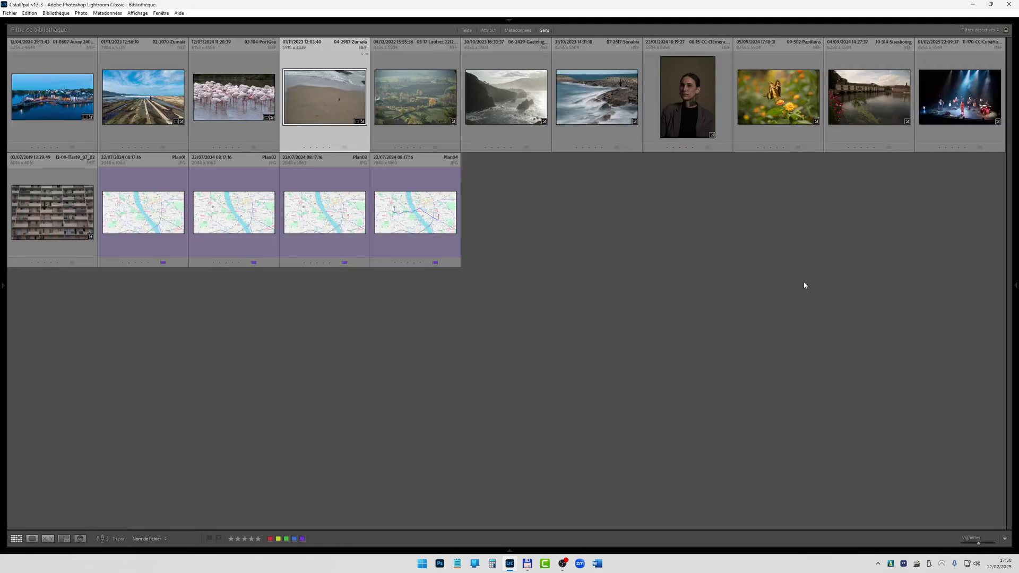
{"action": "double_click", "coordinate": [412, 106]}
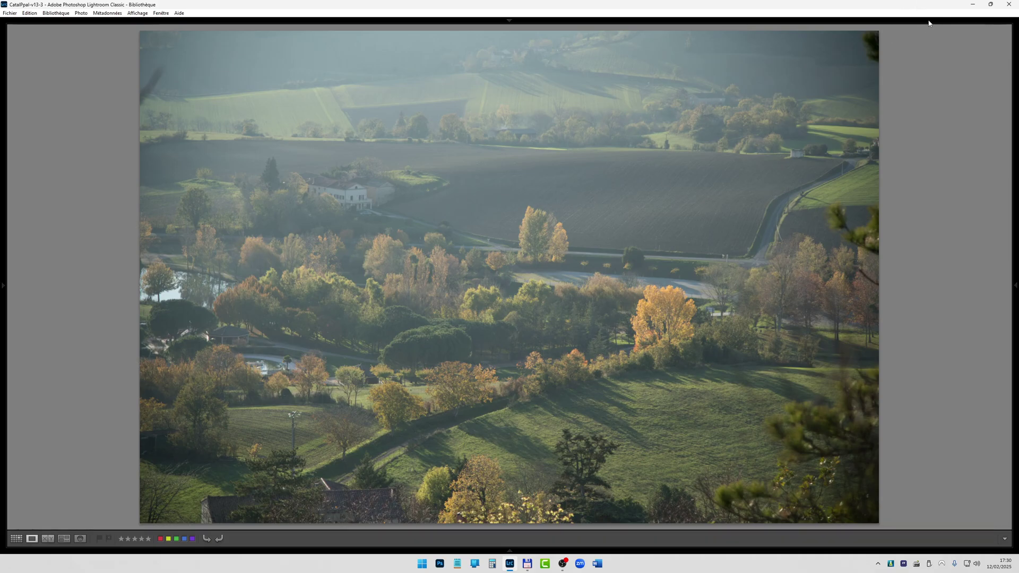
{"action": "left_click", "coordinate": [905, 35]}
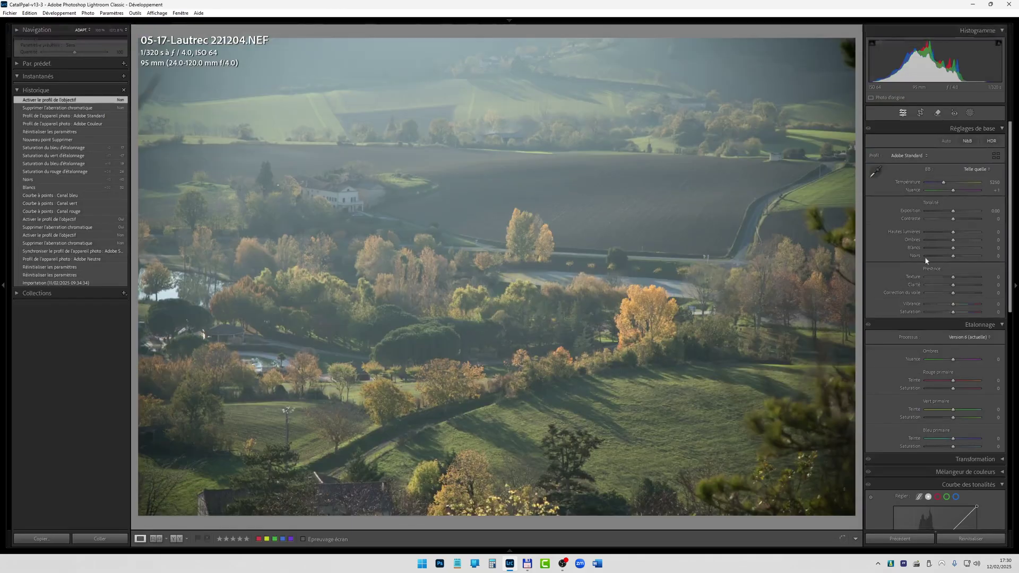
Enable the lens profile correction and chromatic aberration removal, and set the sharpening detail to 100.
{"action": "left_click", "coordinate": [871, 413]}
{"action": "left_click", "coordinate": [872, 405]}
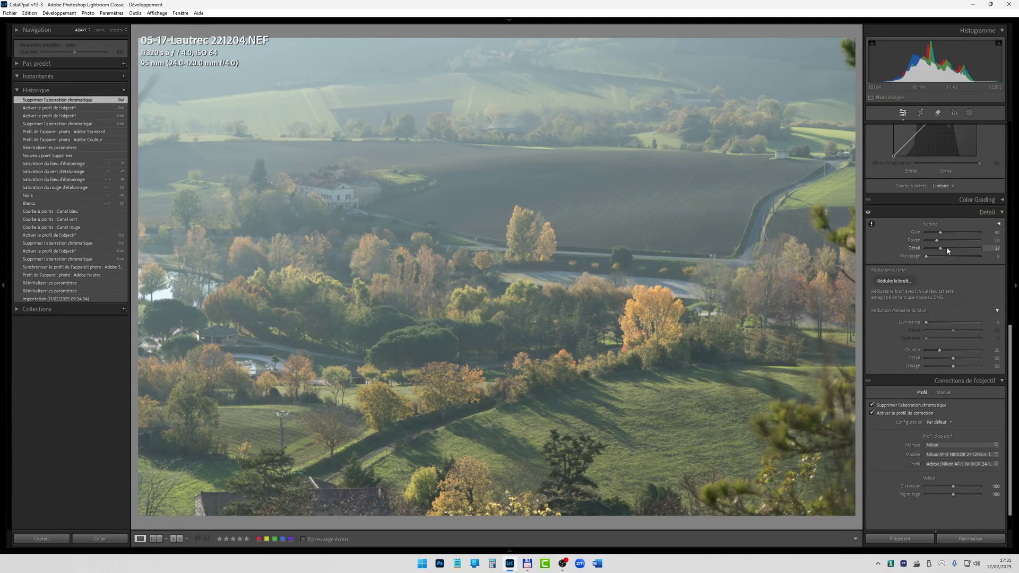
{"action": "left_click_drag", "start_coordinate": [947, 246], "coordinate": [982, 248]}
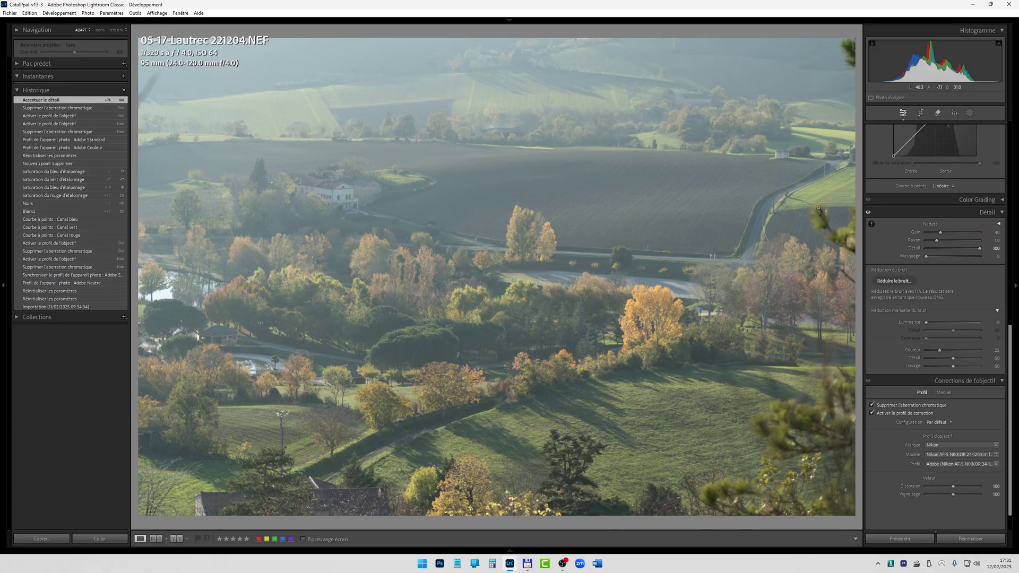
Compare the Adobe Eclatant, Adobe Paysage, Adobe Couleur and Nikon D850-Ext profiles on the landscape, ending with Adobe Couleur.
{"action": "scroll", "coordinate": [945, 216], "scroll_direction": "up", "scroll_amount": 5}
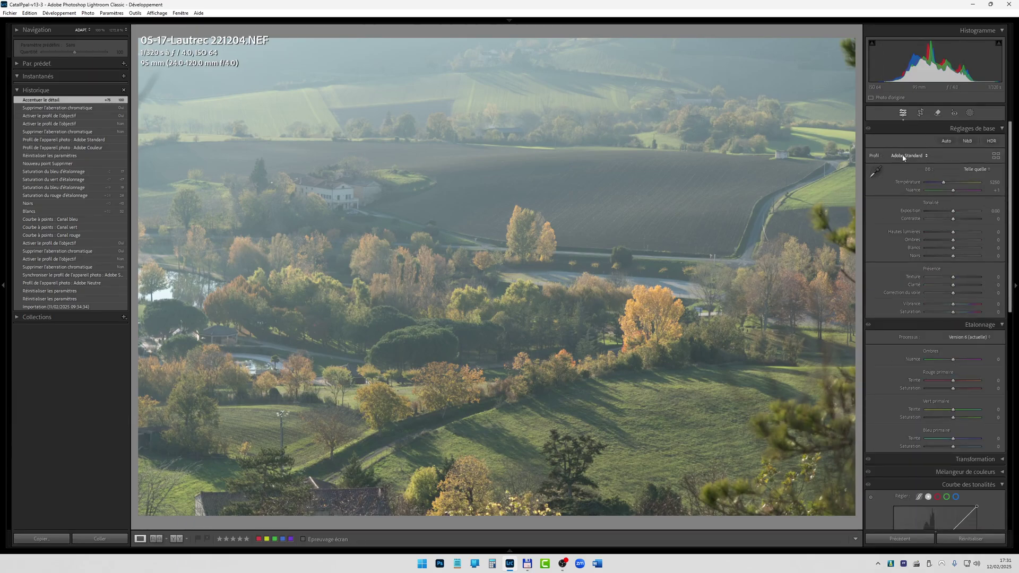
{"action": "left_click", "coordinate": [903, 158]}
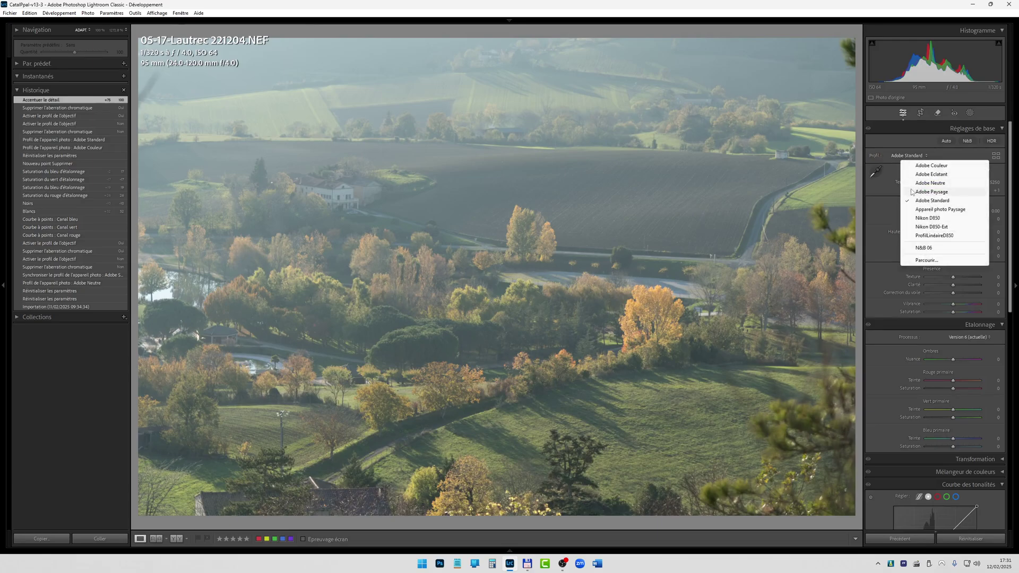
{"action": "left_click", "coordinate": [918, 175]}
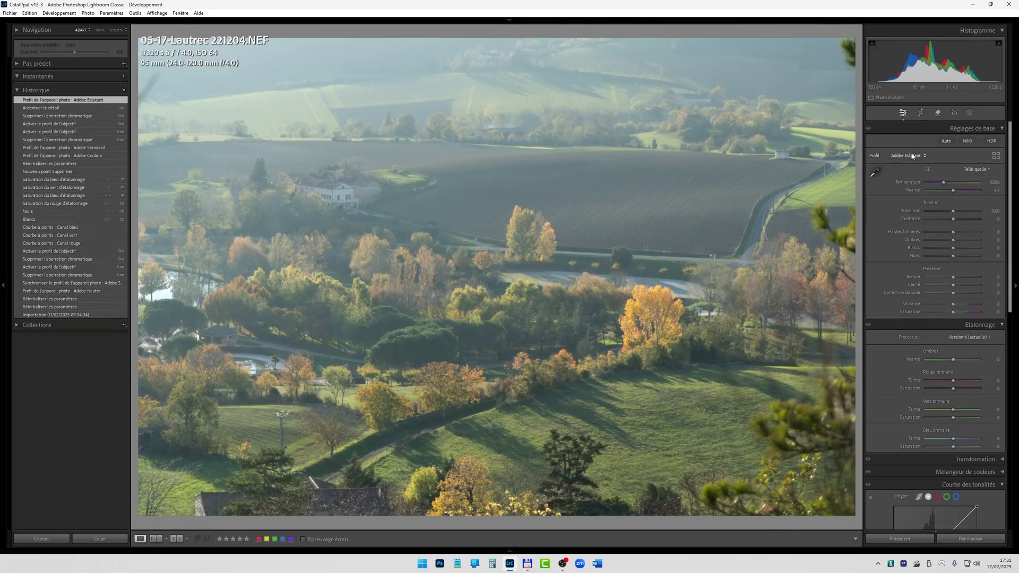
{"action": "left_click", "coordinate": [911, 157]}
{"action": "left_click", "coordinate": [931, 191]}
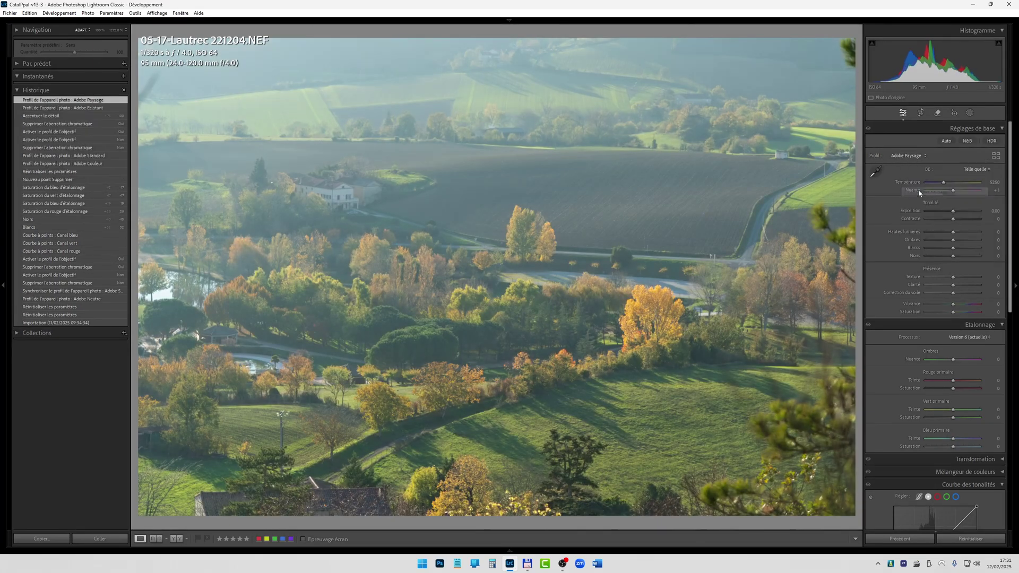
{"action": "left_click", "coordinate": [913, 158]}
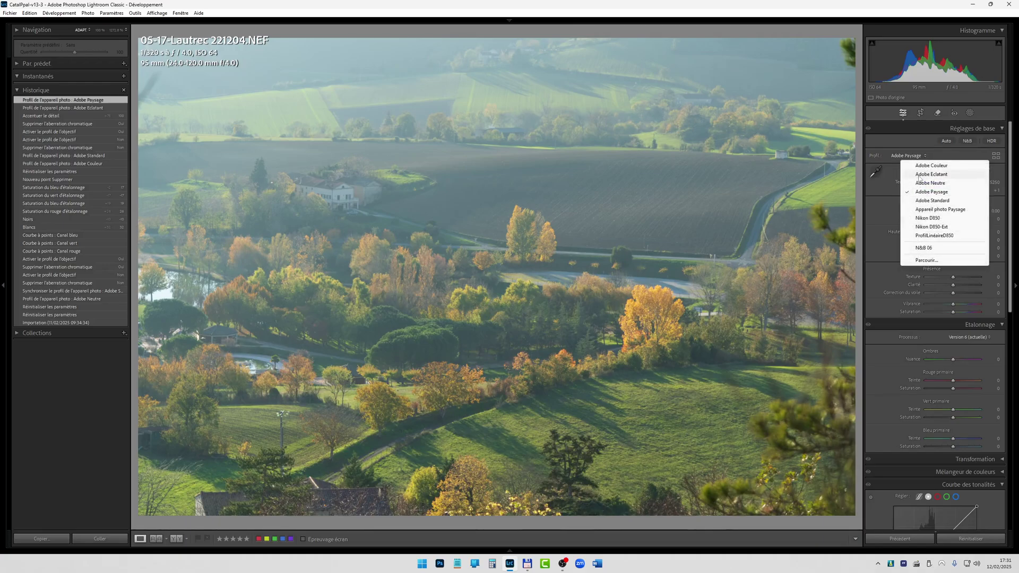
{"action": "left_click", "coordinate": [922, 166]}
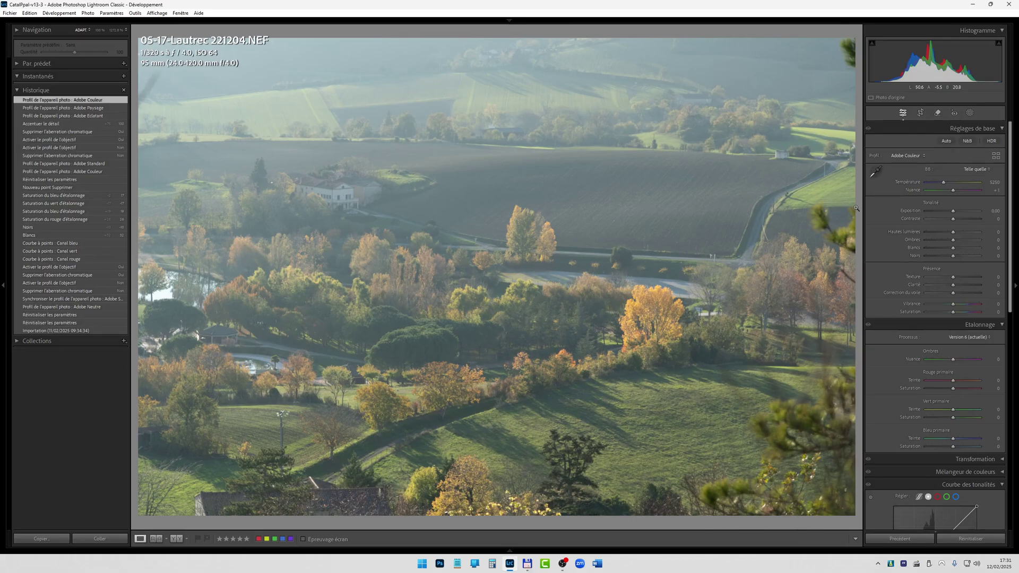
{"action": "left_click", "coordinate": [903, 156]}
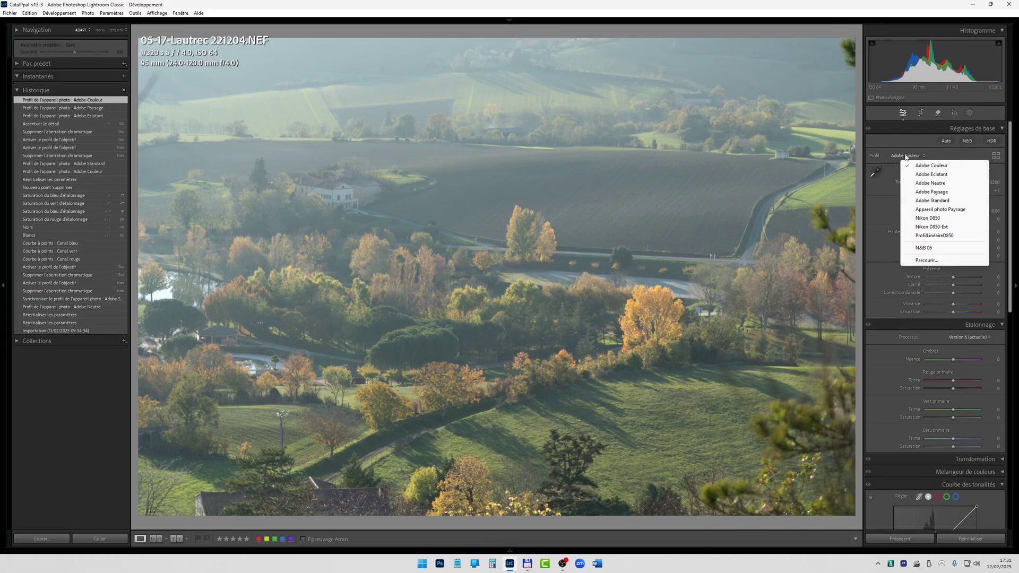
{"action": "left_click", "coordinate": [931, 226]}
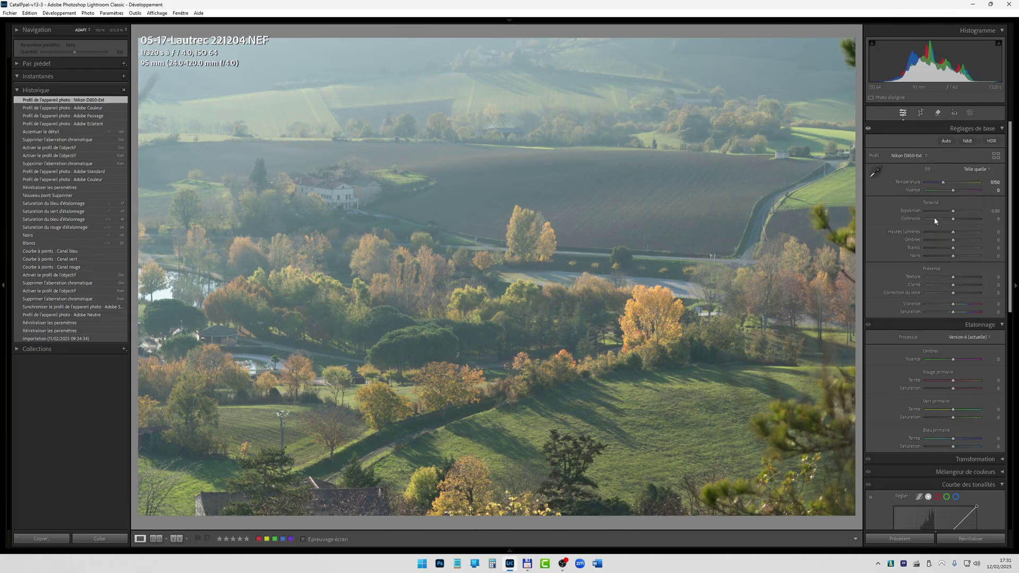
{"action": "left_click", "coordinate": [921, 166]}
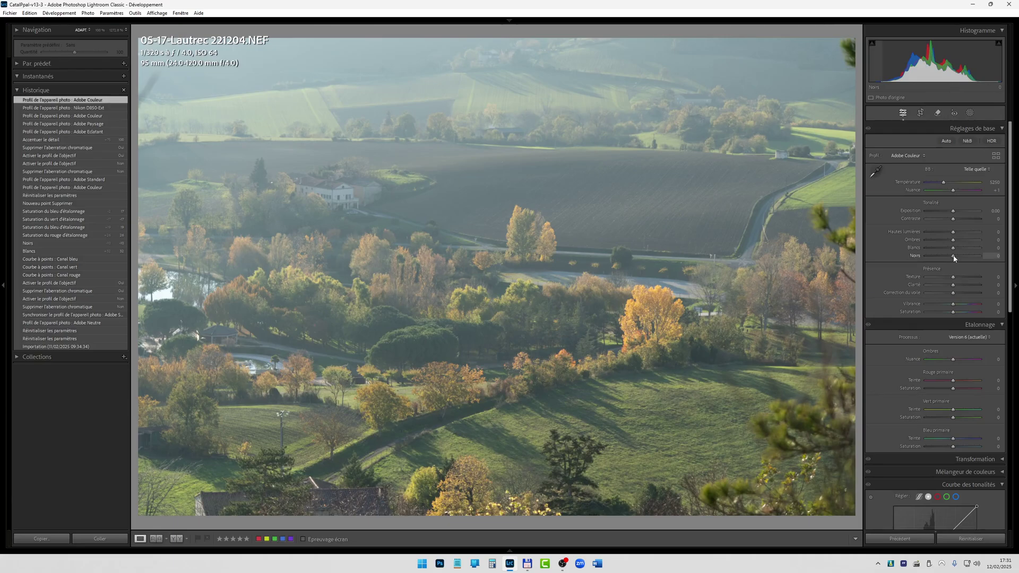
Set the blacks to -14 and whites to +16, and adjust the white balance to tint +8 and temperature 5482.
{"action": "left_click_drag", "start_coordinate": [954, 257], "coordinate": [950, 259]}
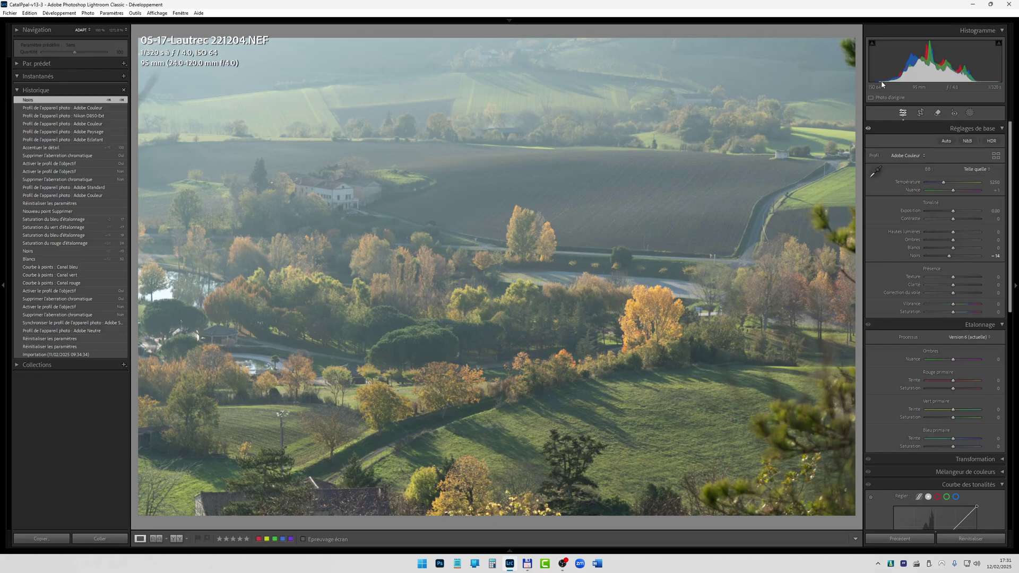
{"action": "left_click_drag", "start_coordinate": [955, 250], "coordinate": [959, 247]}
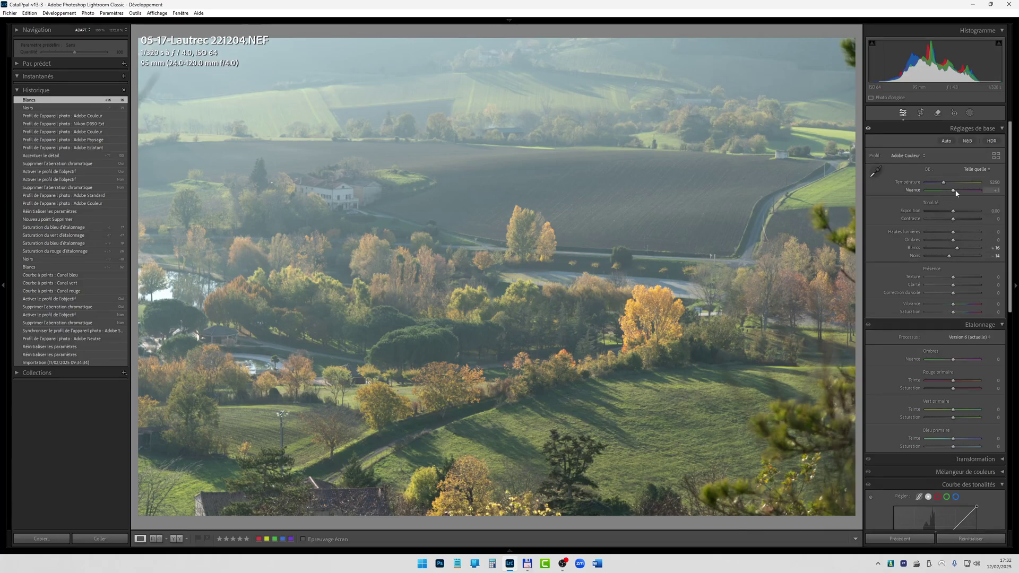
{"action": "left_click_drag", "start_coordinate": [955, 192], "coordinate": [955, 192]}
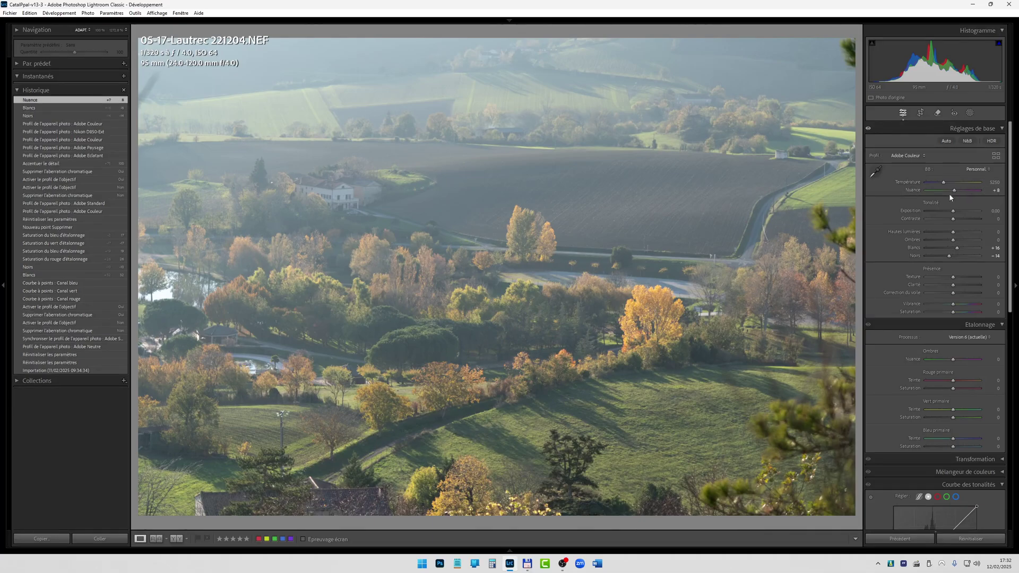
{"action": "left_click_drag", "start_coordinate": [944, 184], "coordinate": [946, 186]}
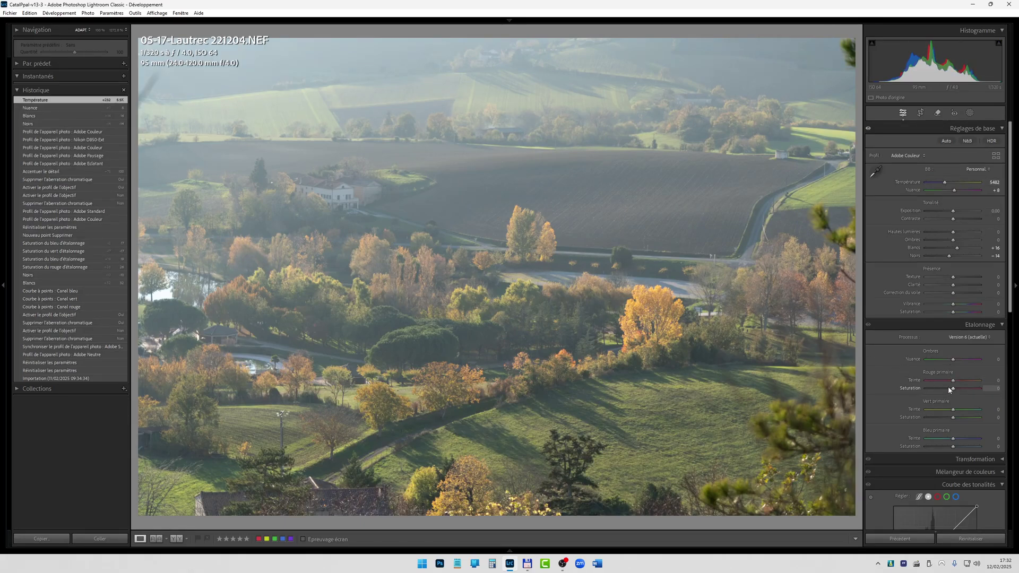
Set the calibration saturation to +44 for the red primary and +16 for the blue primary.
{"action": "mouse_move", "coordinate": [954, 389]}
{"action": "left_mouse_down"}
{"action": "mouse_move", "coordinate": [978, 386]}
{"action": "mouse_move", "coordinate": [966, 387]}
{"action": "left_mouse_up"}
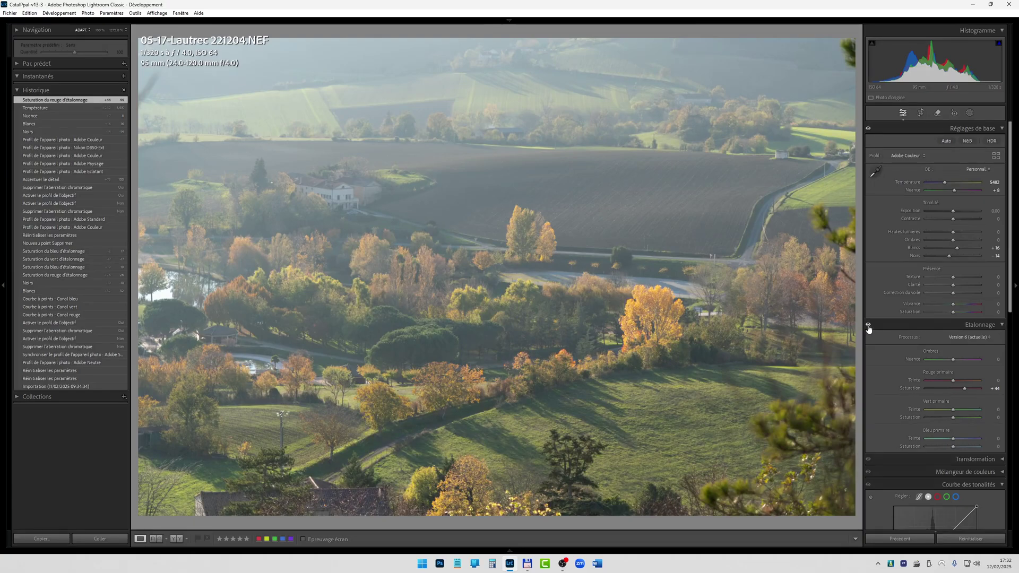
{"action": "left_click_drag", "start_coordinate": [953, 447], "coordinate": [958, 450]}
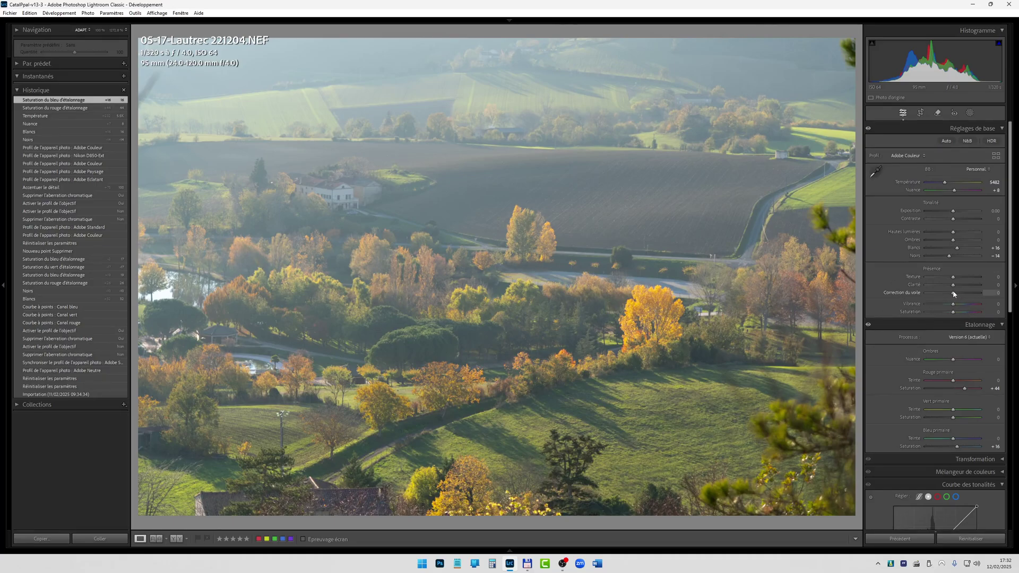
Try a dehaze correction of +67 on the landscape and undo it.
{"action": "left_click_drag", "start_coordinate": [959, 294], "coordinate": [972, 295]}
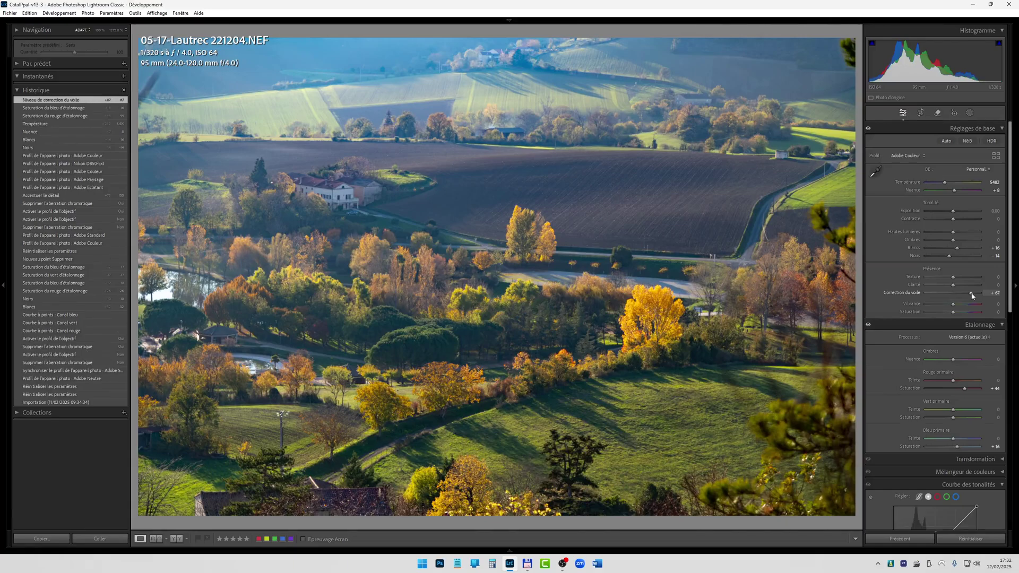
{"action": "key", "text": "ctrl+z"}
Move the black points of the red, green and blue tone curves to the start of their histograms, with blue at input 13.
{"action": "scroll", "coordinate": [911, 299], "scroll_direction": "down", "scroll_amount": 10}
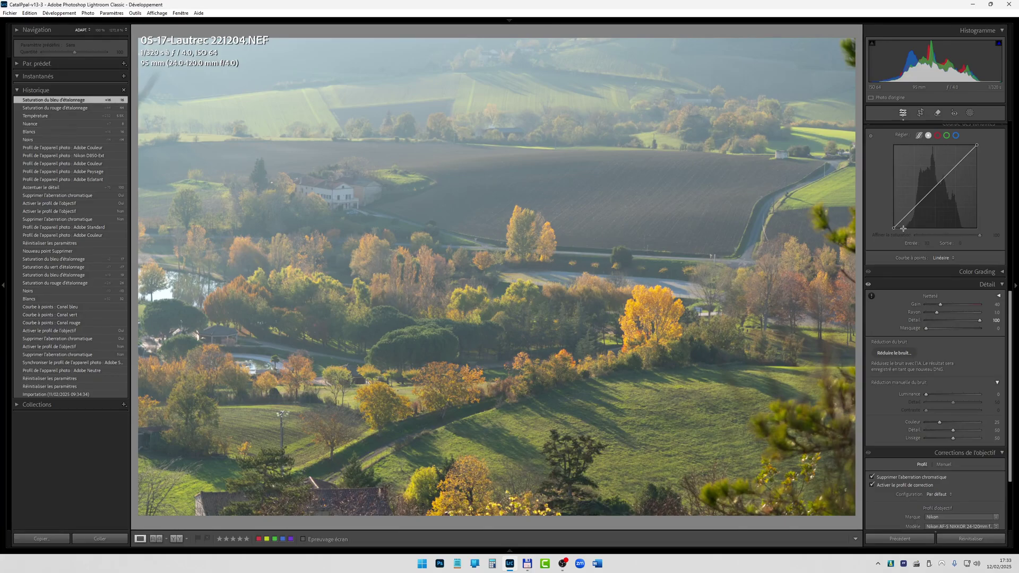
{"action": "scroll", "coordinate": [934, 212], "scroll_direction": "up", "scroll_amount": 2}
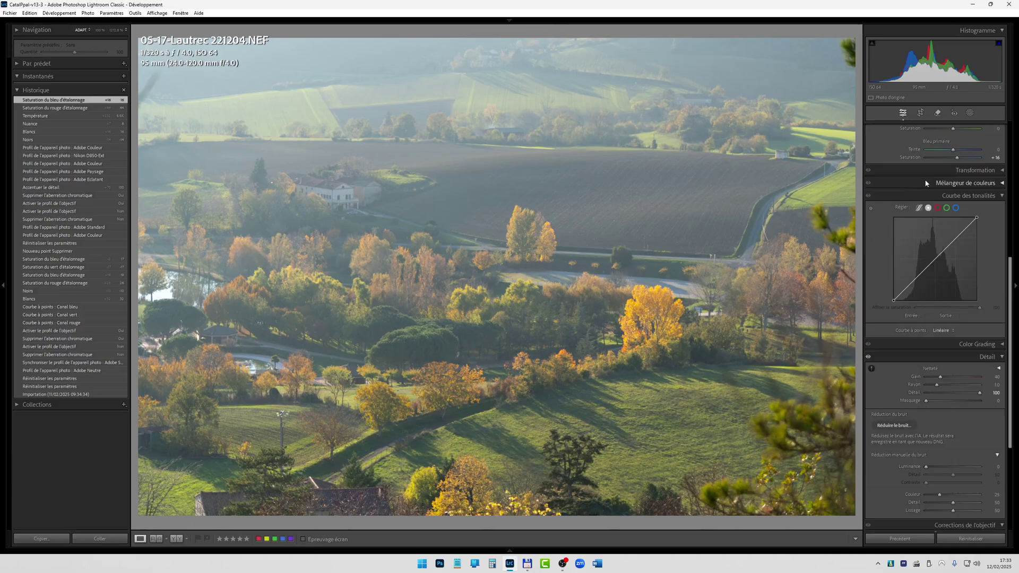
{"action": "left_click", "coordinate": [938, 209]}
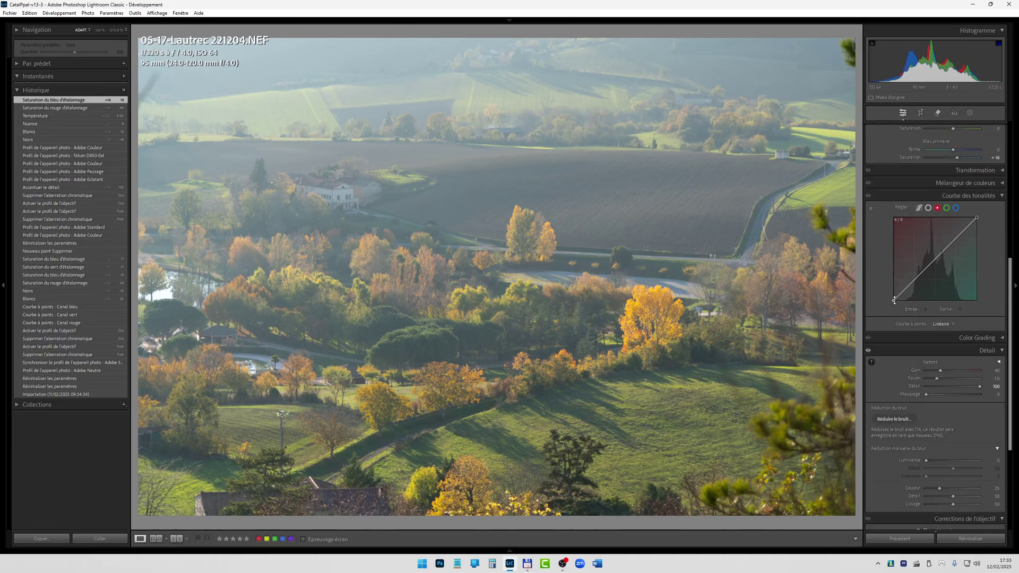
{"action": "mouse_move", "coordinate": [894, 302]}
{"action": "left_mouse_down"}
{"action": "mouse_move", "coordinate": [906, 302]}
{"action": "mouse_move", "coordinate": [882, 301]}
{"action": "left_mouse_up"}
{"action": "mouse_move", "coordinate": [893, 300]}
{"action": "left_mouse_down"}
{"action": "mouse_move", "coordinate": [907, 307]}
{"action": "mouse_move", "coordinate": [897, 301]}
{"action": "left_mouse_up"}
{"action": "left_click", "coordinate": [947, 208]}
{"action": "left_click", "coordinate": [956, 208]}
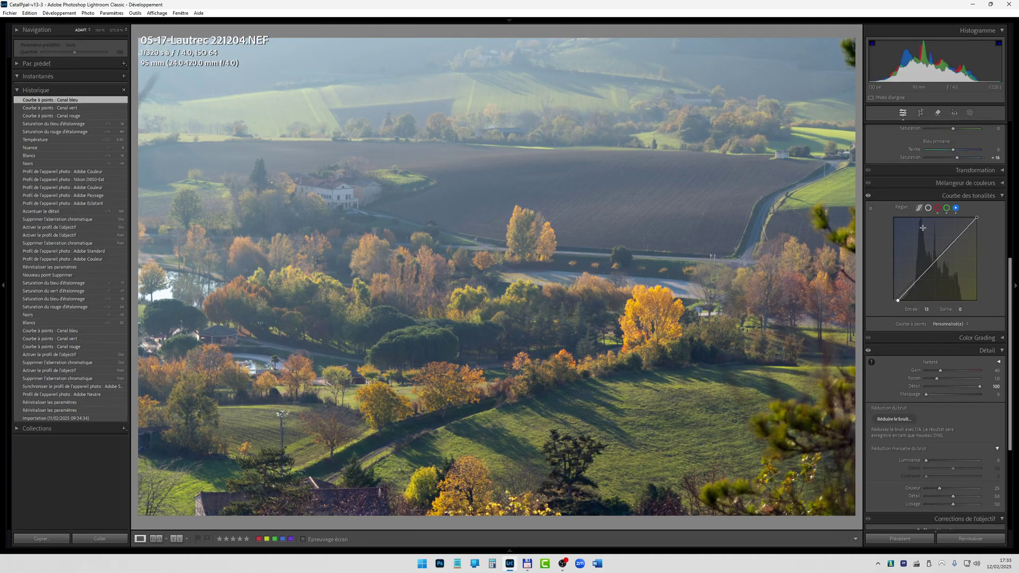
Compare the landscape with and without the tone curve, and before and after all development settings.
{"action": "left_click", "coordinate": [868, 197]}
{"action": "left_click", "coordinate": [868, 197]}
{"action": "left_click", "coordinate": [869, 197]}
{"action": "left_click", "coordinate": [868, 198]}
{"action": "key", "text": "backslash"}
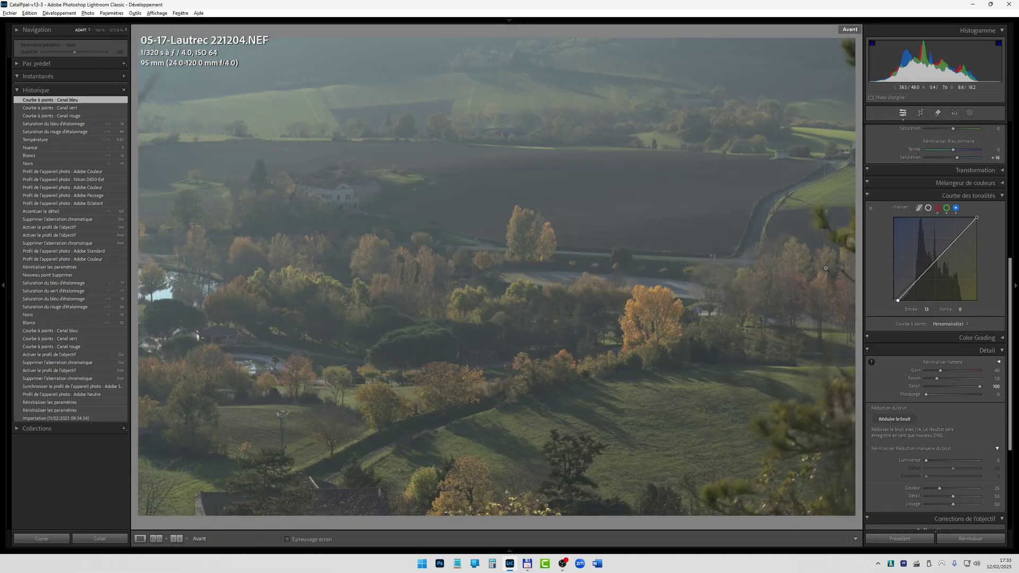
{"action": "key", "text": "backslash"}
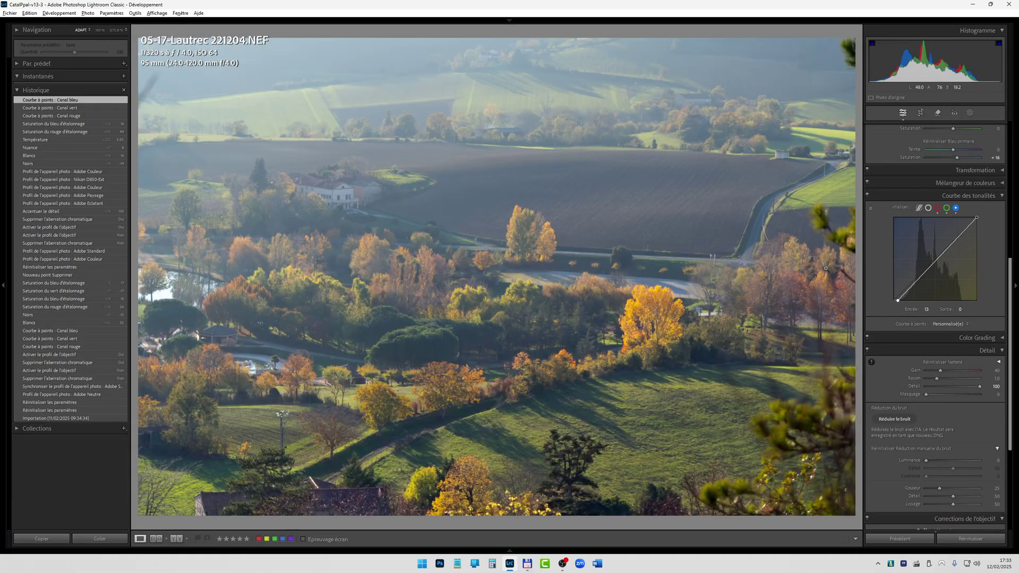
{"action": "key", "text": "backslash"}
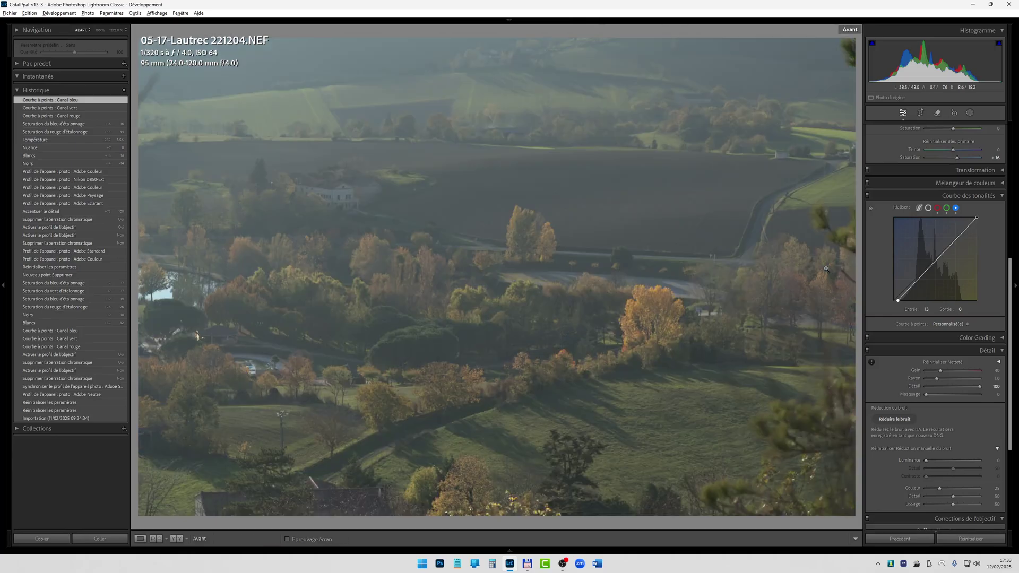
{"action": "key", "text": "backslash"}
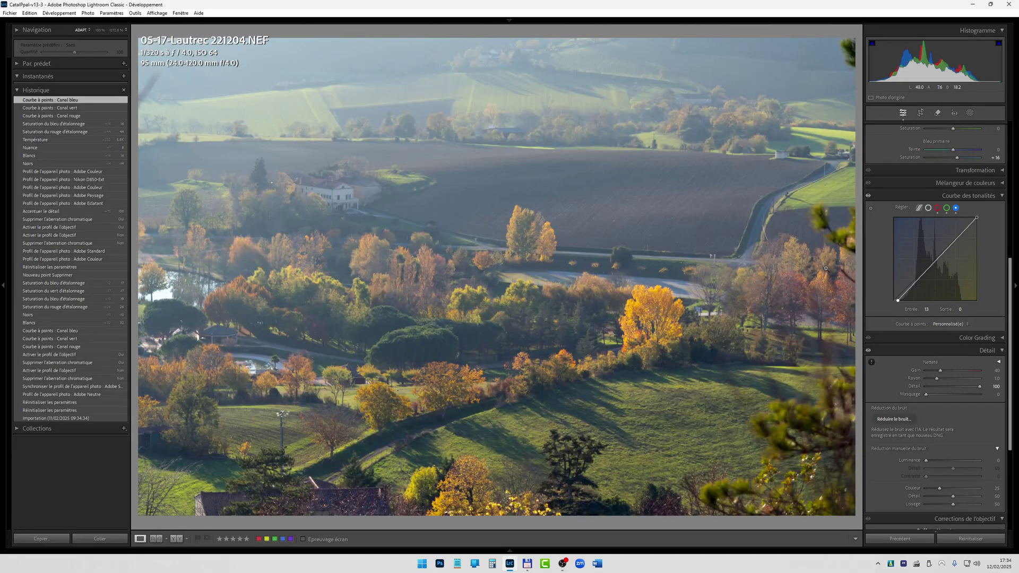
Open the 06-2429 coastal cliff photo from the library grid in the enlarged single-photo view.
{"action": "key", "text": "g"}
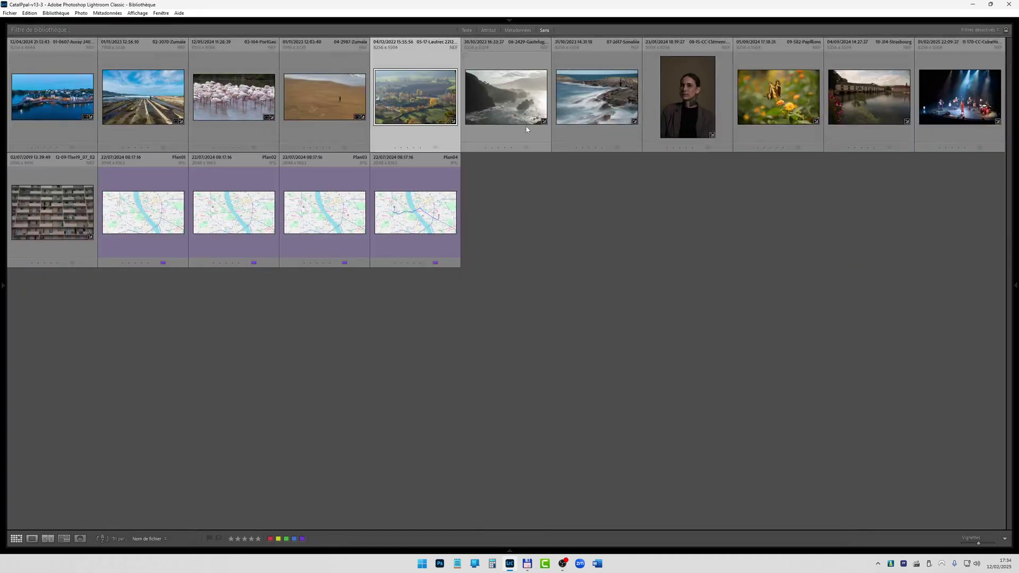
{"action": "left_click", "coordinate": [513, 111]}
{"action": "double_click", "coordinate": [514, 110]}
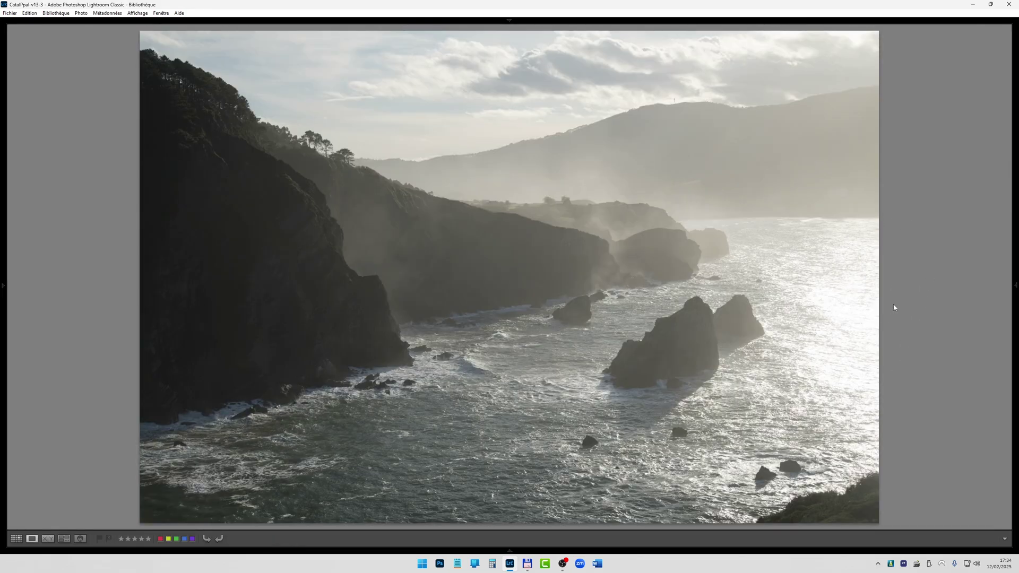
Open the coastal cliff photo for development and lower the white point of its RGB point curve to output 115.
{"action": "key", "text": "d"}
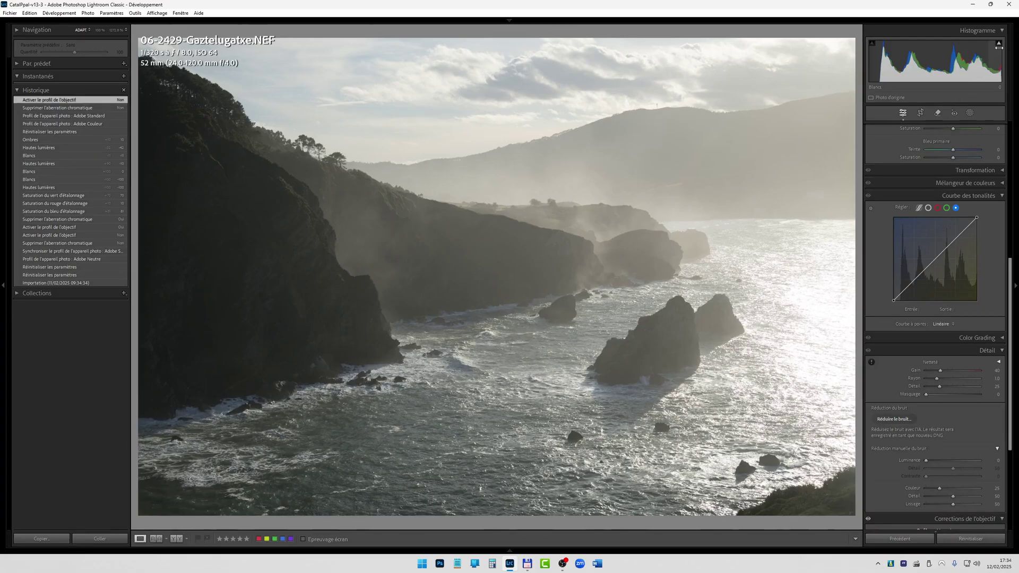
{"action": "left_click", "coordinate": [999, 45]}
{"action": "left_click", "coordinate": [928, 207]}
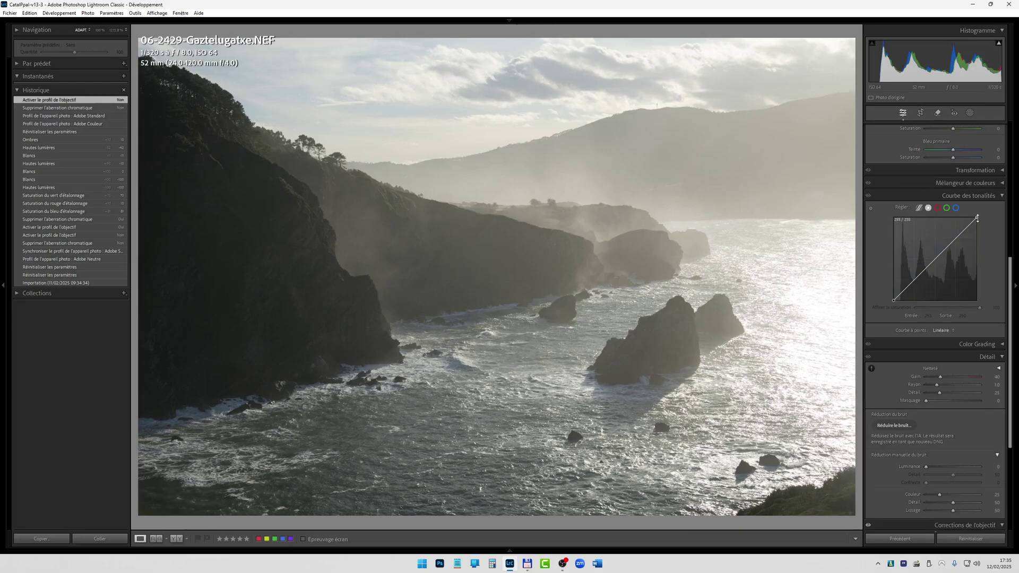
{"action": "left_click_drag", "start_coordinate": [976, 218], "coordinate": [986, 262]}
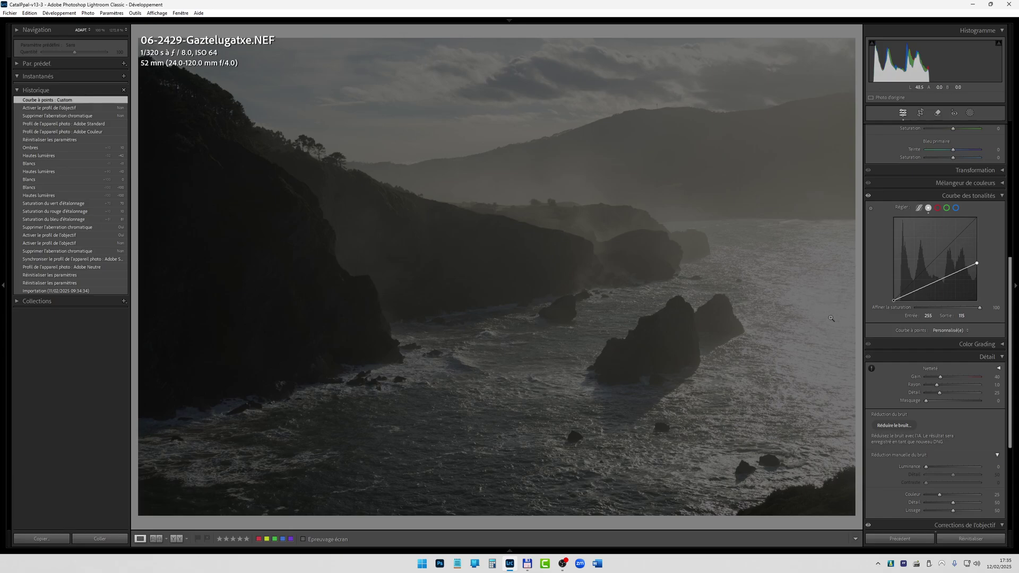
Switch the histogram readouts from Lab to RGB values and return the RGB curve's white point to output 255.
{"action": "right_click", "coordinate": [925, 79]}
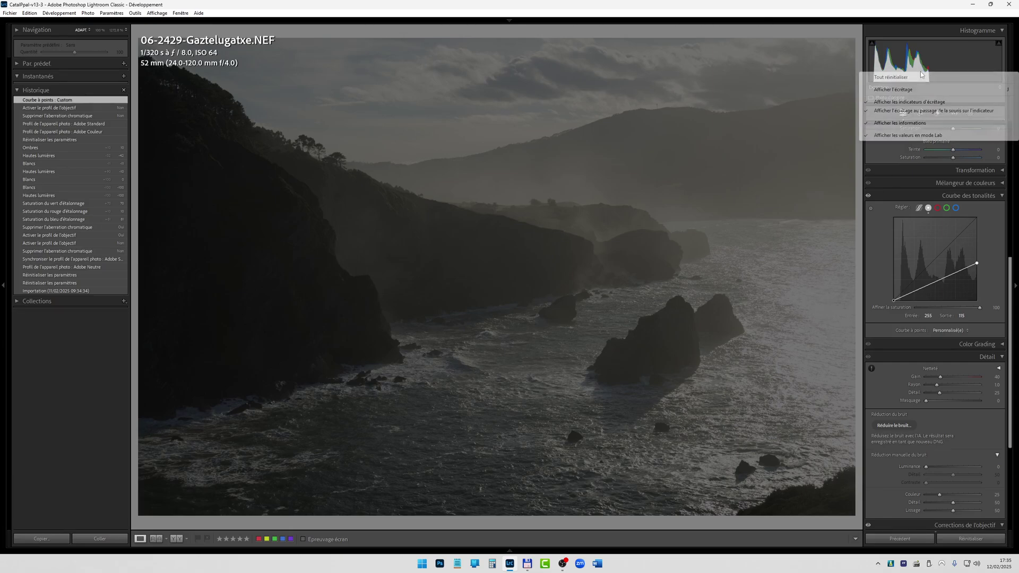
{"action": "left_click", "coordinate": [899, 136]}
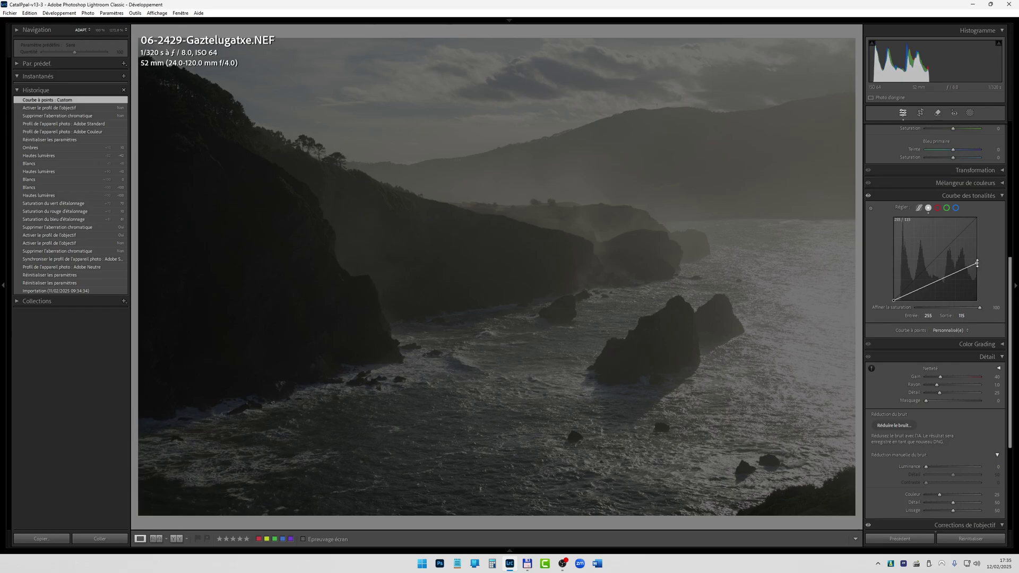
{"action": "left_click_drag", "start_coordinate": [977, 264], "coordinate": [982, 205]}
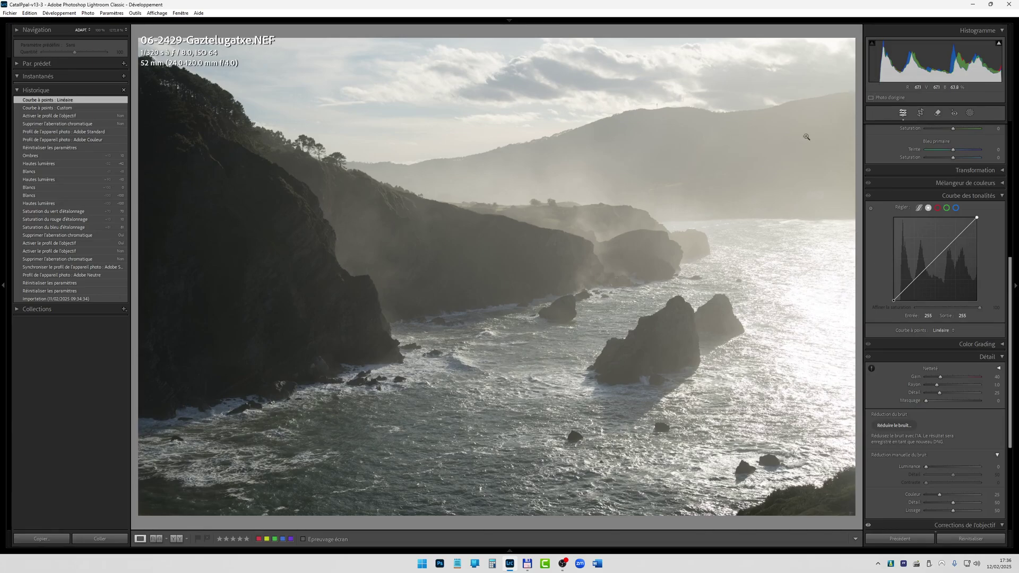
Set Blacks to -19, try the Adobe Couleur profile and apply Adobe Paysage, comparing the photo with and without the basic settings.
{"action": "scroll", "coordinate": [931, 146], "scroll_direction": "up", "scroll_amount": 5}
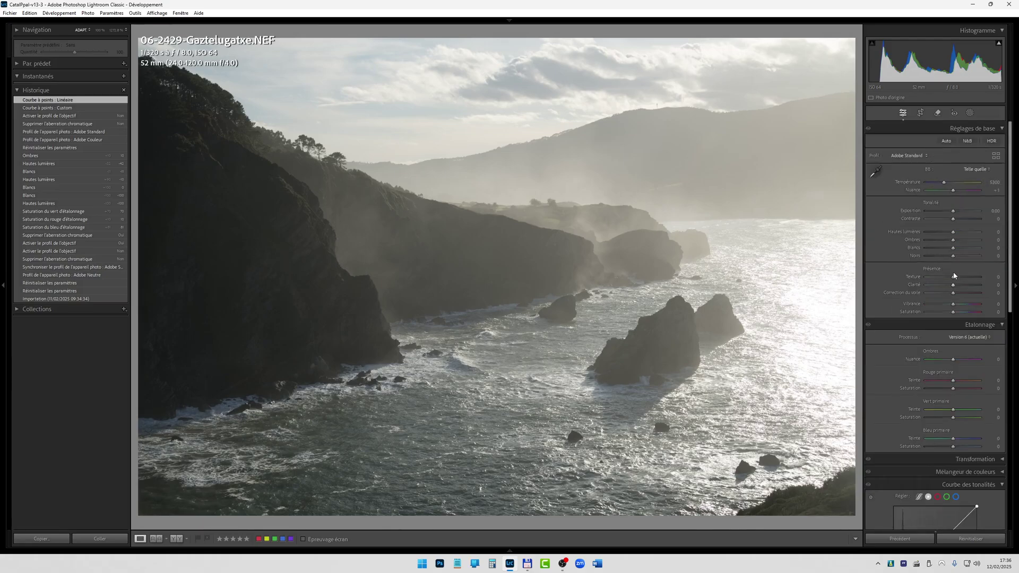
{"action": "left_click_drag", "start_coordinate": [954, 257], "coordinate": [948, 256]}
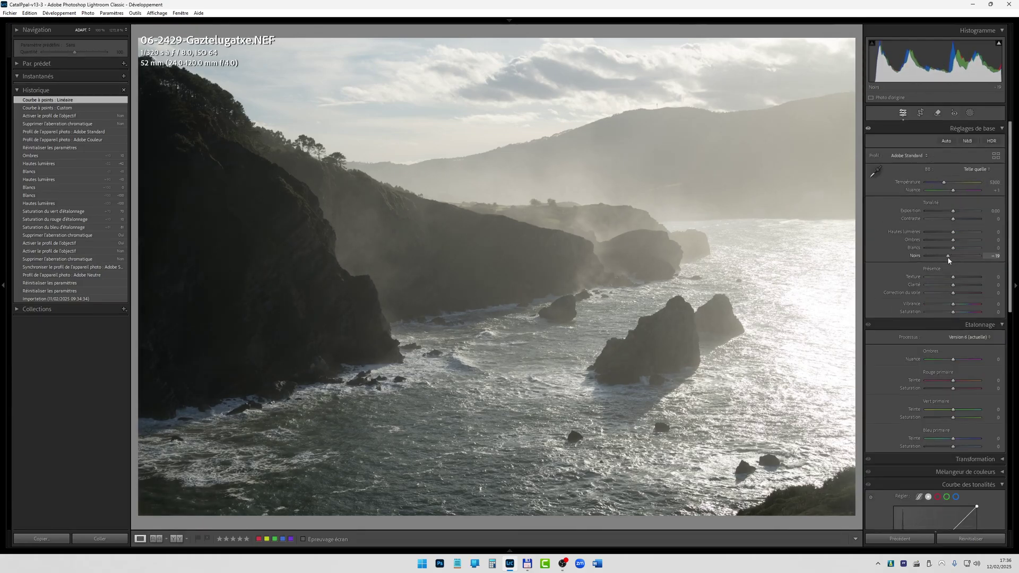
{"action": "left_click", "coordinate": [911, 157]}
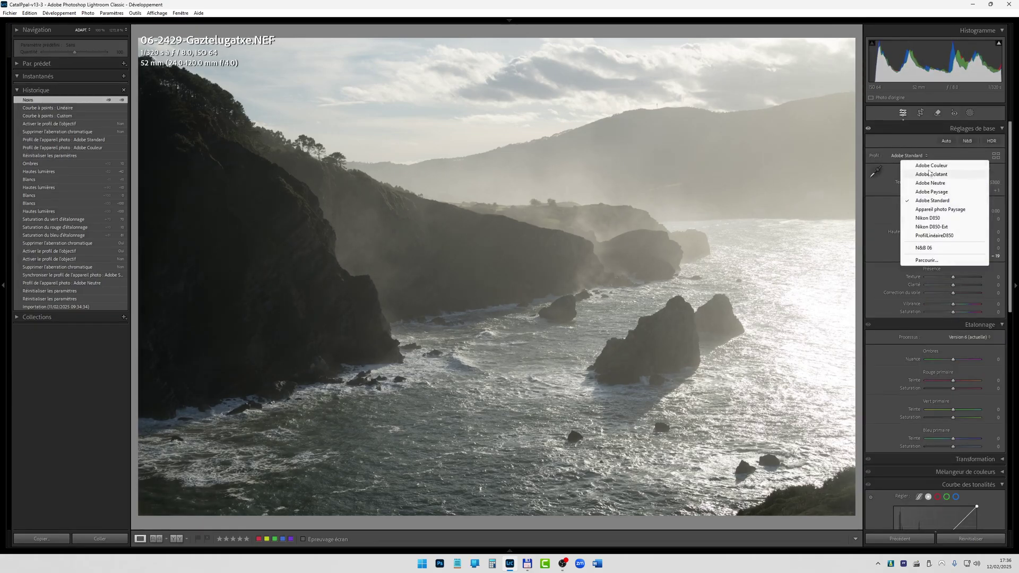
{"action": "left_click", "coordinate": [932, 166]}
{"action": "left_click", "coordinate": [926, 157]}
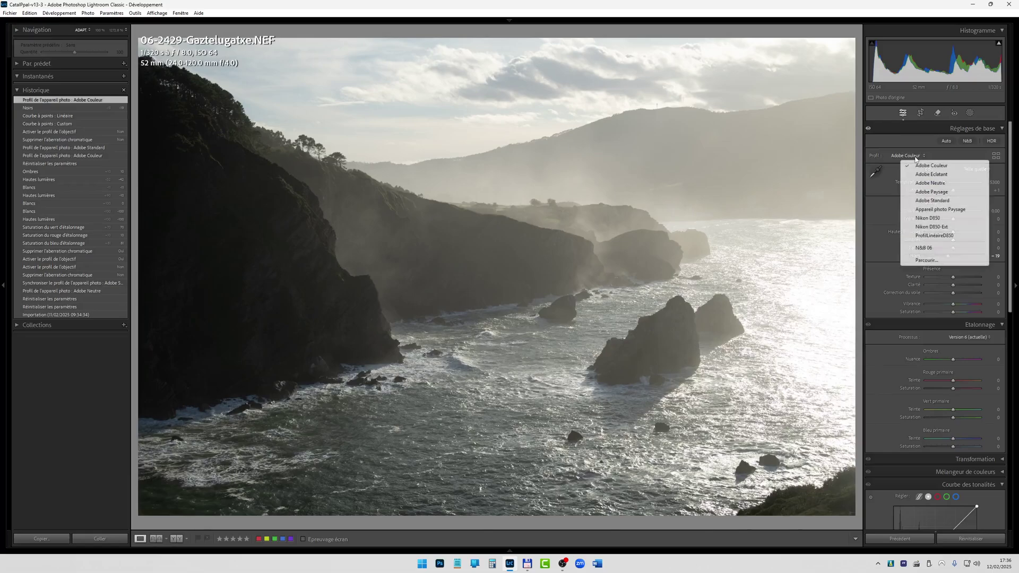
{"action": "left_click", "coordinate": [925, 192]}
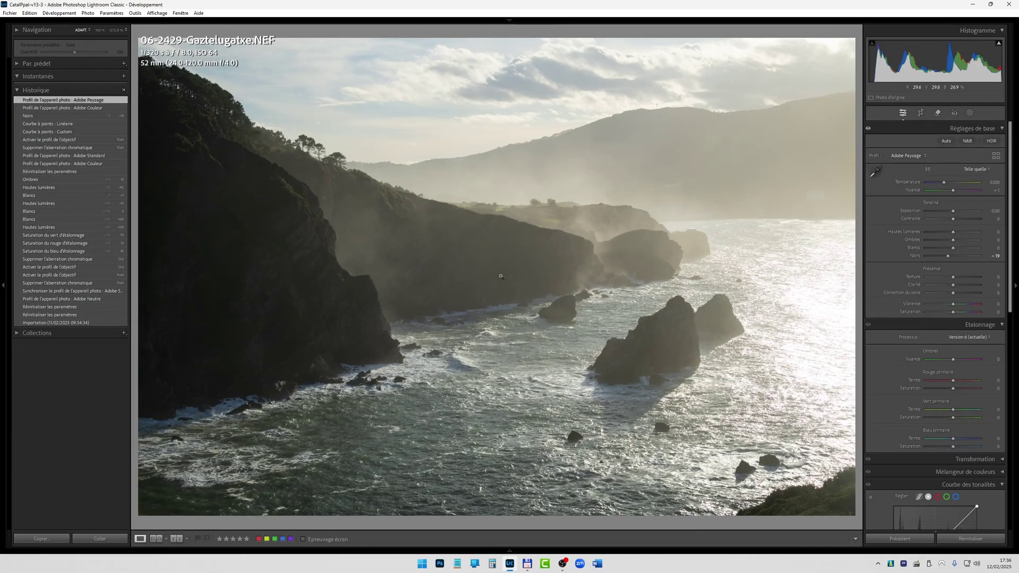
{"action": "left_click", "coordinate": [868, 129]}
{"action": "left_click", "coordinate": [868, 129]}
Enable chromatic aberration removal and the lens profile correction, and set the sharpening detail to 100.
{"action": "scroll", "coordinate": [900, 356], "scroll_direction": "down", "scroll_amount": 5}
{"action": "scroll", "coordinate": [901, 356], "scroll_direction": "down", "scroll_amount": 5}
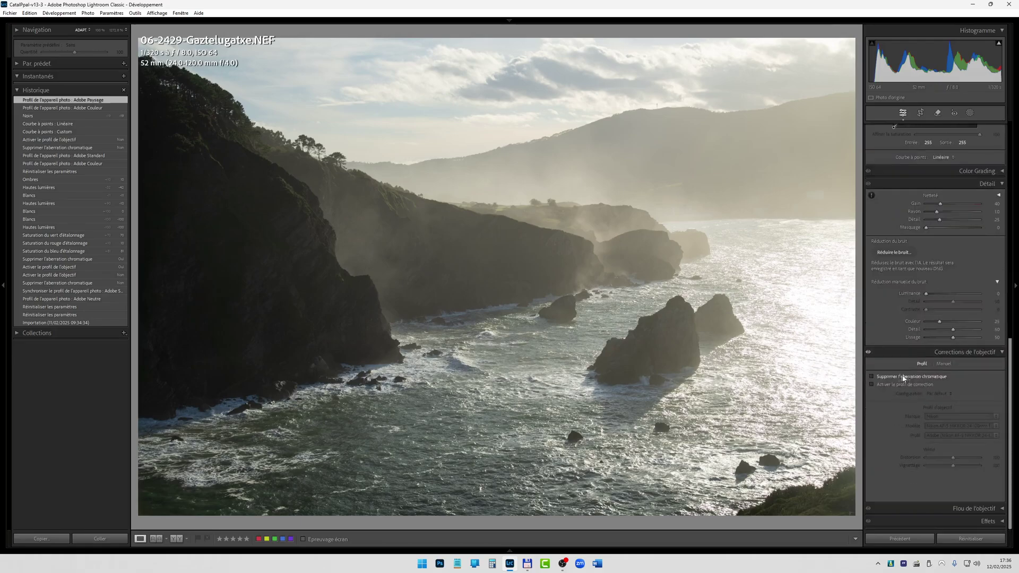
{"action": "left_click", "coordinate": [871, 376]}
{"action": "left_click", "coordinate": [871, 384]}
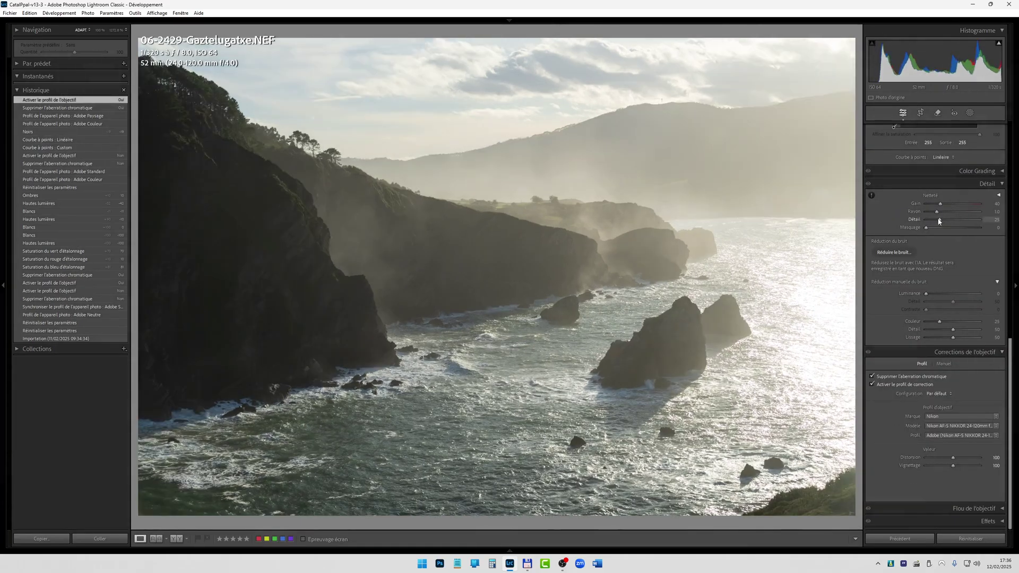
{"action": "left_click_drag", "start_coordinate": [995, 221], "coordinate": [996, 222]}
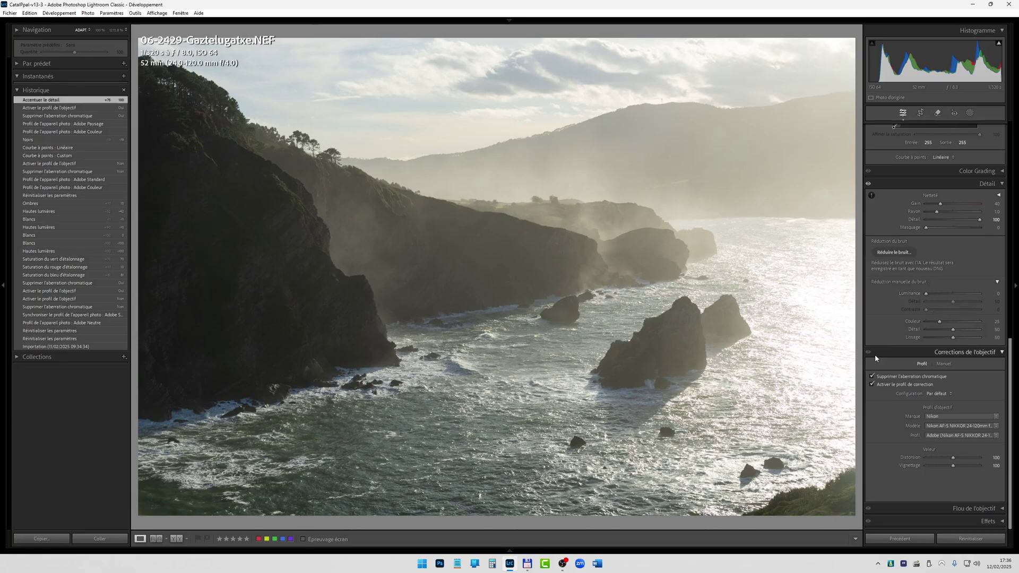
Set the calibration saturation to +51 for blue, -56 for green and +32 for red, and compare the photo before and after.
{"action": "scroll", "coordinate": [959, 279], "scroll_direction": "up", "scroll_amount": 10}
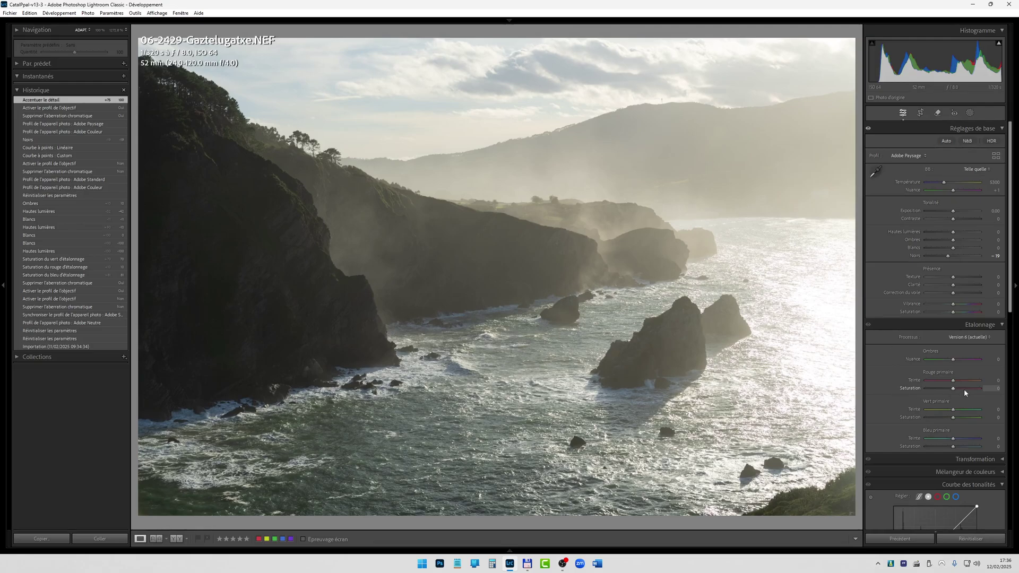
{"action": "left_click_drag", "start_coordinate": [953, 446], "coordinate": [961, 392]}
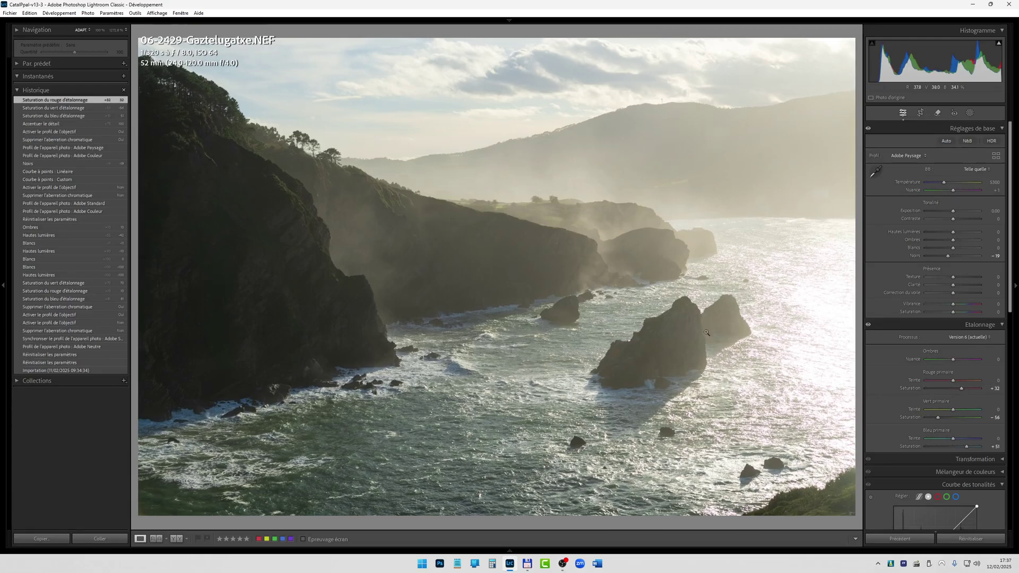
{"action": "key", "text": "backslash"}
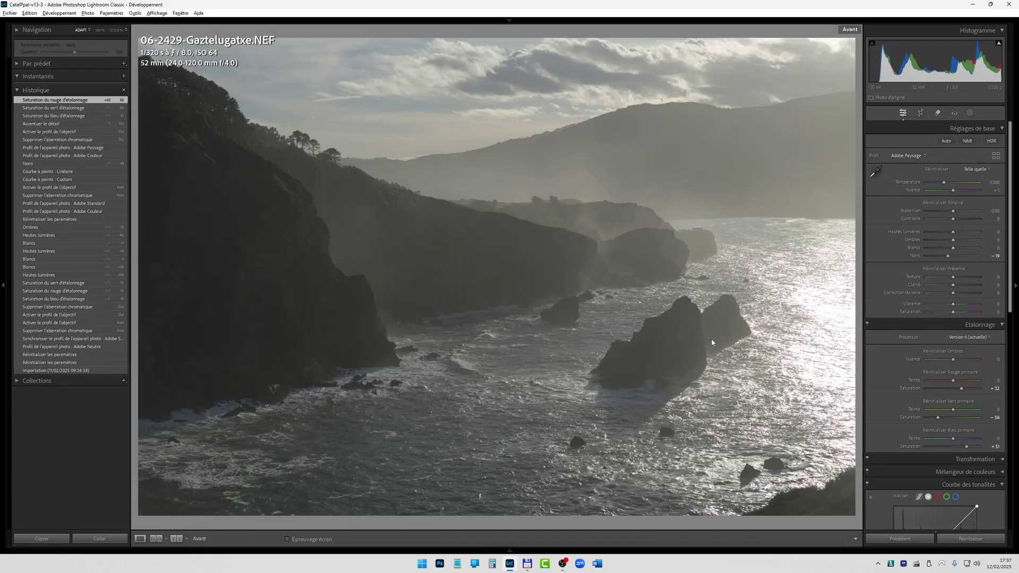
{"action": "key", "text": "backslash"}
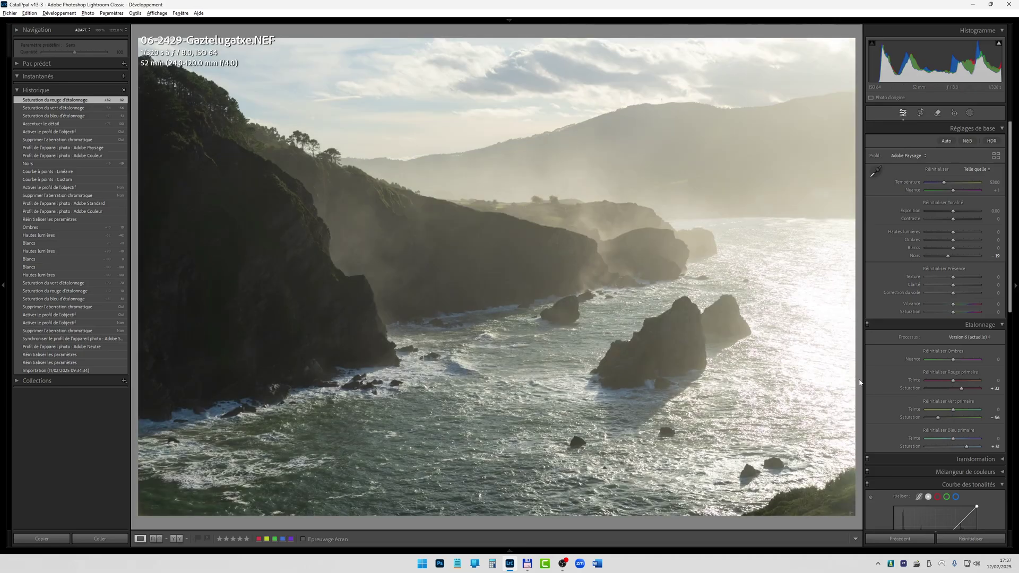
Compare the coastal cliff photo with its unedited version.
{"action": "key", "text": "backslash"}
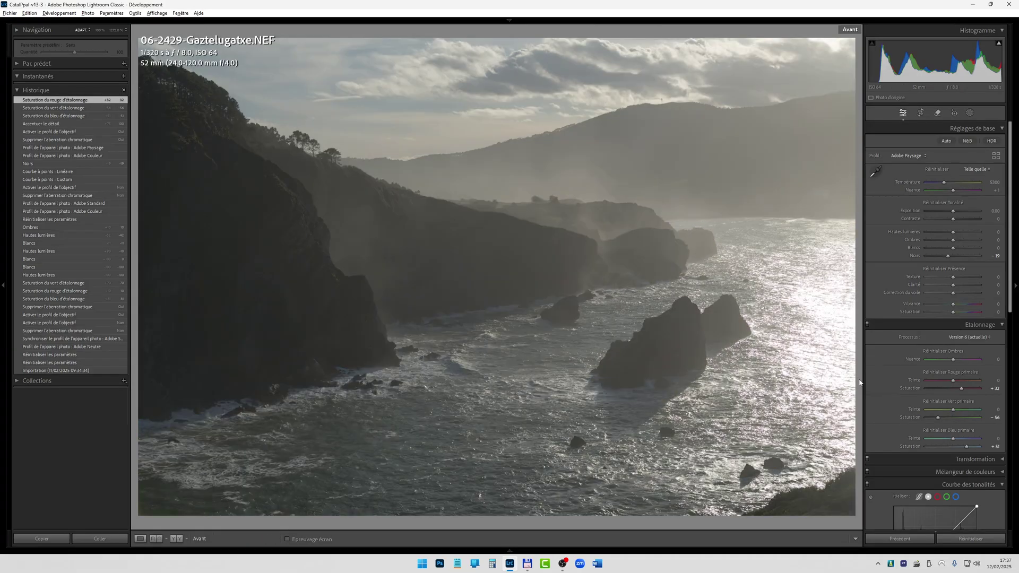
{"action": "key", "text": "backslash"}
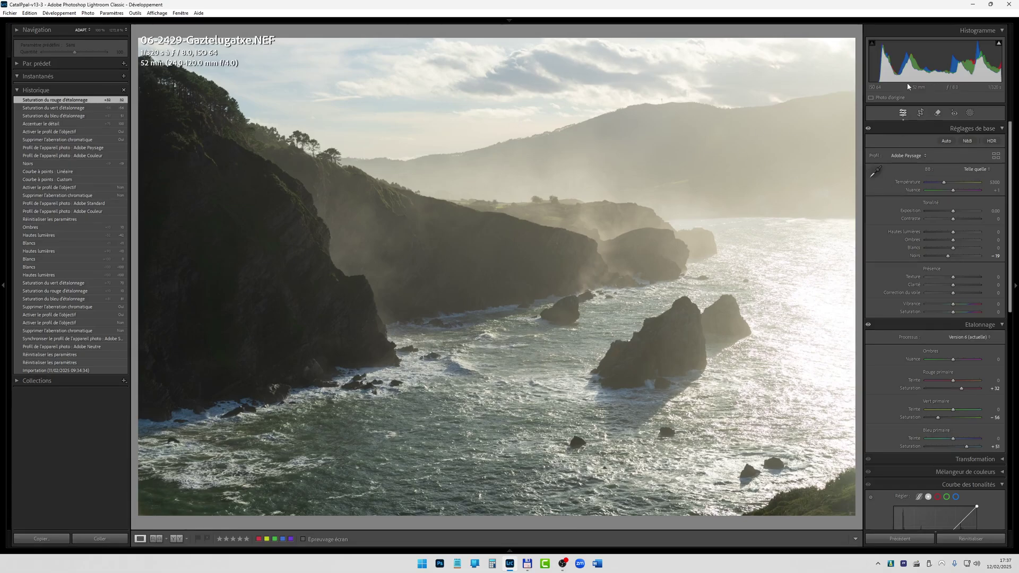
Create a sky selection mask on the cliff photo and rename the mask "Ciel".
{"action": "left_click", "coordinate": [970, 113]}
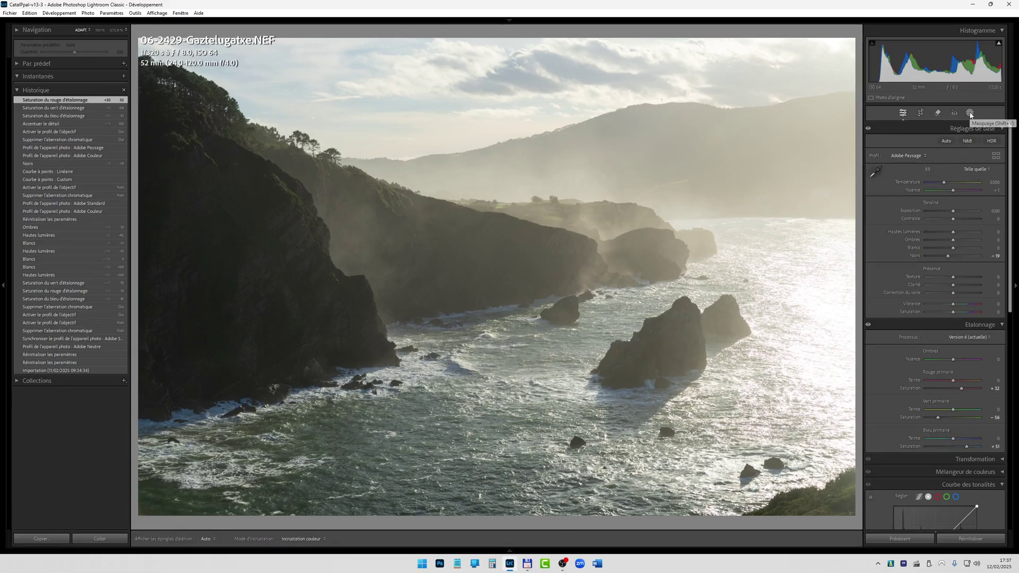
{"action": "left_click", "coordinate": [935, 146]}
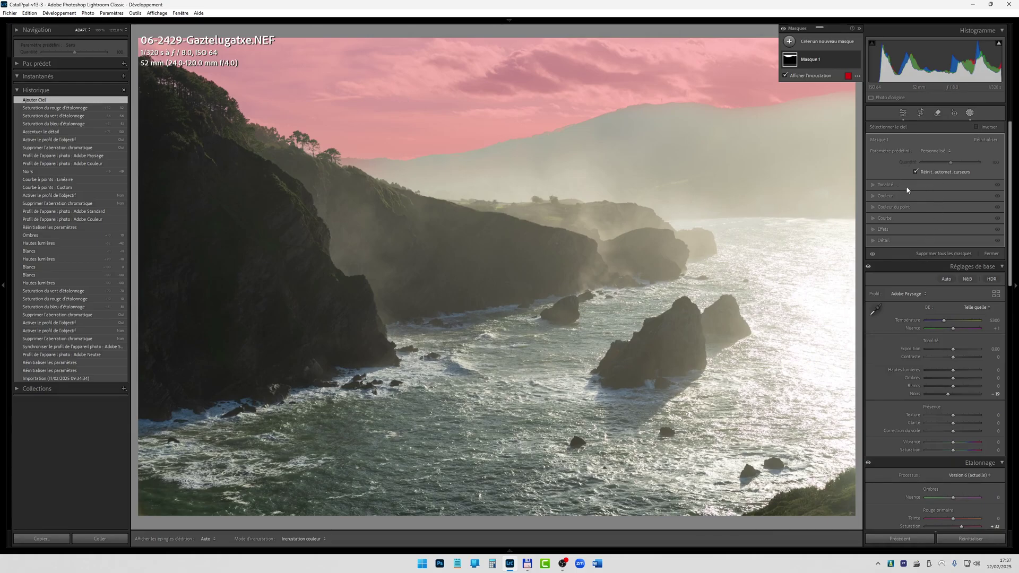
{"action": "left_click", "coordinate": [873, 186]}
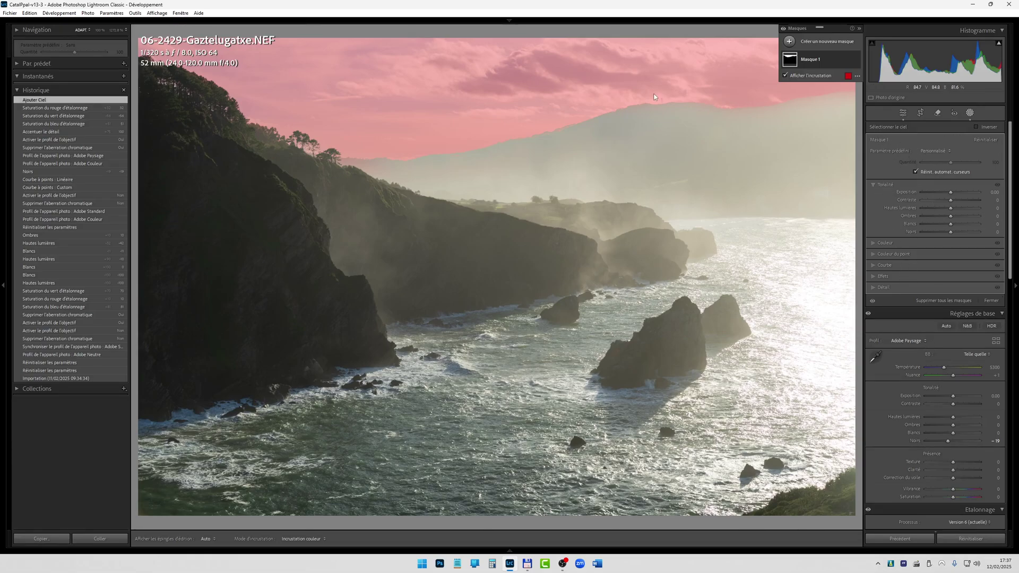
{"action": "double_click", "coordinate": [808, 59]}
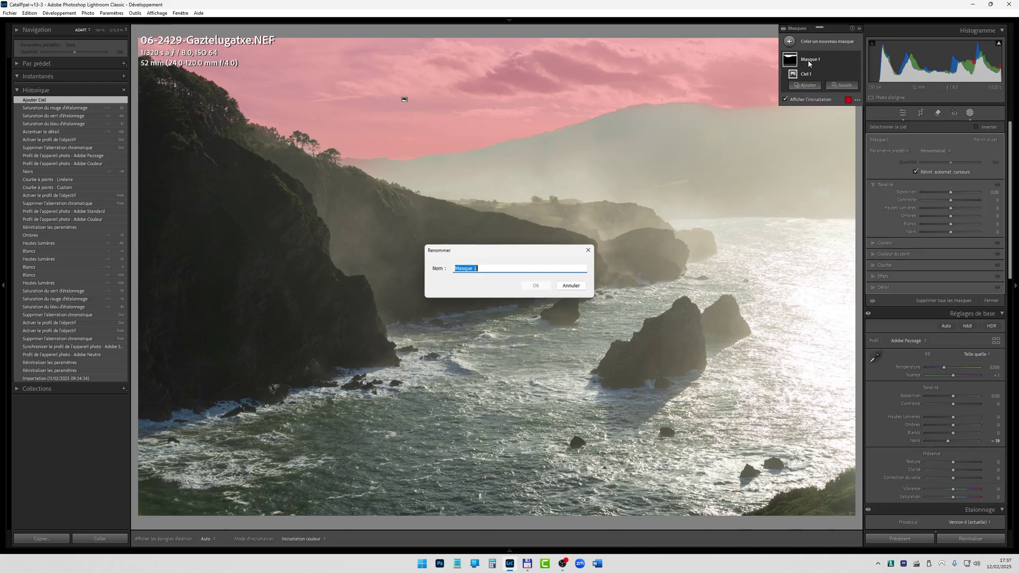
{"action": "type", "text": "Ciel"}
{"action": "key", "text": "Return"}
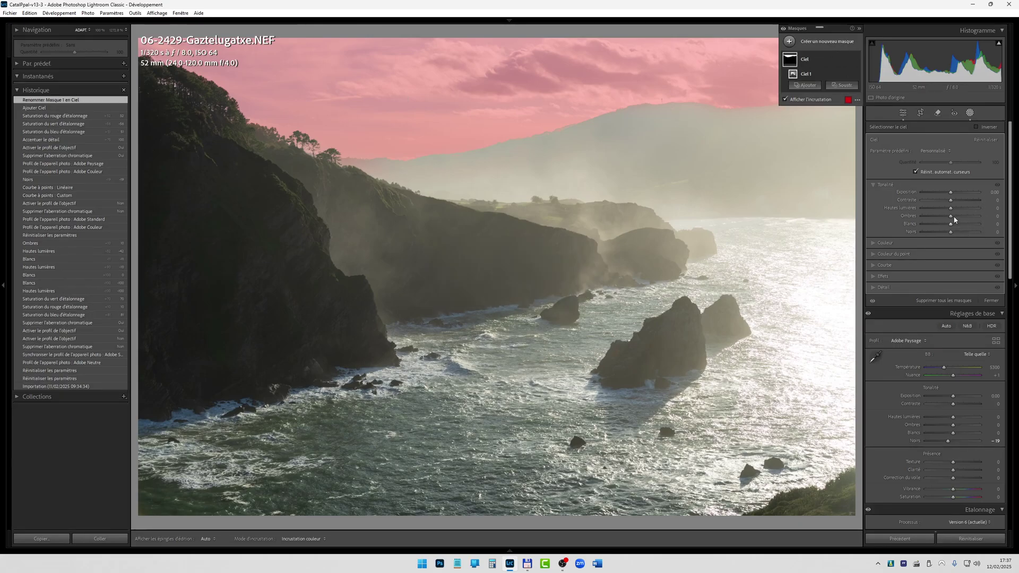
In the Ciel mask's colour settings, set Saturation to 54 and cool the temperature slightly.
{"action": "left_click", "coordinate": [873, 243]}
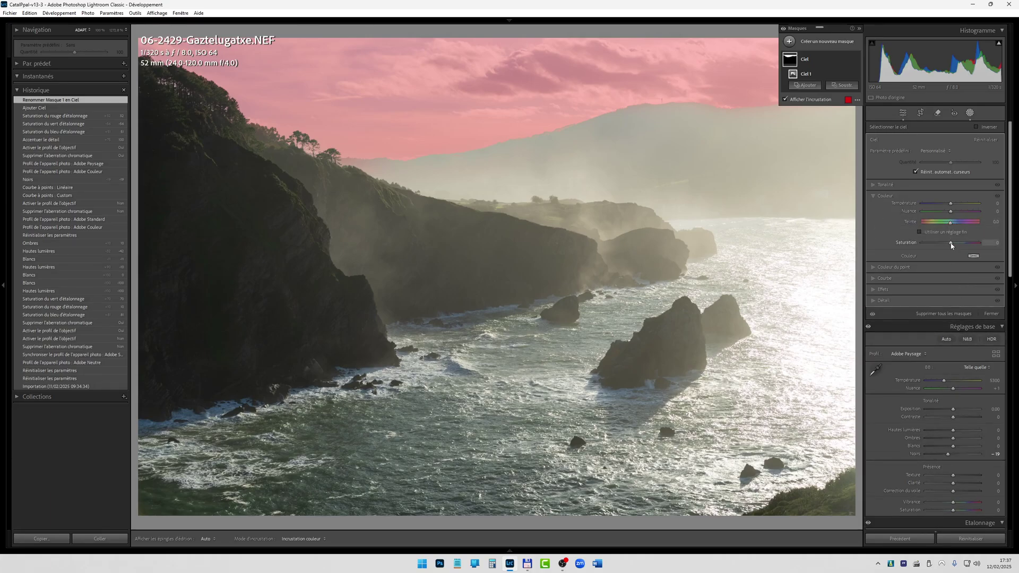
{"action": "left_click_drag", "start_coordinate": [952, 245], "coordinate": [952, 244]}
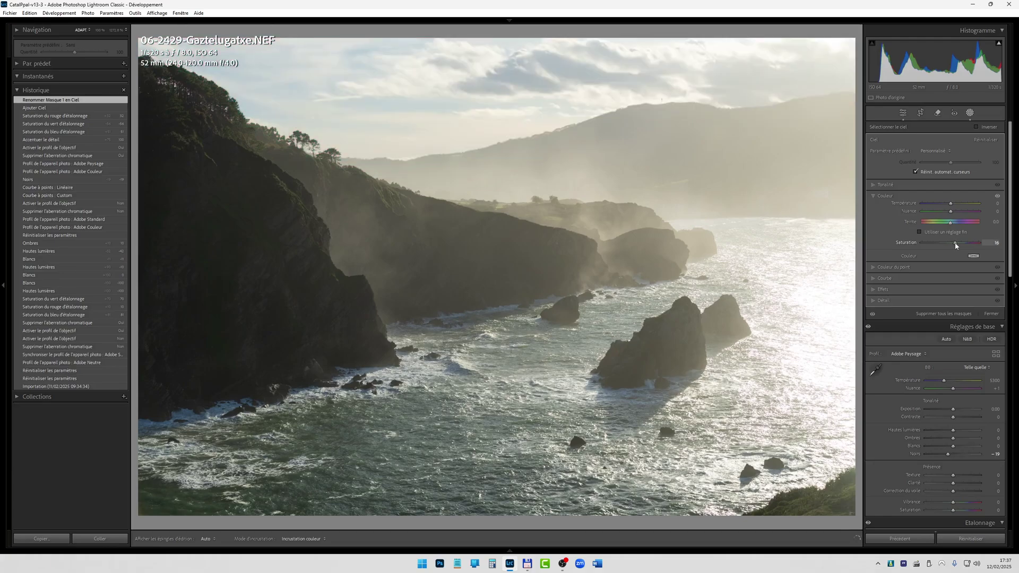
{"action": "left_click_drag", "start_coordinate": [956, 245], "coordinate": [965, 247]}
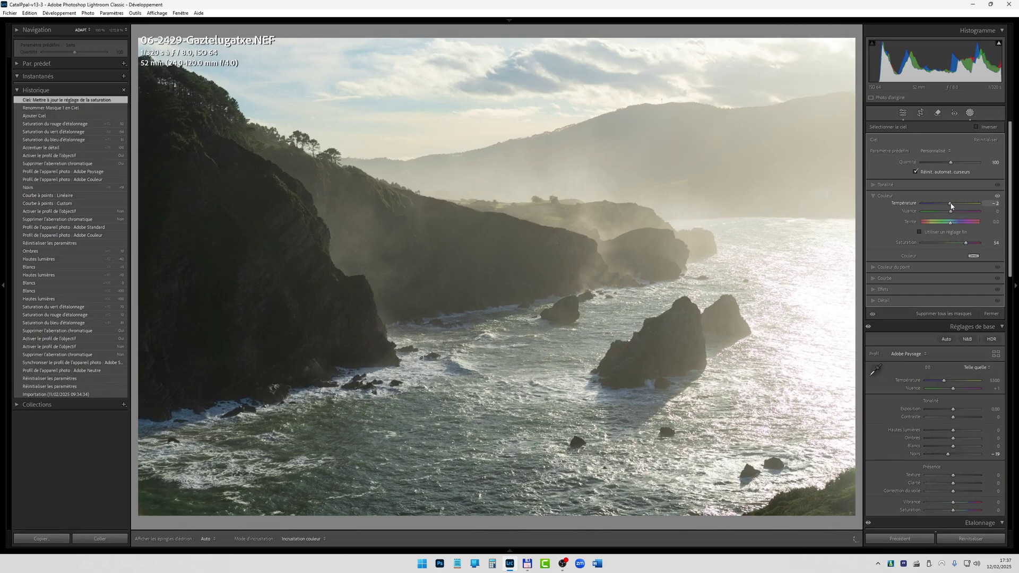
{"action": "left_click_drag", "start_coordinate": [951, 206], "coordinate": [951, 207]}
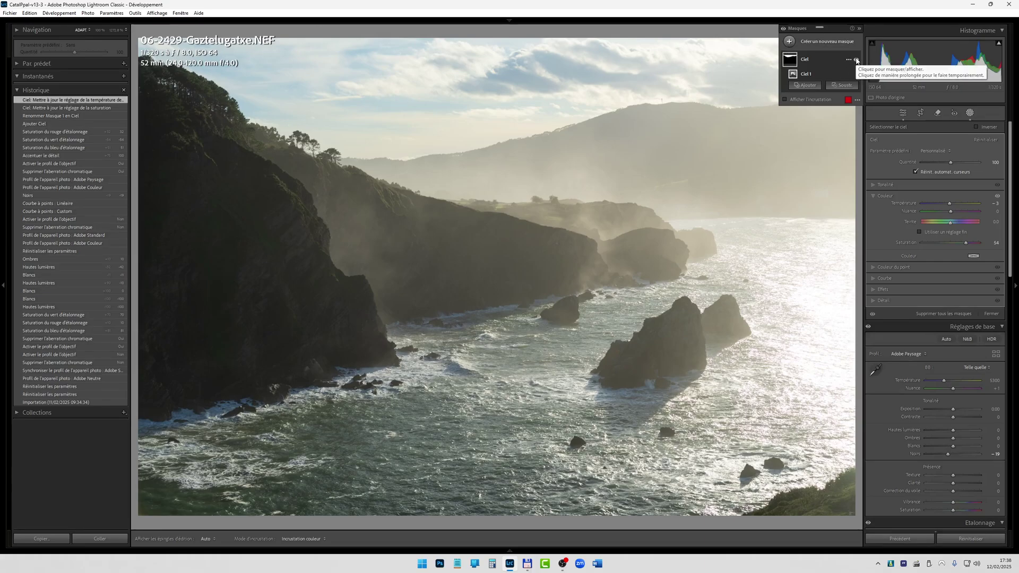
Compare the sky with the Ciel mask hidden and shown, and leave masking.
{"action": "left_click", "coordinate": [857, 61]}
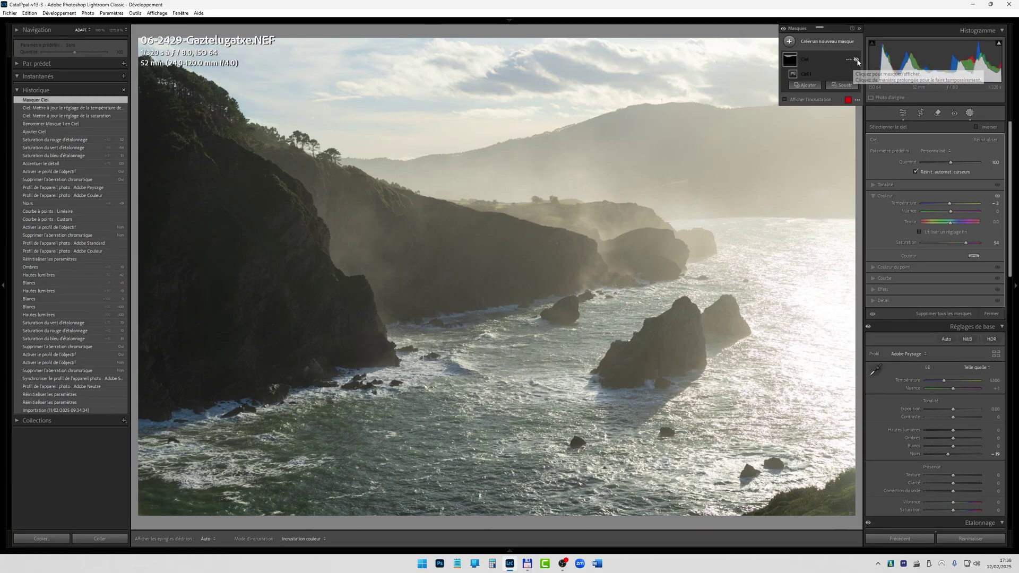
{"action": "left_click", "coordinate": [857, 61]}
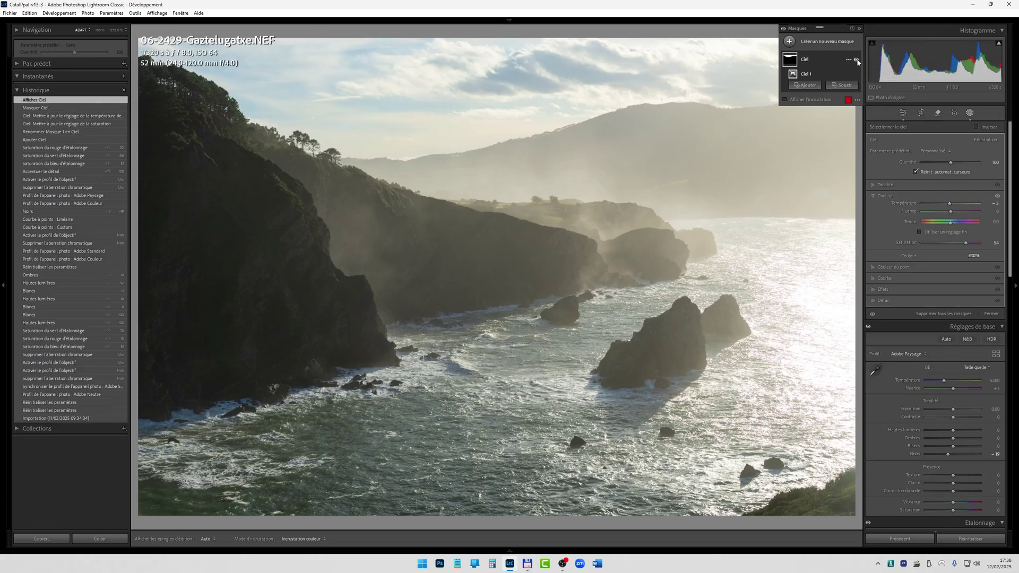
{"action": "left_click", "coordinate": [902, 113]}
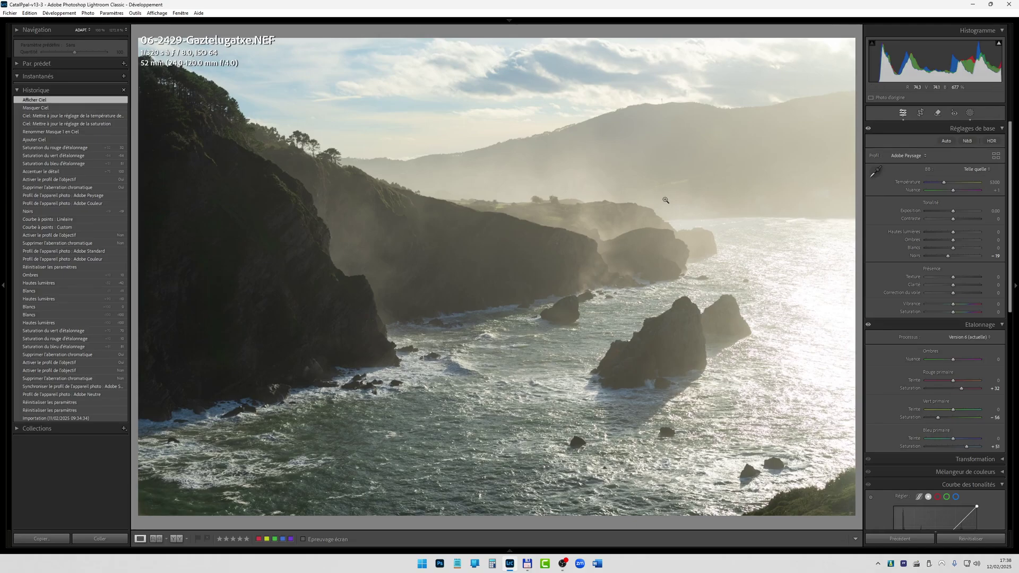
Return to the library grid and open the photo 07-2617-Sonabia.NEF for developing.
{"action": "key", "text": "g"}
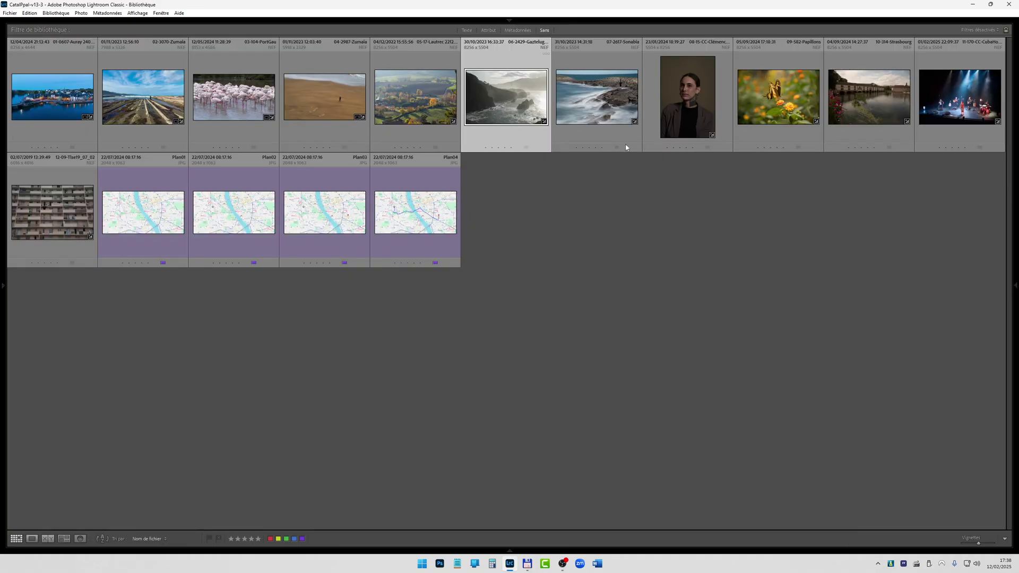
{"action": "left_click", "coordinate": [612, 110]}
{"action": "double_click", "coordinate": [611, 110]}
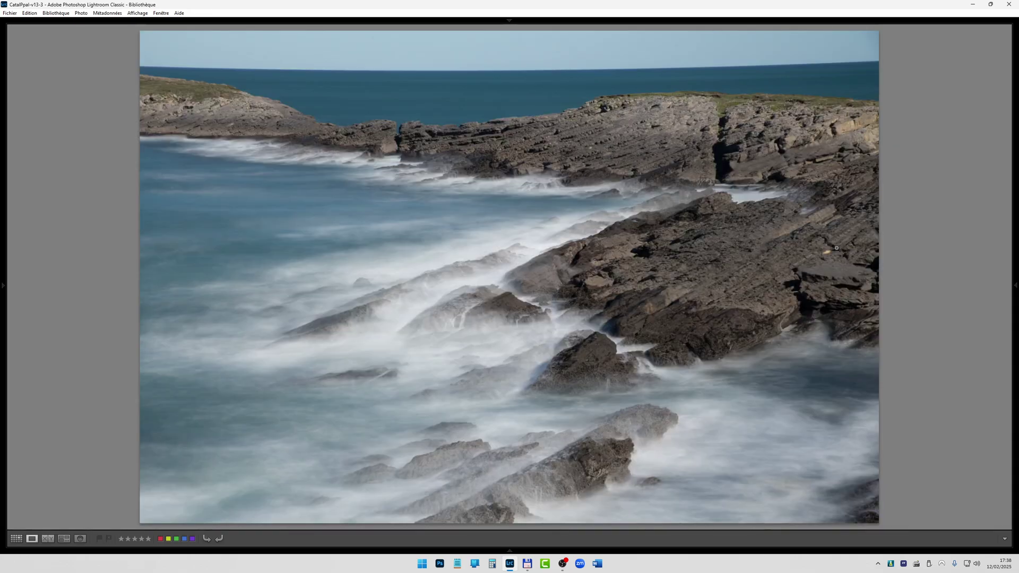
{"action": "key", "text": "d"}
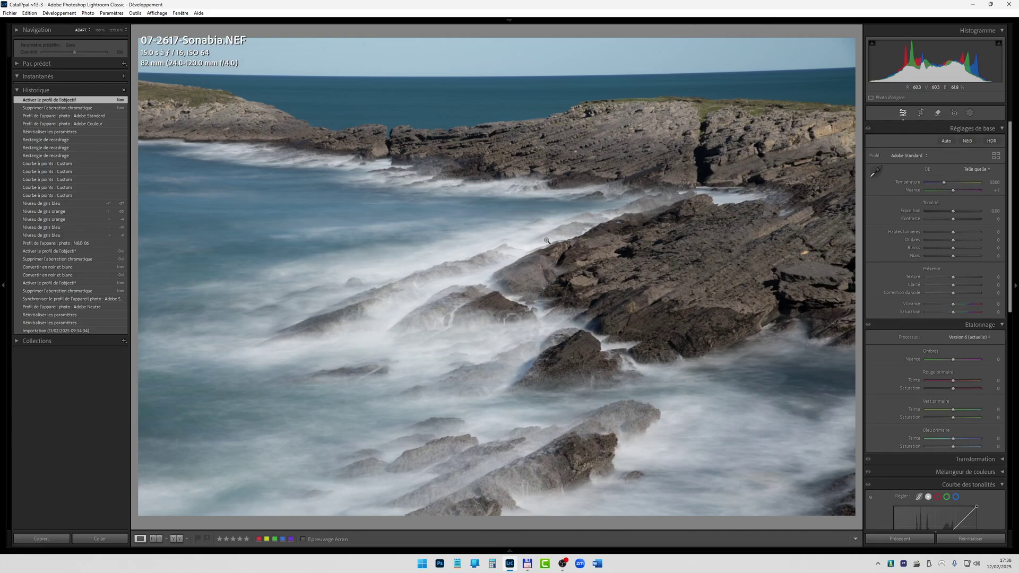
Enable the lens profile correction and chromatic aberration removal, and set the sharpening Detail to 100.
{"action": "scroll", "coordinate": [942, 394], "scroll_direction": "down", "scroll_amount": 5}
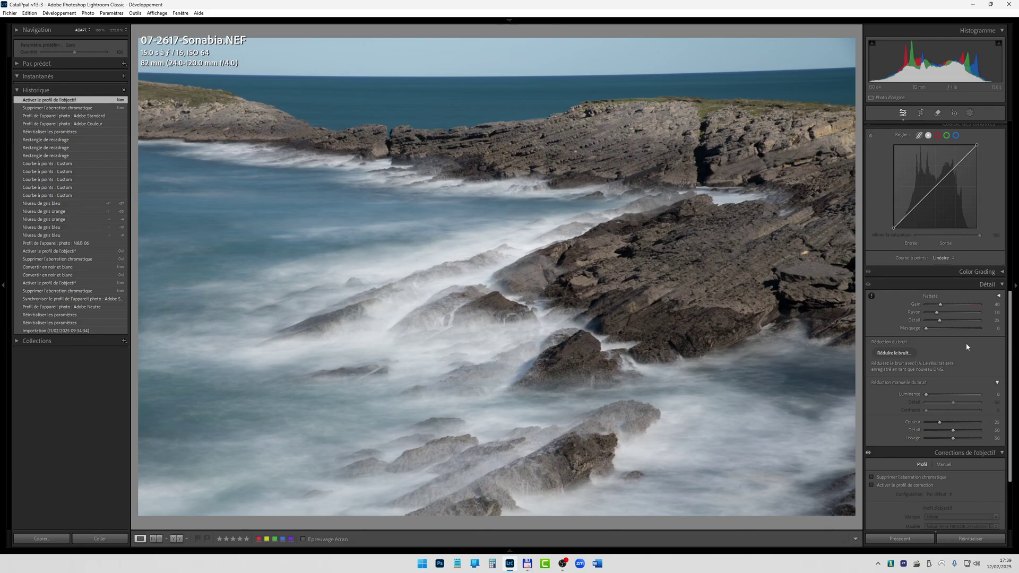
{"action": "left_click", "coordinate": [872, 485]}
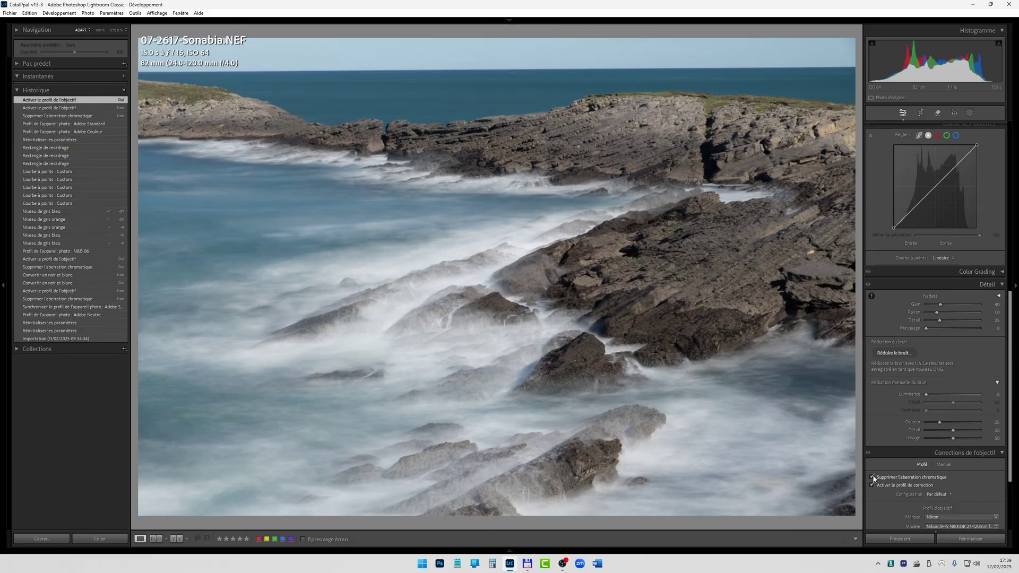
{"action": "left_click", "coordinate": [872, 477]}
{"action": "left_click_drag", "start_coordinate": [939, 320], "coordinate": [1013, 320]}
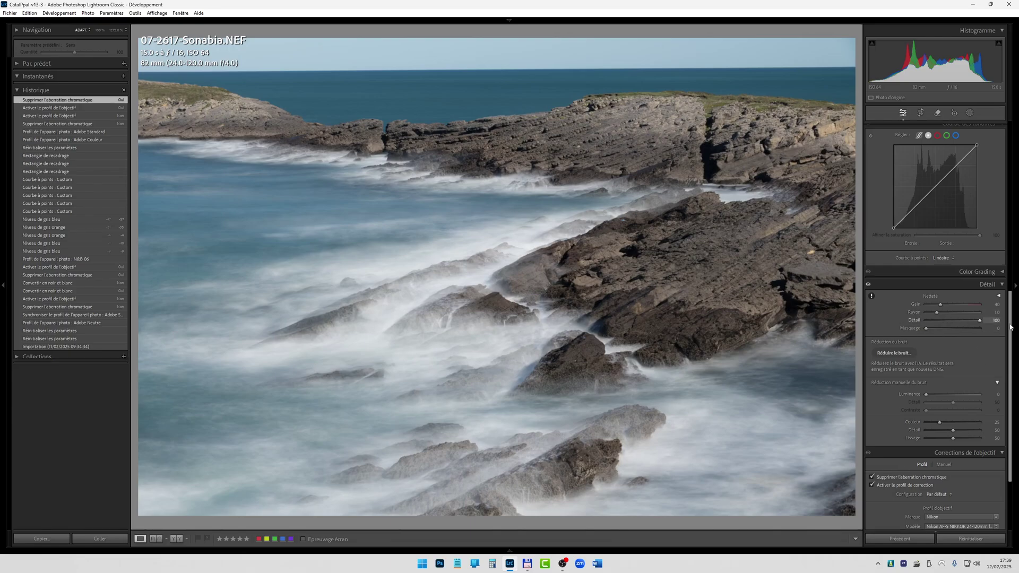
Browse the black-and-white profiles and apply the N&B 06 profile to the seascape photo.
{"action": "scroll", "coordinate": [904, 406], "scroll_direction": "up", "scroll_amount": 10}
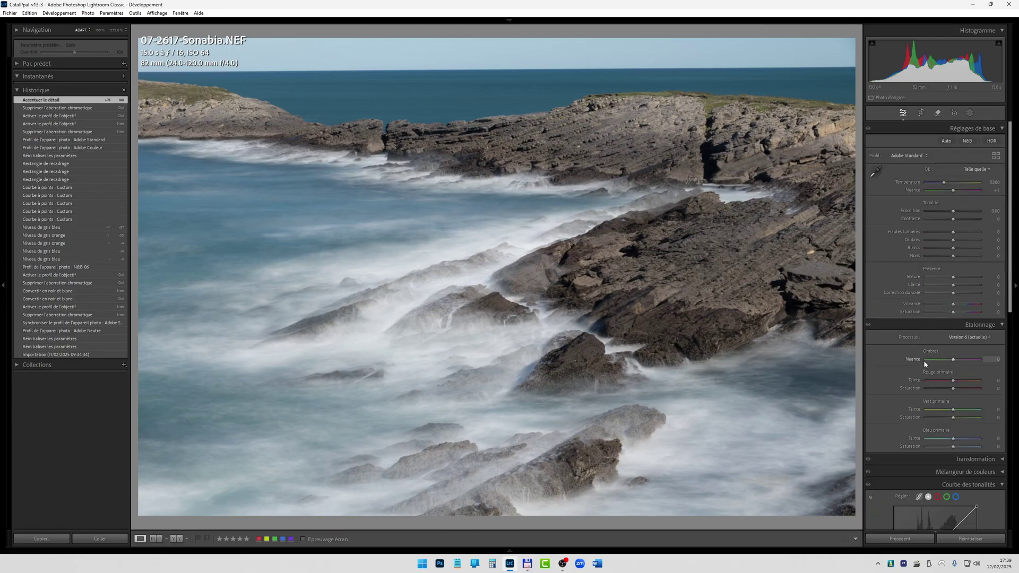
{"action": "left_click", "coordinate": [908, 155]}
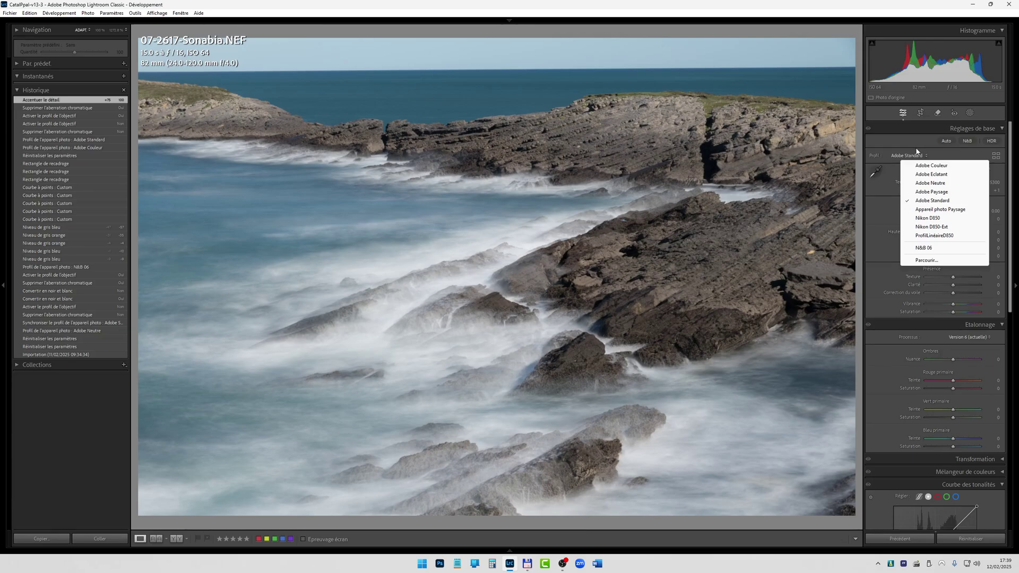
{"action": "left_click", "coordinate": [995, 156]}
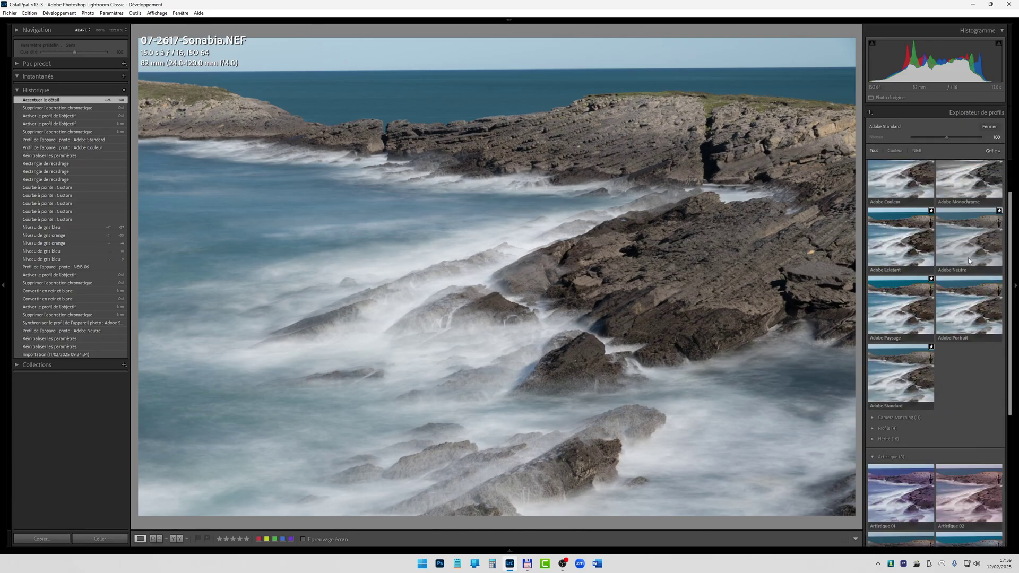
{"action": "scroll", "coordinate": [915, 380], "scroll_direction": "down", "scroll_amount": 3}
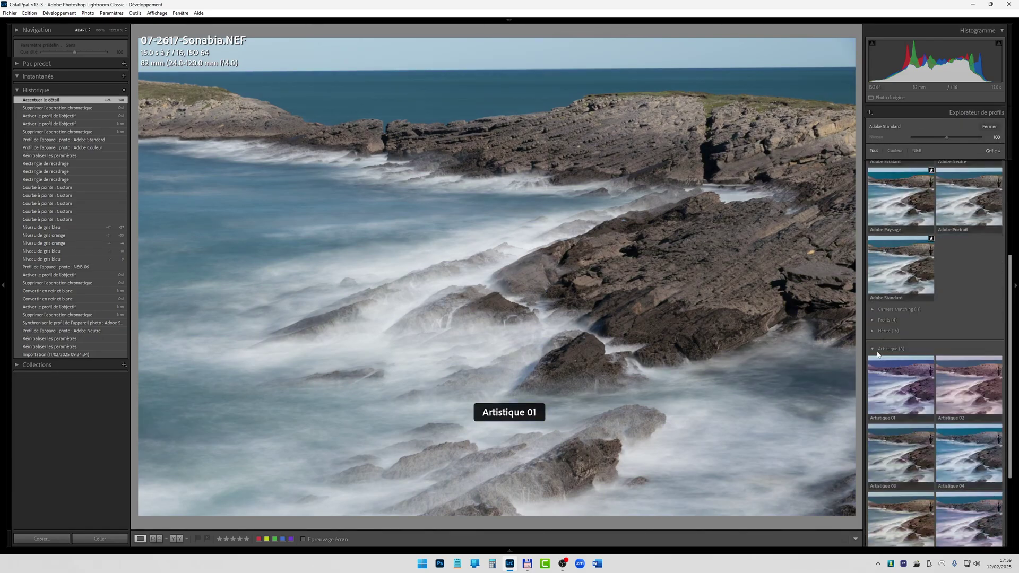
{"action": "left_click", "coordinate": [877, 352]}
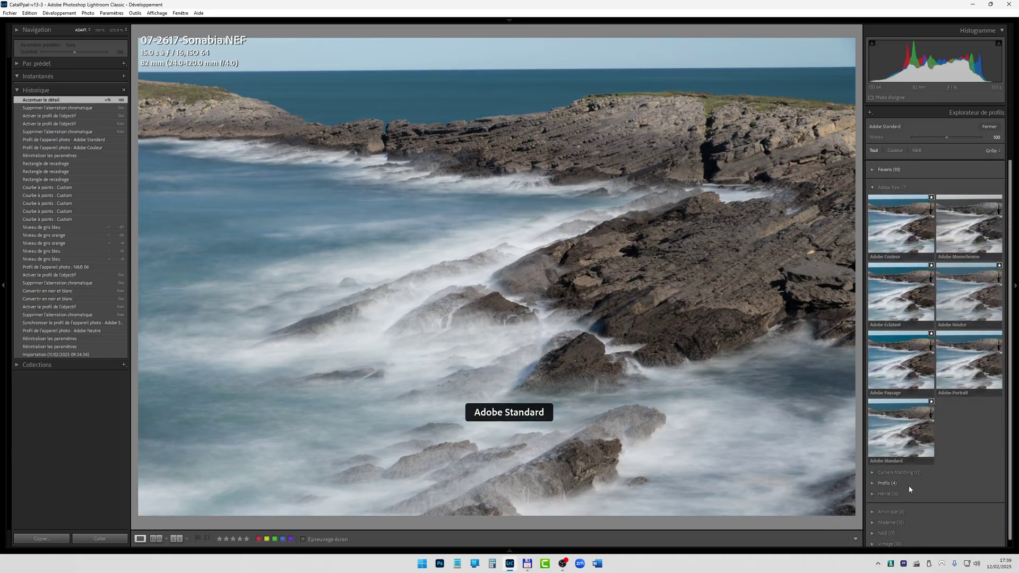
{"action": "left_click", "coordinate": [882, 533]}
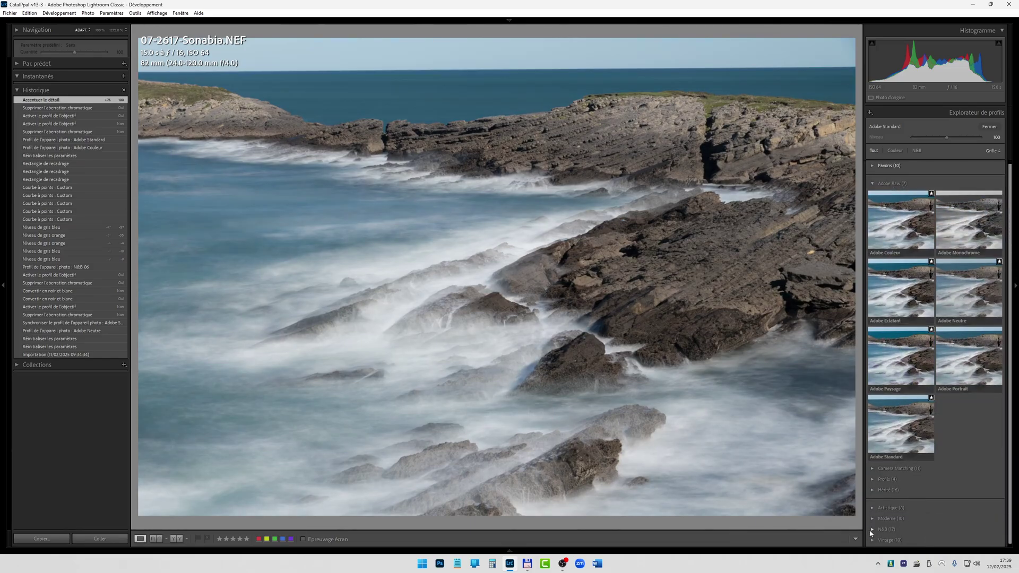
{"action": "left_click", "coordinate": [877, 185]}
{"action": "scroll", "coordinate": [956, 255], "scroll_direction": "down", "scroll_amount": 2}
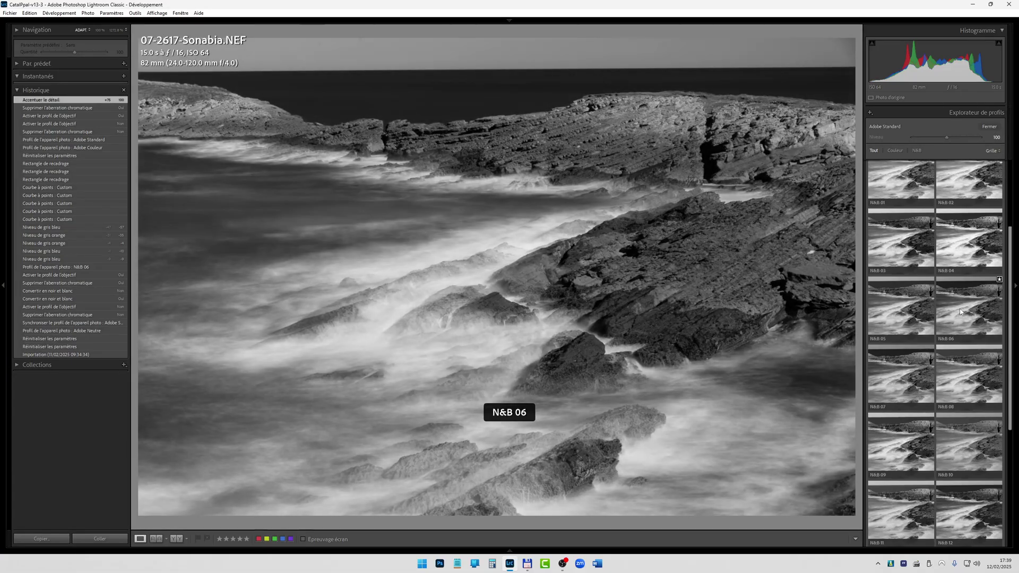
{"action": "left_click", "coordinate": [959, 311]}
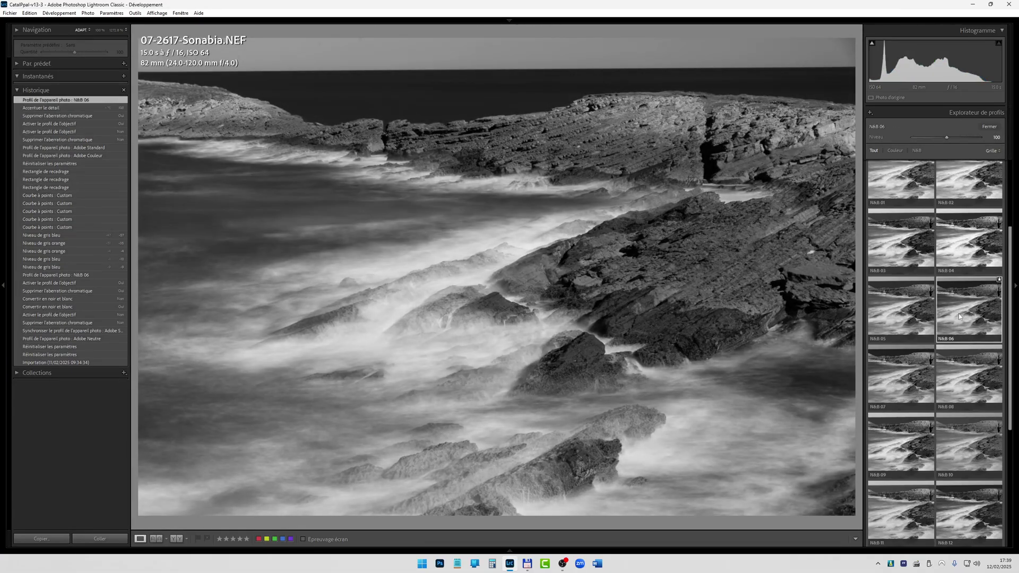
{"action": "left_click", "coordinate": [989, 127]}
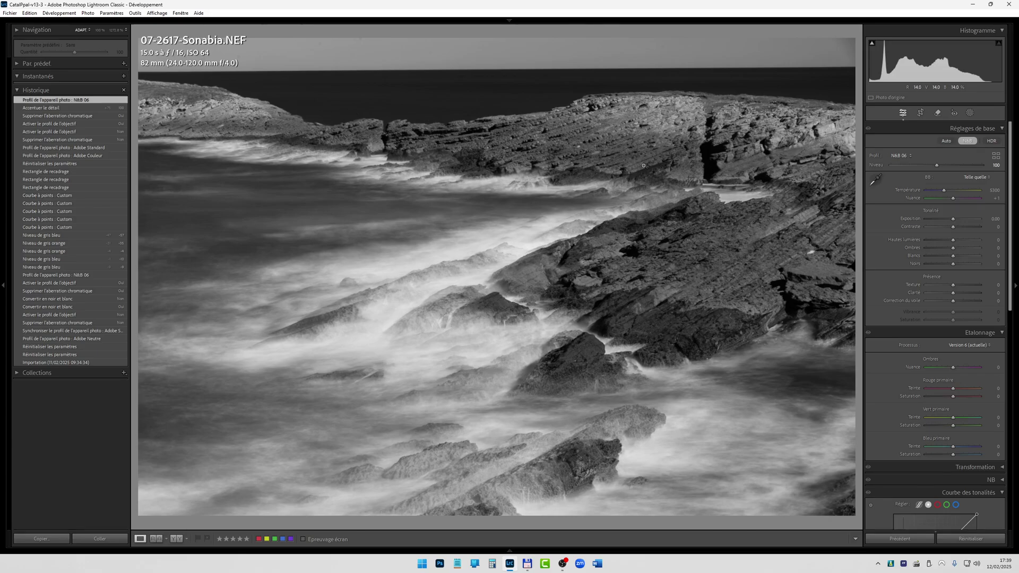
Crop the seascape at a 16 x 9 ratio, removing the sky and horizon and framing the waves and rocks.
{"action": "left_click", "coordinate": [921, 112]}
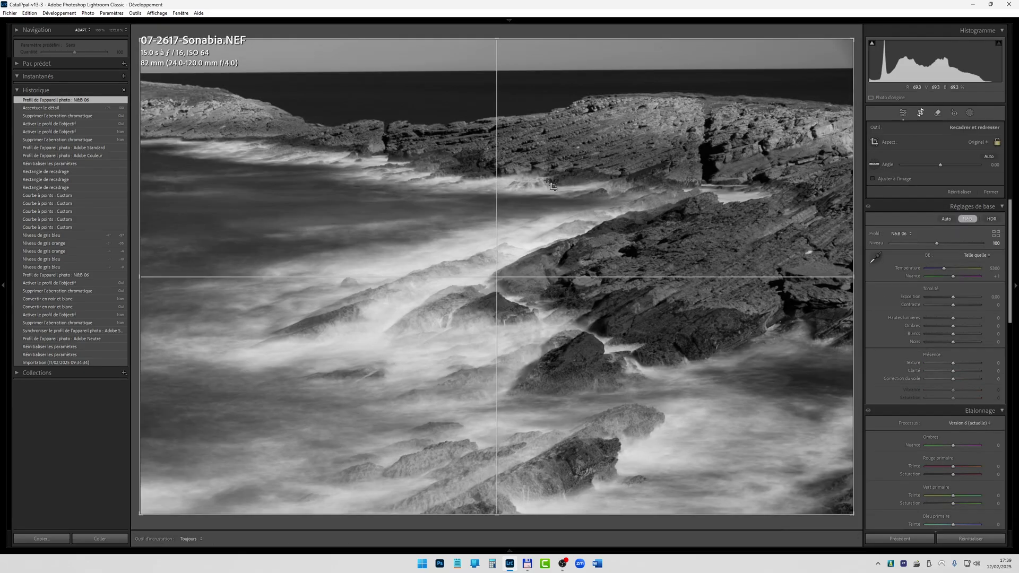
{"action": "left_click_drag", "start_coordinate": [140, 38], "coordinate": [202, 79]}
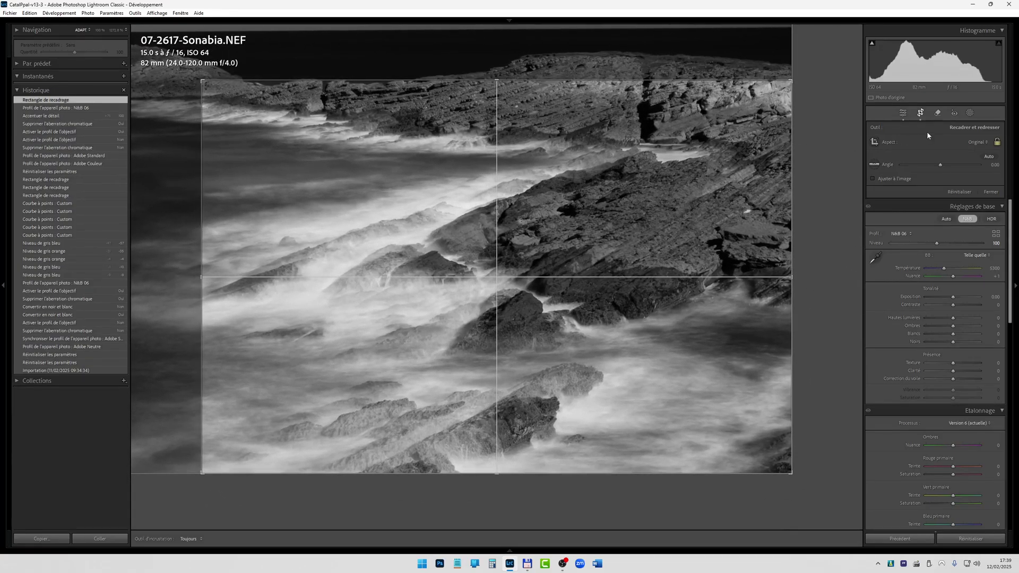
{"action": "left_click", "coordinate": [978, 142]}
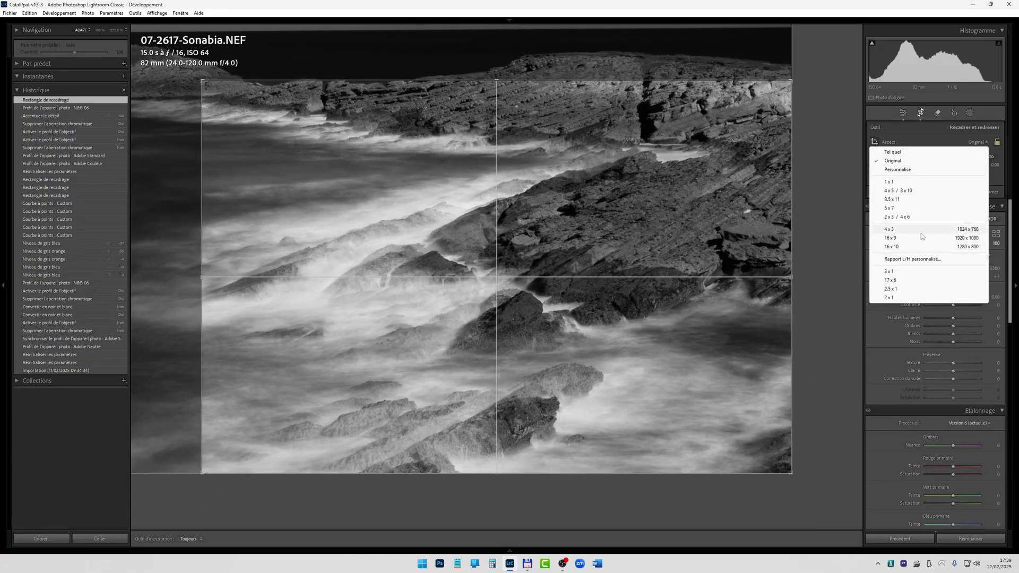
{"action": "left_click", "coordinate": [922, 236]}
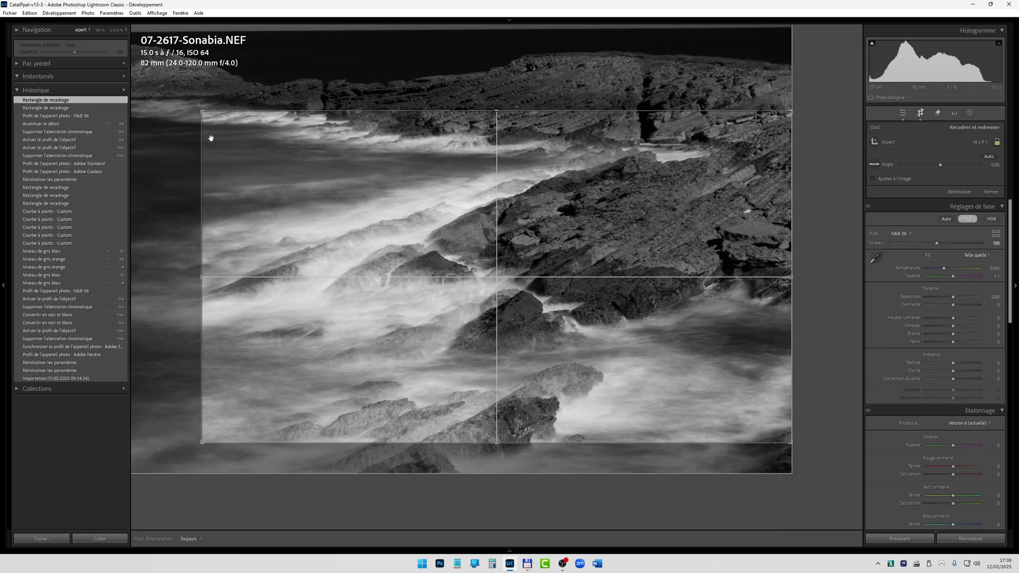
{"action": "left_click_drag", "start_coordinate": [201, 112], "coordinate": [191, 103]}
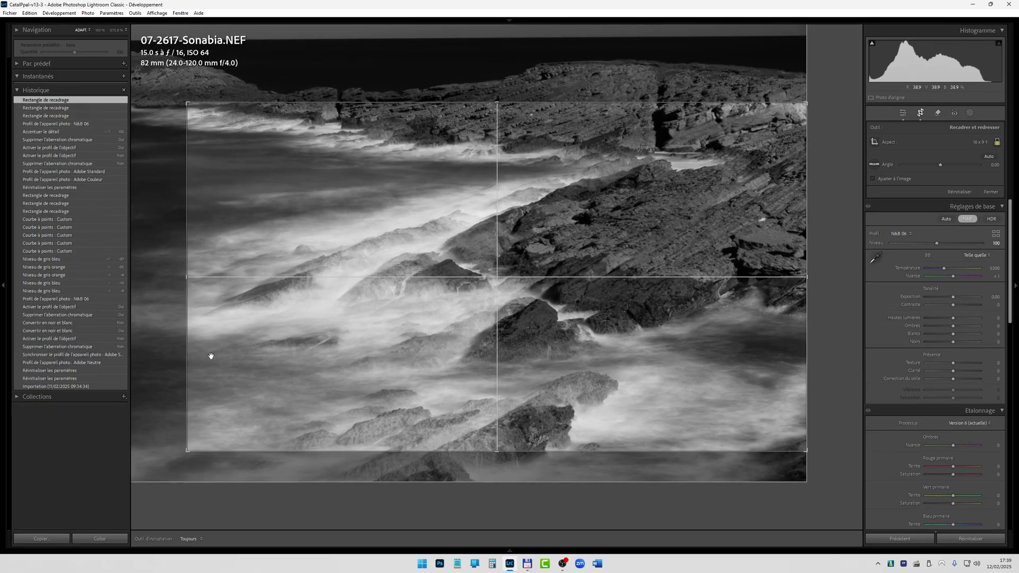
{"action": "left_click_drag", "start_coordinate": [186, 452], "coordinate": [150, 474]}
{"action": "left_click_drag", "start_coordinate": [403, 353], "coordinate": [409, 351]}
{"action": "key", "text": "r"}
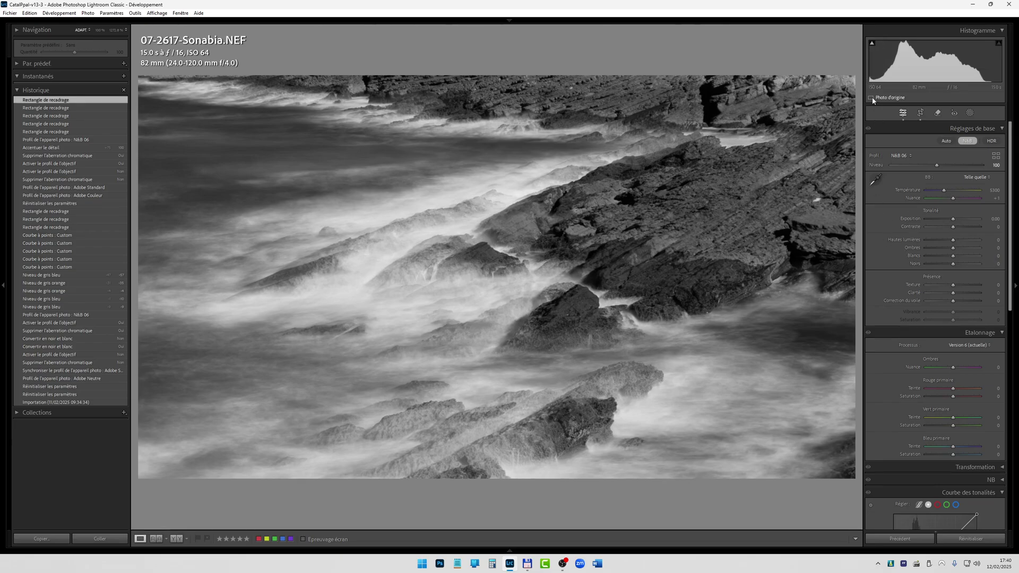
Set the seascape's whites (Blancs) to +51 and its blacks (Noirs) to +11.
{"action": "left_click", "coordinate": [872, 45]}
{"action": "left_click", "coordinate": [872, 44]}
{"action": "left_click_drag", "start_coordinate": [953, 264], "coordinate": [967, 255]}
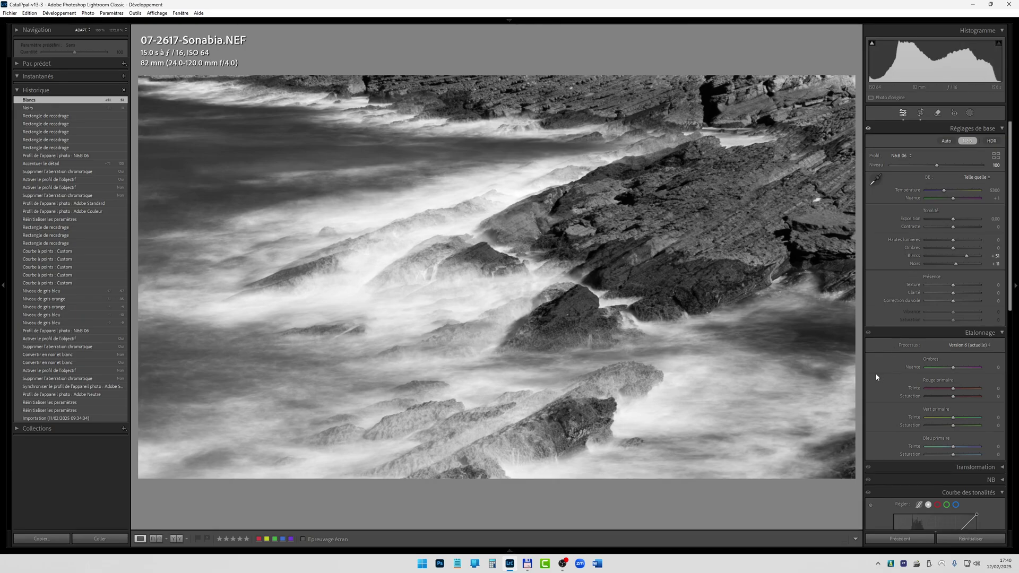
Try Clarté at +100 on the seascape's rocks at 100% magnification, reset it, and set Texture to +32.
{"action": "left_click_drag", "start_coordinate": [954, 287], "coordinate": [957, 286]}
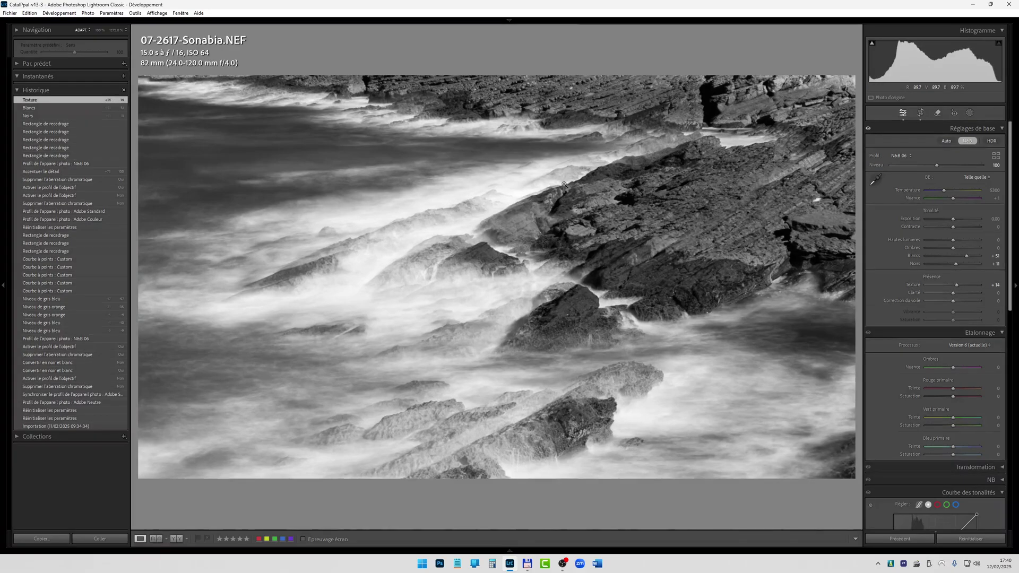
{"action": "left_click", "coordinate": [616, 260]}
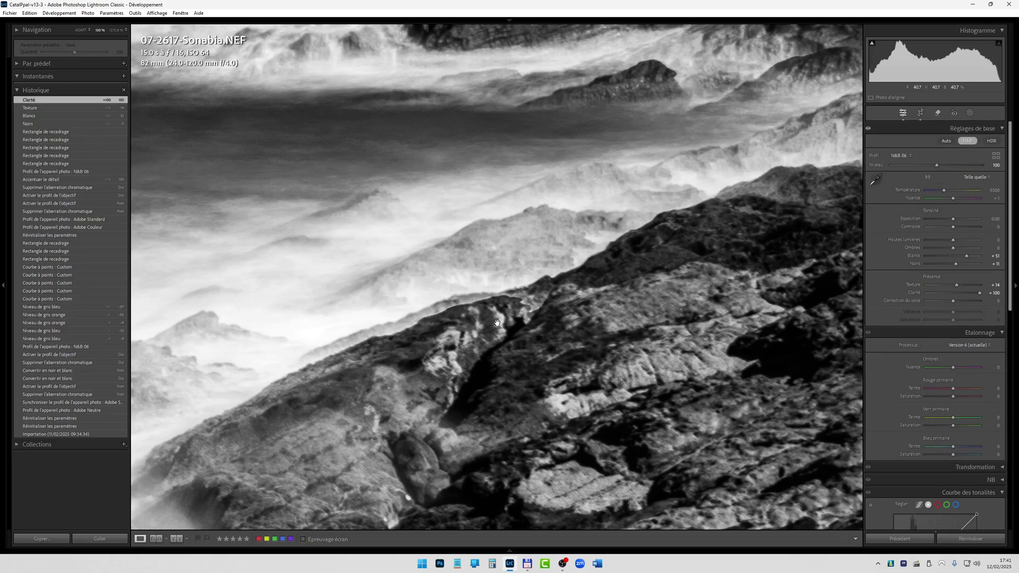
{"action": "double_click", "coordinate": [915, 295]}
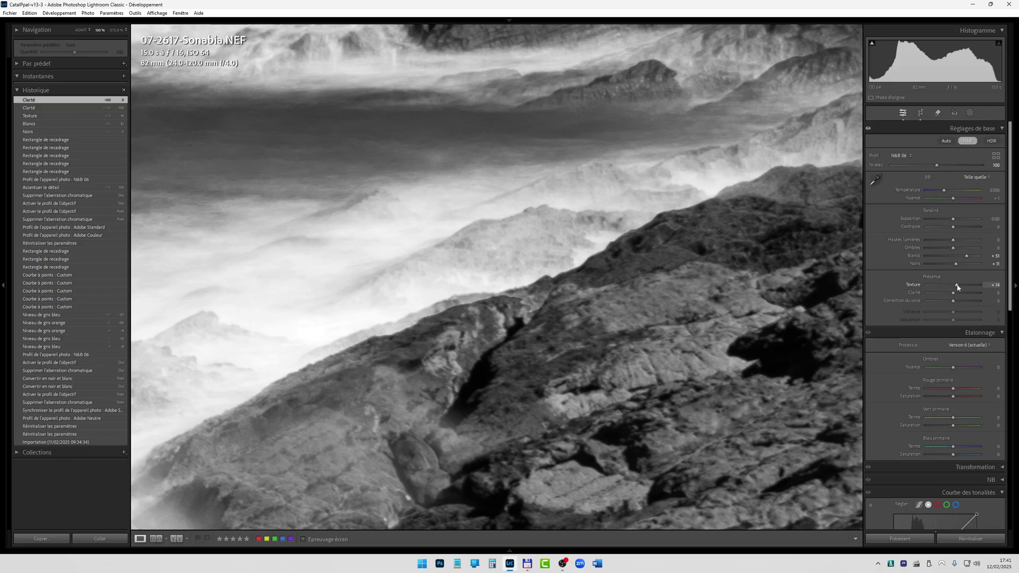
{"action": "left_click_drag", "start_coordinate": [957, 286], "coordinate": [963, 287]}
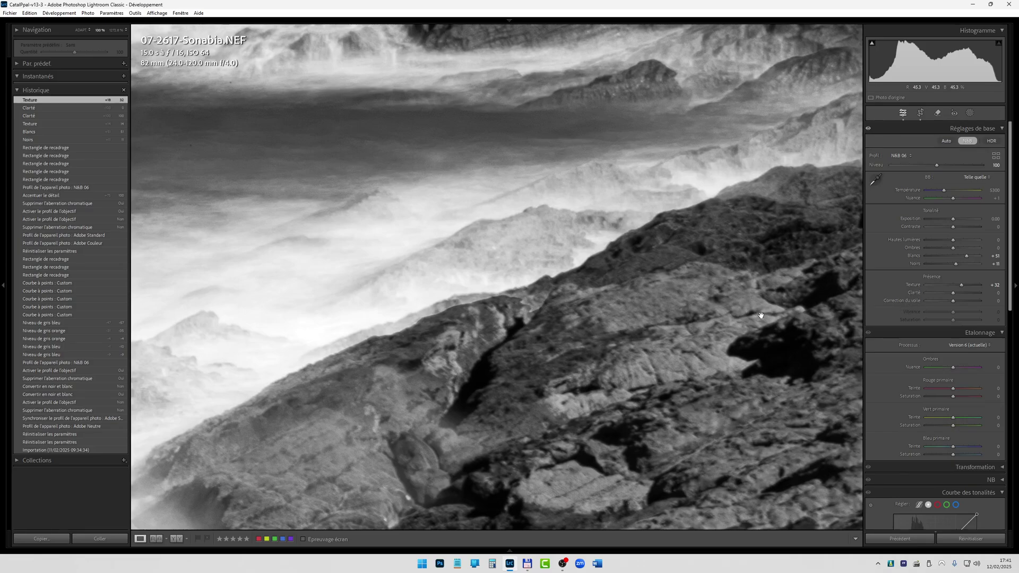
{"action": "left_click", "coordinate": [645, 297]}
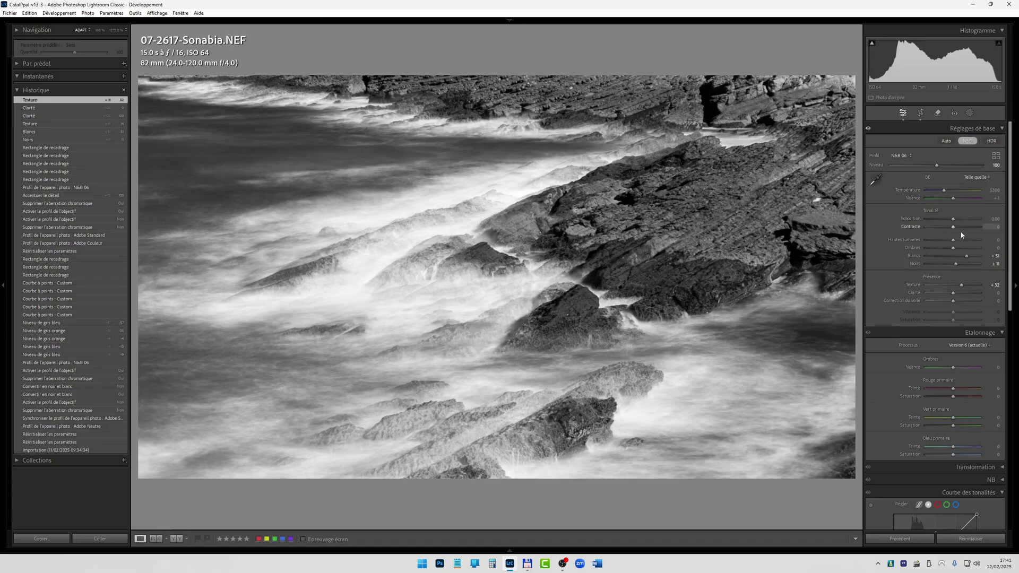
Try a Contraste of +42 on the seascape and undo it.
{"action": "mouse_move", "coordinate": [953, 228]}
{"action": "left_mouse_down"}
{"action": "mouse_move", "coordinate": [927, 227]}
{"action": "mouse_move", "coordinate": [965, 227]}
{"action": "left_mouse_up"}
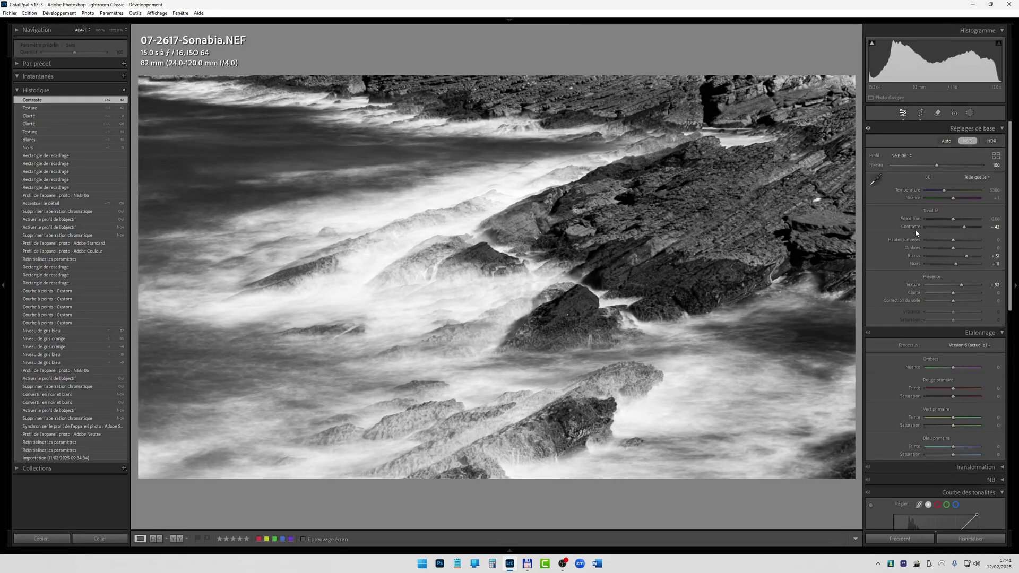
{"action": "key", "text": "ctrl+z"}
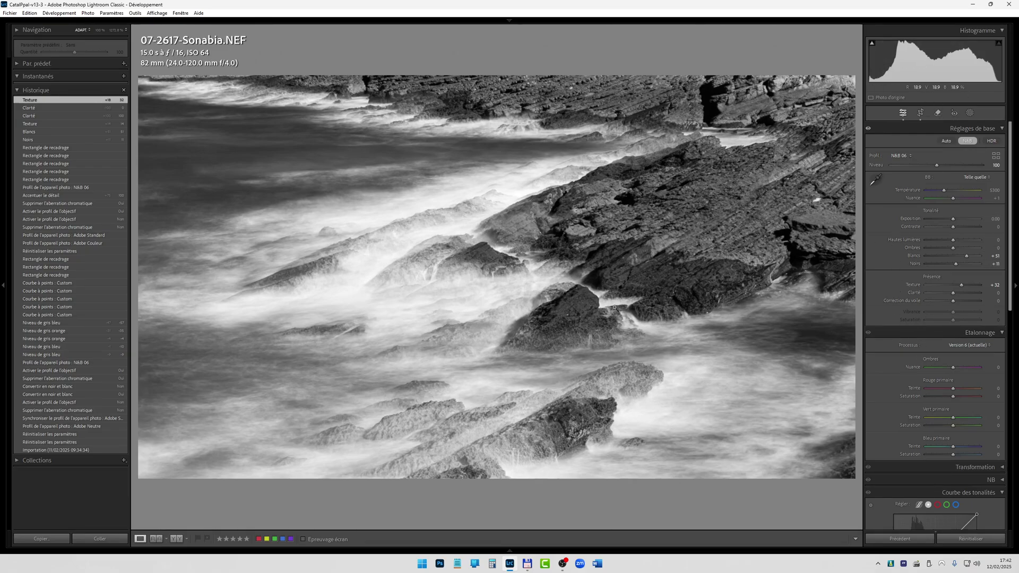
Darken the water and rocks with the targeted black-and-white mix: Bleu -64, Turquoise -10, Orange -57, Jaune -48.
{"action": "scroll", "coordinate": [888, 344], "scroll_direction": "down", "scroll_amount": 5}
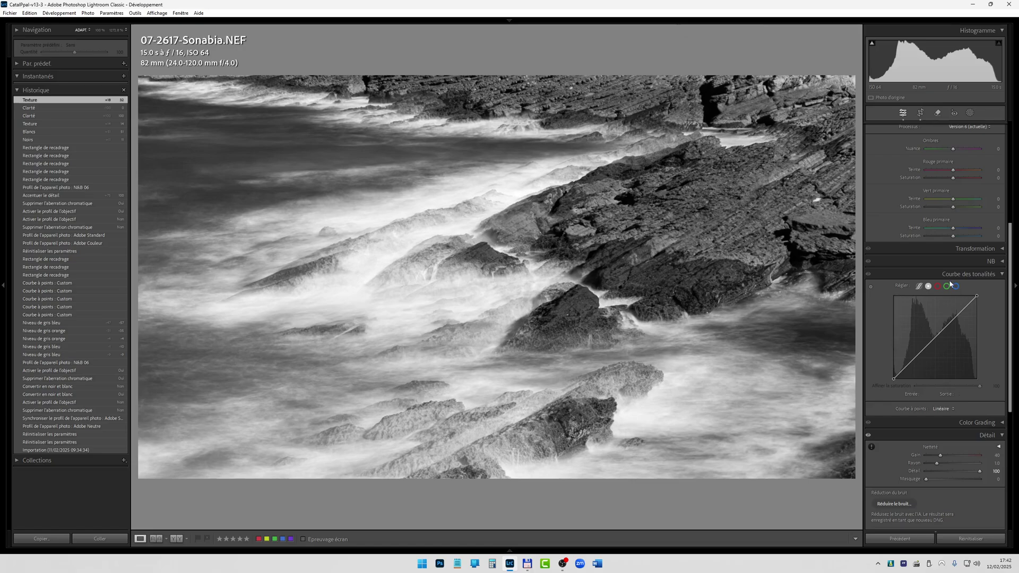
{"action": "left_click", "coordinate": [961, 261]}
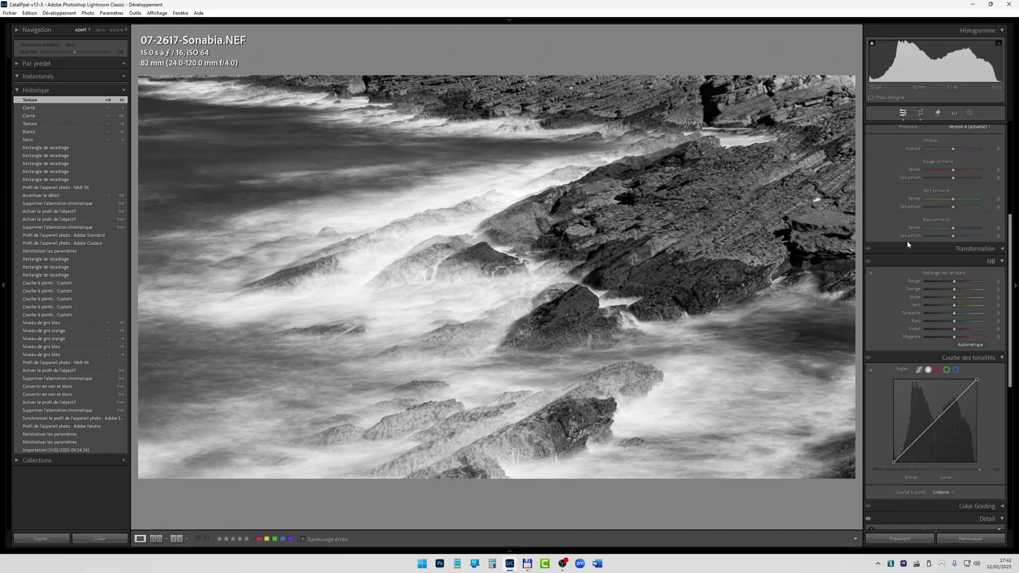
{"action": "left_click", "coordinate": [871, 274]}
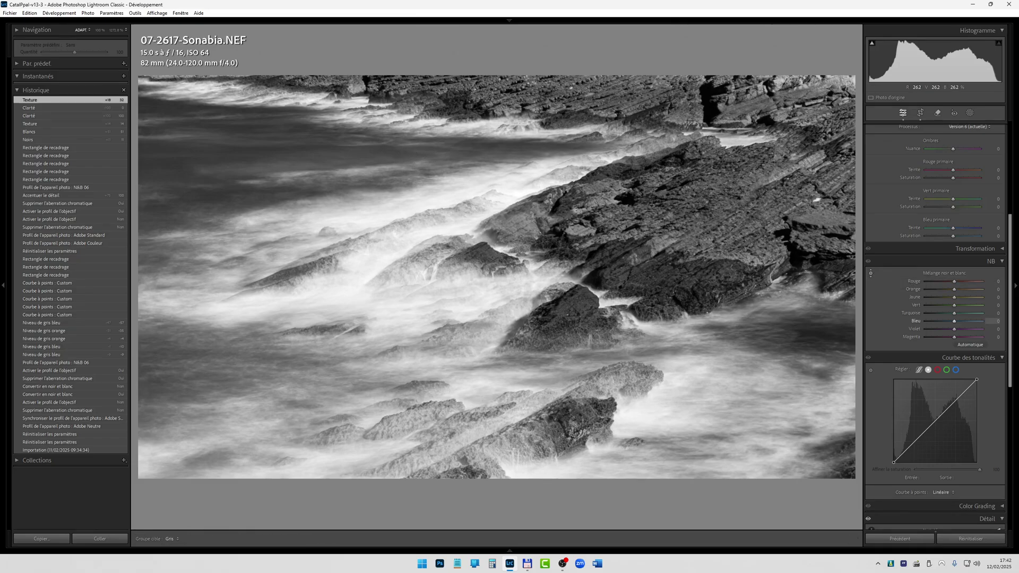
{"action": "mouse_move", "coordinate": [297, 159]}
{"action": "left_mouse_down"}
{"action": "mouse_move", "coordinate": [297, 183]}
{"action": "mouse_move", "coordinate": [298, 172]}
{"action": "left_mouse_up"}
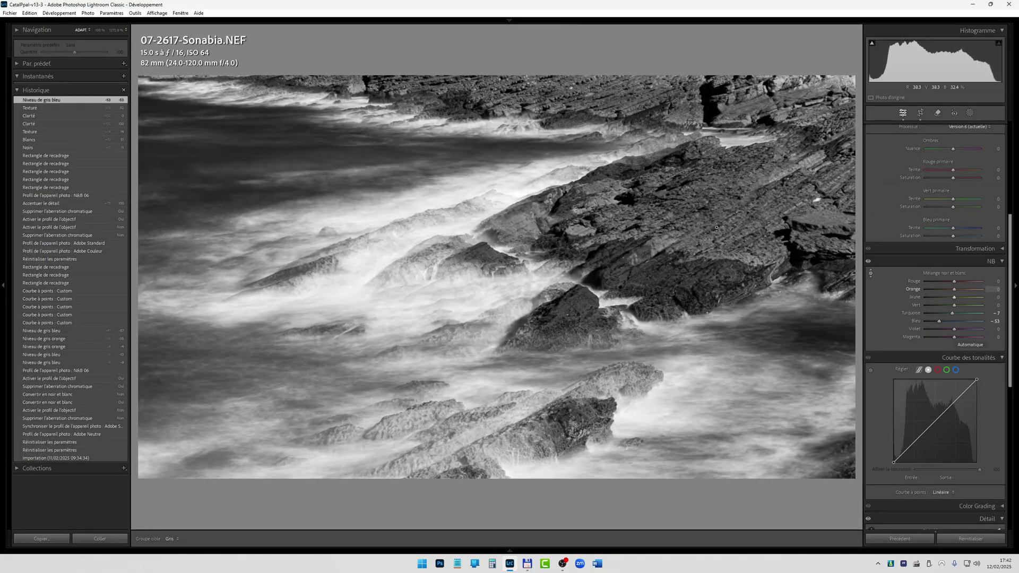
{"action": "left_click_drag", "start_coordinate": [699, 227], "coordinate": [699, 256]}
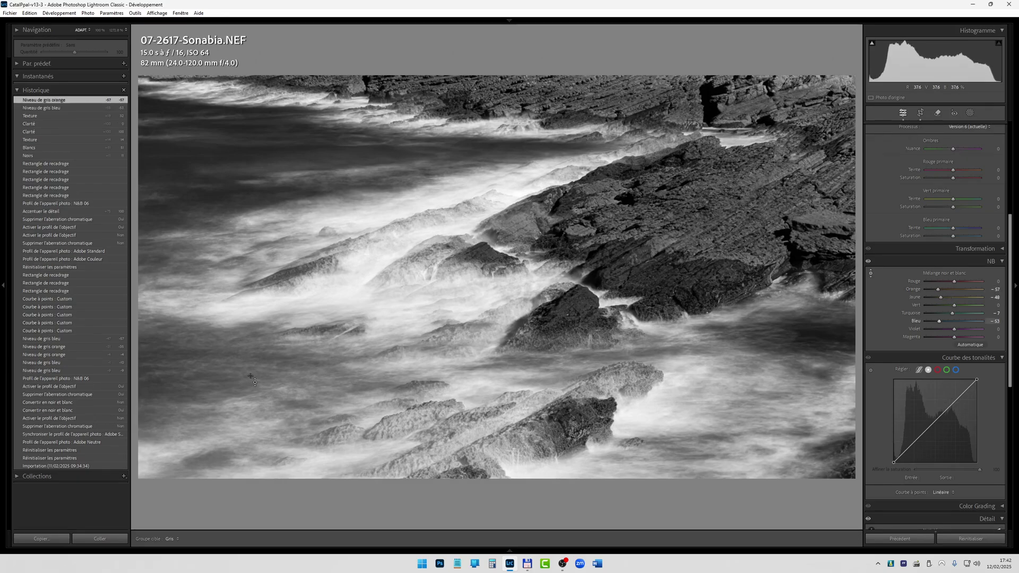
{"action": "left_click_drag", "start_coordinate": [524, 261], "coordinate": [525, 263]}
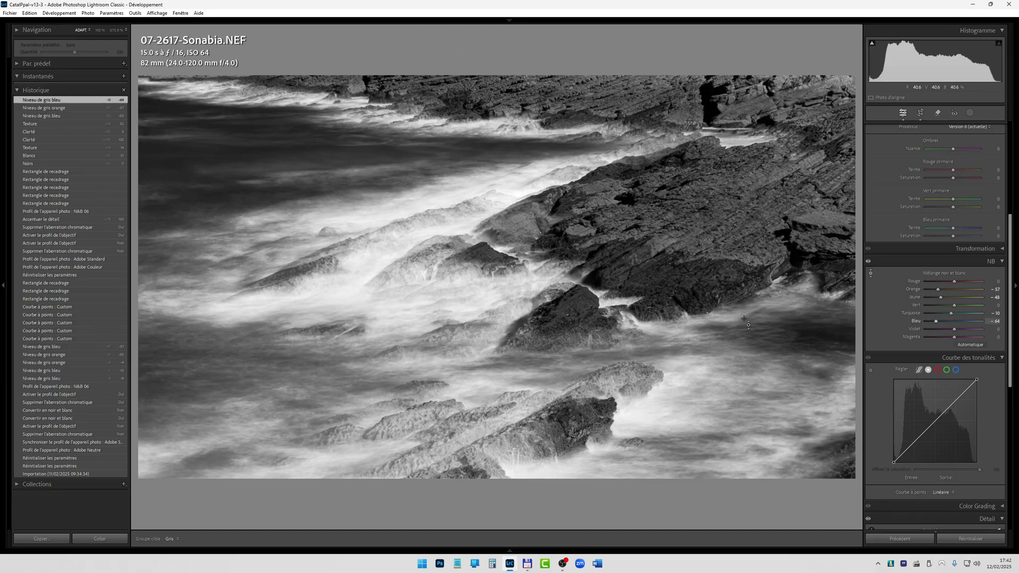
Compare the black-and-white seascape with its unedited colour version.
{"action": "key", "text": "alt"}
{"action": "key", "text": "backslash"}
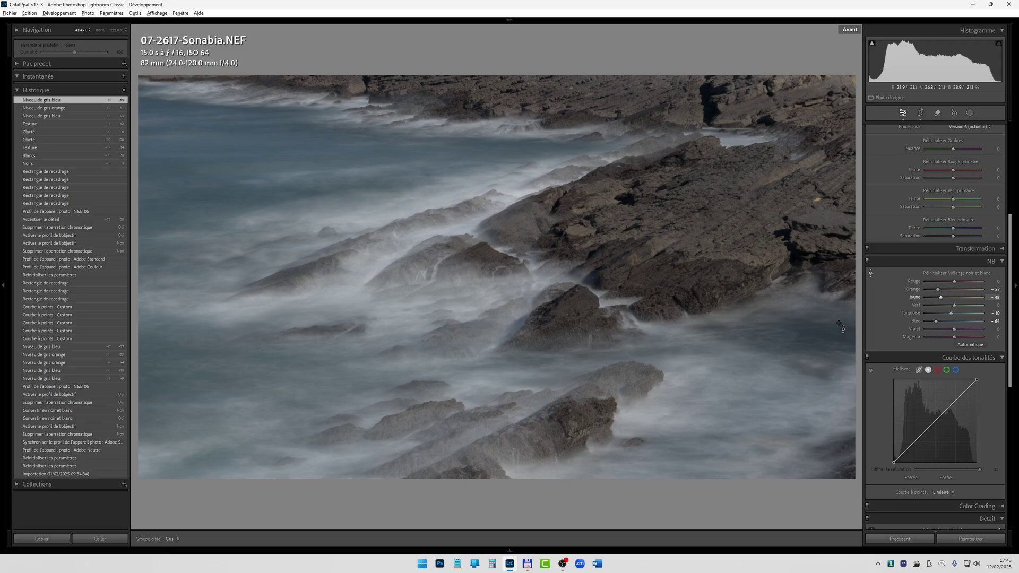
{"action": "key", "text": "backslash"}
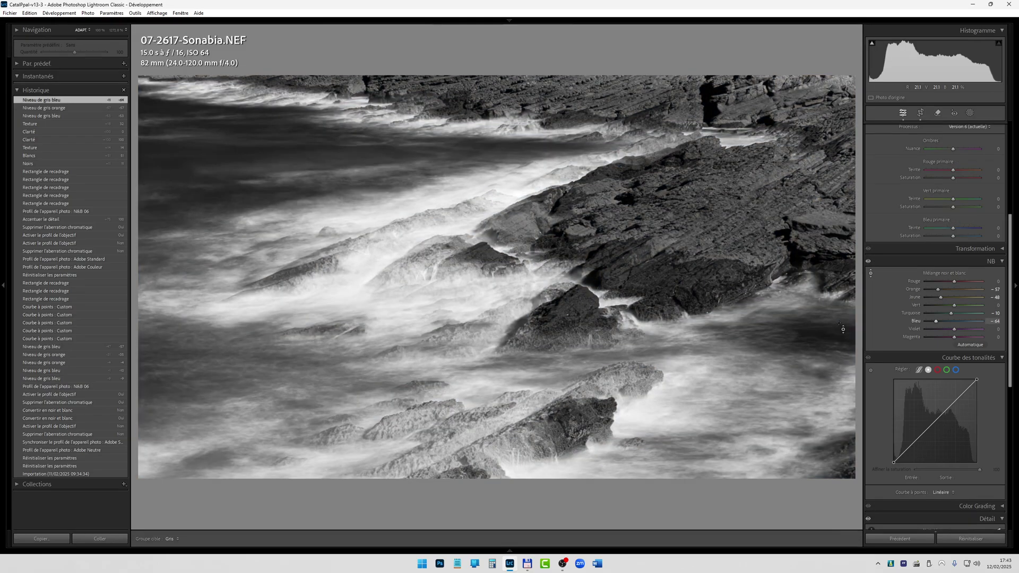
{"action": "key", "text": "alt"}
{"action": "key", "text": "backslash"}
{"action": "key", "text": "backslash"}
Open the studio portrait from the library grid for developing and raise its exposure to +0.76.
{"action": "key", "text": "g"}
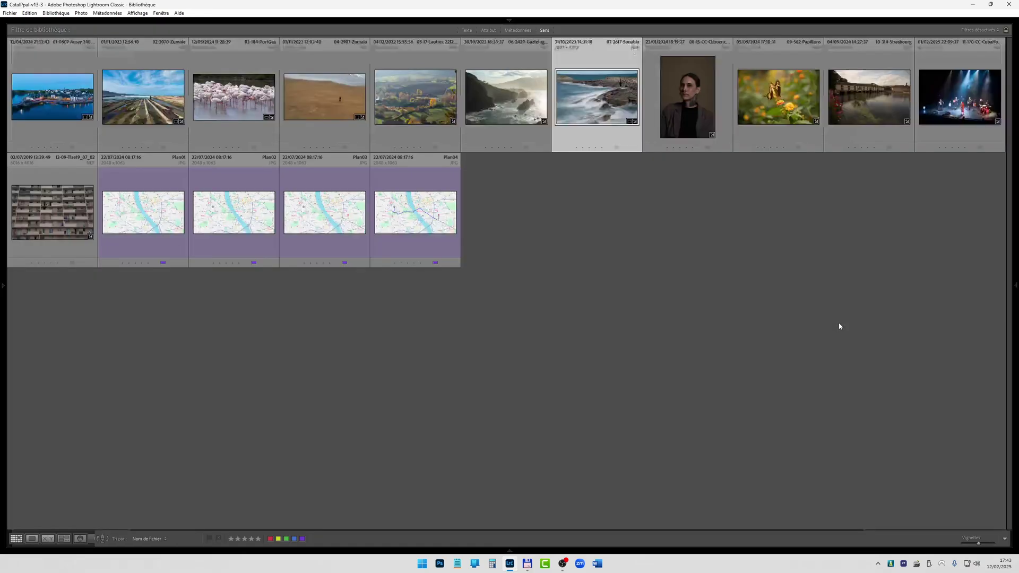
{"action": "double_click", "coordinate": [690, 128]}
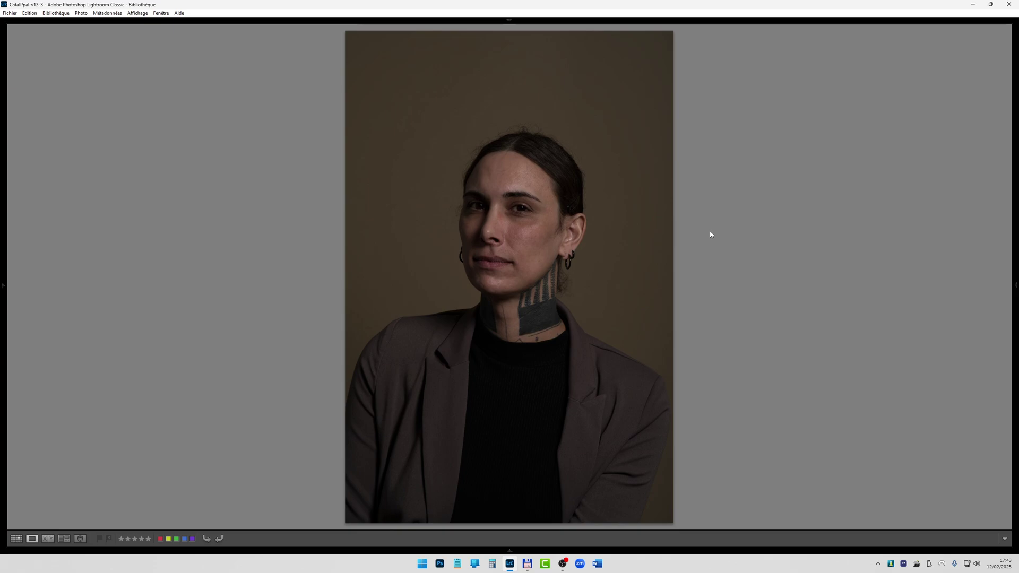
{"action": "key", "text": "d"}
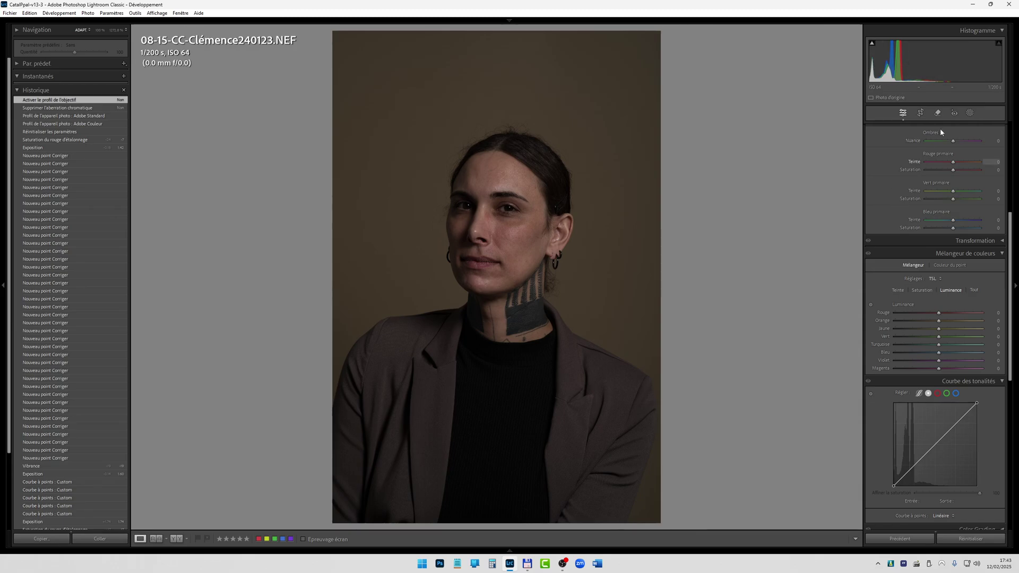
{"action": "left_click_drag", "start_coordinate": [921, 62], "coordinate": [924, 62]}
Enable chromatic aberration removal and lens profile correction for the portrait, and set the sharpening Detail to 100.
{"action": "scroll", "coordinate": [909, 380], "scroll_direction": "down", "scroll_amount": 7}
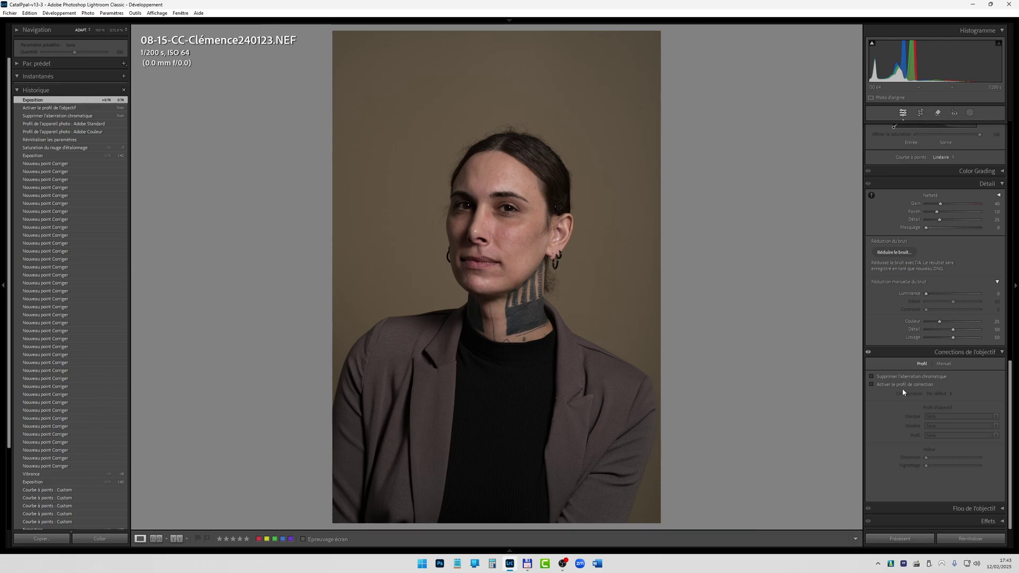
{"action": "left_click", "coordinate": [872, 376]}
{"action": "left_click", "coordinate": [872, 384]}
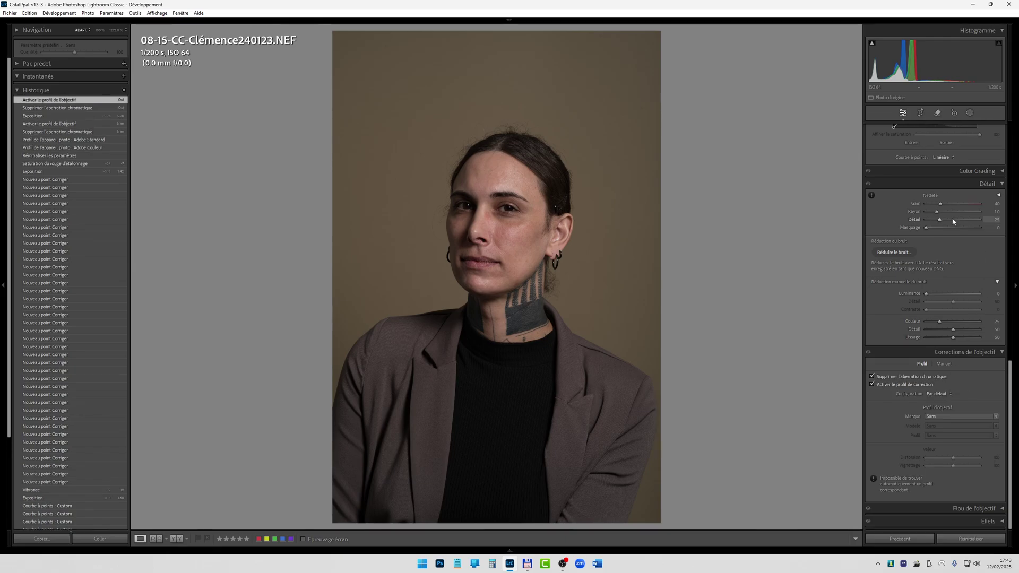
{"action": "left_click_drag", "start_coordinate": [954, 222], "coordinate": [998, 221]}
Browse the Adobe Raw profiles and apply the Adobe Portrait profile to the portrait.
{"action": "scroll", "coordinate": [950, 236], "scroll_direction": "up", "scroll_amount": 7}
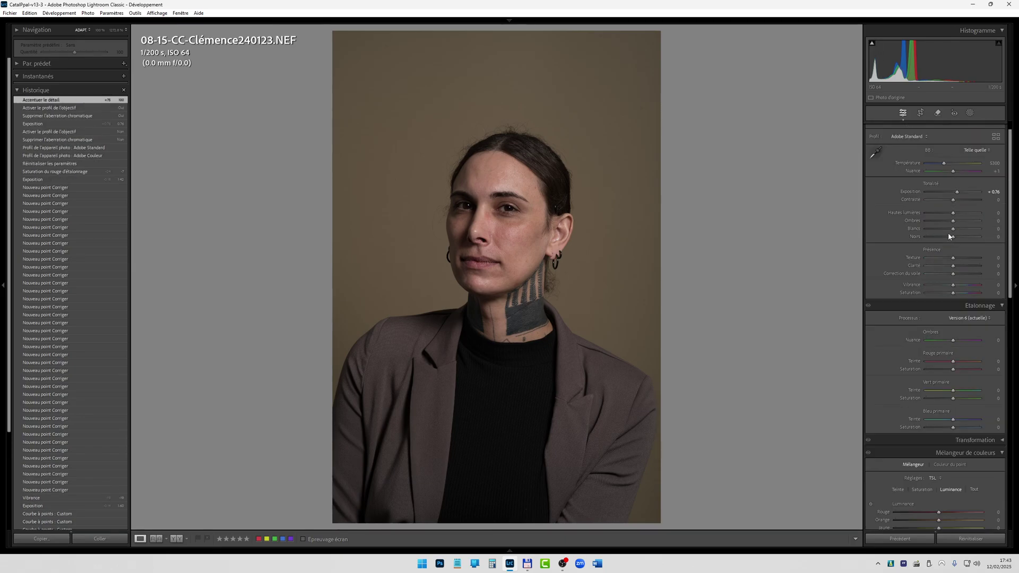
{"action": "scroll", "coordinate": [947, 233], "scroll_direction": "up", "scroll_amount": 1}
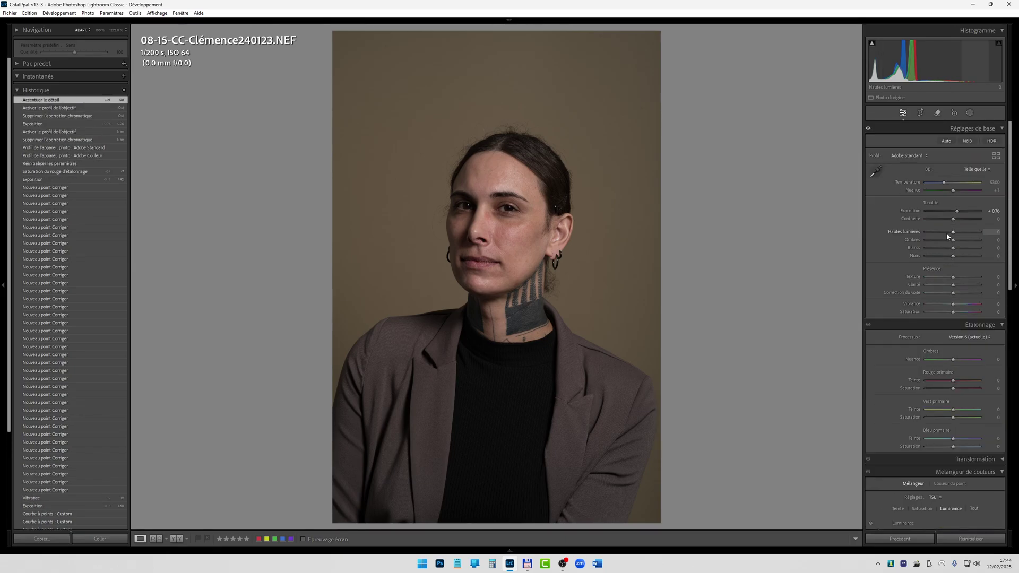
{"action": "left_click", "coordinate": [909, 157]}
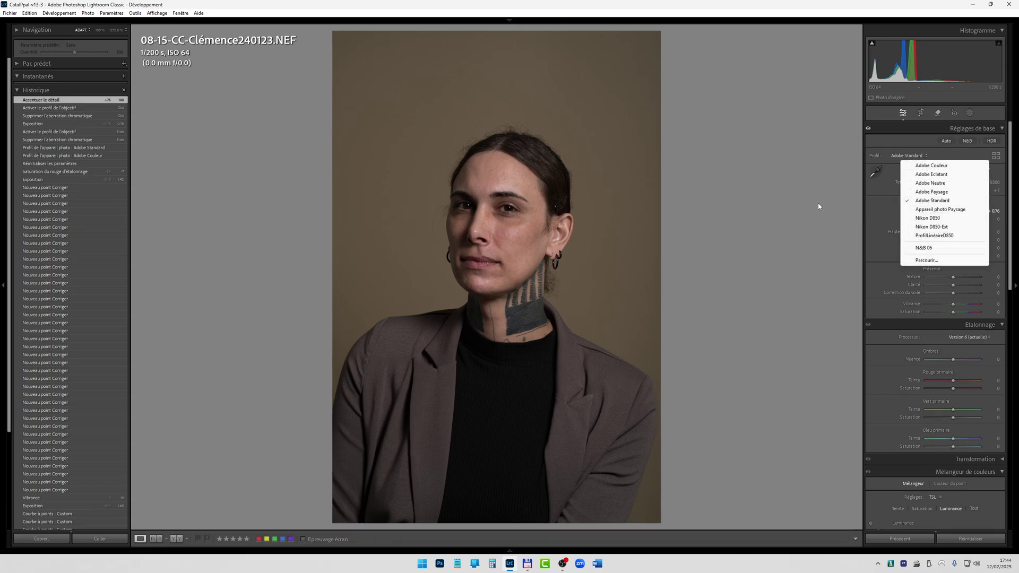
{"action": "left_click", "coordinate": [927, 260]}
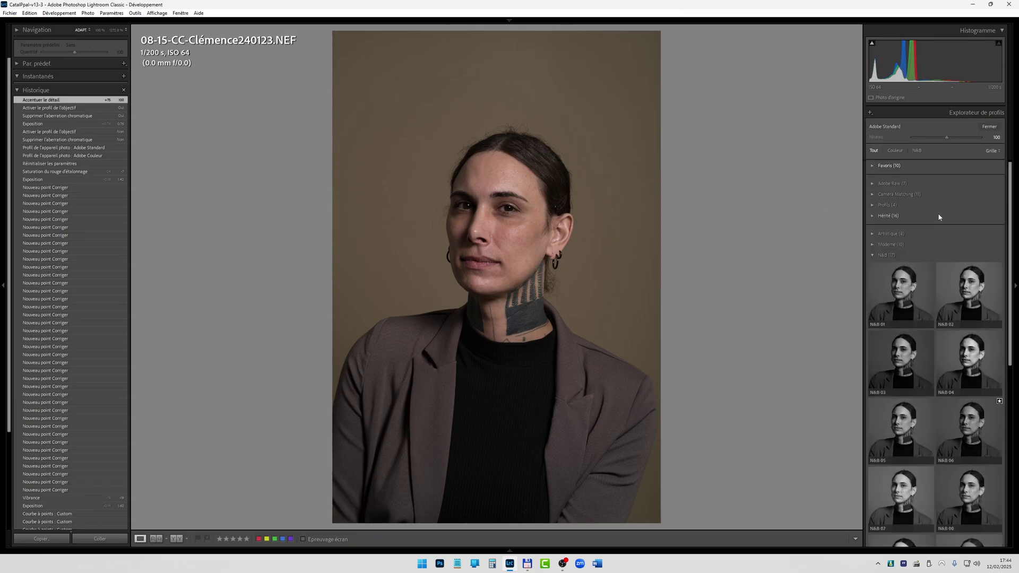
{"action": "left_click", "coordinate": [872, 257]}
{"action": "left_click", "coordinate": [873, 189]}
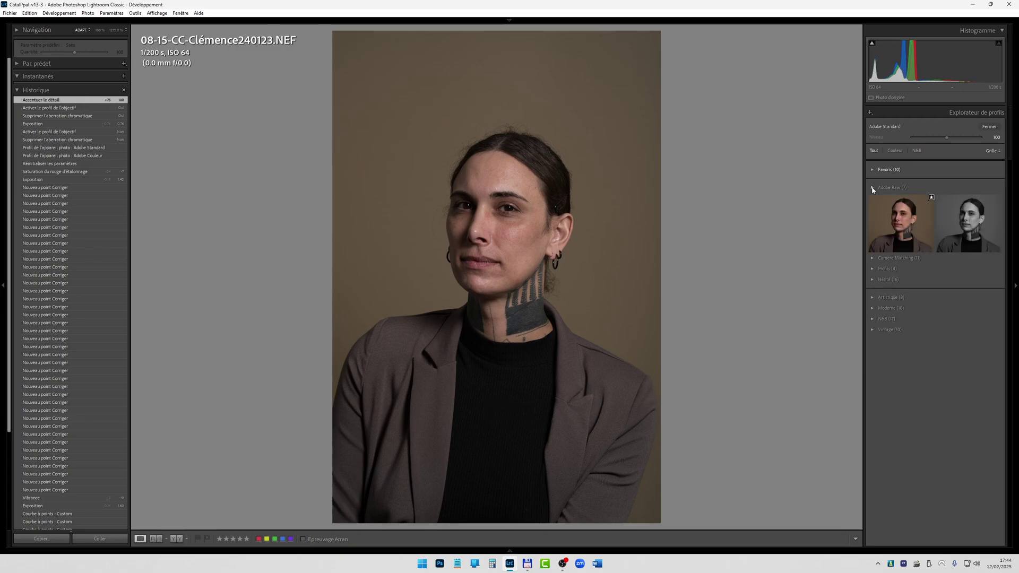
{"action": "left_click", "coordinate": [968, 362]}
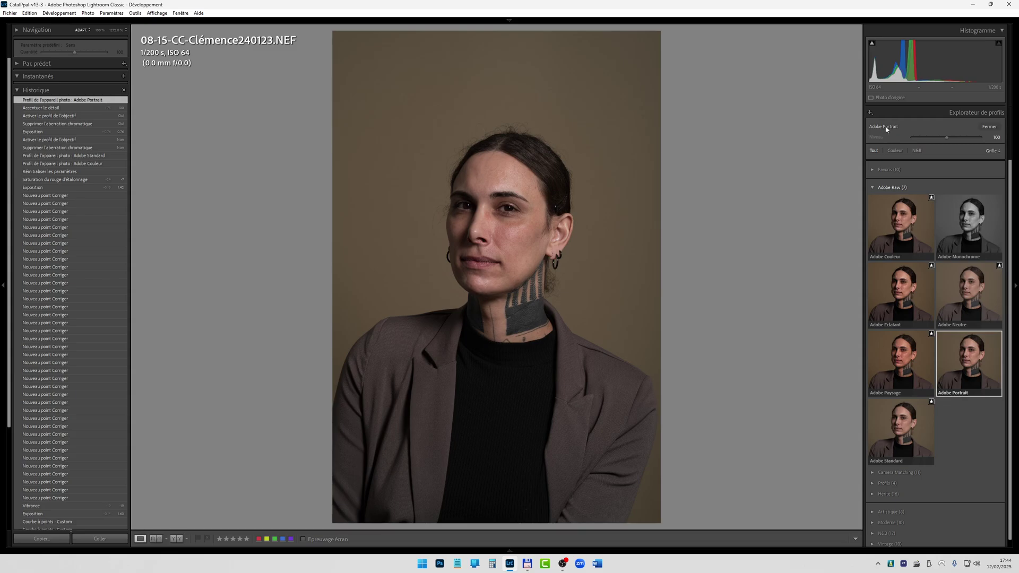
{"action": "left_click", "coordinate": [991, 127]}
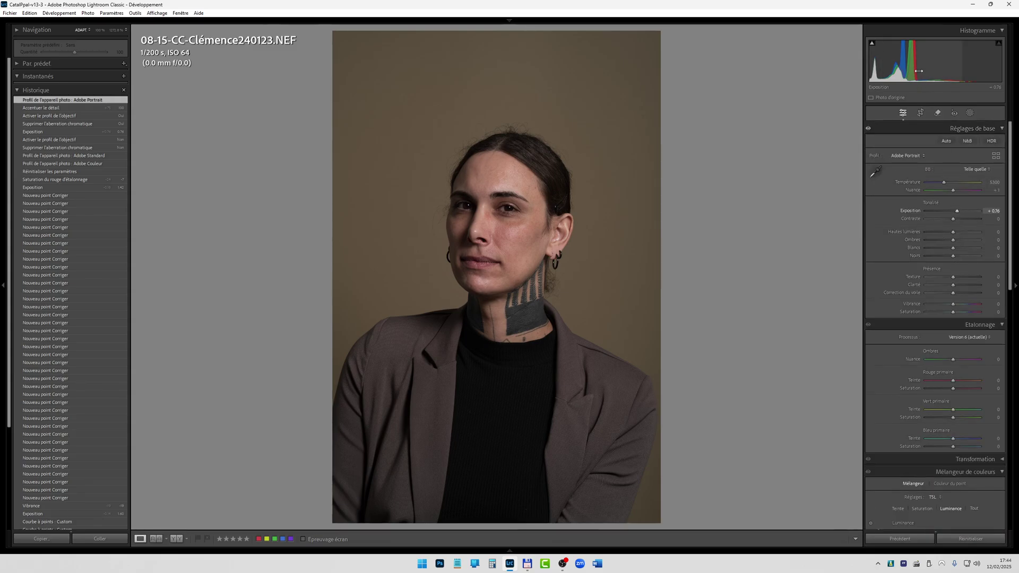
Adjust the portrait's tone to Exposition +0.86 and Ombres +14, and set the calibration's red primary saturation to +13.
{"action": "left_click_drag", "start_coordinate": [924, 64], "coordinate": [924, 65]}
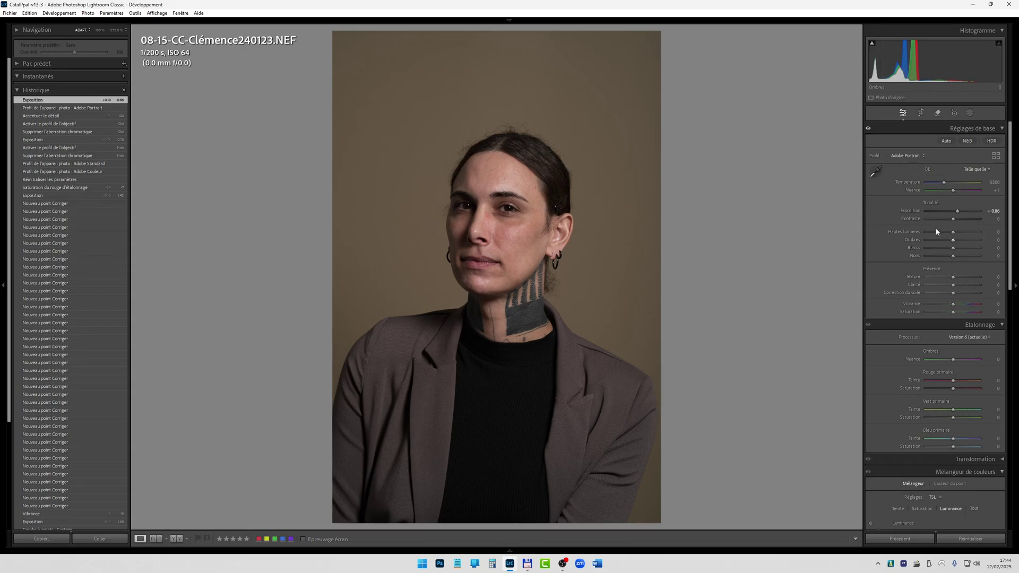
{"action": "left_click_drag", "start_coordinate": [955, 242], "coordinate": [960, 241]}
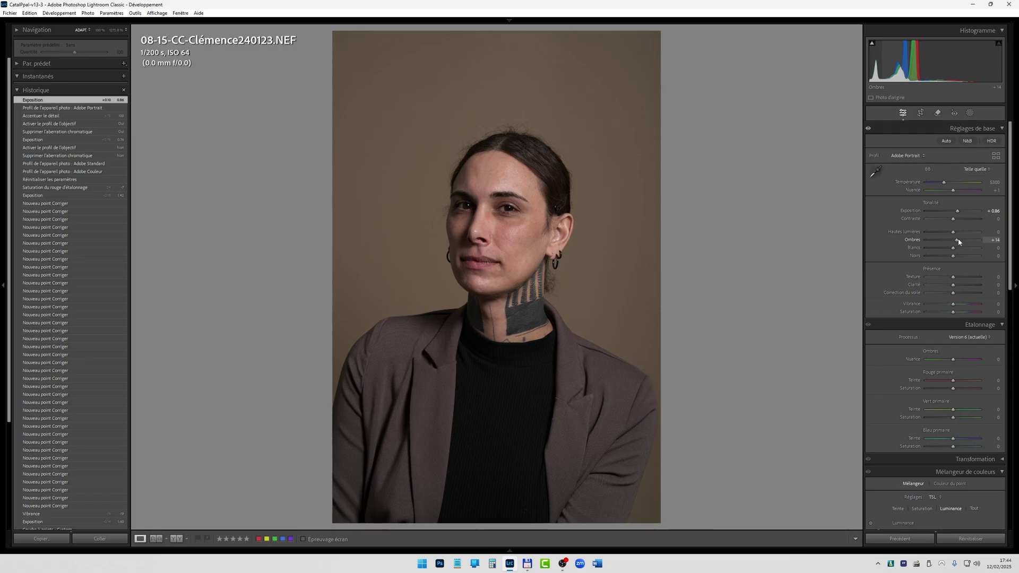
{"action": "left_click_drag", "start_coordinate": [959, 242], "coordinate": [958, 242]}
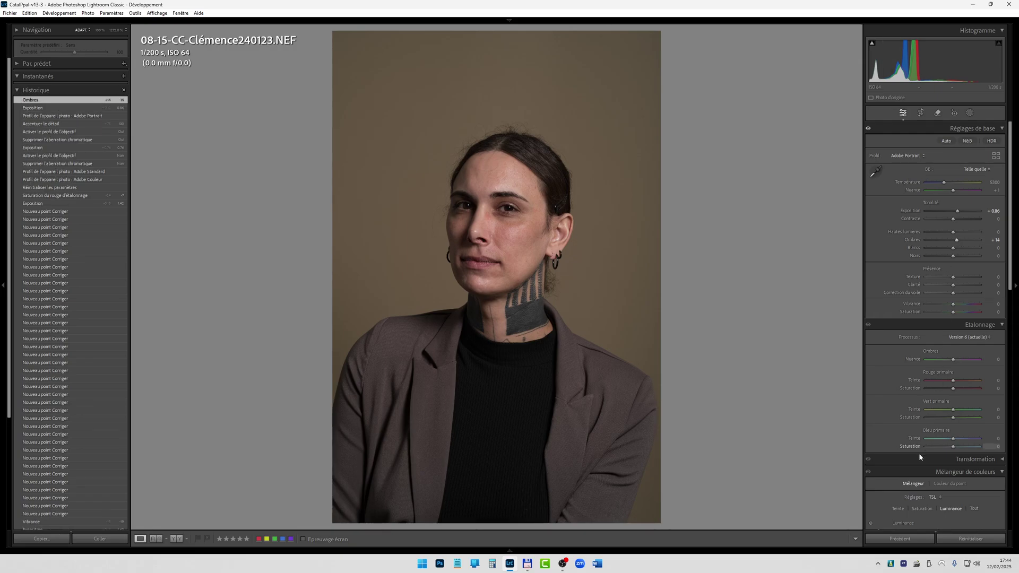
{"action": "left_click", "coordinate": [954, 389]}
{"action": "left_click_drag", "start_coordinate": [956, 389], "coordinate": [959, 392]}
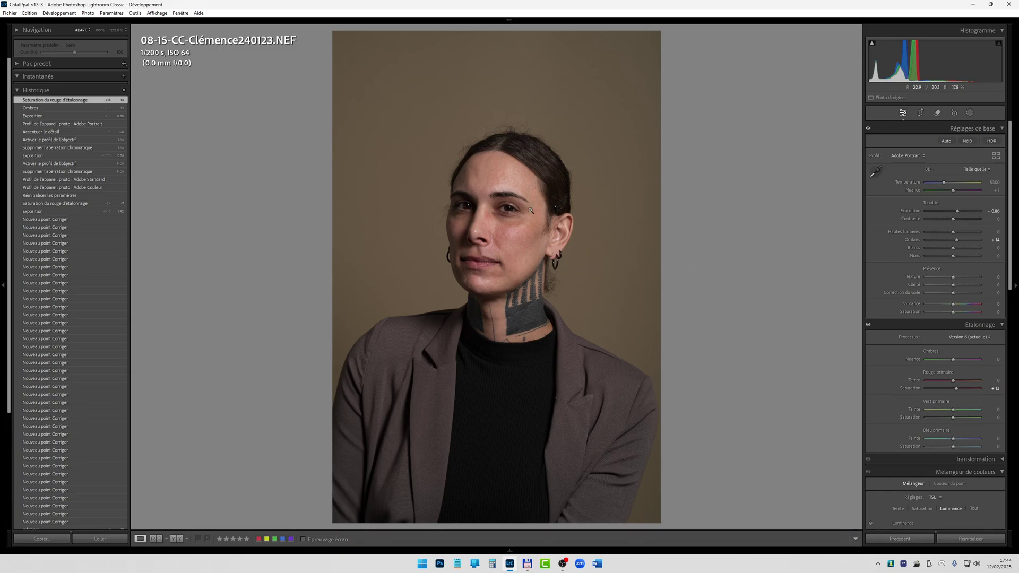
Set up the removal tool in healing mode with a smaller brush and a progressive contour of 76 for retouching the portrait's face.
{"action": "left_click", "coordinate": [535, 195]}
{"action": "left_click_drag", "start_coordinate": [486, 308], "coordinate": [541, 223]}
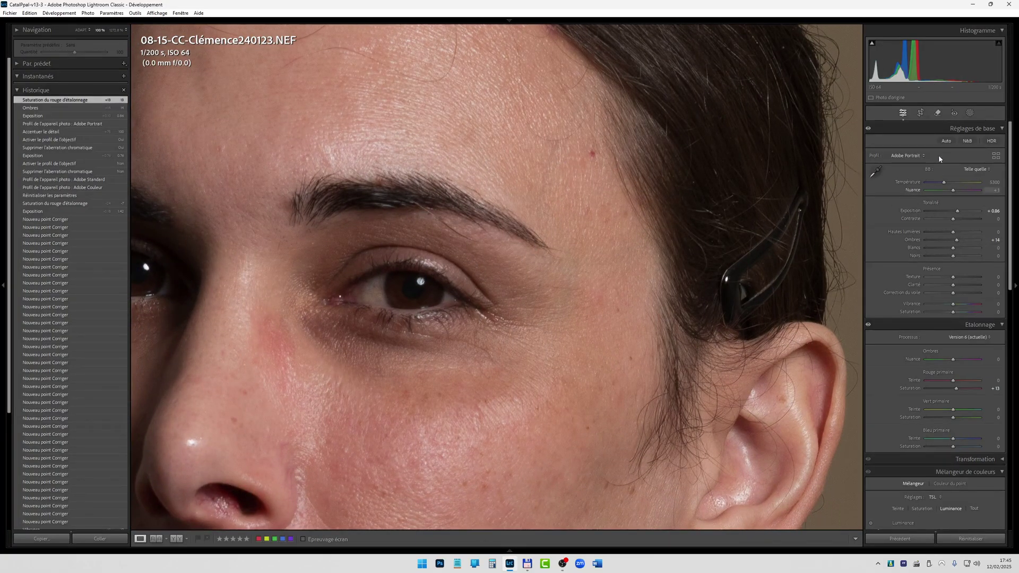
{"action": "left_click", "coordinate": [939, 113]}
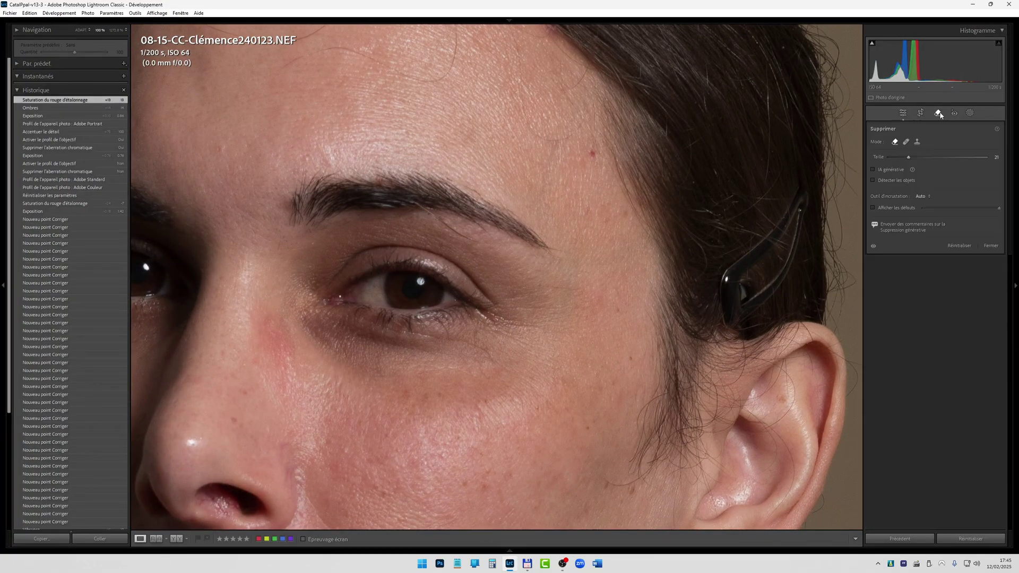
{"action": "left_click", "coordinate": [906, 142]}
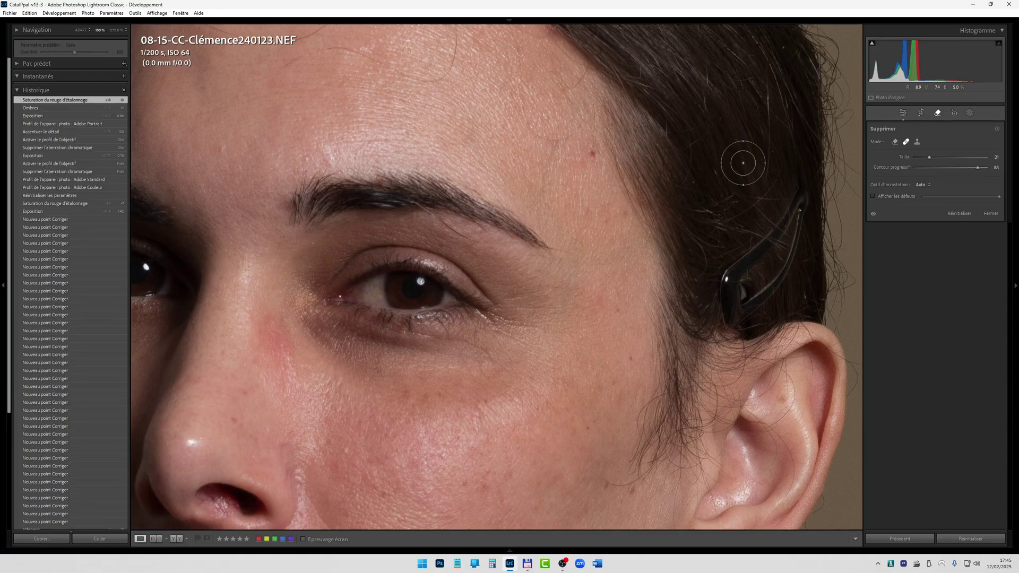
{"action": "scroll", "coordinate": [743, 163], "scroll_direction": "down", "scroll_amount": 1}
{"action": "scroll", "coordinate": [743, 162], "scroll_direction": "down", "scroll_amount": 1}
{"action": "scroll", "coordinate": [725, 170], "scroll_direction": "down", "scroll_amount": 4, "text": "shift"}
{"action": "scroll", "coordinate": [726, 171], "scroll_direction": "up", "scroll_amount": 2, "text": "shift"}
{"action": "scroll", "coordinate": [727, 168], "scroll_direction": "down", "scroll_amount": 5}
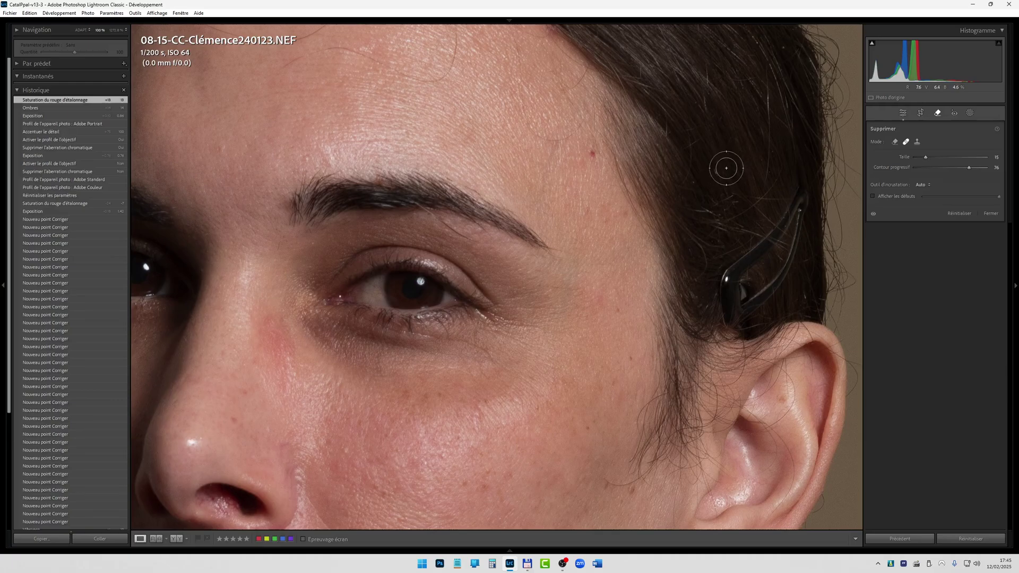
Heal the small skin spots on the temple, beside the eye and on the earlobe.
{"action": "left_click", "coordinate": [593, 154]}
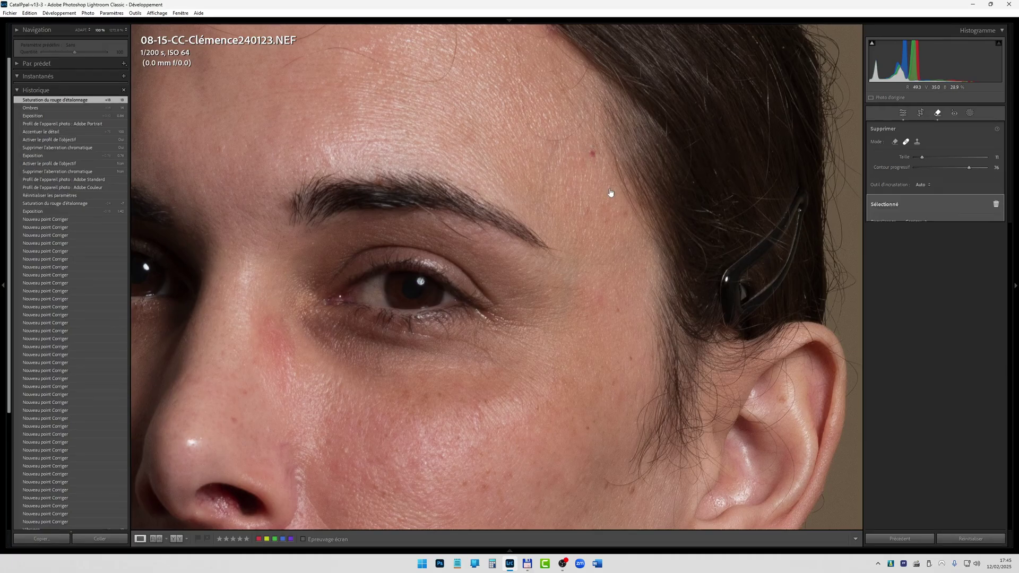
{"action": "left_click", "coordinate": [617, 309]}
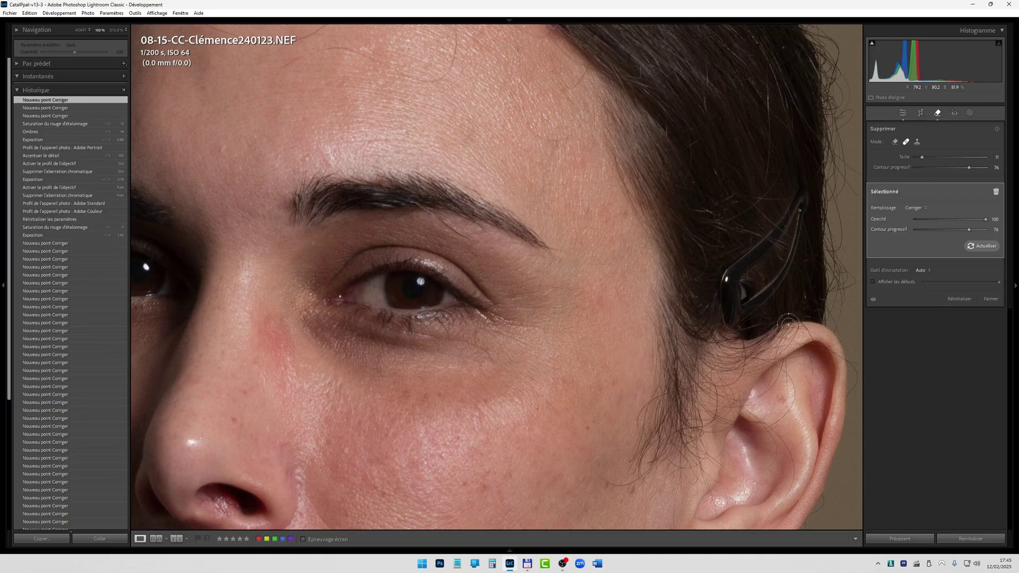
{"action": "left_click_drag", "start_coordinate": [726, 277], "coordinate": [742, 65]}
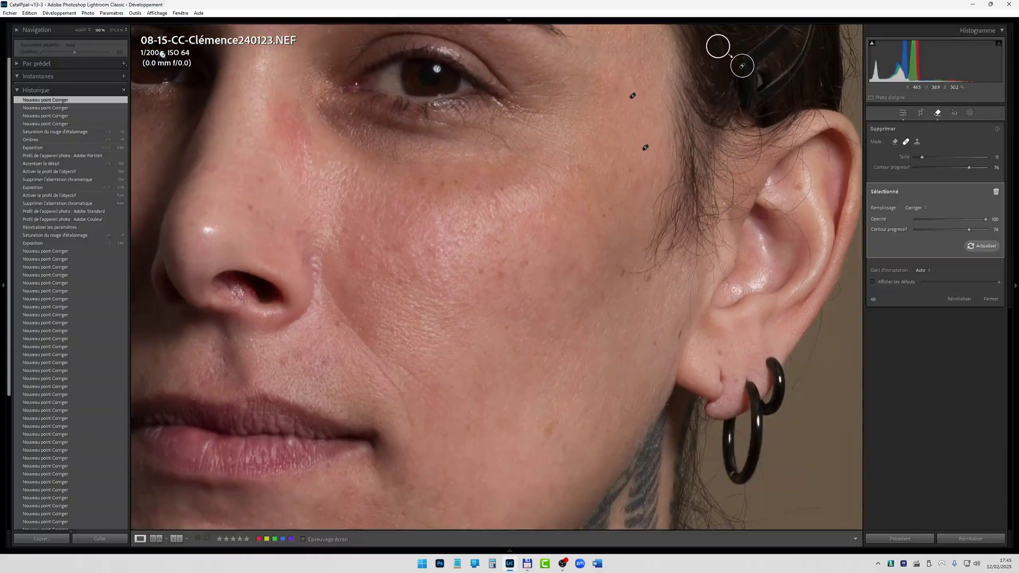
{"action": "left_click_drag", "start_coordinate": [656, 340], "coordinate": [626, 329]}
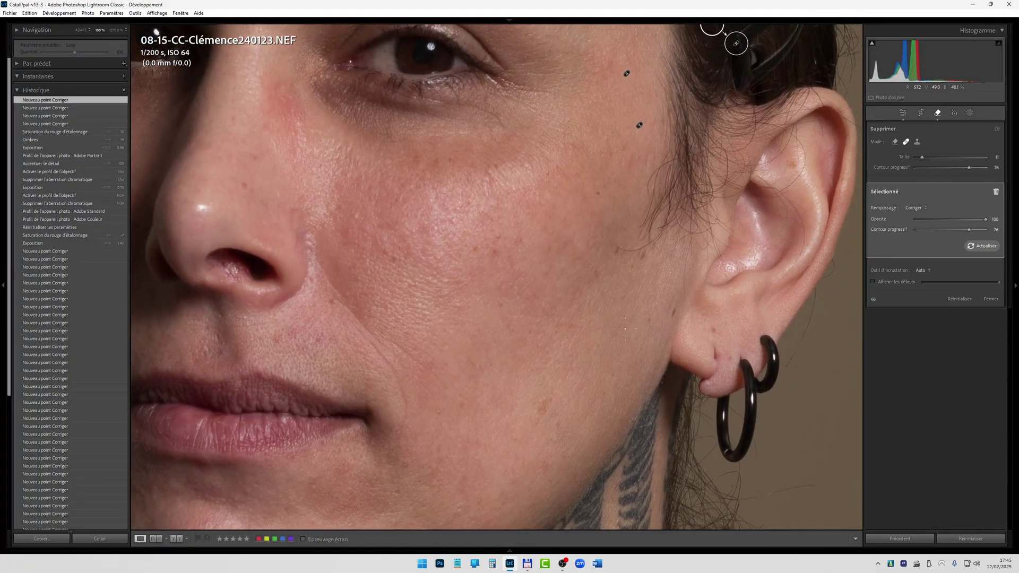
{"action": "left_click", "coordinate": [713, 332]}
{"action": "left_click", "coordinate": [716, 355]}
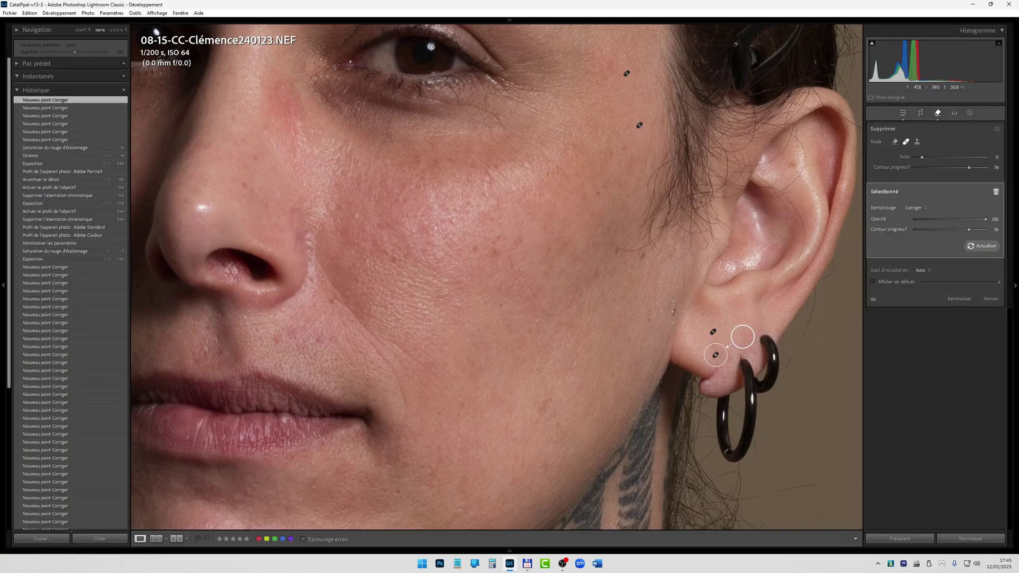
Heal the blemishes scattered over the lit cheek and along the jaw next to the ear.
{"action": "left_click", "coordinate": [672, 312]}
{"action": "left_click", "coordinate": [617, 249]}
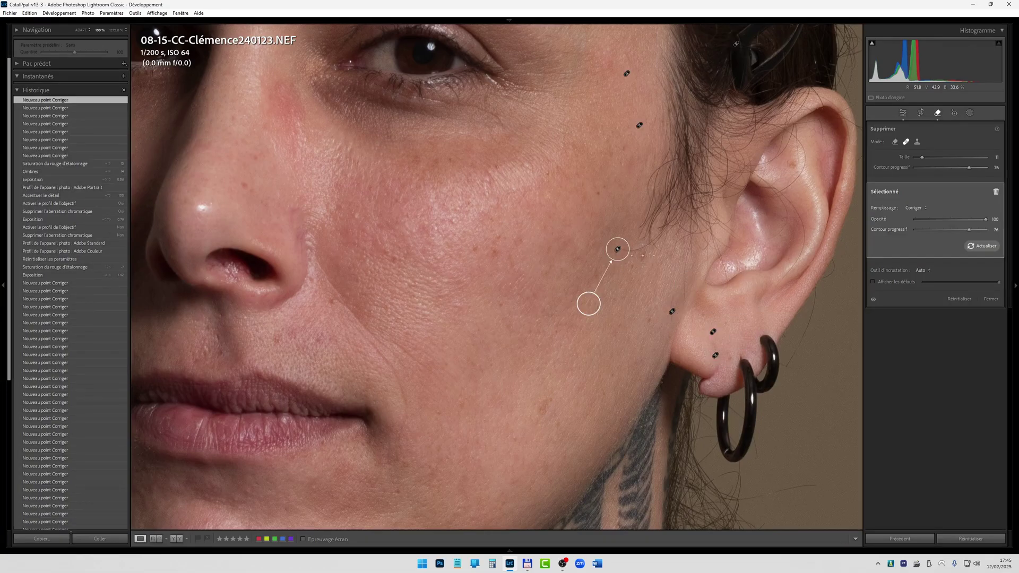
{"action": "left_click", "coordinate": [644, 256]}
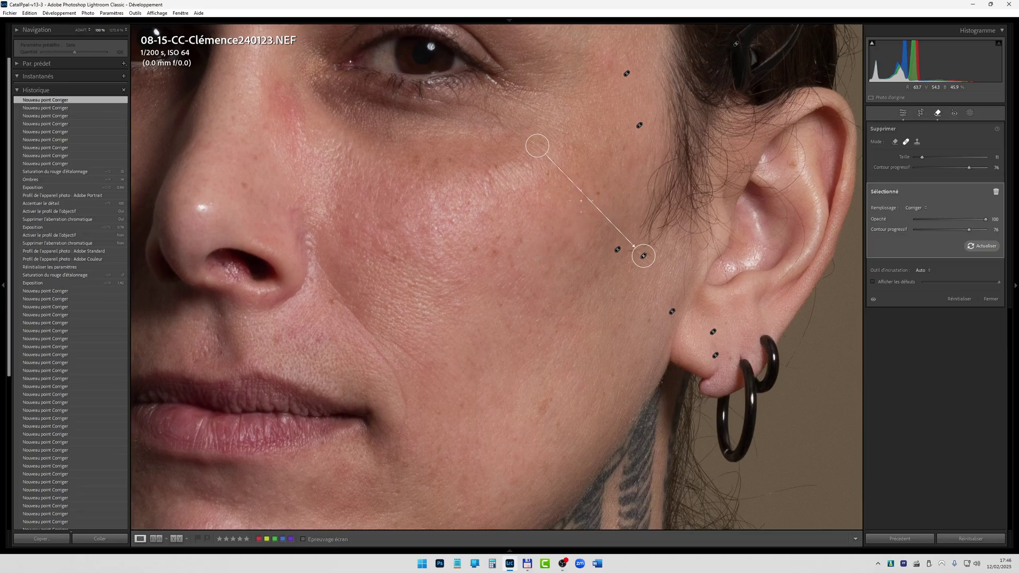
{"action": "left_click", "coordinate": [496, 253]}
{"action": "left_click", "coordinate": [596, 191]}
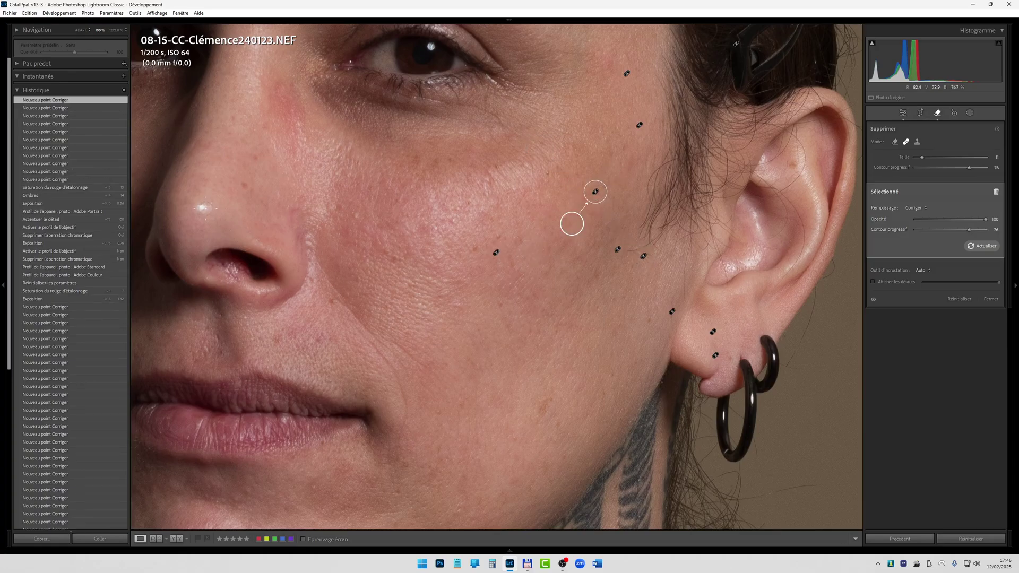
Heal the spots on the tip and side of the nose and the mark on the lower cheek.
{"action": "left_click", "coordinate": [202, 208]}
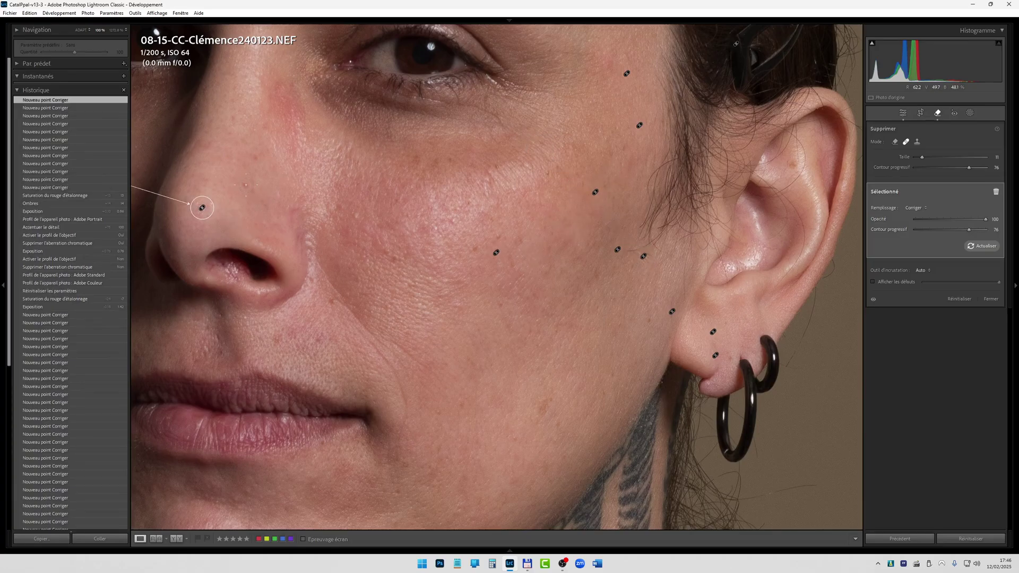
{"action": "left_click", "coordinate": [245, 184]}
{"action": "left_click", "coordinate": [544, 407]}
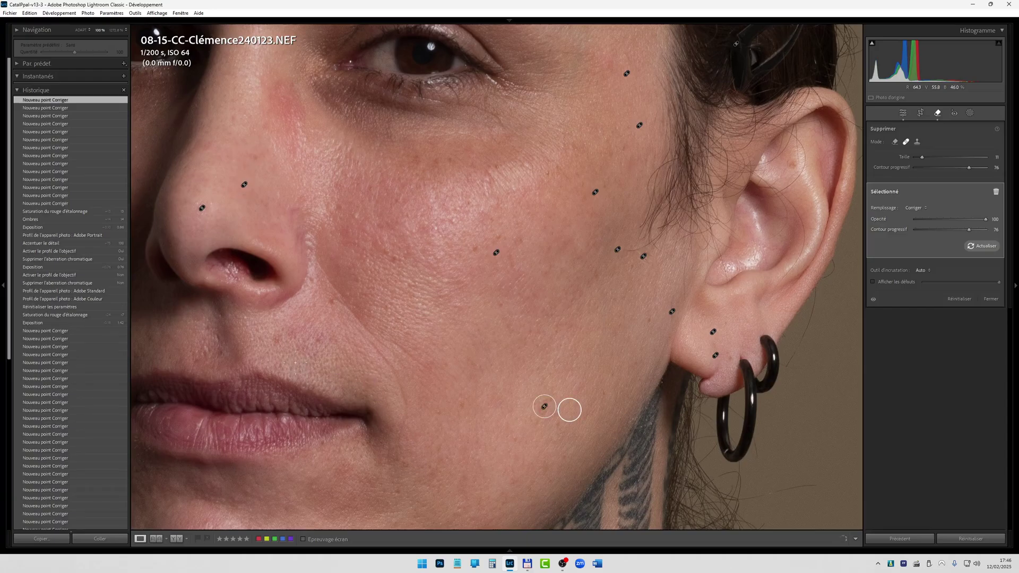
Heal the small blemishes between the nose and the upper lip.
{"action": "mouse_move", "coordinate": [320, 347]}
{"action": "left_mouse_down"}
{"action": "mouse_move", "coordinate": [405, 342]}
{"action": "mouse_move", "coordinate": [574, 285]}
{"action": "mouse_move", "coordinate": [579, 272]}
{"action": "left_mouse_up"}
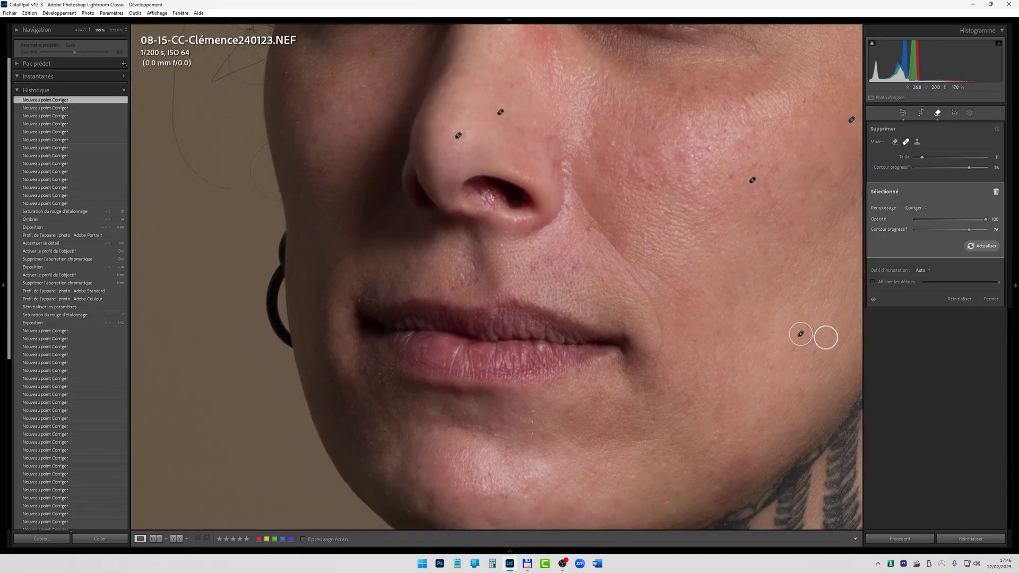
{"action": "left_click", "coordinate": [533, 267]}
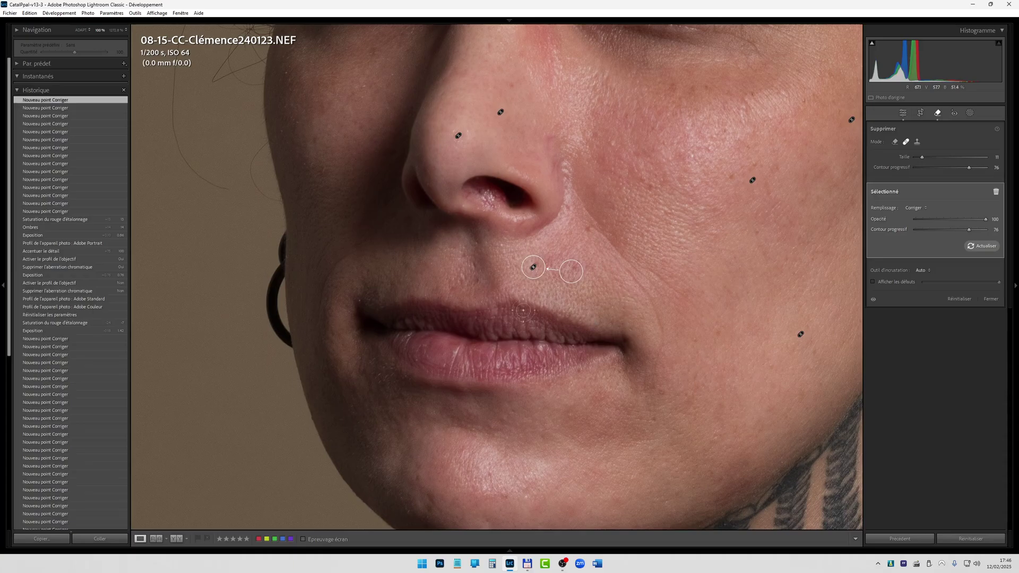
{"action": "left_click", "coordinate": [587, 229]}
{"action": "left_click", "coordinate": [577, 265]}
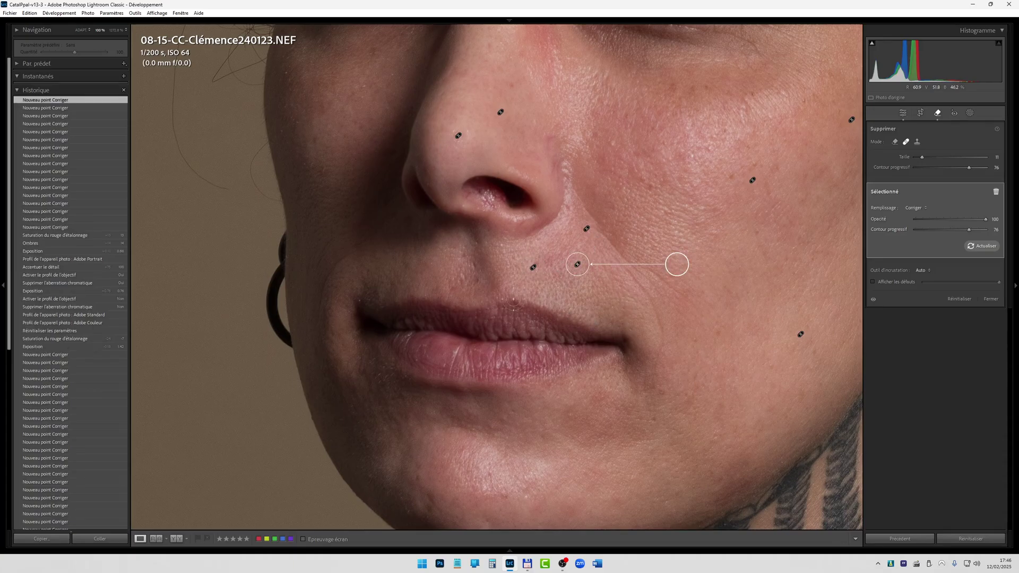
{"action": "left_click", "coordinate": [472, 279]}
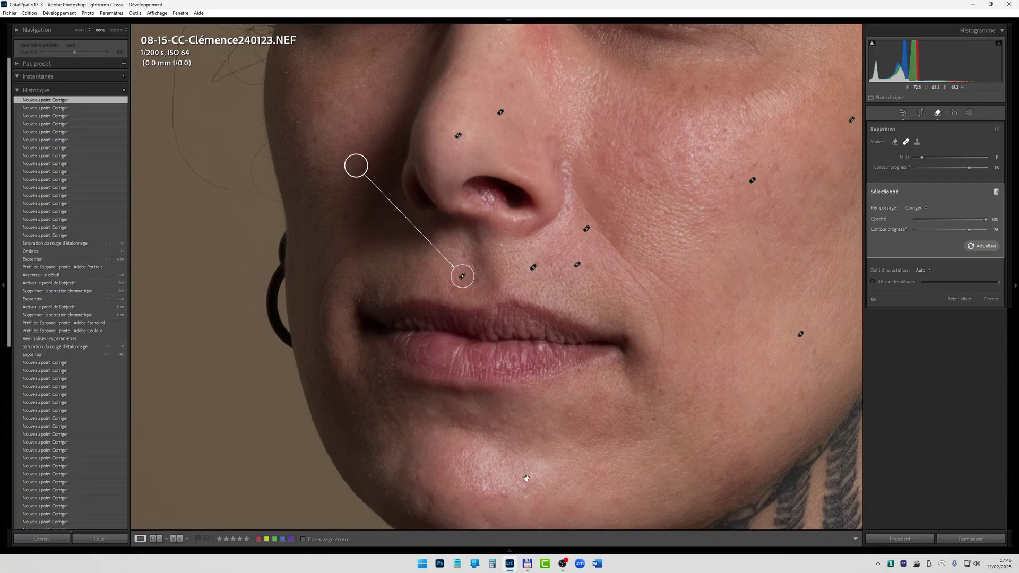
Heal the blemish on the chin and the one on the shaded cheek.
{"action": "left_click_drag", "start_coordinate": [528, 480], "coordinate": [613, 349]}
{"action": "left_click", "coordinate": [518, 367]}
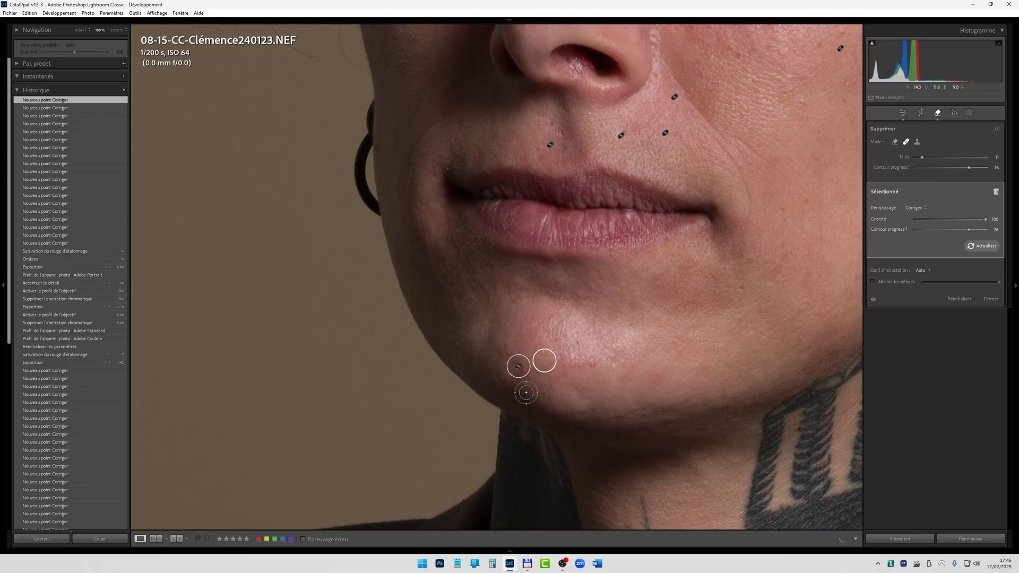
{"action": "mouse_move", "coordinate": [683, 101]}
{"action": "left_mouse_down"}
{"action": "mouse_move", "coordinate": [678, 419]}
{"action": "mouse_move", "coordinate": [719, 507]}
{"action": "left_mouse_up"}
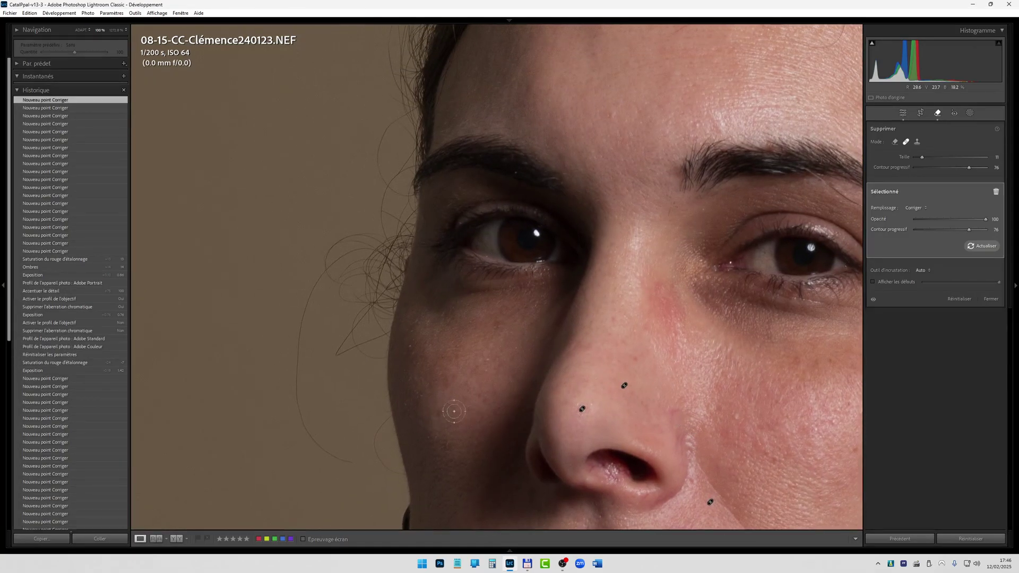
{"action": "left_click", "coordinate": [437, 413]}
Heal the marks on the forehead and return to the basic develop settings.
{"action": "left_click_drag", "start_coordinate": [692, 49], "coordinate": [663, 219]}
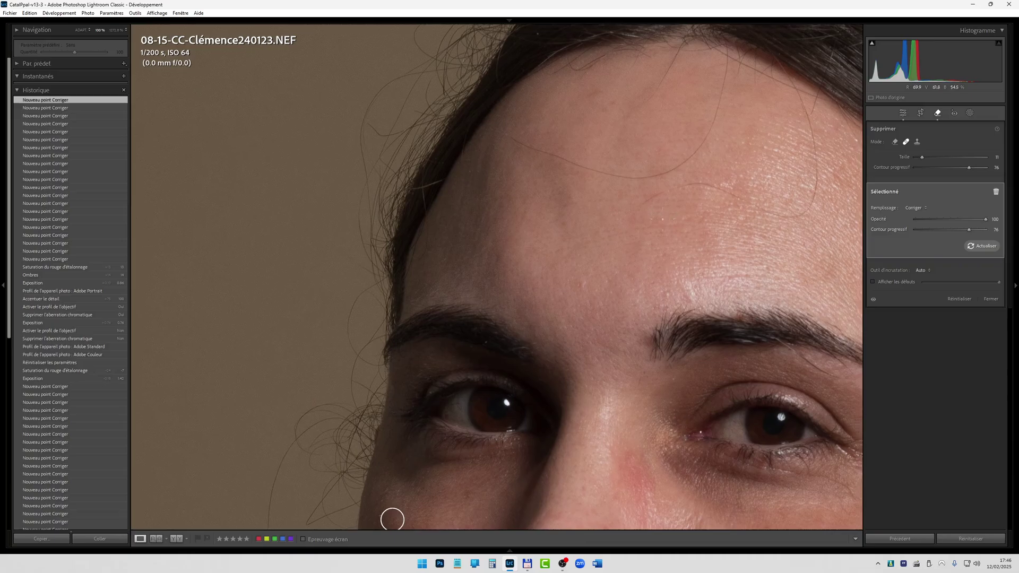
{"action": "left_click", "coordinate": [594, 95]}
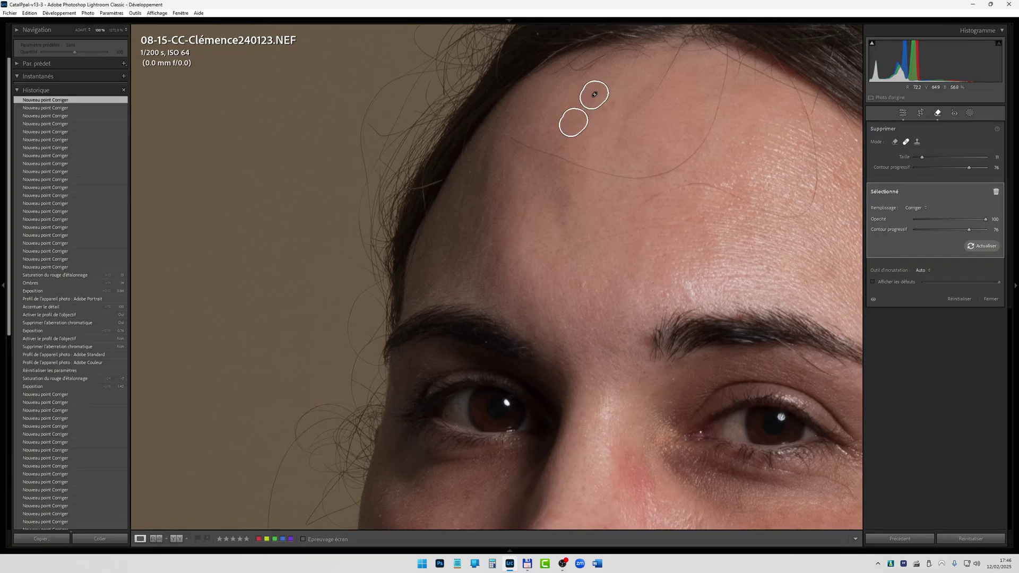
{"action": "left_click_drag", "start_coordinate": [595, 94], "coordinate": [383, 57]}
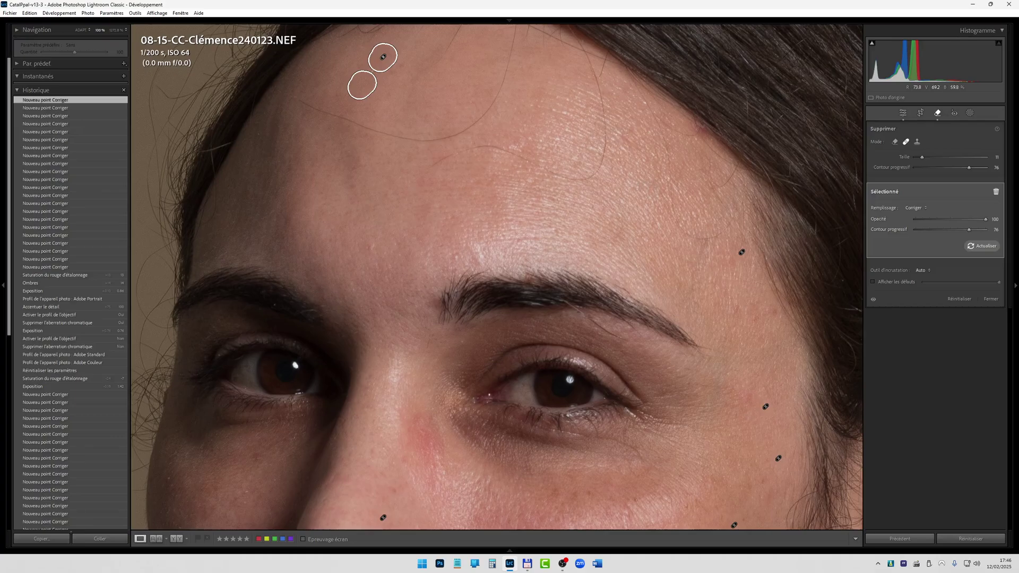
{"action": "left_click", "coordinate": [623, 141]}
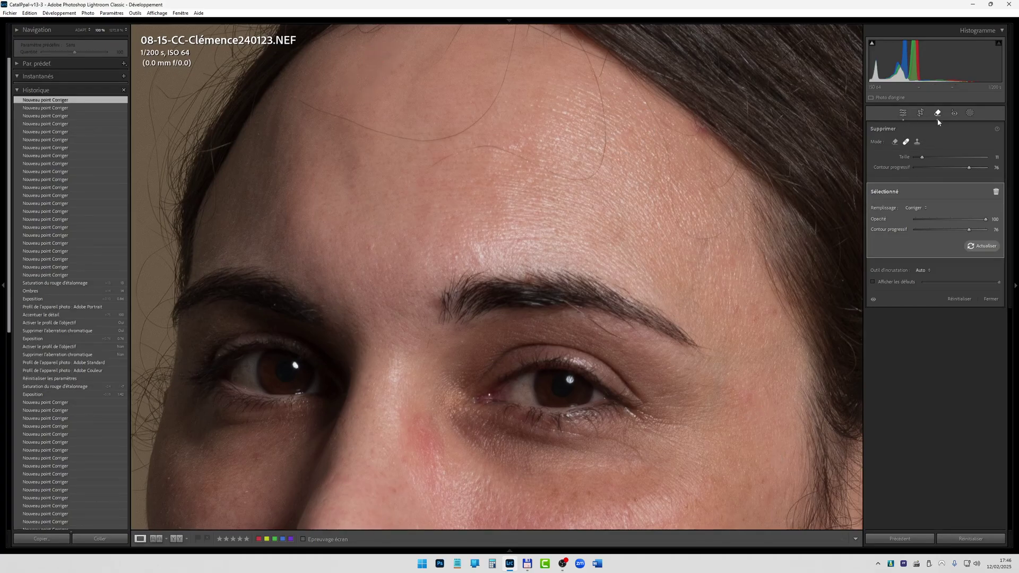
{"action": "left_click", "coordinate": [903, 113]}
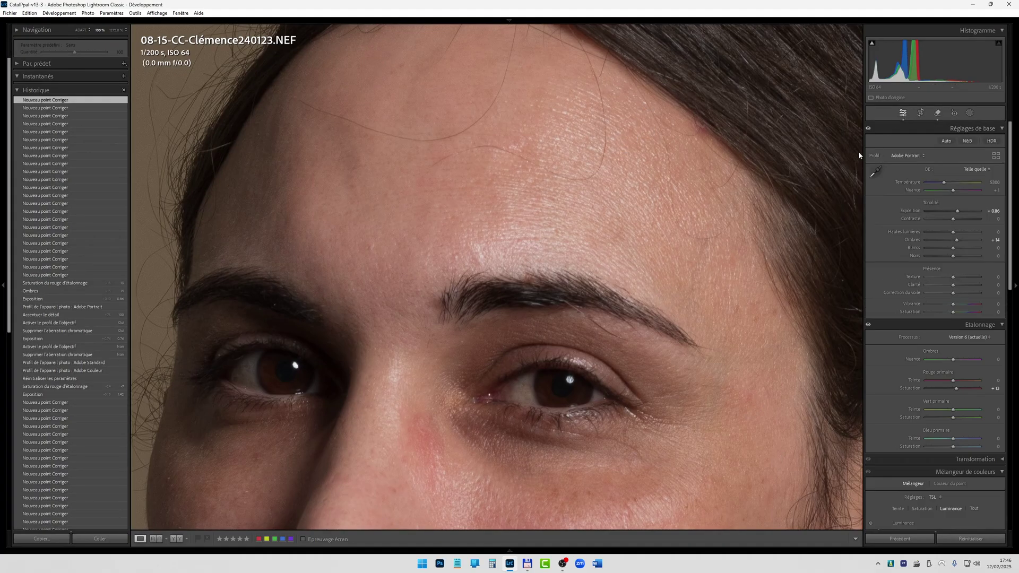
Set the calibration's green primary saturation to -11 and compare the whole portrait with its unedited version.
{"action": "left_click", "coordinate": [624, 248]}
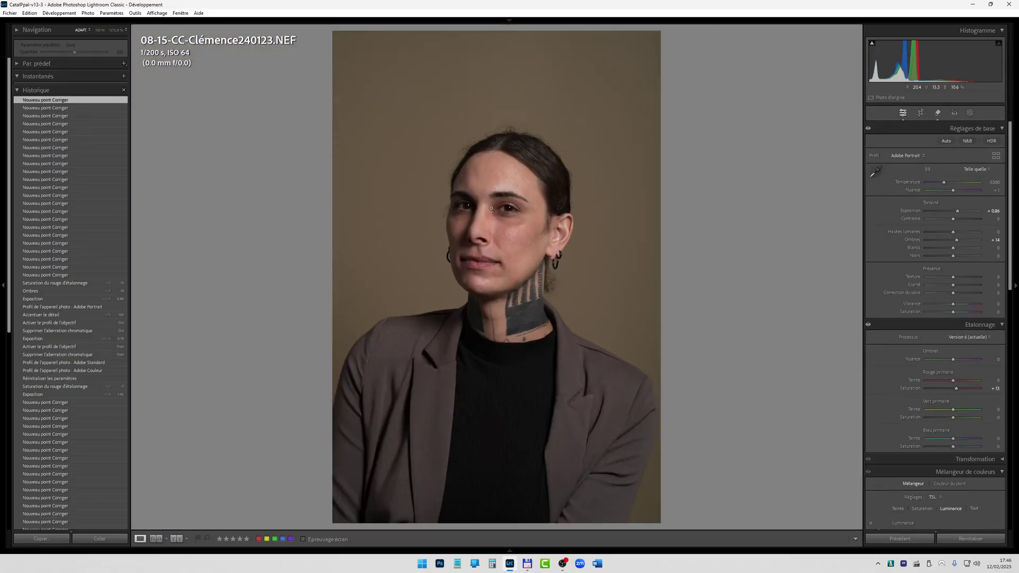
{"action": "left_click", "coordinate": [952, 418]}
{"action": "left_click_drag", "start_coordinate": [951, 418], "coordinate": [950, 419]}
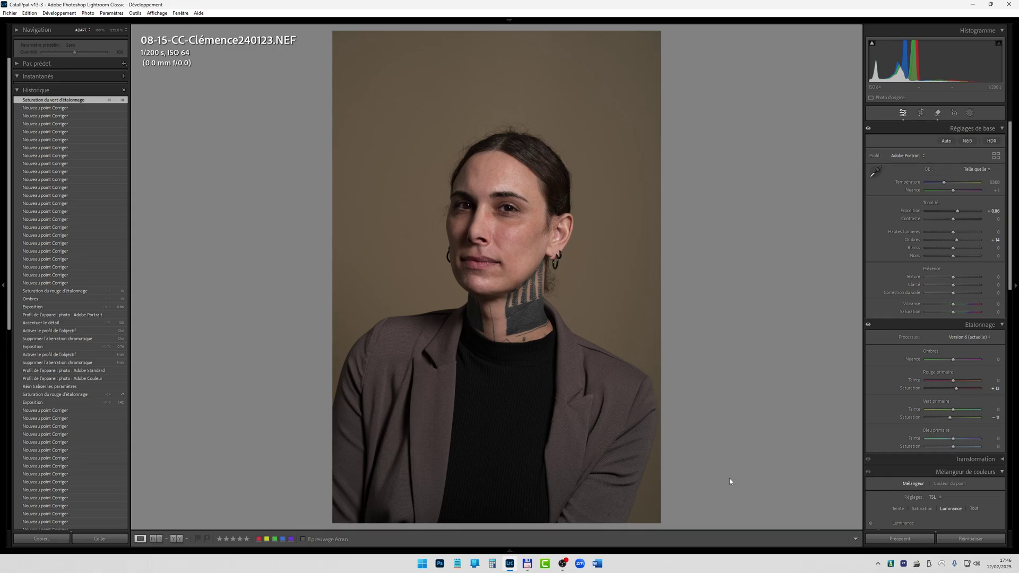
{"action": "key", "text": "backslash"}
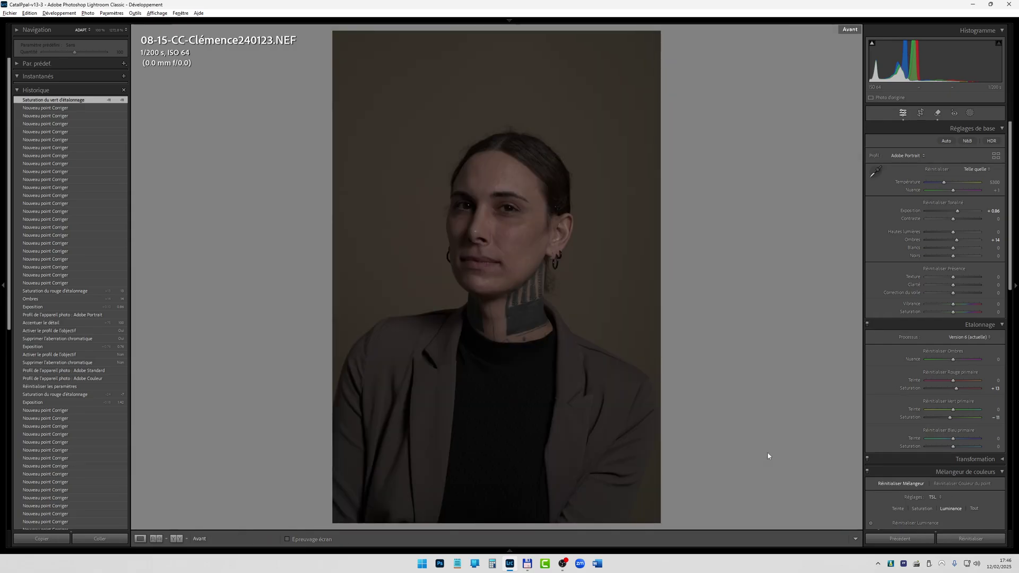
{"action": "key", "text": "backslash"}
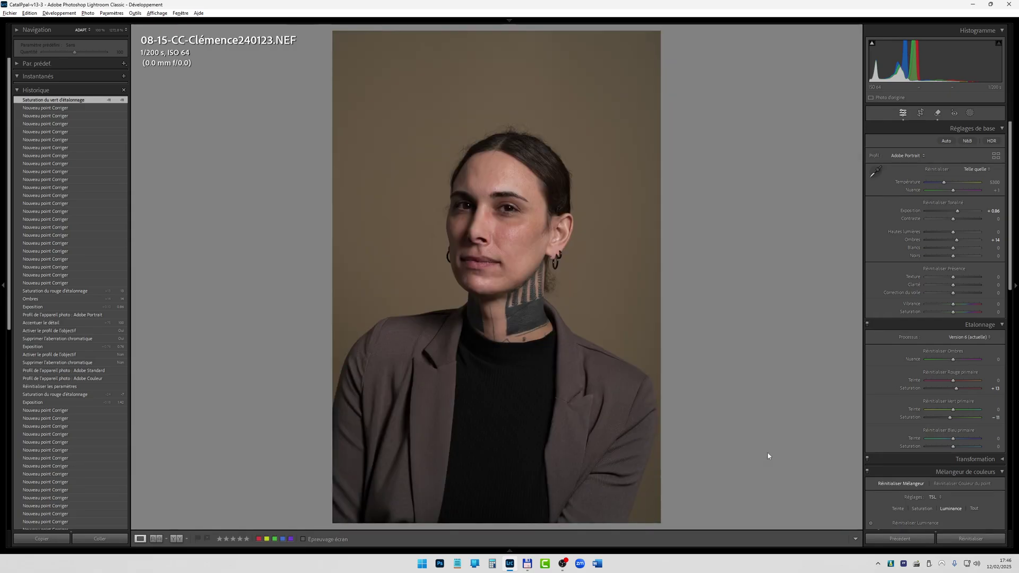
{"action": "key", "text": "backslash"}
{"action": "key", "text": "backslash"}
Return to the library grid and open the butterfly photo 09-582-Papillons.NEF for developing.
{"action": "key", "text": "g"}
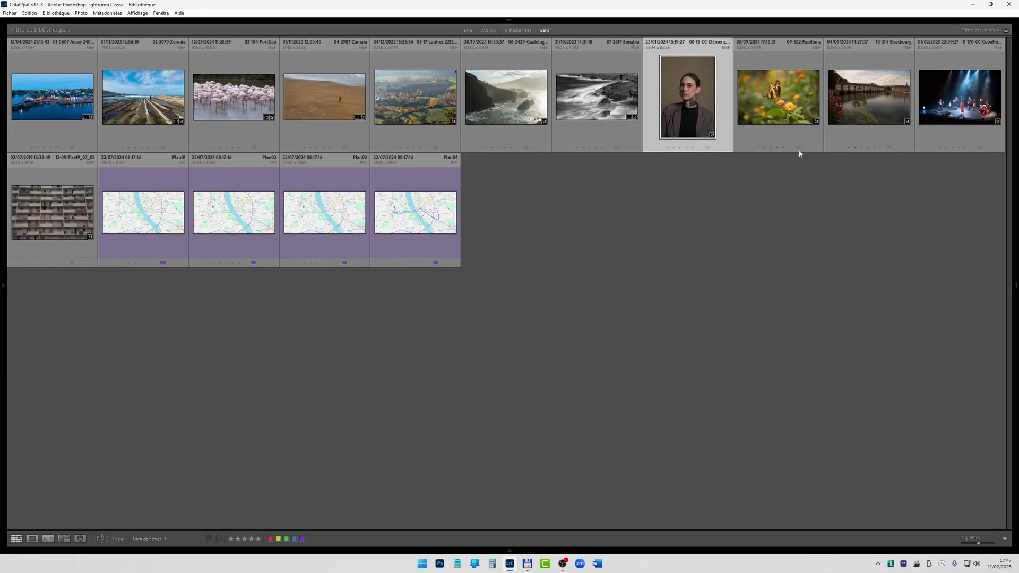
{"action": "double_click", "coordinate": [780, 110]}
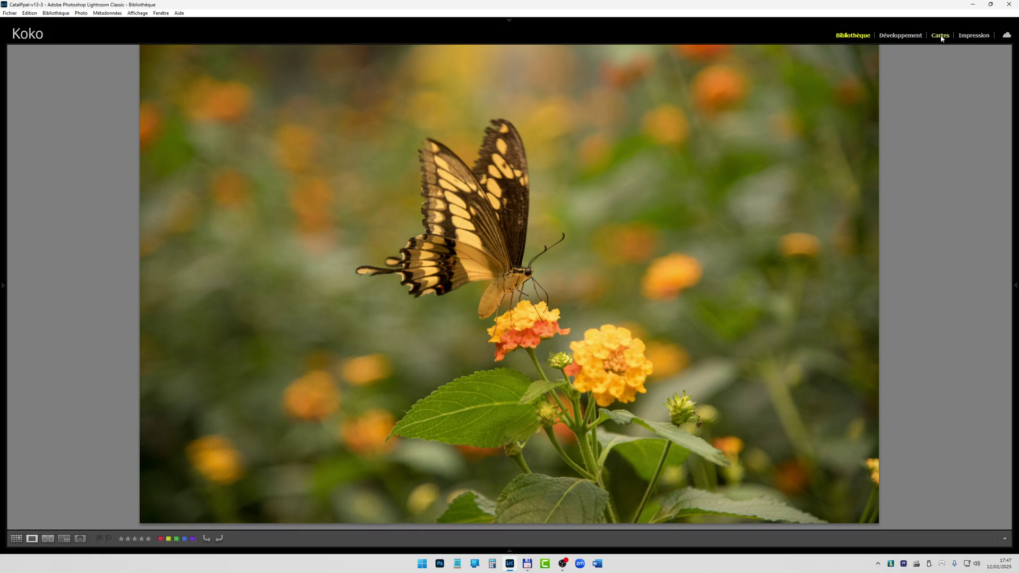
{"action": "left_click", "coordinate": [900, 35]}
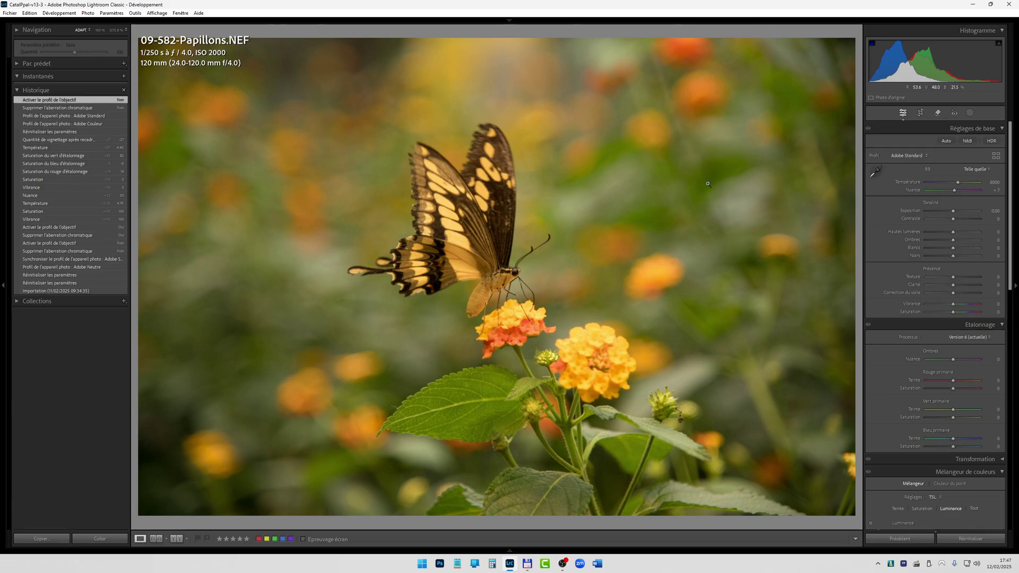
Check the butterfly's noise at 100%, and enable chromatic aberration removal and the lens profile correction.
{"action": "left_click", "coordinate": [506, 269]}
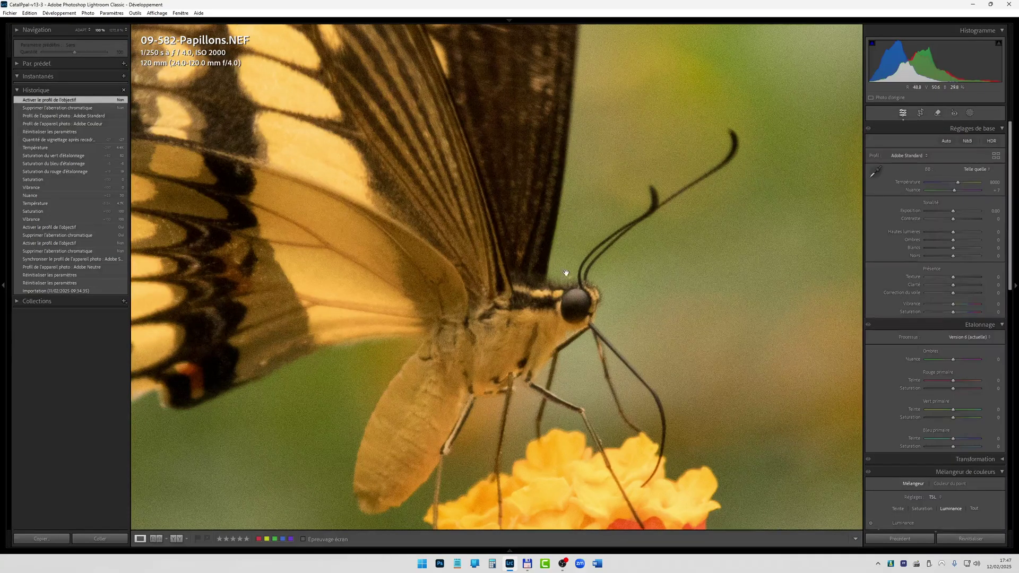
{"action": "left_click", "coordinate": [552, 313]}
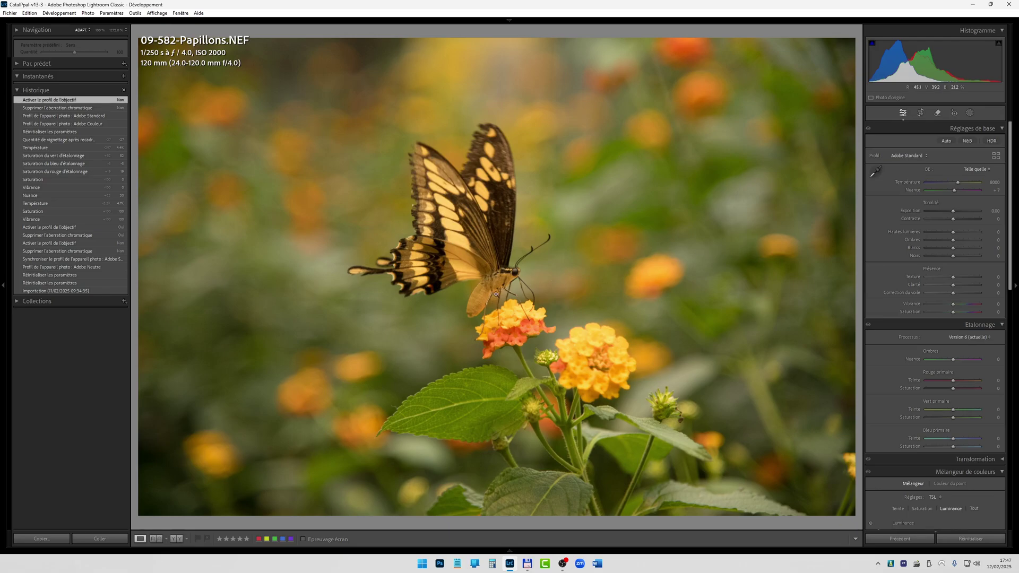
{"action": "scroll", "coordinate": [926, 340], "scroll_direction": "down", "scroll_amount": 6}
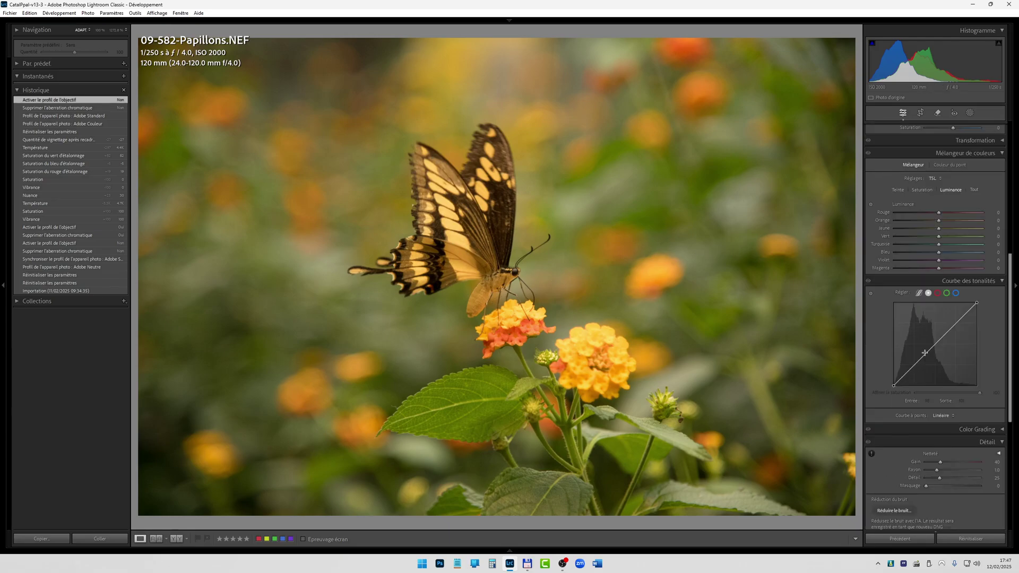
{"action": "scroll", "coordinate": [916, 382], "scroll_direction": "down", "scroll_amount": 5}
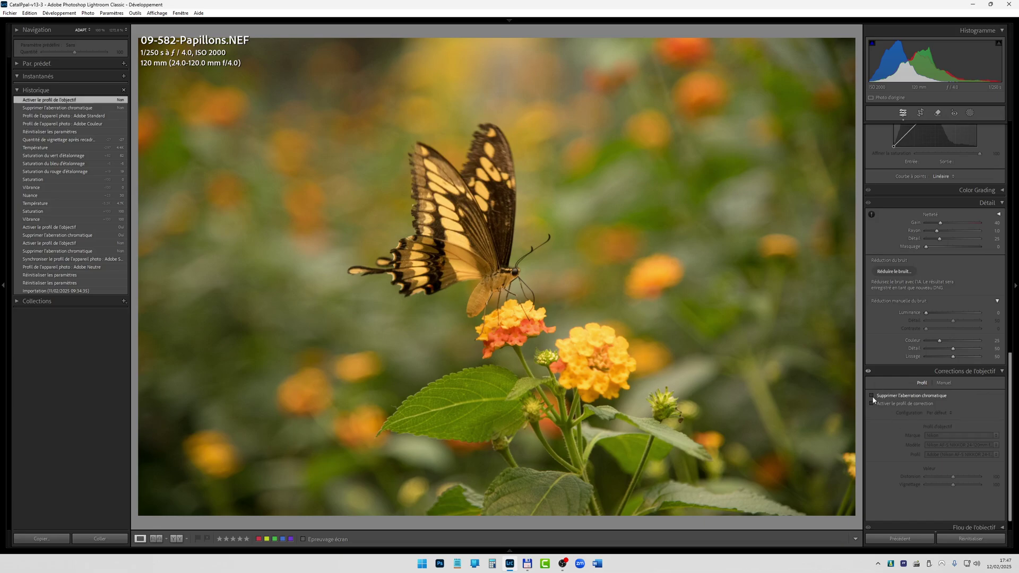
{"action": "left_click", "coordinate": [871, 396]}
{"action": "left_click", "coordinate": [871, 403]}
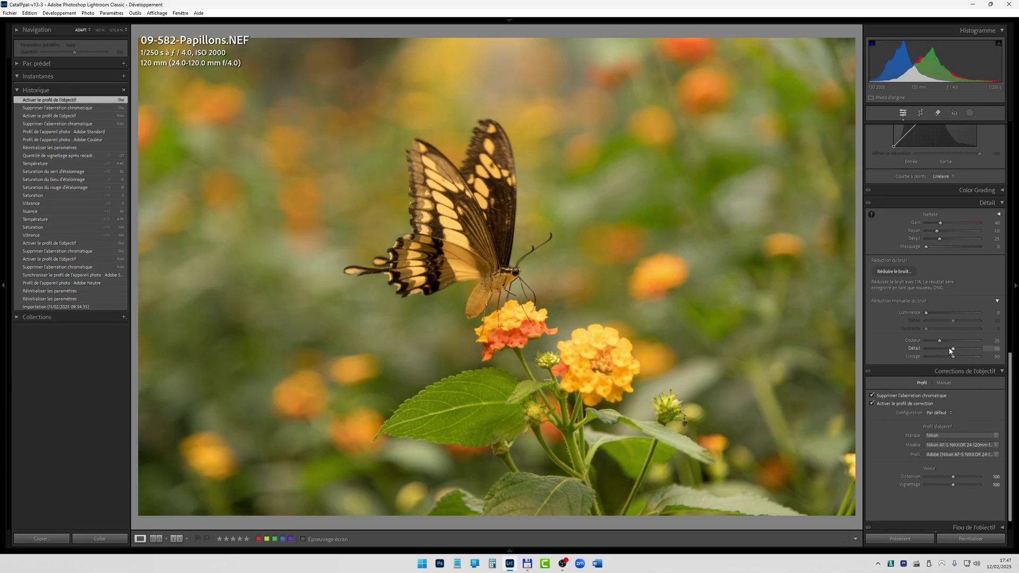
Set the manual noise reduction's colour detail to 100 and its luminance to 39, judging the butterfly at 100%.
{"action": "left_click_drag", "start_coordinate": [954, 349], "coordinate": [981, 352]}
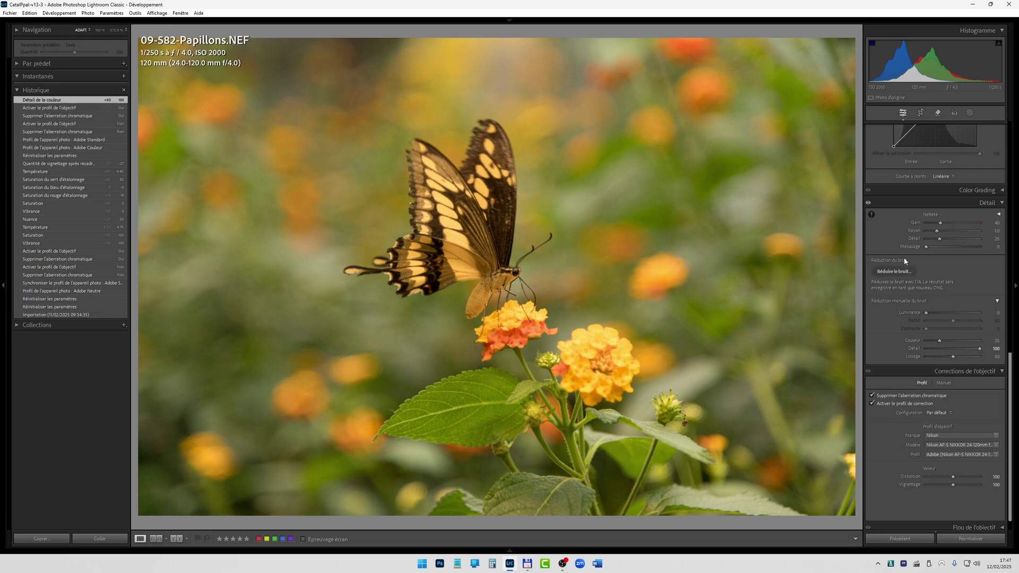
{"action": "scroll", "coordinate": [905, 261], "scroll_direction": "up", "scroll_amount": 3}
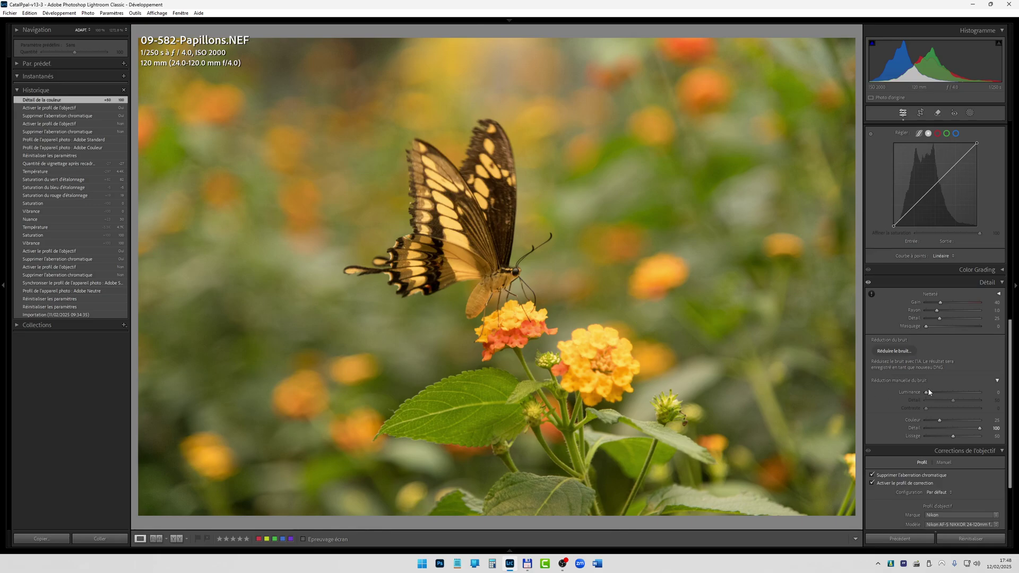
{"action": "left_click", "coordinate": [503, 259]}
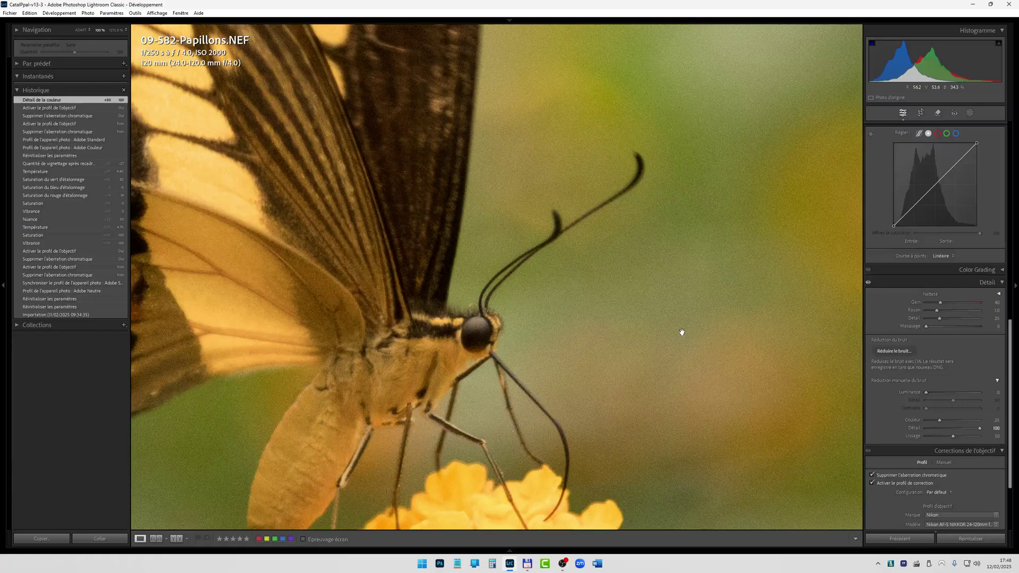
{"action": "left_click_drag", "start_coordinate": [465, 329], "coordinate": [679, 332]}
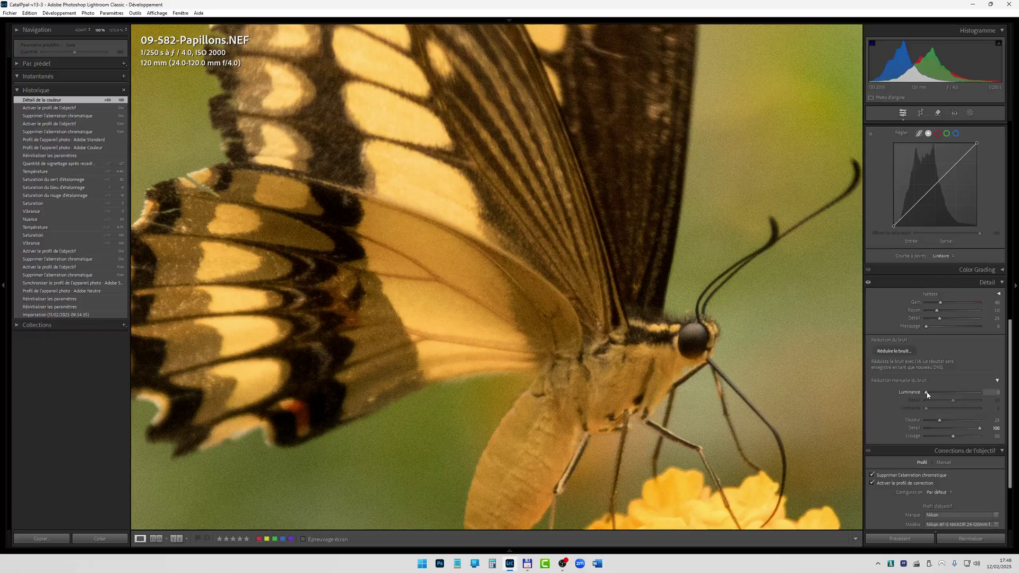
{"action": "left_click_drag", "start_coordinate": [927, 394], "coordinate": [945, 392]}
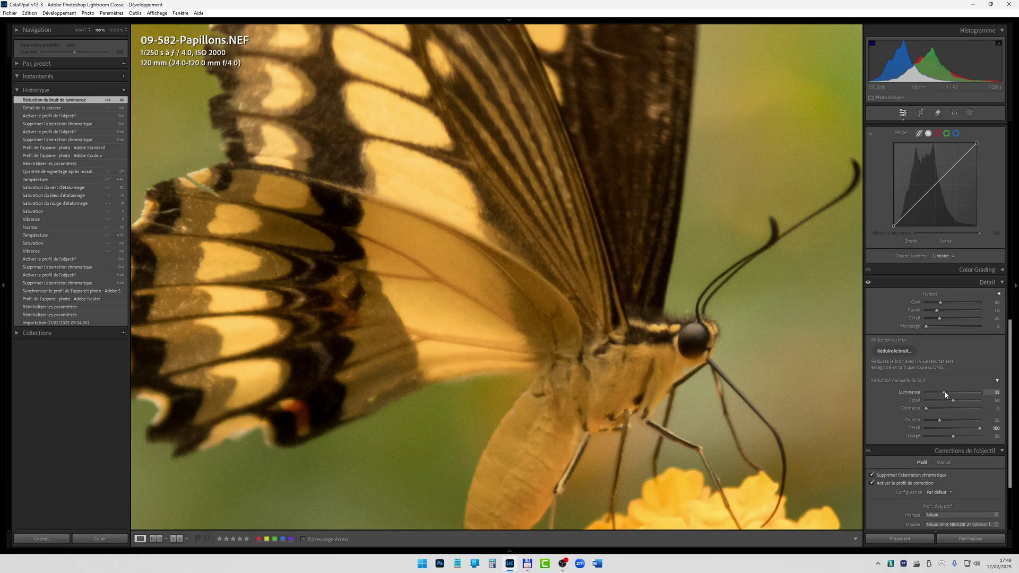
{"action": "left_click_drag", "start_coordinate": [948, 393], "coordinate": [948, 393]}
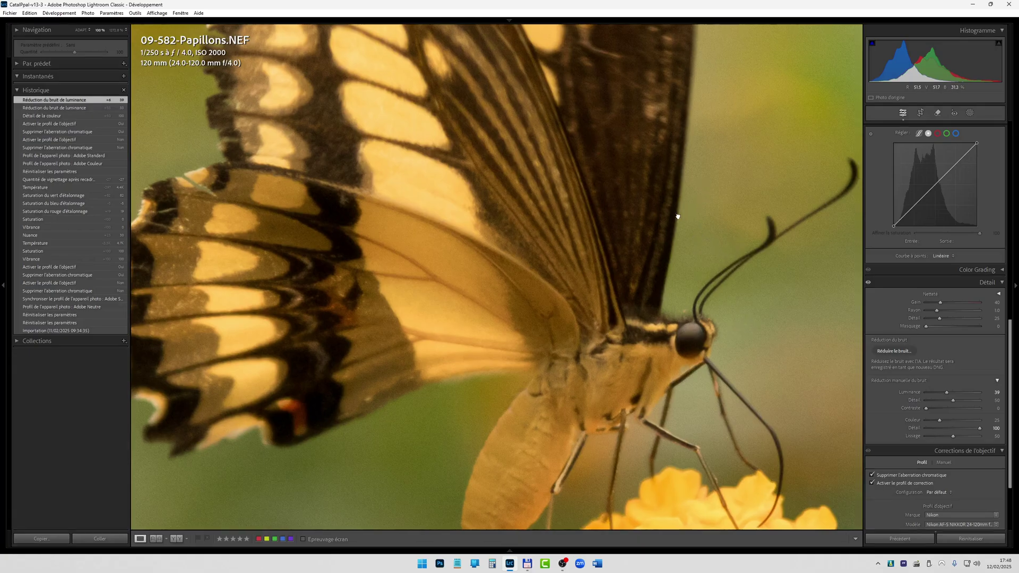
Examine the noise reduction on the butterfly's wings, head, antennae and background up close, and return to the whole photo.
{"action": "left_click_drag", "start_coordinate": [678, 216], "coordinate": [558, 270]}
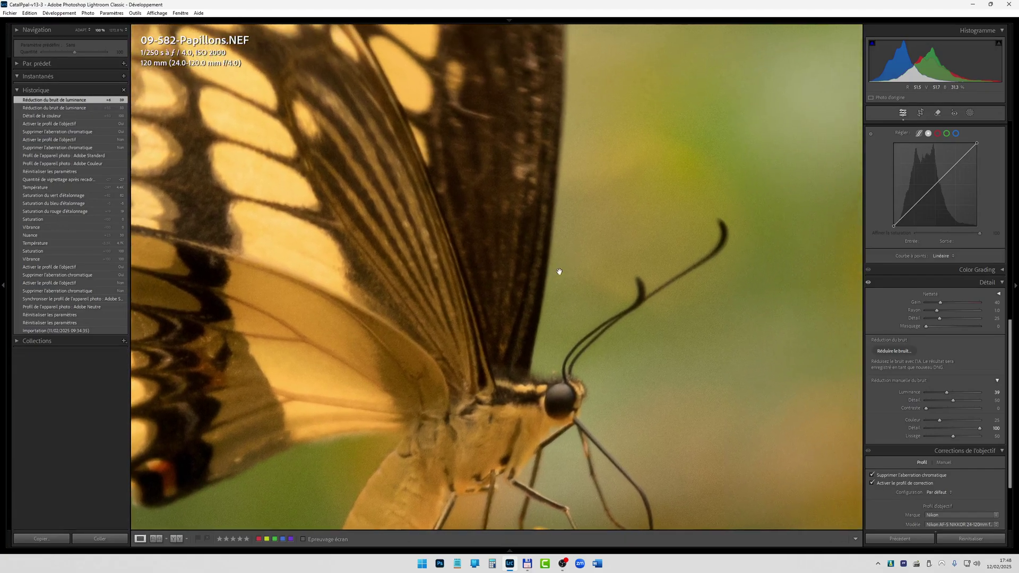
{"action": "left_click", "coordinate": [550, 353]}
{"action": "left_click", "coordinate": [502, 300]}
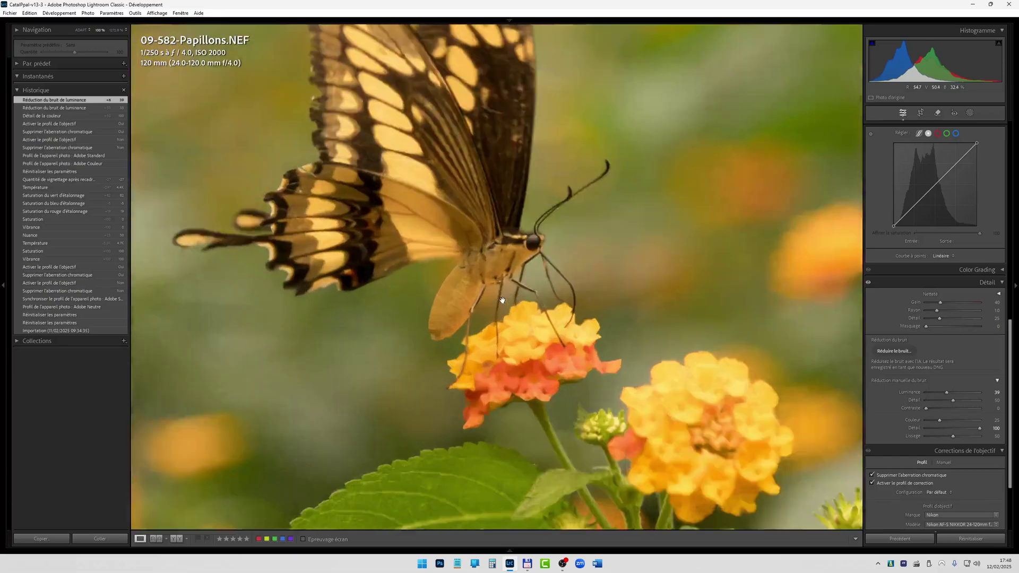
{"action": "scroll", "coordinate": [503, 300], "scroll_direction": "up", "scroll_amount": 2}
{"action": "left_click_drag", "start_coordinate": [678, 365], "coordinate": [666, 416]}
{"action": "left_click_drag", "start_coordinate": [680, 281], "coordinate": [619, 393]}
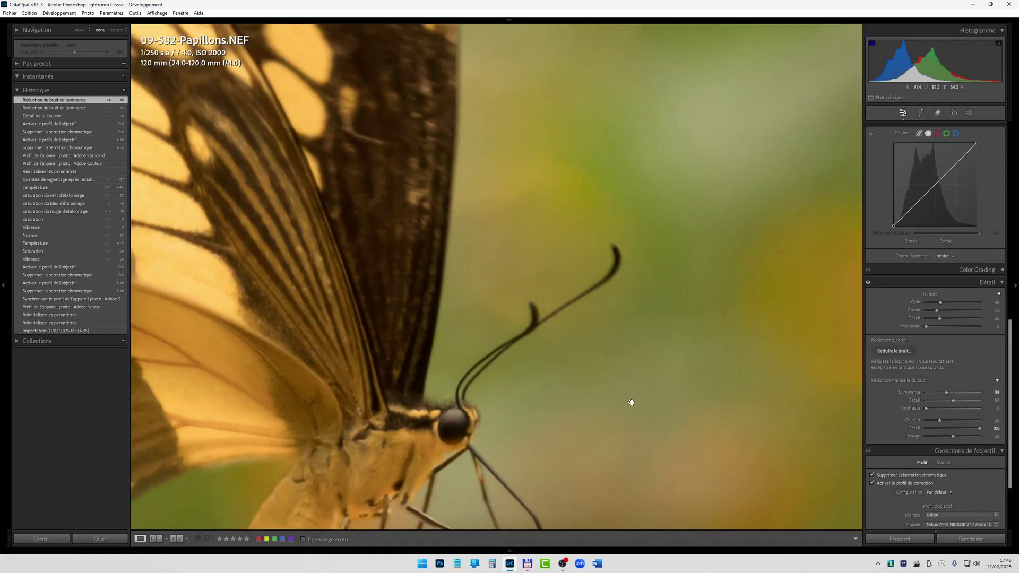
{"action": "left_click_drag", "start_coordinate": [510, 310], "coordinate": [635, 425]}
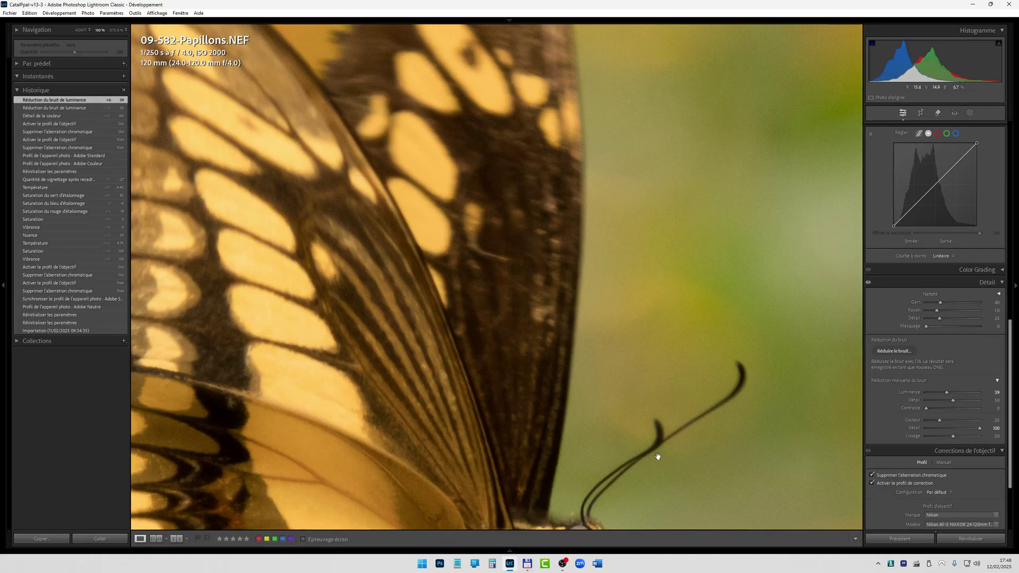
{"action": "left_click_drag", "start_coordinate": [657, 455], "coordinate": [676, 289]}
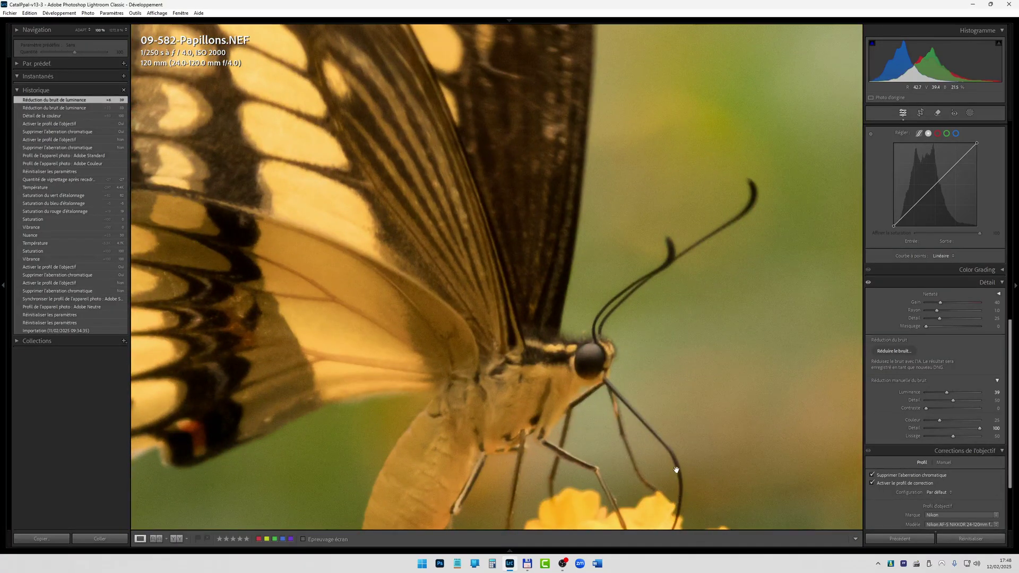
{"action": "left_click_drag", "start_coordinate": [601, 455], "coordinate": [702, 453]}
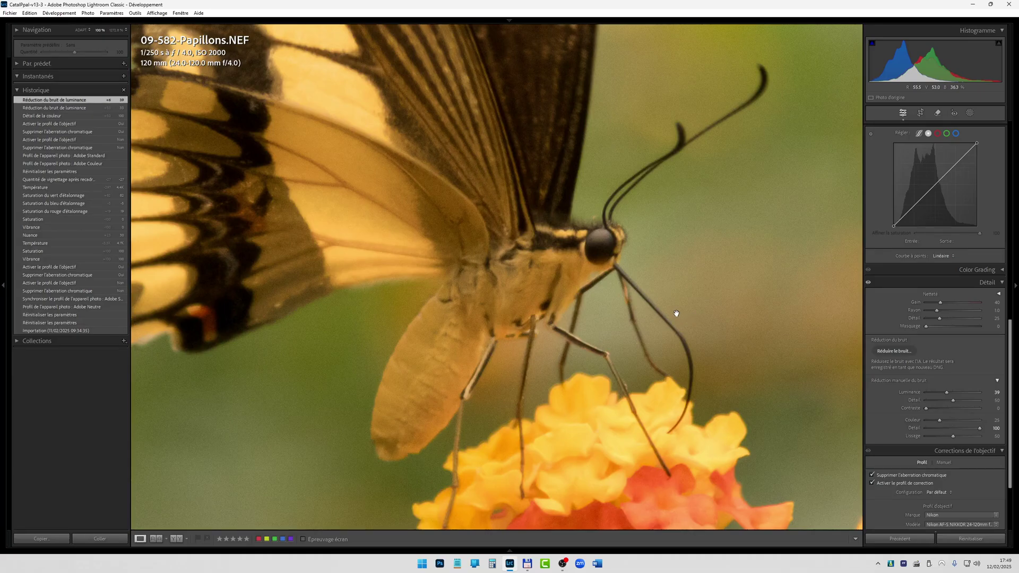
{"action": "scroll", "coordinate": [934, 414], "scroll_direction": "down", "scroll_amount": 3}
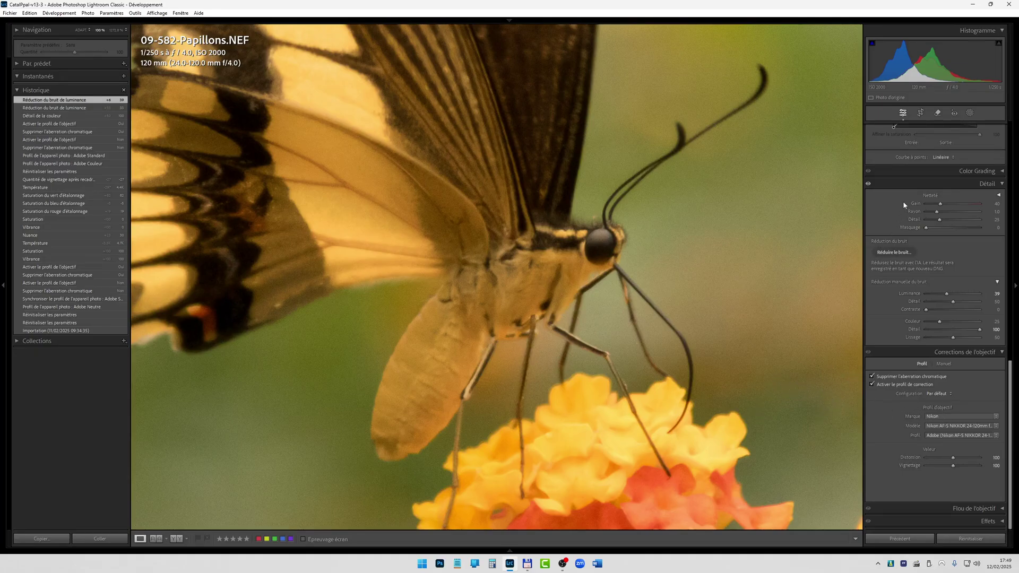
{"action": "left_click", "coordinate": [903, 183]}
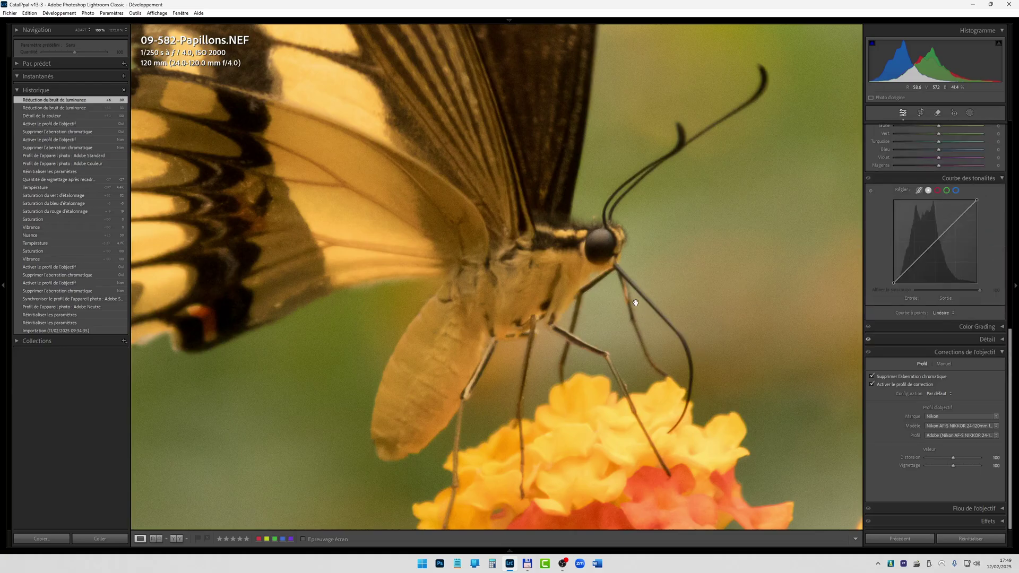
{"action": "left_click", "coordinate": [620, 296]}
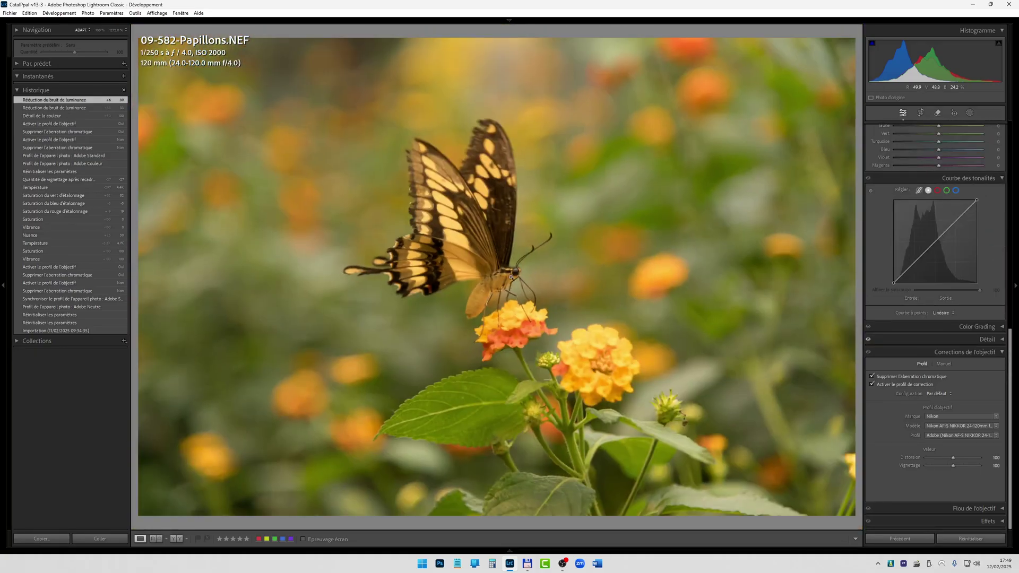
Apply the Adobe Couleur profile and try the white balance selector over the photo without sampling a colour.
{"action": "scroll", "coordinate": [906, 186], "scroll_direction": "up", "scroll_amount": 6}
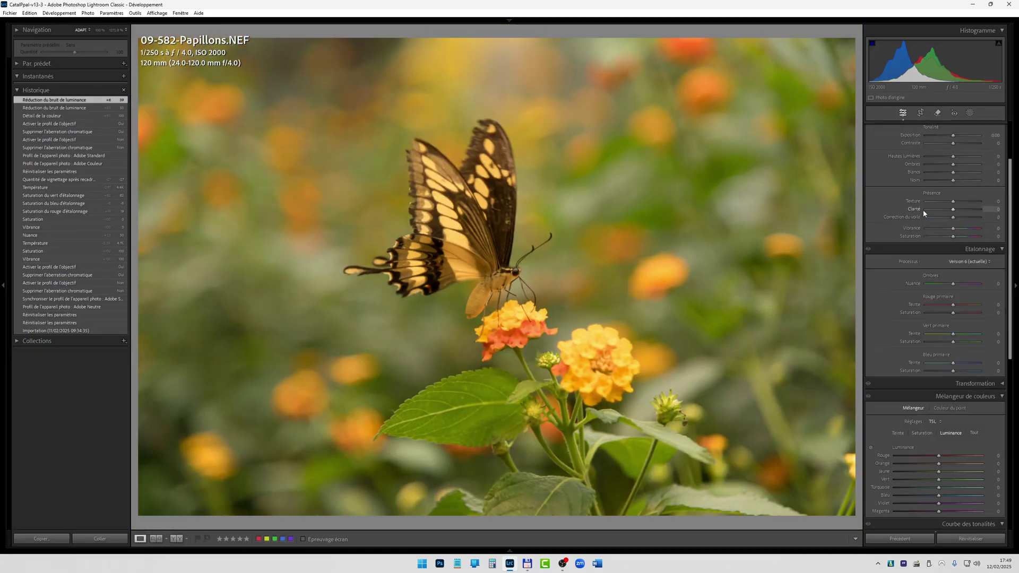
{"action": "scroll", "coordinate": [906, 185], "scroll_direction": "up", "scroll_amount": 1}
{"action": "left_click", "coordinate": [910, 155]}
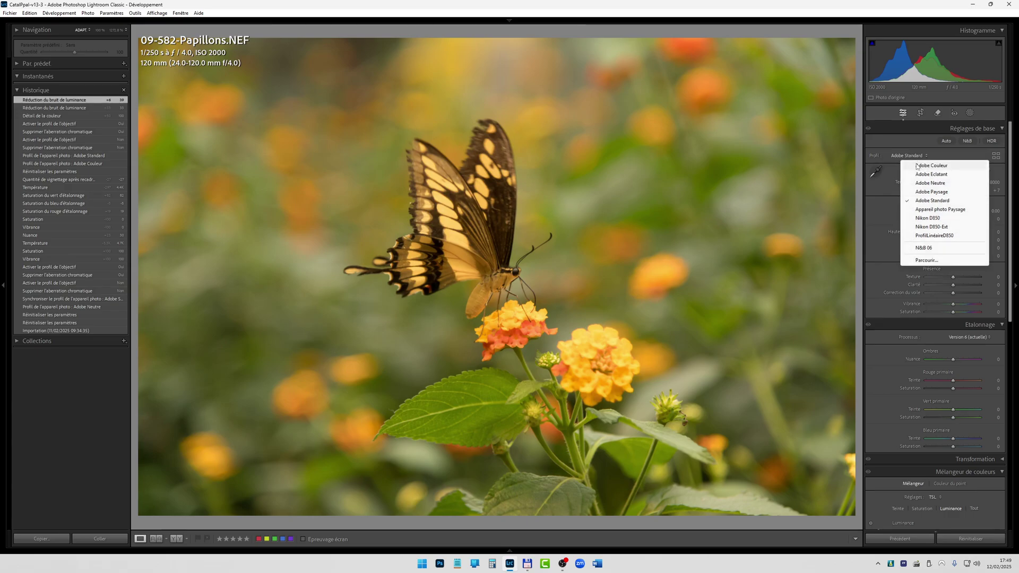
{"action": "left_click", "coordinate": [921, 166]}
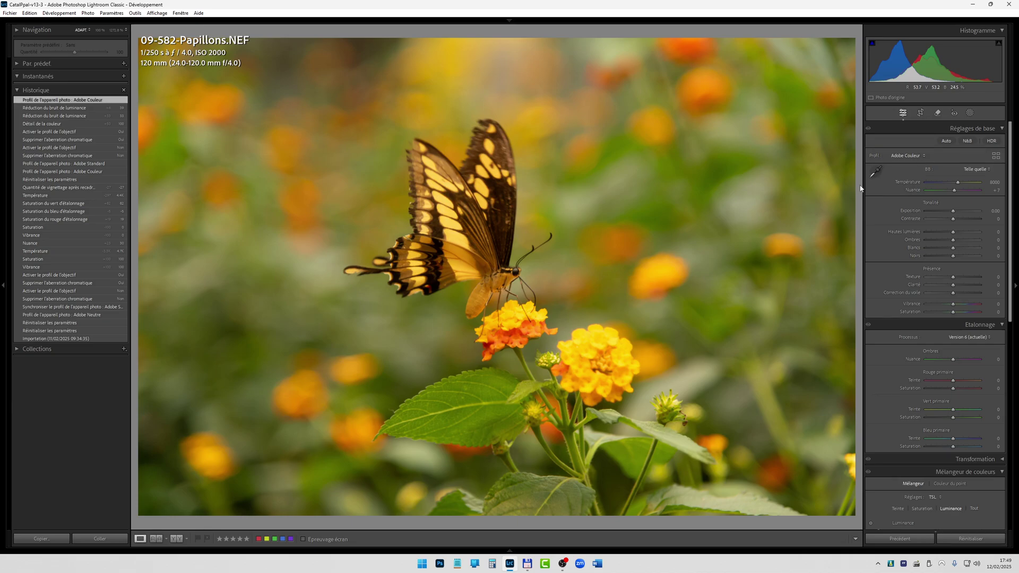
{"action": "left_click", "coordinate": [876, 172]}
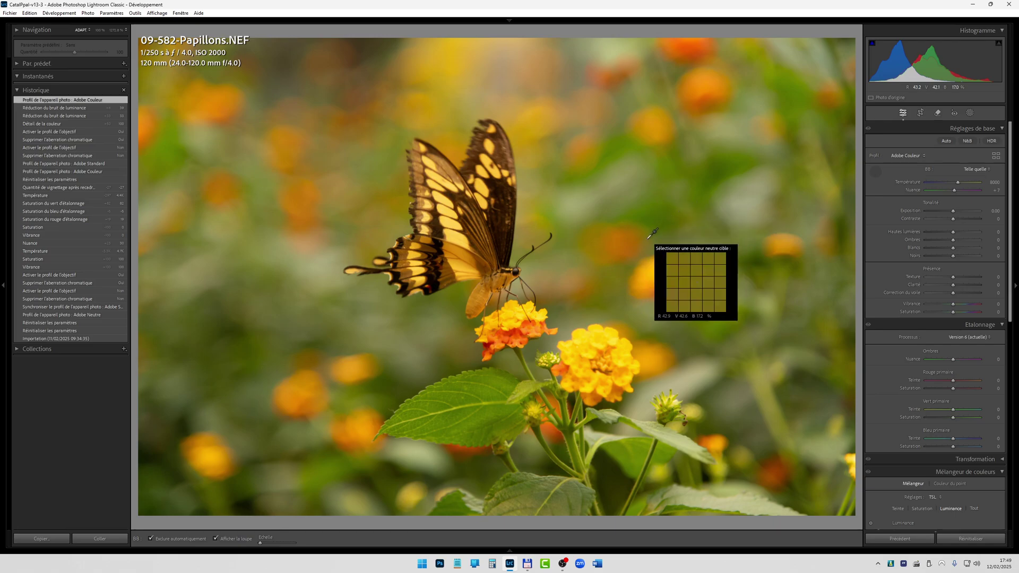
{"action": "left_click", "coordinate": [876, 169]}
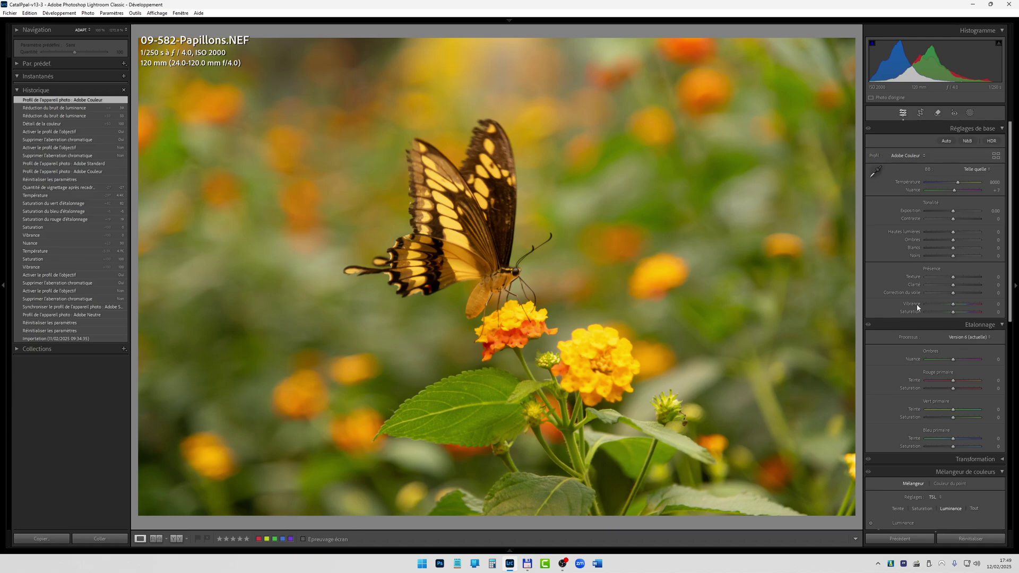
Boost vibrance and saturation to +100 as a colour guide, and set the temperature to 4370 and the tint to +21.
{"action": "left_click_drag", "start_coordinate": [917, 305], "coordinate": [983, 313]}
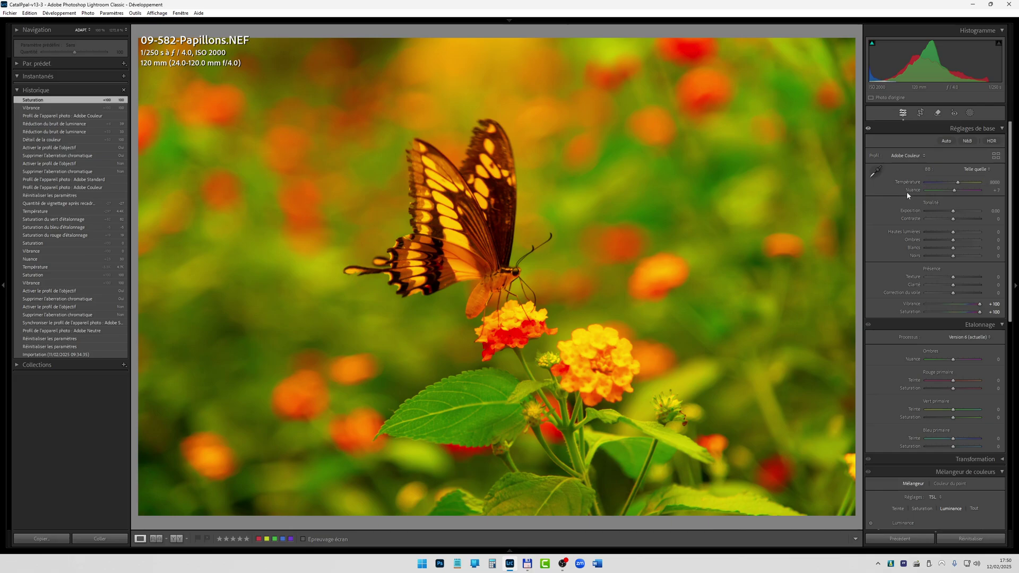
{"action": "left_click", "coordinate": [945, 185]}
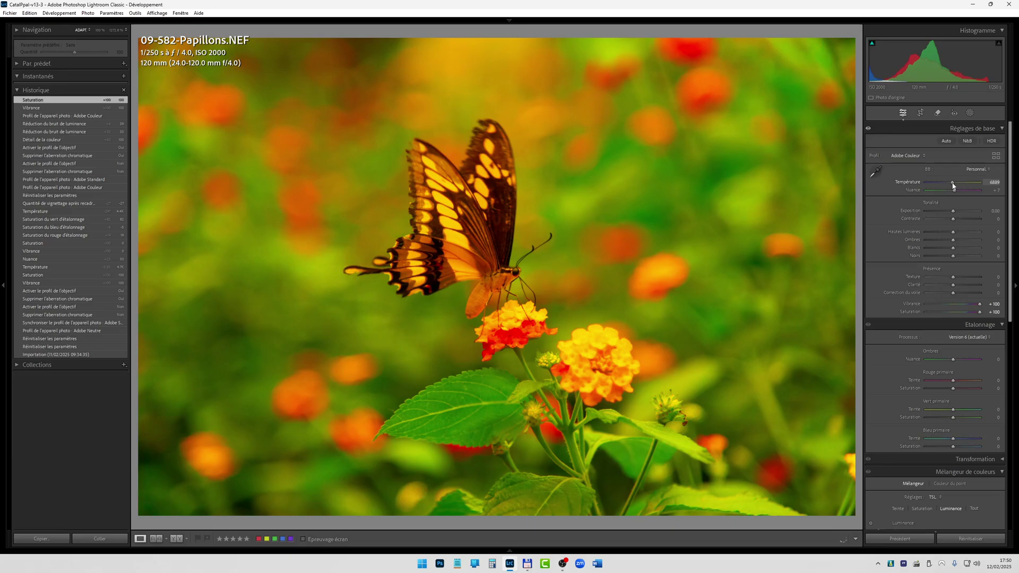
{"action": "mouse_move", "coordinate": [944, 188]}
{"action": "left_mouse_down"}
{"action": "mouse_move", "coordinate": [931, 187]}
{"action": "mouse_move", "coordinate": [958, 192]}
{"action": "left_mouse_up"}
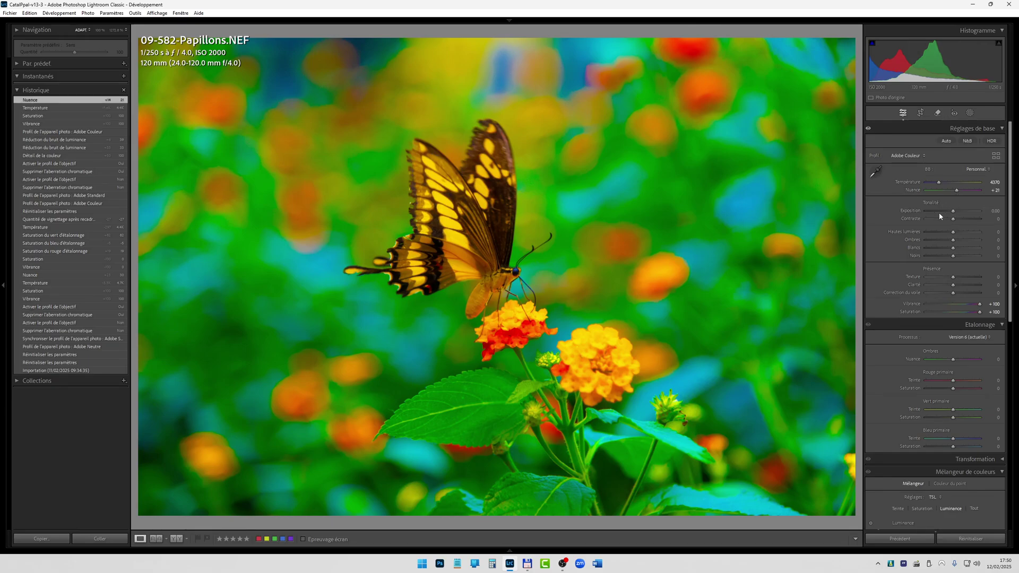
Reset vibrance and saturation to 0, and warm the temperature to 4559 after comparing with the basic settings switched off.
{"action": "double_click", "coordinate": [913, 305]}
{"action": "double_click", "coordinate": [914, 312]}
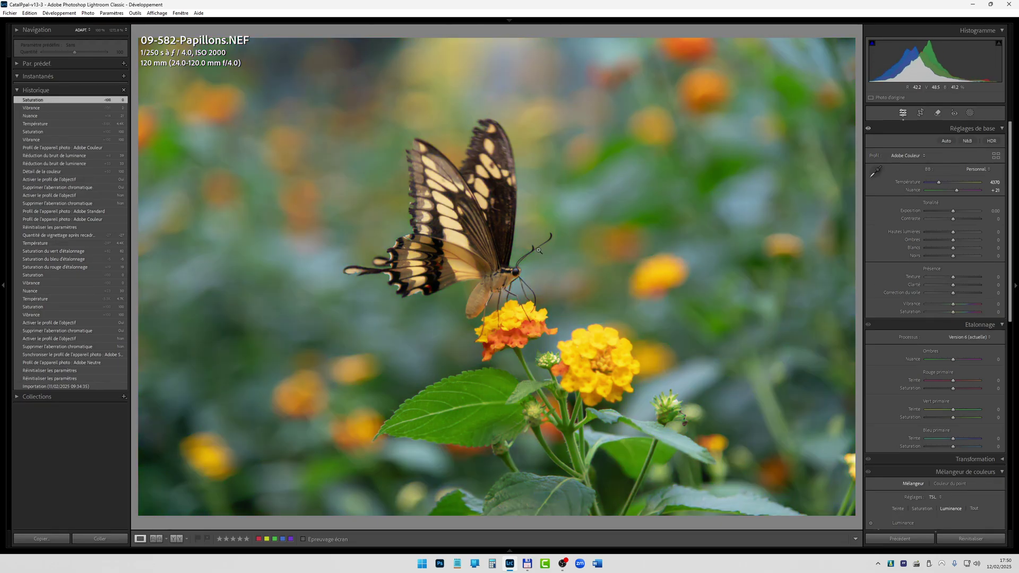
{"action": "left_click", "coordinate": [869, 130]}
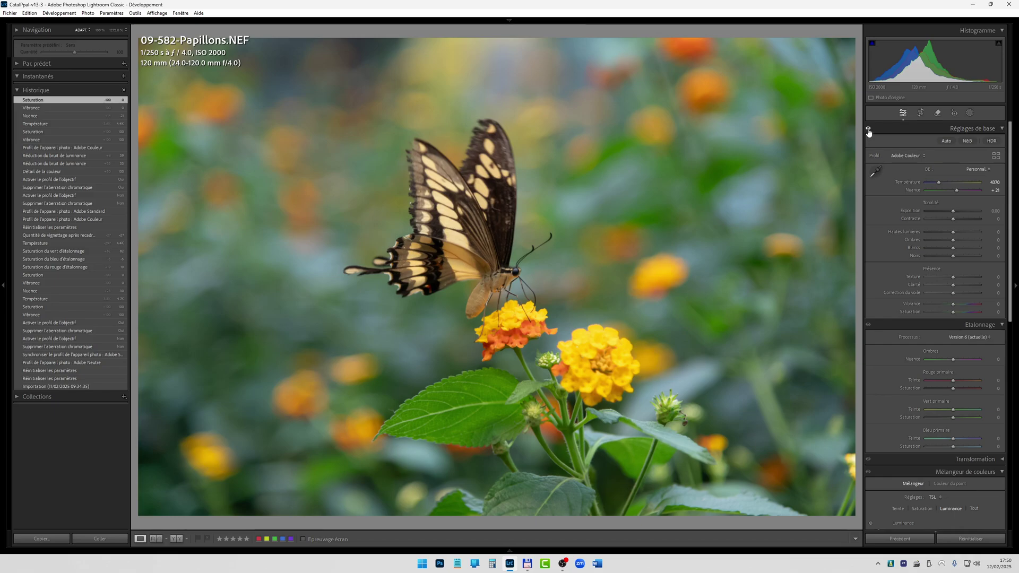
{"action": "left_click", "coordinate": [868, 129]}
{"action": "left_click_drag", "start_coordinate": [940, 184], "coordinate": [940, 184]}
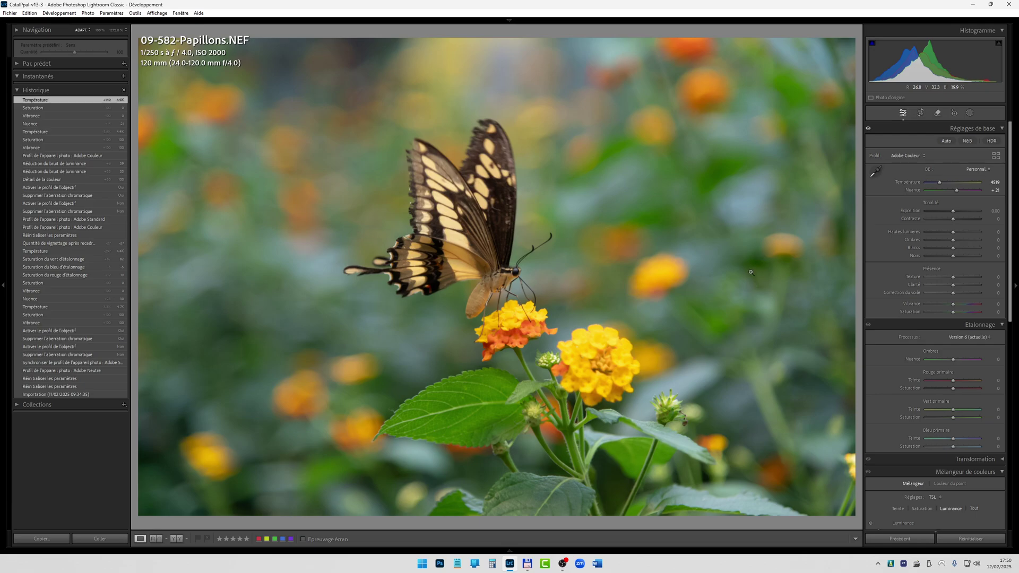
Set the post-crop vignette amount to -50 on the butterfly photo, collapsing the colour mixer settings.
{"action": "scroll", "coordinate": [896, 319], "scroll_direction": "down", "scroll_amount": 10}
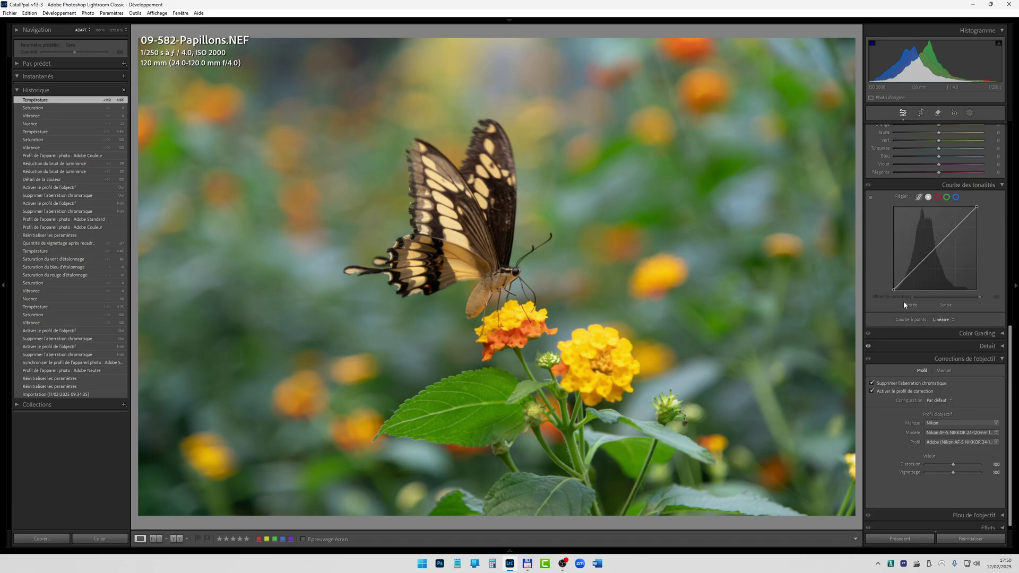
{"action": "scroll", "coordinate": [903, 301], "scroll_direction": "up", "scroll_amount": 5}
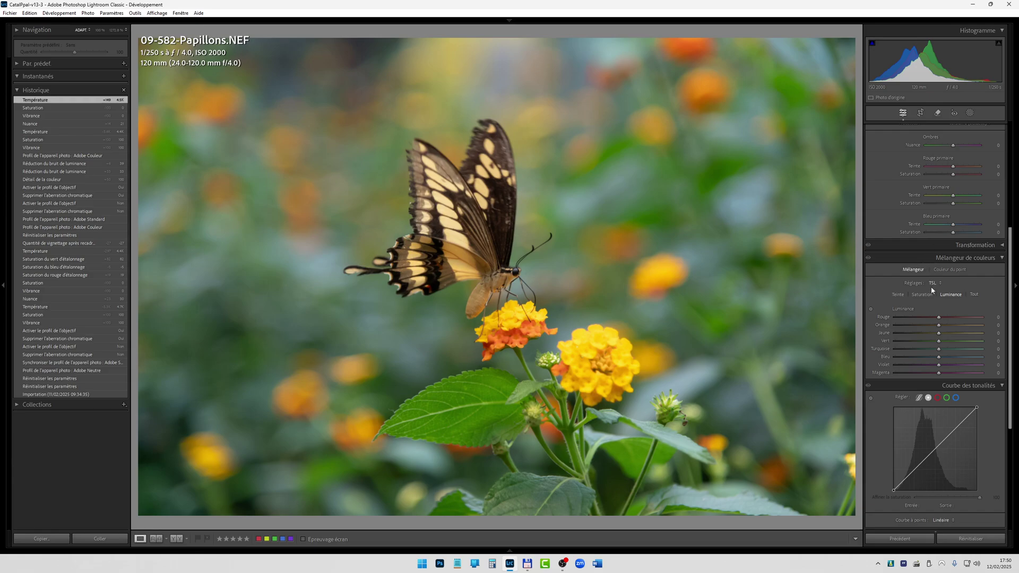
{"action": "left_click", "coordinate": [935, 258]}
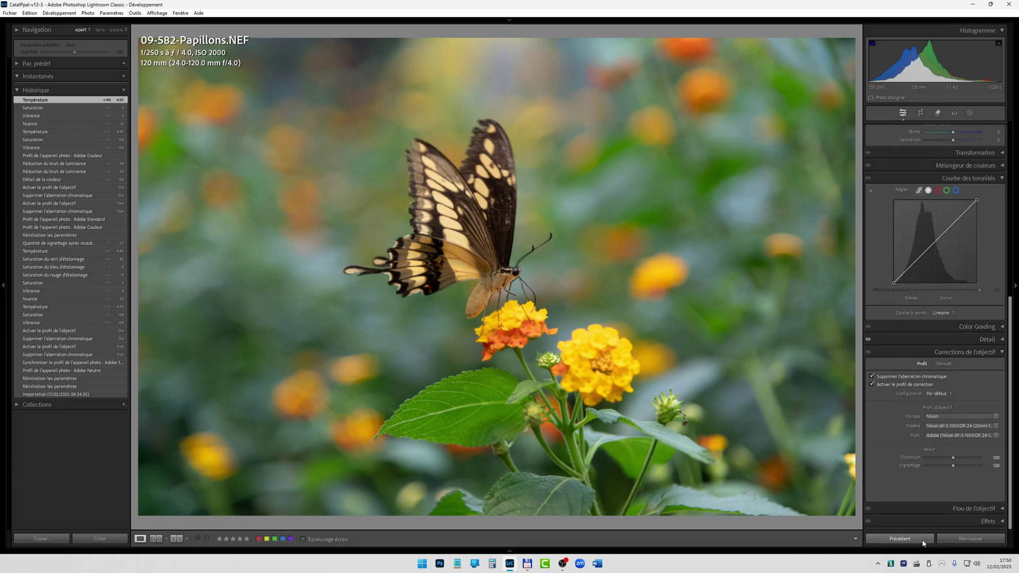
{"action": "left_click", "coordinate": [923, 521]}
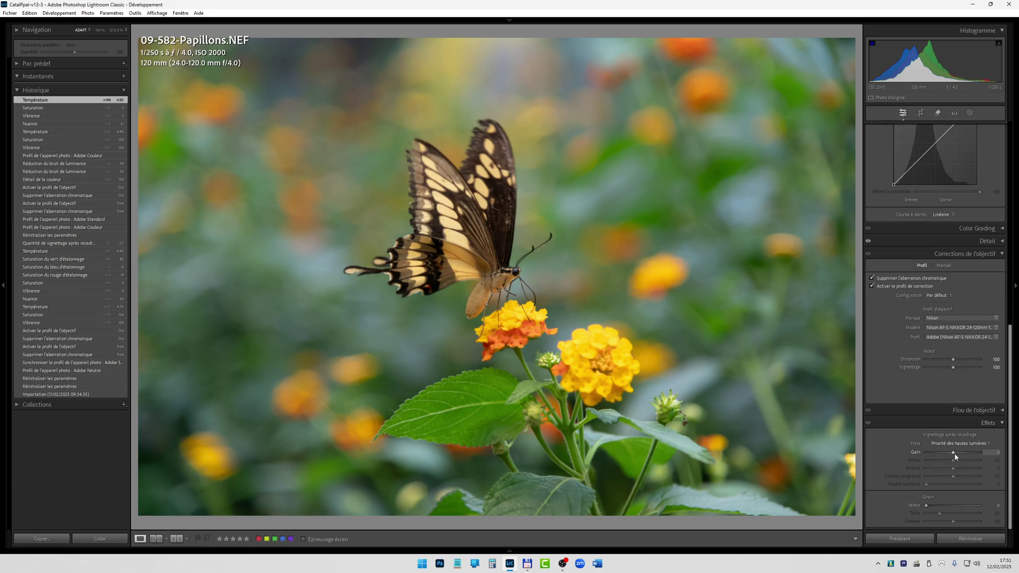
{"action": "mouse_move", "coordinate": [954, 454]}
{"action": "left_mouse_down"}
{"action": "mouse_move", "coordinate": [972, 451]}
{"action": "mouse_move", "coordinate": [941, 455]}
{"action": "left_mouse_up"}
{"action": "left_click_drag", "start_coordinate": [940, 455], "coordinate": [940, 455]}
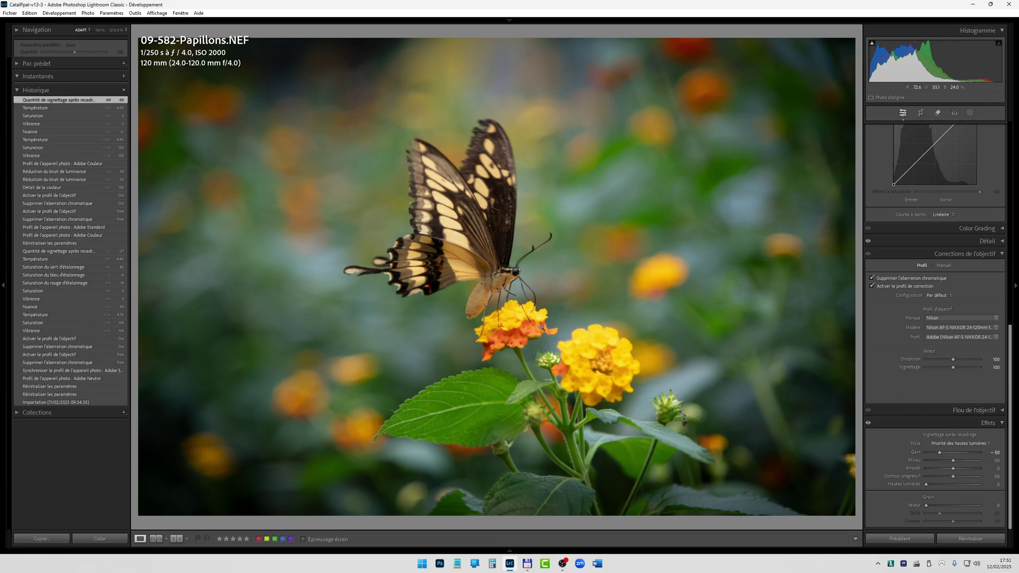
Compare the butterfly photo with the vignette effect switched off and on, and with its unedited before version.
{"action": "left_click", "coordinate": [868, 423]}
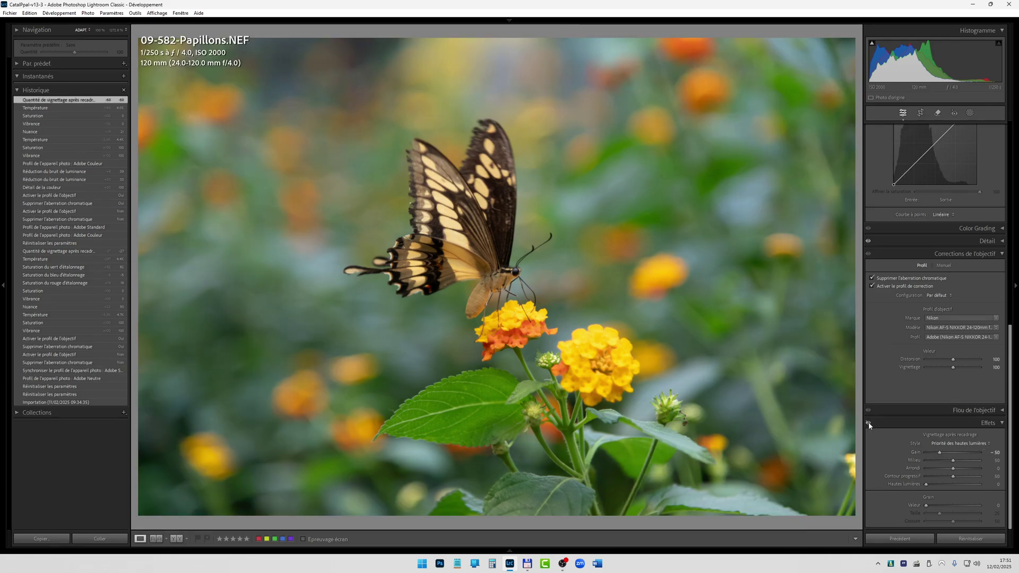
{"action": "left_click", "coordinate": [869, 423]}
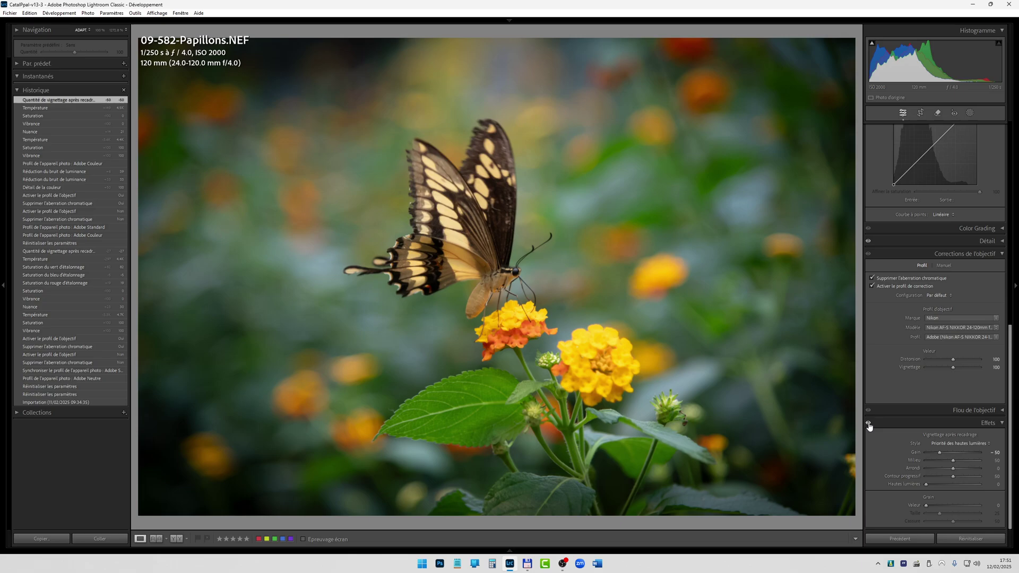
{"action": "left_click", "coordinate": [915, 423]}
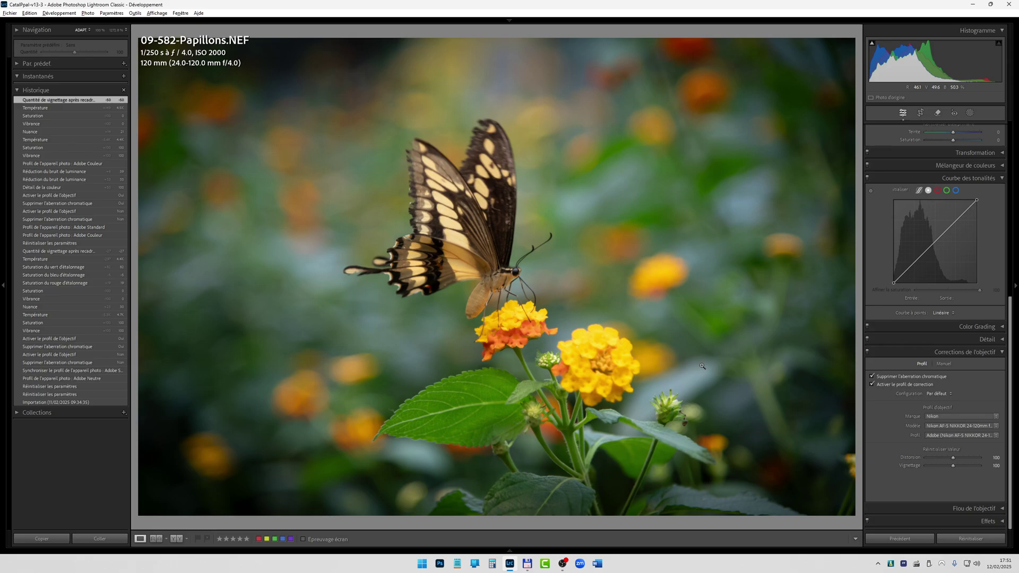
{"action": "key", "text": "backslash"}
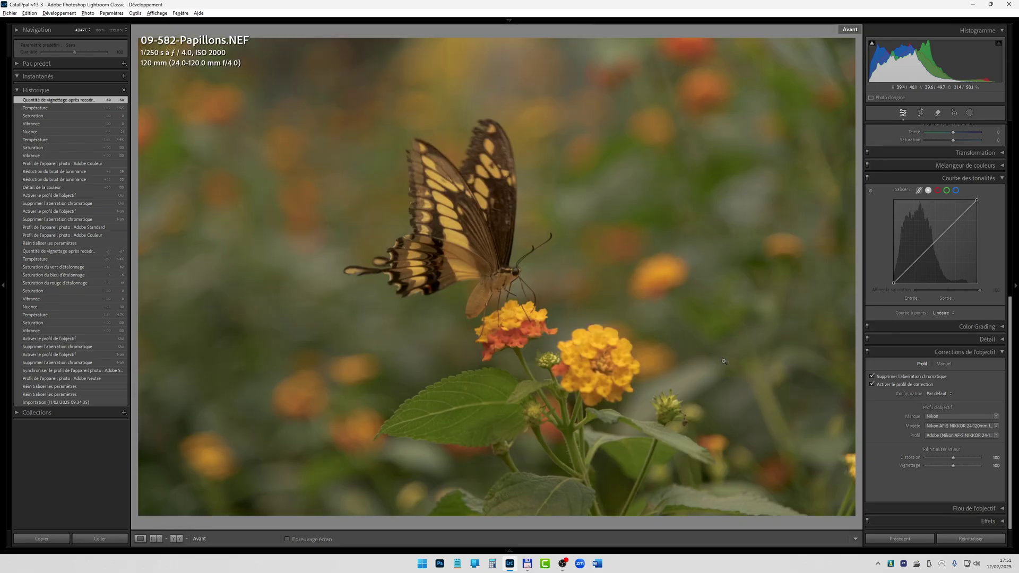
{"action": "key", "text": "backslash"}
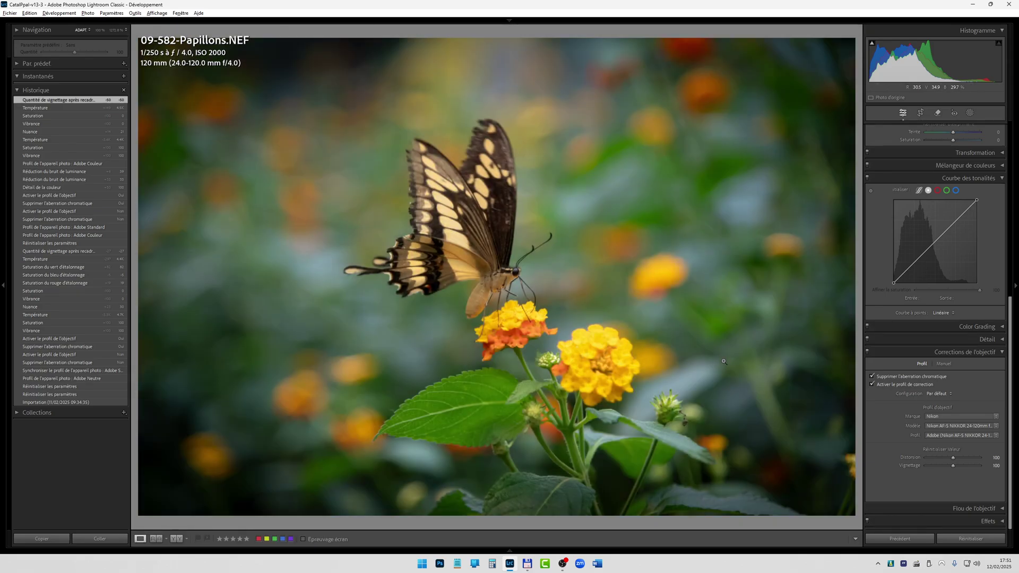
{"action": "key", "text": "backslash"}
{"action": "key", "text": "backslash"}
Return to the library grid and open the 10-314-Strasbourg.NEF photo for development.
{"action": "key", "text": "g"}
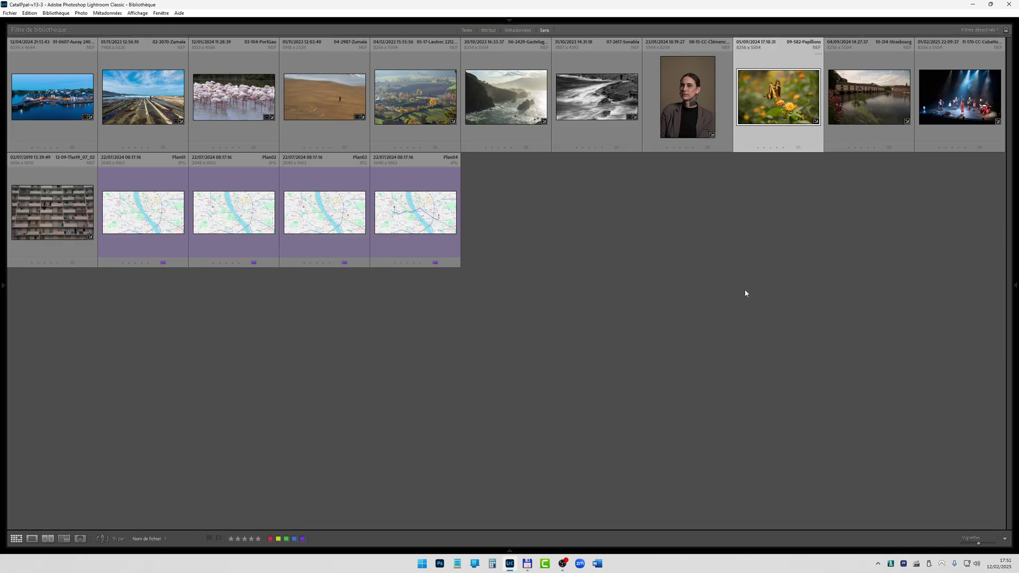
{"action": "double_click", "coordinate": [776, 108]}
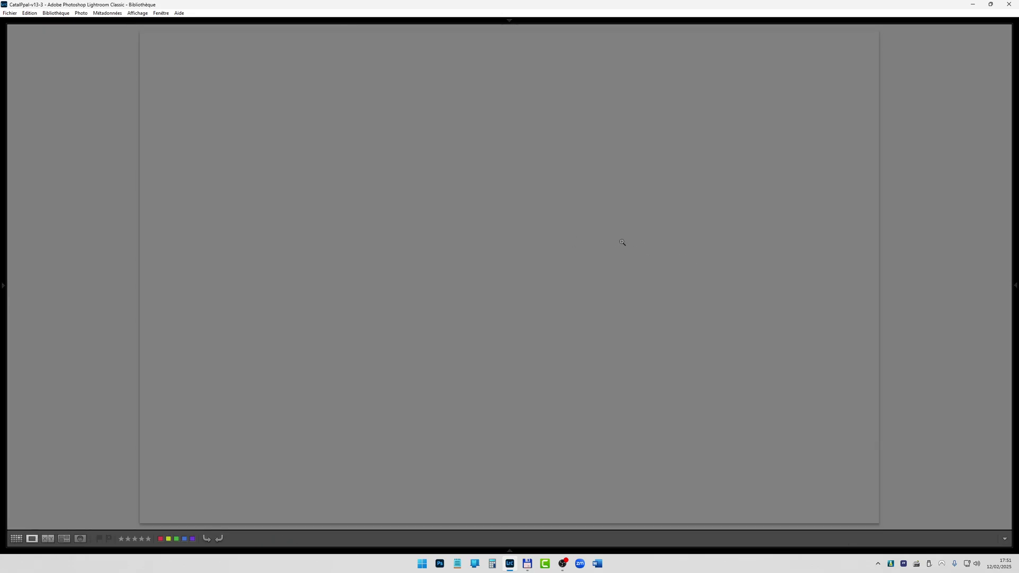
{"action": "key", "text": "g"}
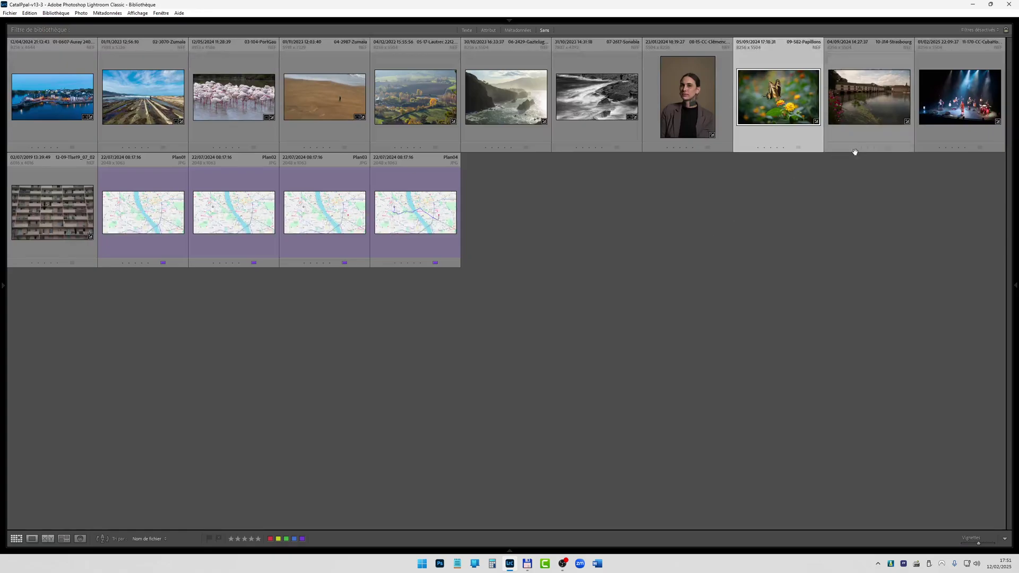
{"action": "double_click", "coordinate": [867, 107]}
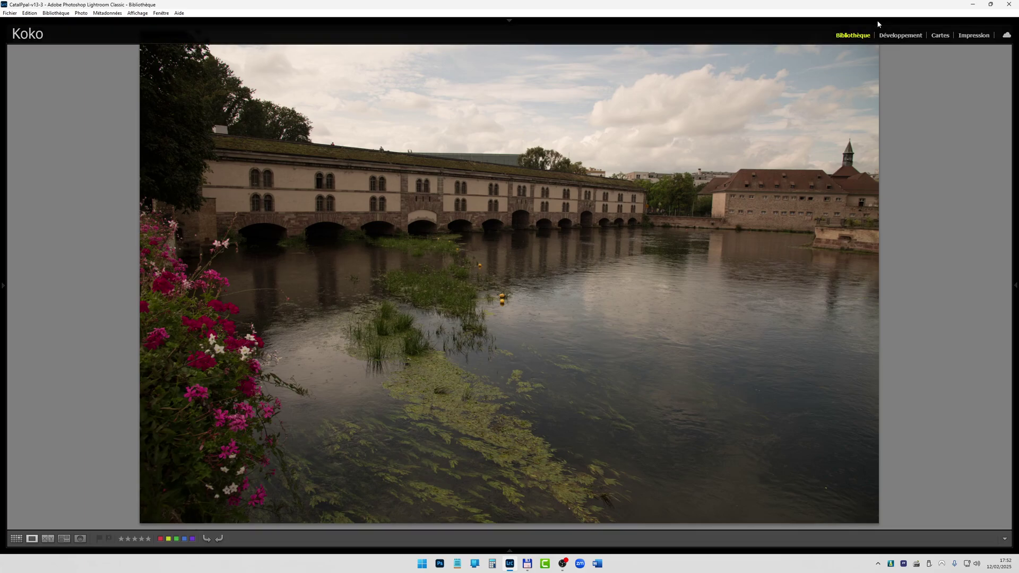
{"action": "left_click", "coordinate": [901, 36]}
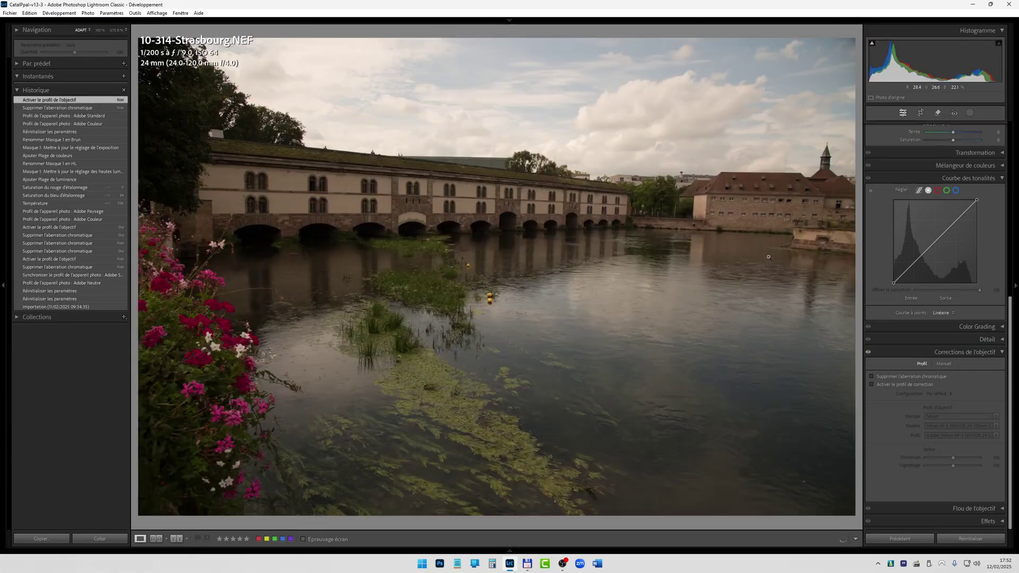
Enable chromatic aberration removal and lens profile correction on the Strasbourg photo, and set the sharpening detail to 100.
{"action": "left_click", "coordinate": [873, 377]}
{"action": "left_click", "coordinate": [872, 383]}
{"action": "left_click", "coordinate": [963, 340]}
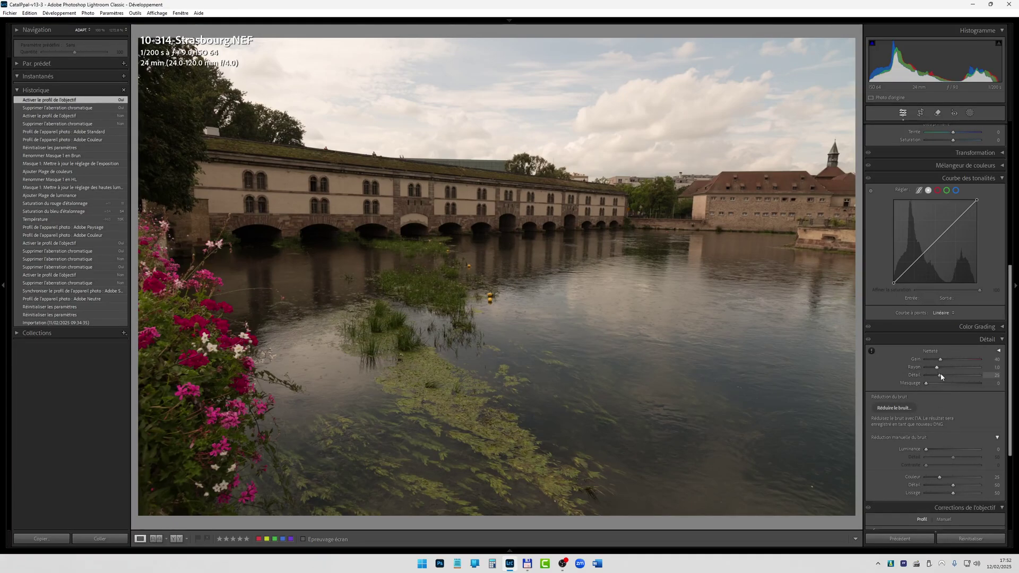
{"action": "left_click_drag", "start_coordinate": [940, 375], "coordinate": [1005, 388]}
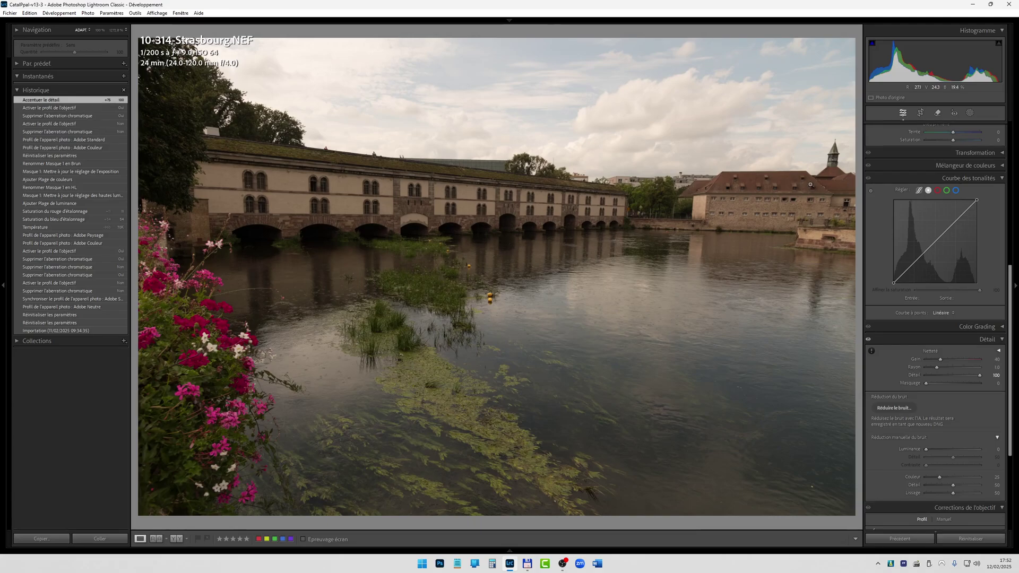
Try the Adobe Couleur profile on the Strasbourg photo, and apply the Adobe Paysage profile.
{"action": "scroll", "coordinate": [935, 212], "scroll_direction": "up", "scroll_amount": 5}
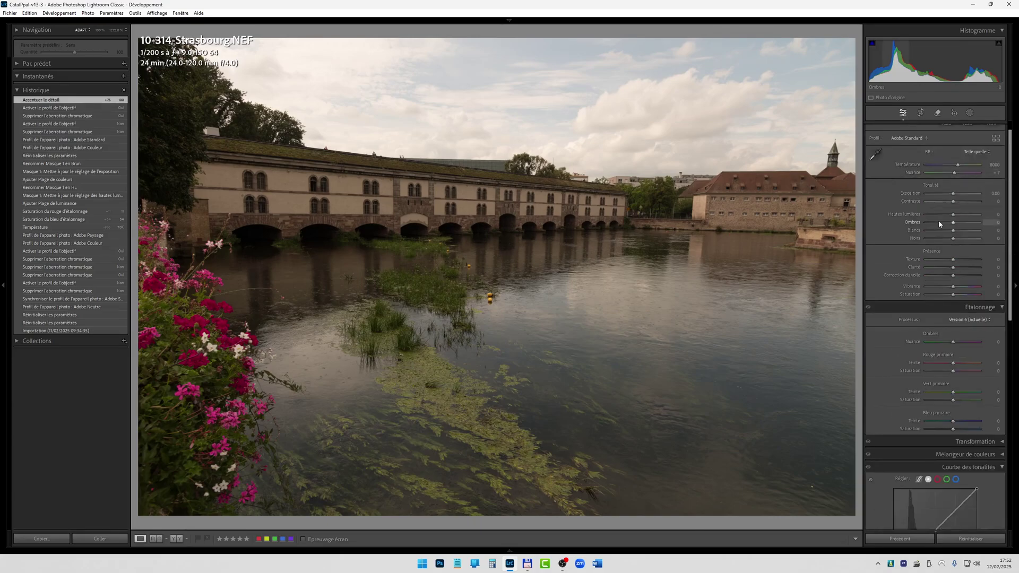
{"action": "scroll", "coordinate": [929, 202], "scroll_direction": "up", "scroll_amount": 1}
{"action": "left_click", "coordinate": [911, 157]}
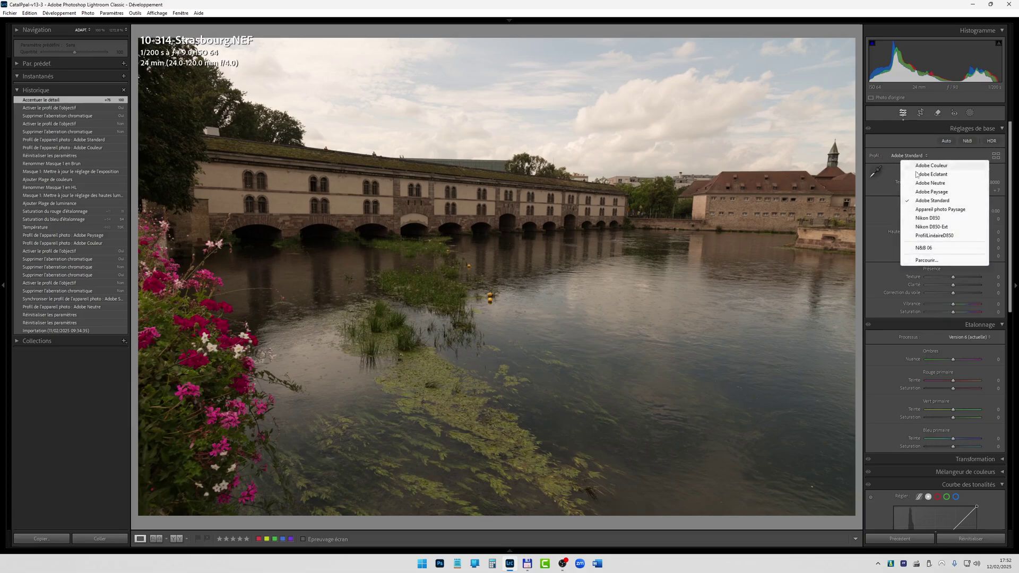
{"action": "left_click", "coordinate": [920, 166]}
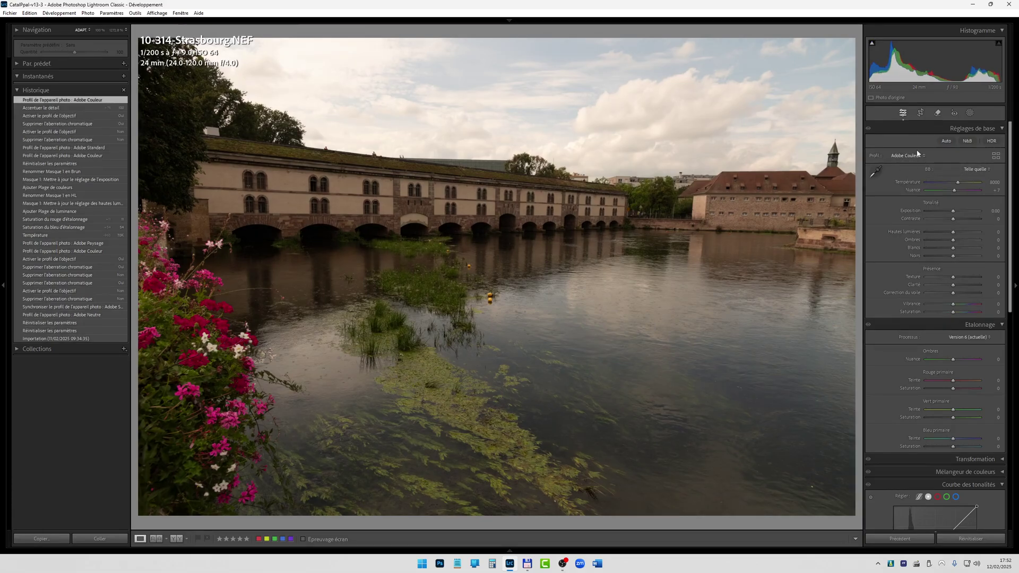
{"action": "left_click", "coordinate": [917, 154]}
{"action": "left_click", "coordinate": [921, 195]}
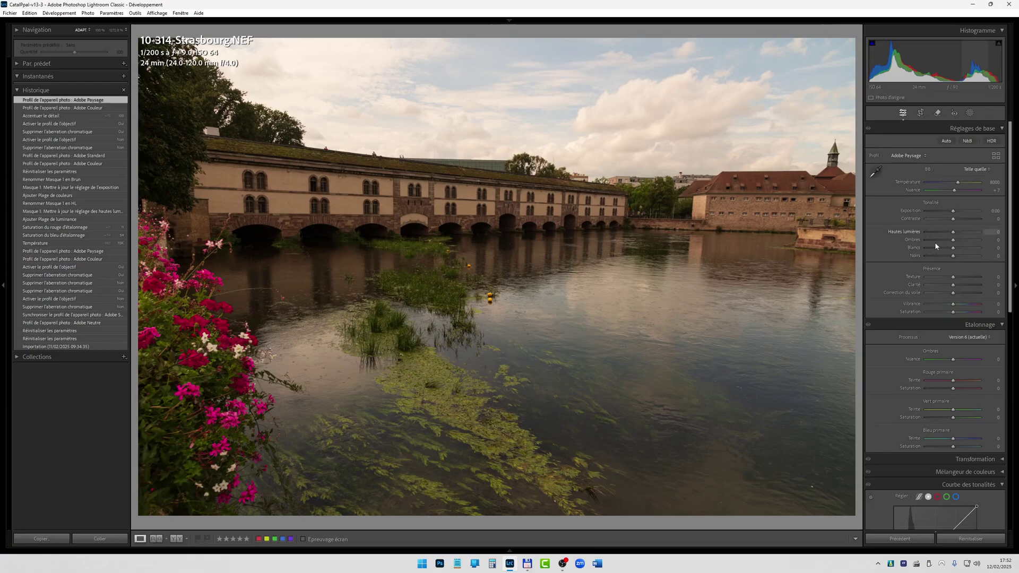
Raise the shadows to +26, and set the calibration saturation to +13 for red primary and +32 for blue primary.
{"action": "left_click_drag", "start_coordinate": [954, 243], "coordinate": [965, 240]}
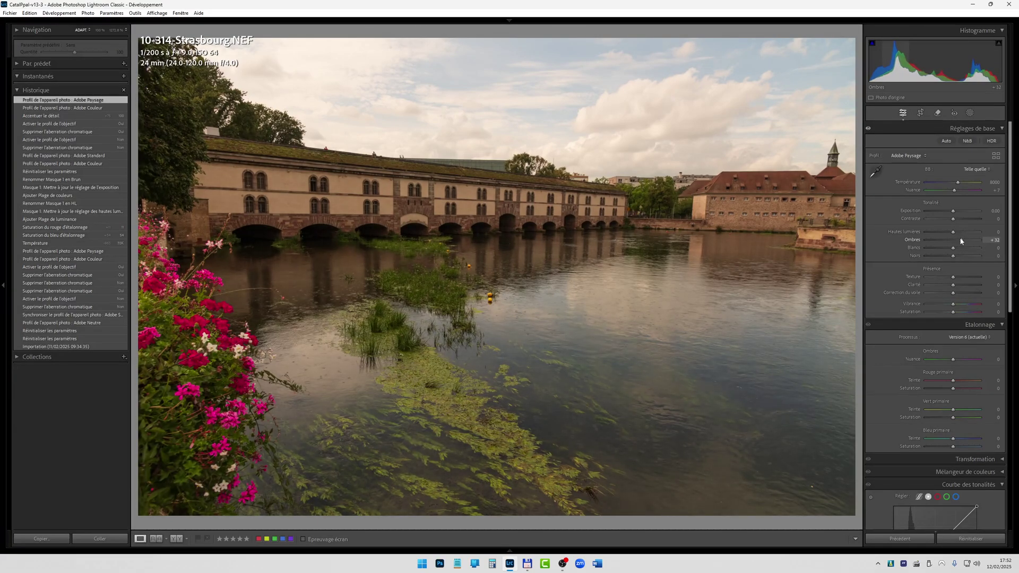
{"action": "left_click_drag", "start_coordinate": [902, 61], "coordinate": [886, 57]}
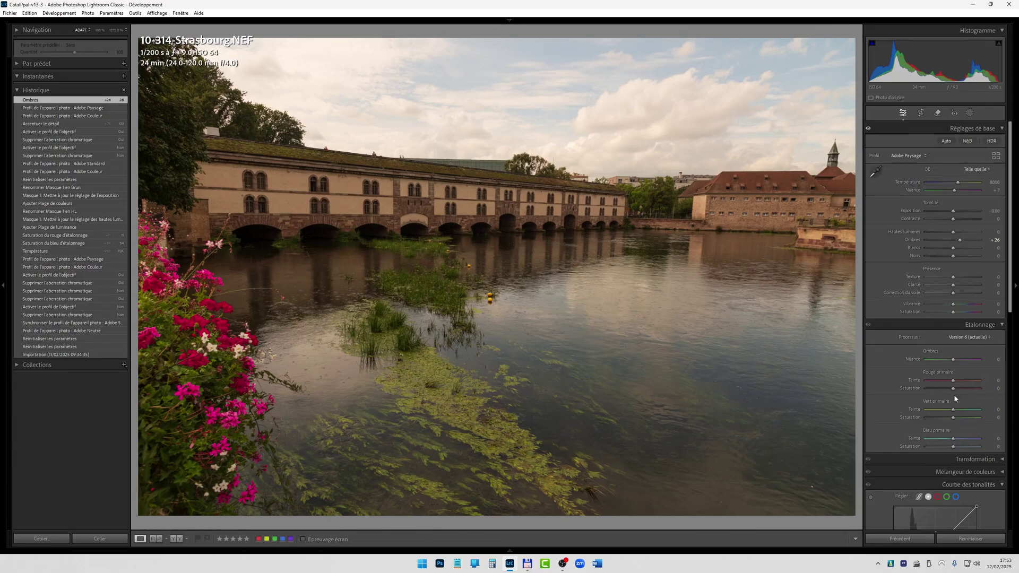
{"action": "left_click_drag", "start_coordinate": [953, 390], "coordinate": [957, 392]}
{"action": "mouse_move", "coordinate": [954, 448]}
{"action": "left_mouse_down"}
{"action": "mouse_move", "coordinate": [975, 447]}
{"action": "mouse_move", "coordinate": [954, 447]}
{"action": "mouse_move", "coordinate": [962, 449]}
{"action": "left_mouse_up"}
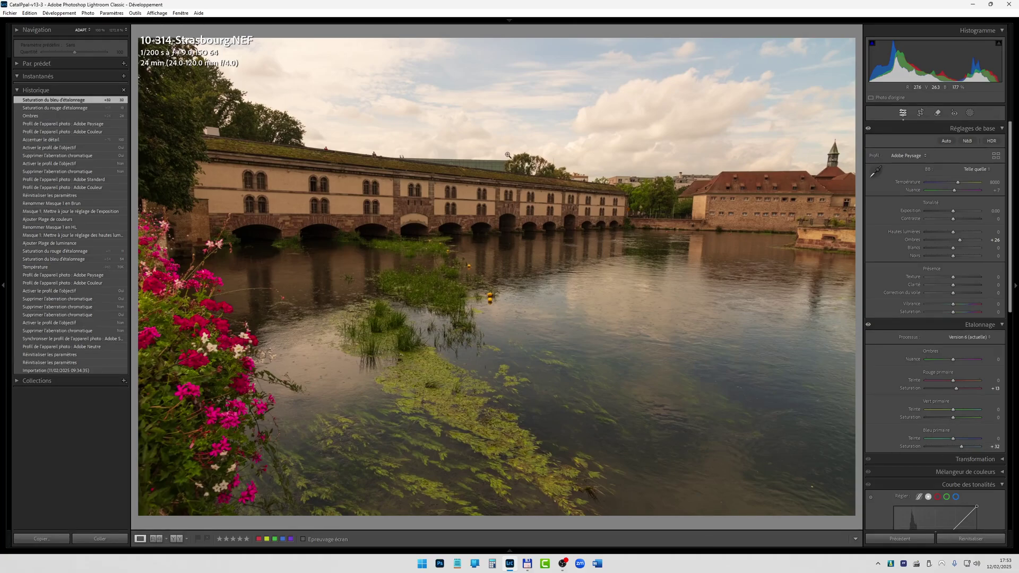
Add a sky mask to the Strasbourg photo and cool its temperature to -22.
{"action": "left_click", "coordinate": [971, 114]}
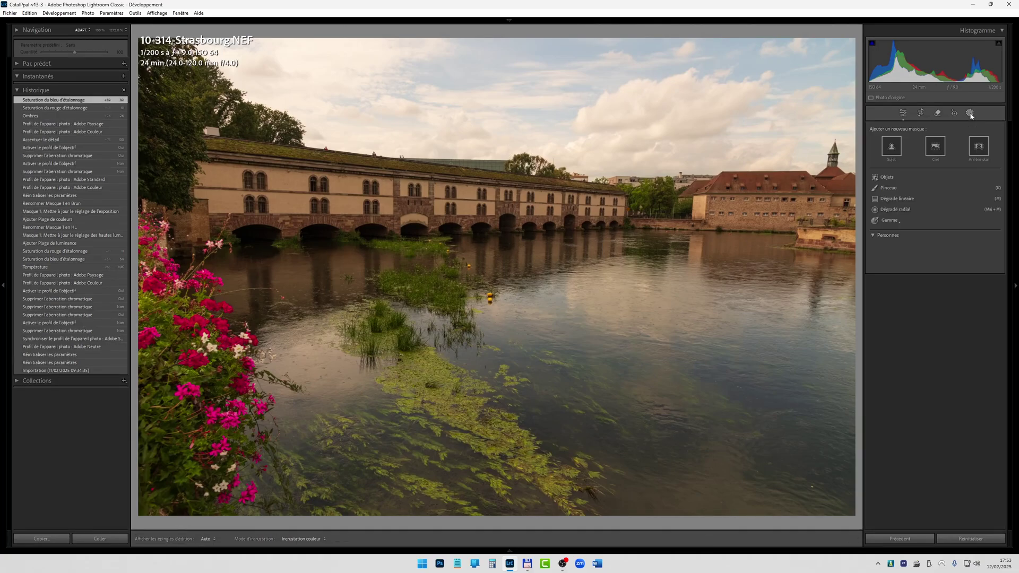
{"action": "left_click", "coordinate": [936, 149]}
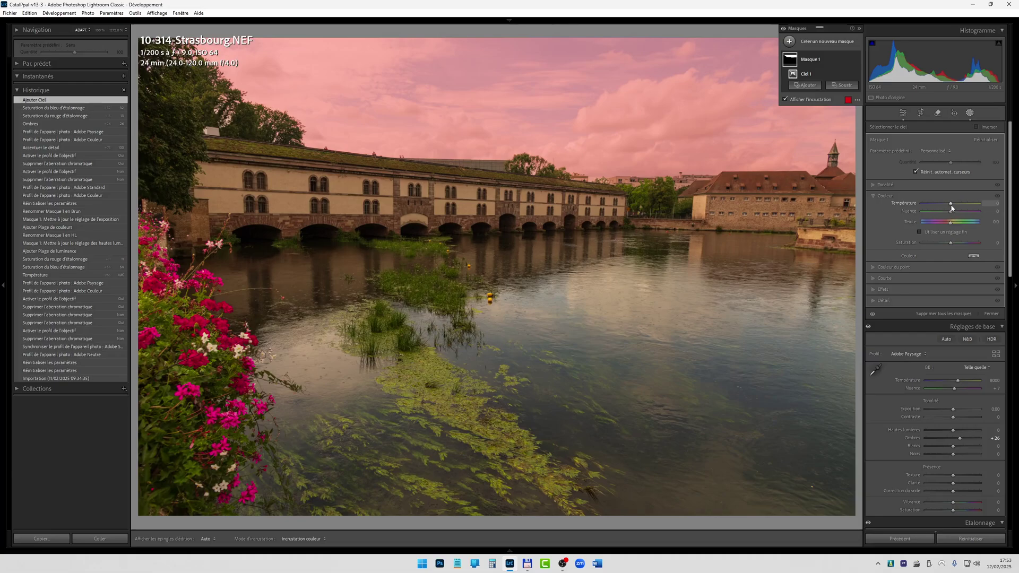
{"action": "left_click_drag", "start_coordinate": [951, 206], "coordinate": [946, 208]}
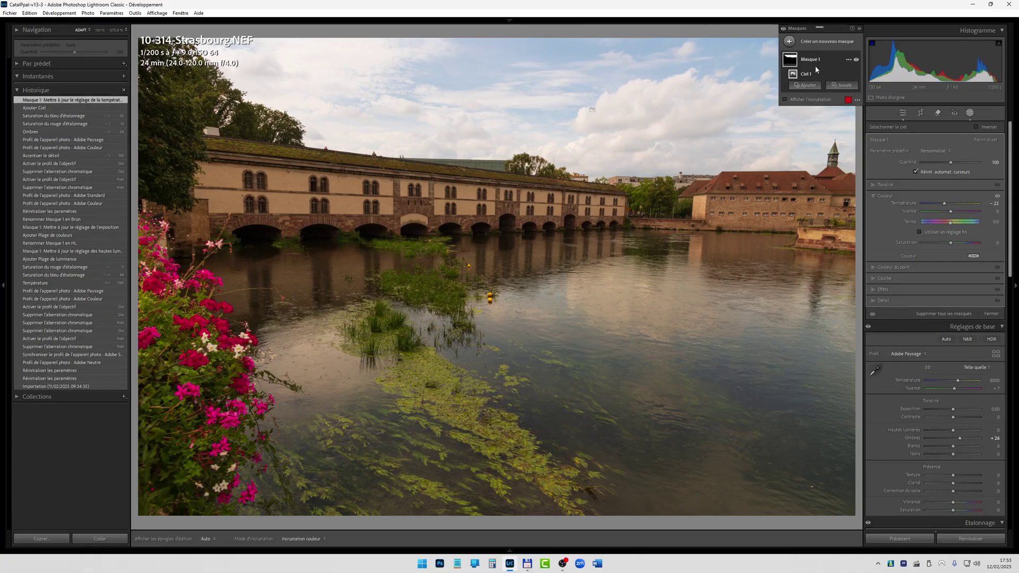
Rename the sky mask as Ciel.
{"action": "double_click", "coordinate": [811, 59]}
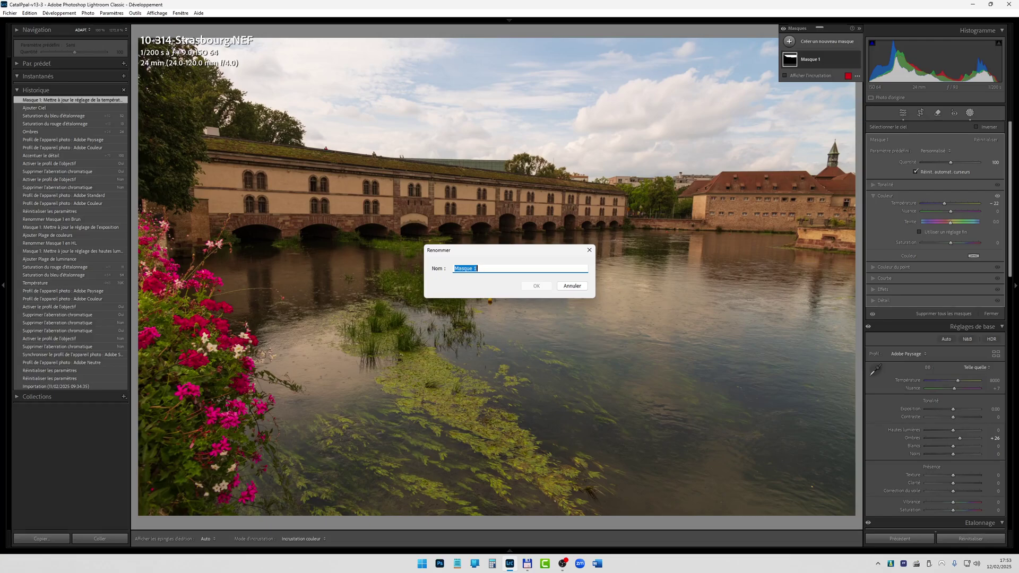
{"action": "type", "text": "Ciel"}
{"action": "key", "text": "Return"}
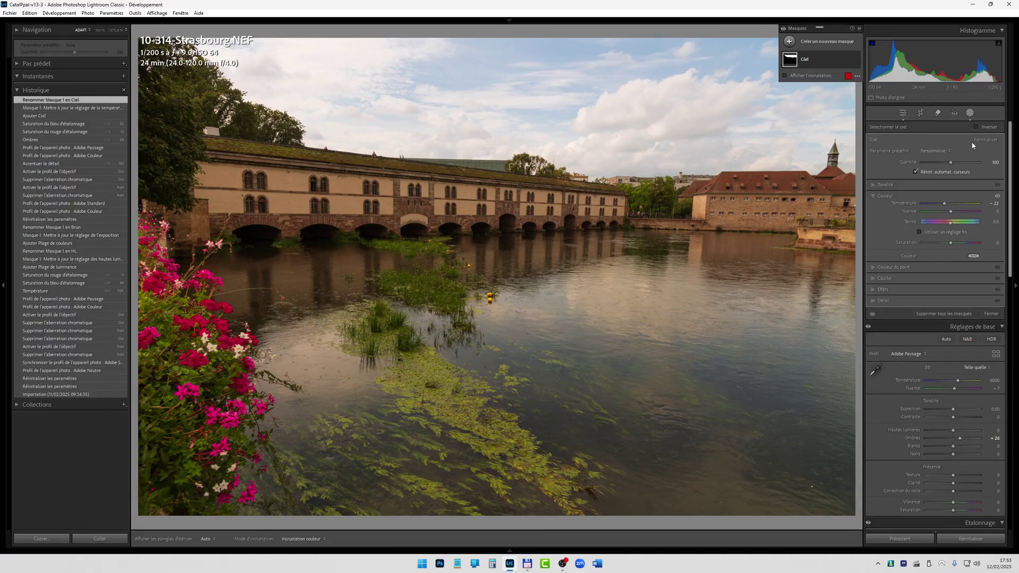
Create a colour range mask sampled from the building's beige façade, with temperature -24 and tint 10.
{"action": "left_click", "coordinate": [791, 42]}
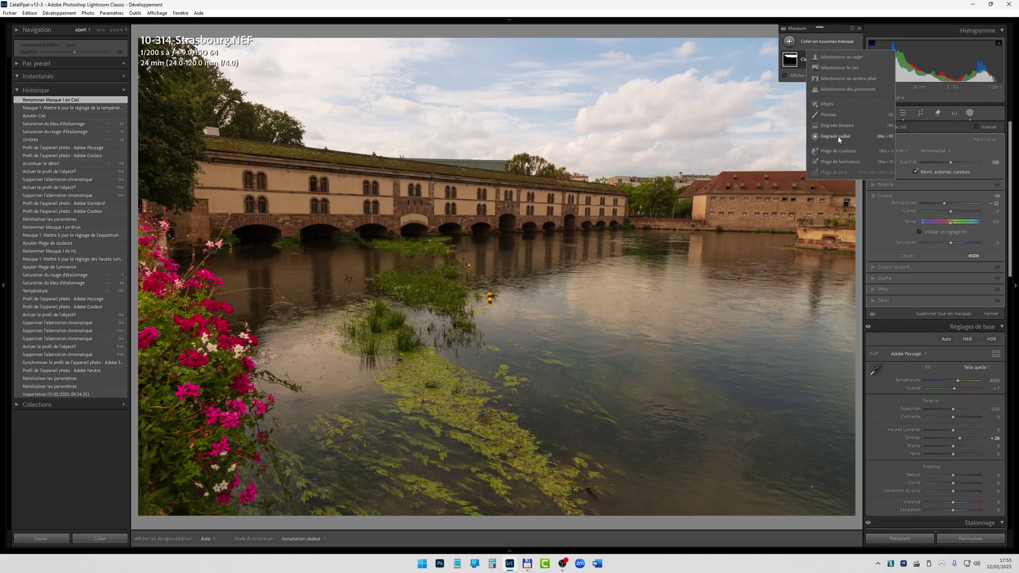
{"action": "left_click", "coordinate": [840, 152]}
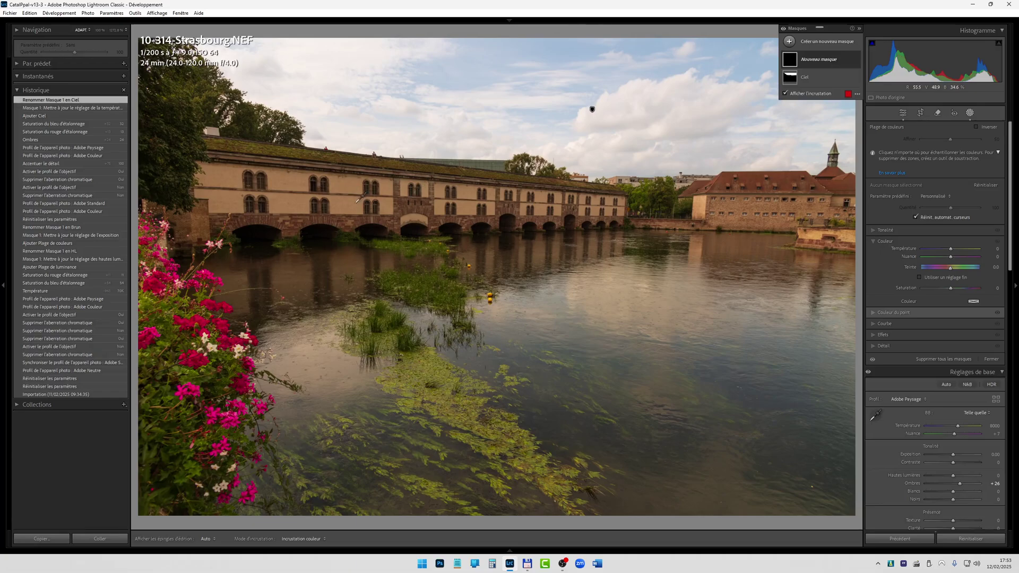
{"action": "left_click", "coordinate": [356, 203]}
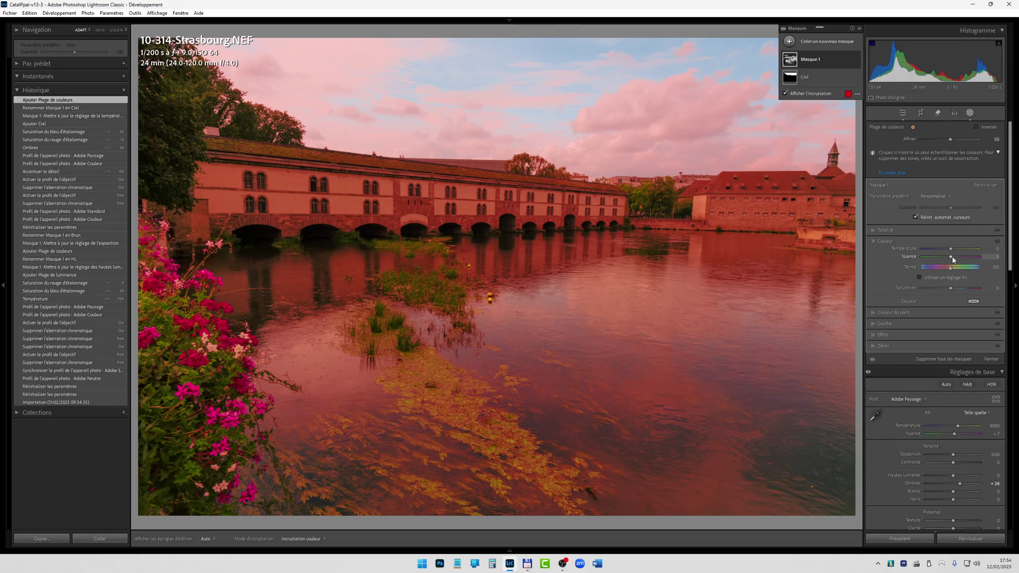
{"action": "left_click_drag", "start_coordinate": [951, 251], "coordinate": [953, 256]}
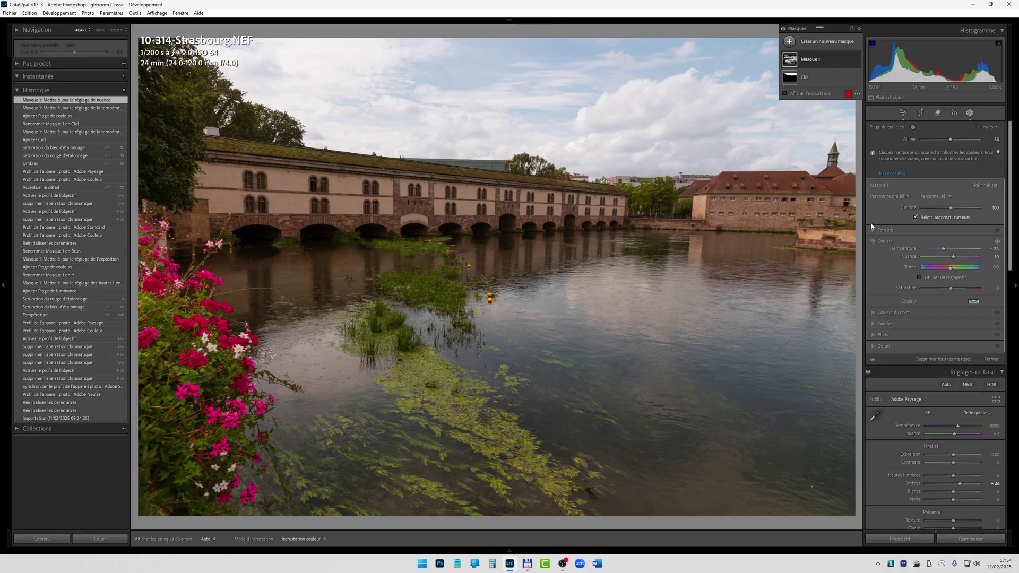
Rename the colour range mask as Tons bruns.
{"action": "double_click", "coordinate": [815, 60]}
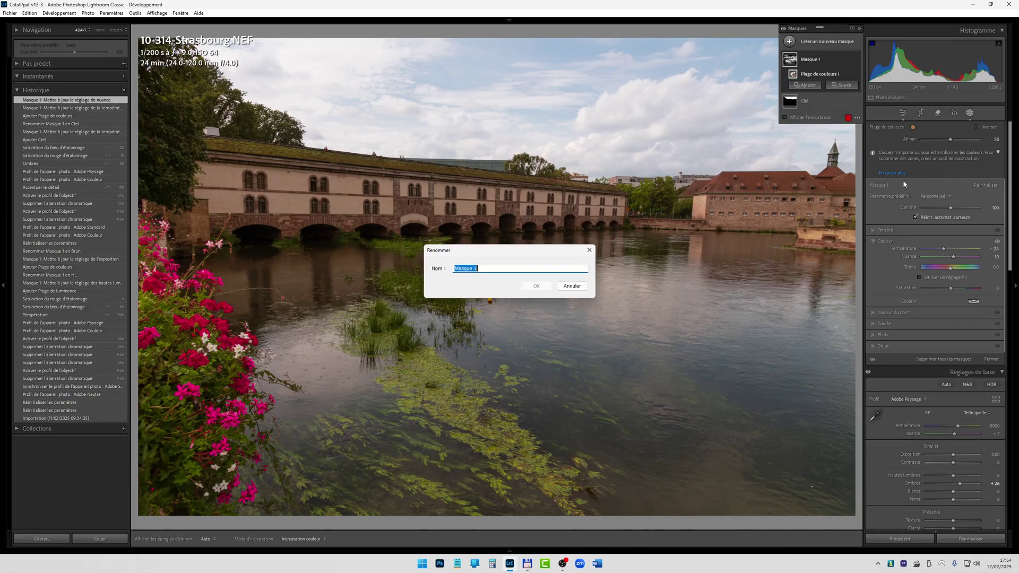
{"action": "type", "text": "Tons briuns"}
{"action": "key", "text": "Return"}
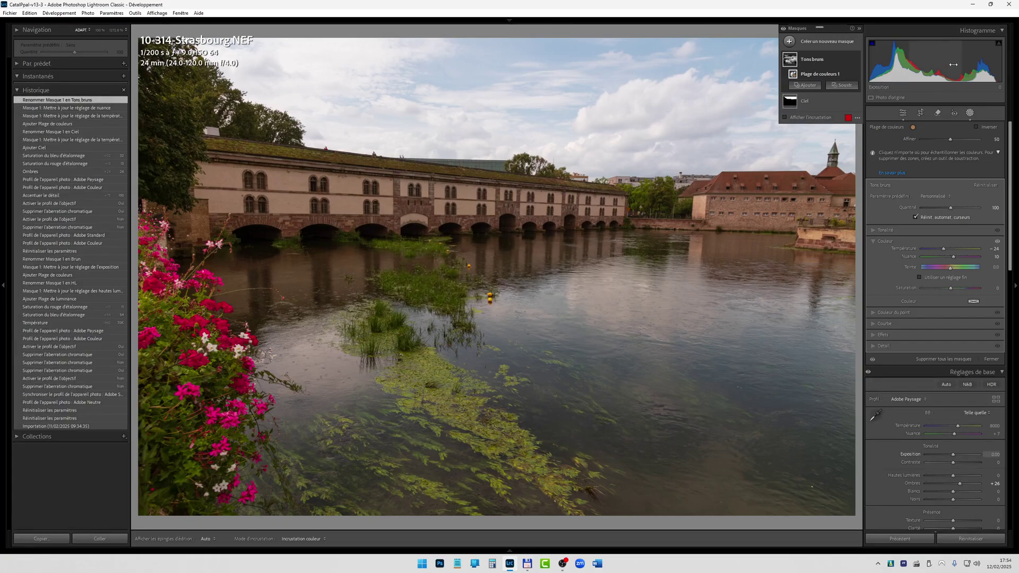
Compare the Strasbourg photo with and without the Tons bruns mask, and the finished development against its before state.
{"action": "left_click", "coordinate": [856, 60]}
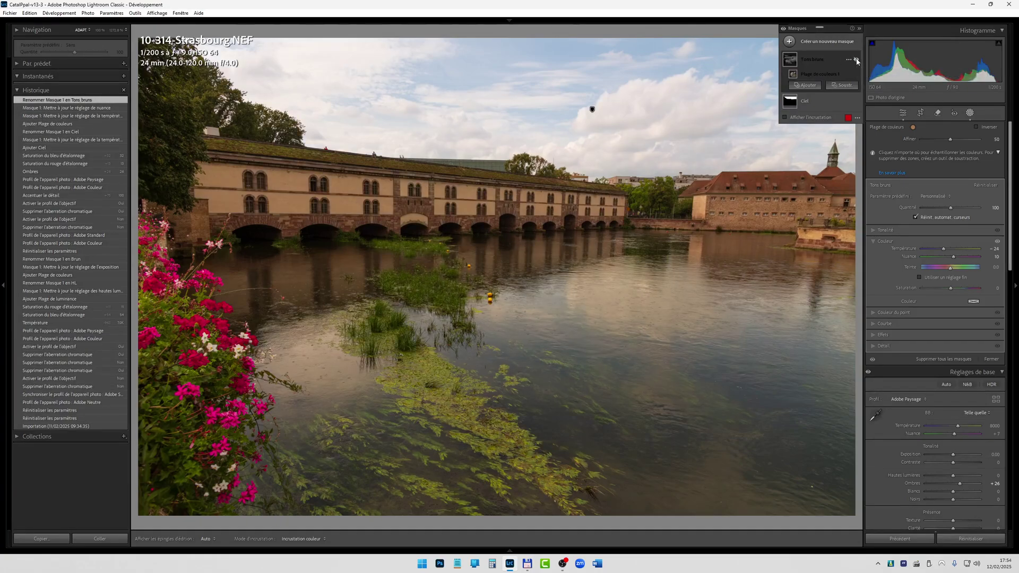
{"action": "left_click", "coordinate": [857, 61]}
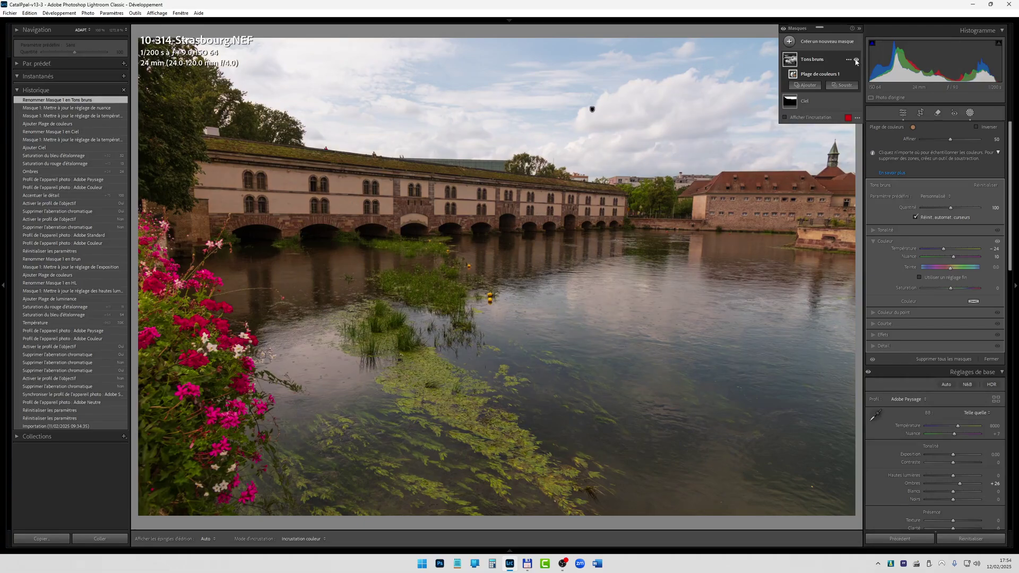
{"action": "left_click", "coordinate": [856, 60]}
{"action": "left_click", "coordinate": [856, 61]}
{"action": "left_click", "coordinate": [903, 113]}
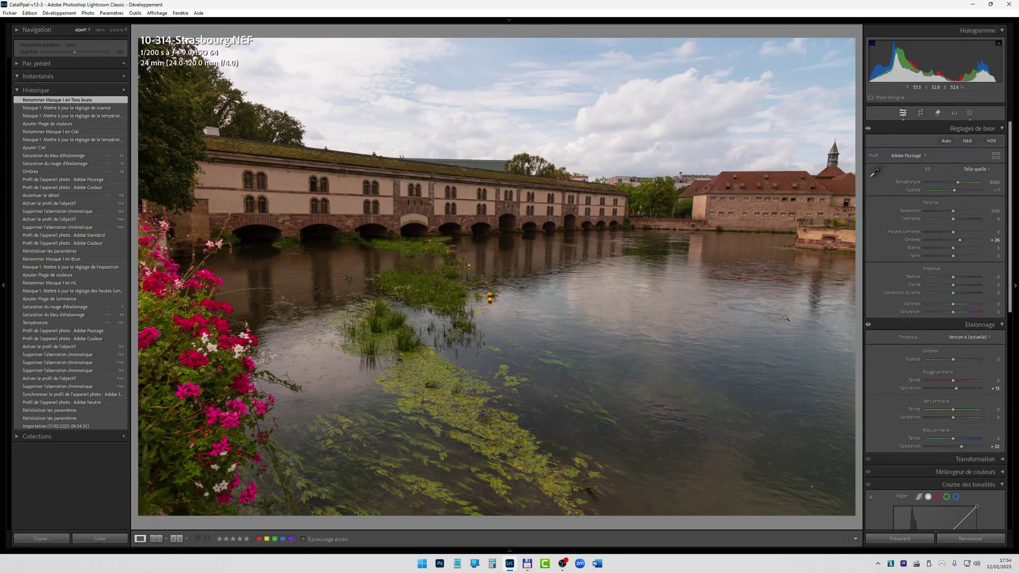
{"action": "key", "text": "backslash"}
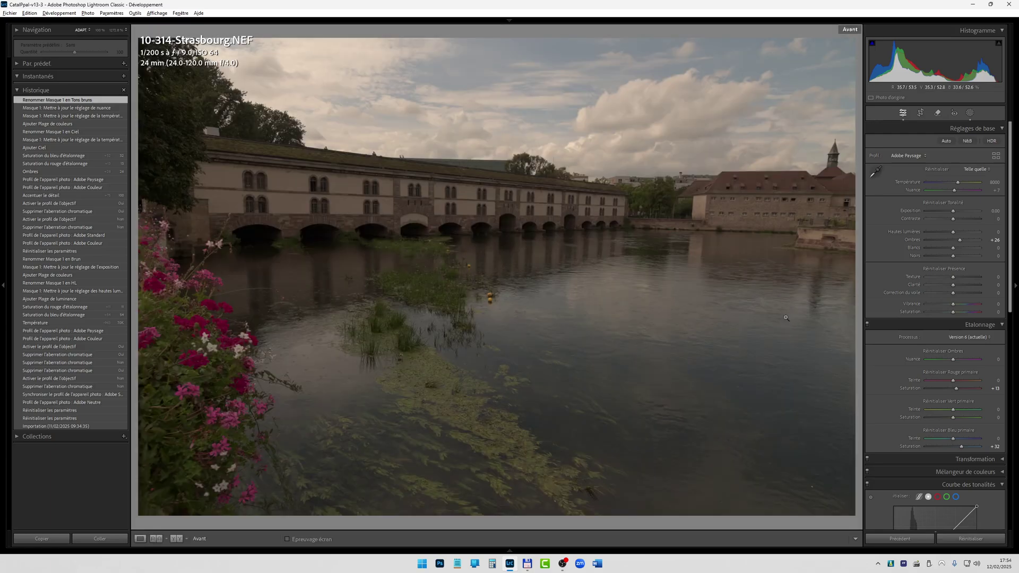
{"action": "key", "text": "backslash"}
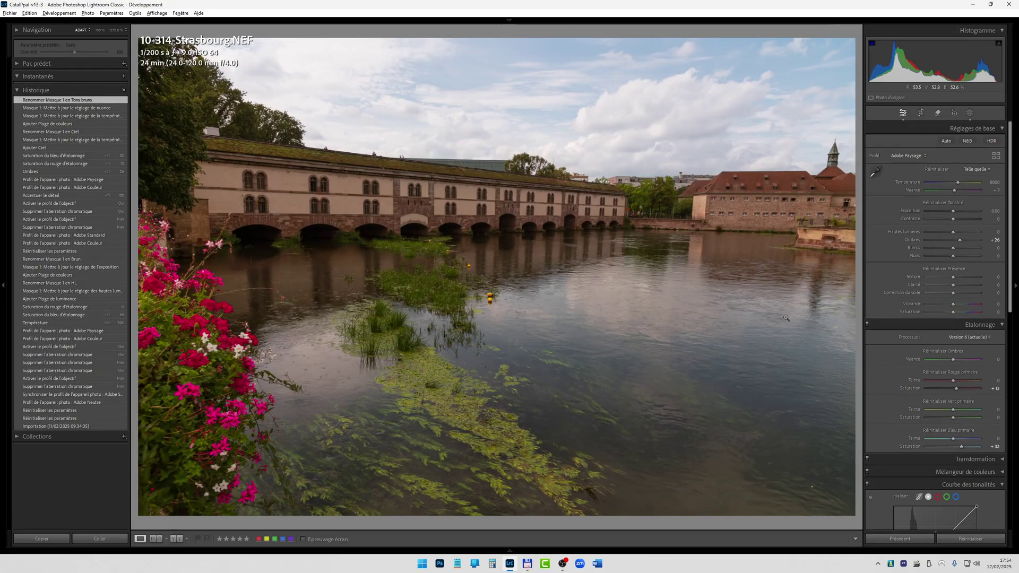
Open the CubaHoyMazade concert photo for development from the library grid.
{"action": "key", "text": "alt"}
{"action": "key", "text": "g"}
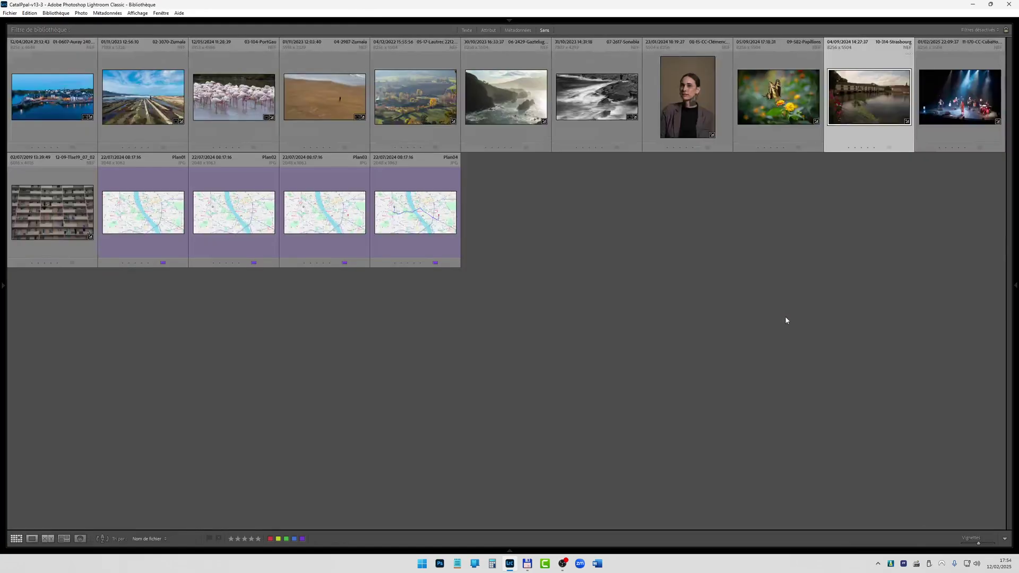
{"action": "double_click", "coordinate": [962, 95]}
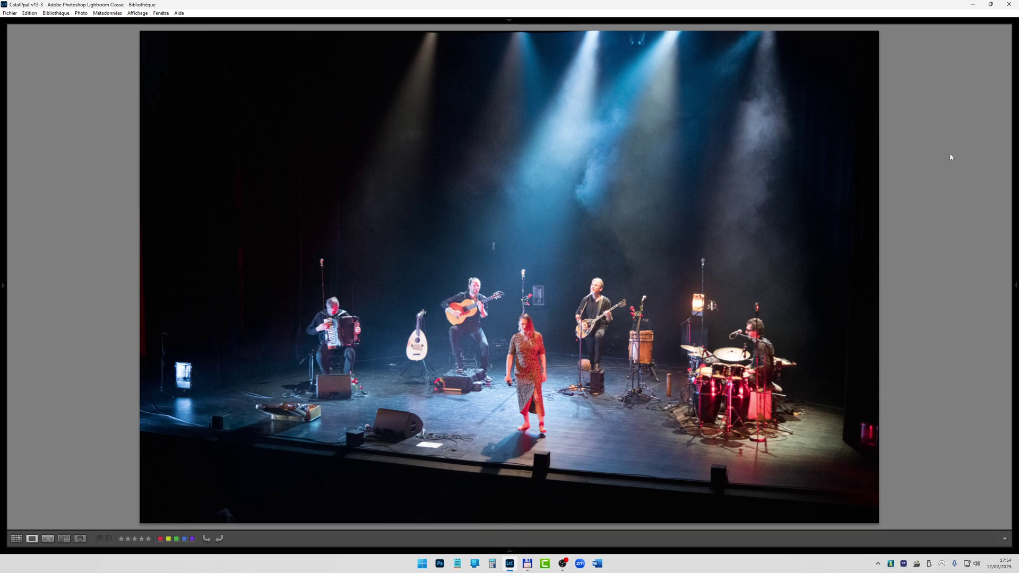
{"action": "key", "text": "d"}
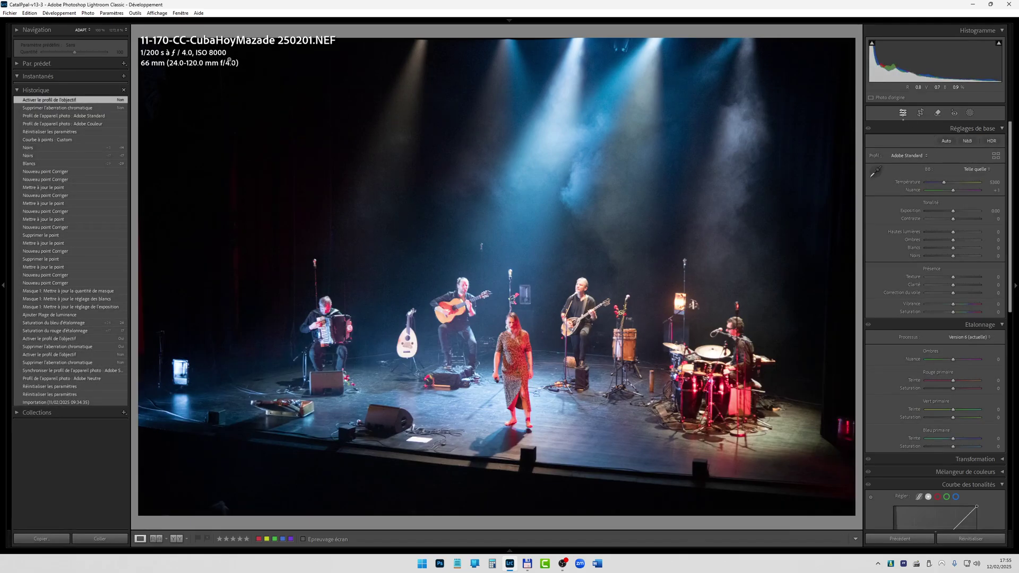
Enable the lens profile correction and chromatic aberration removal on the concert photo.
{"action": "left_click", "coordinate": [492, 313]}
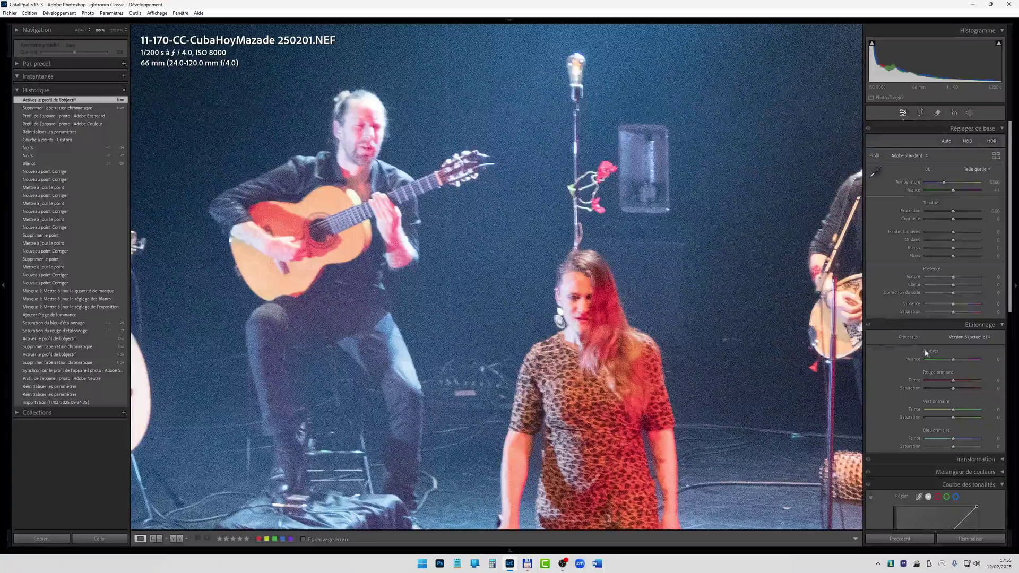
{"action": "scroll", "coordinate": [925, 368], "scroll_direction": "down", "scroll_amount": 5}
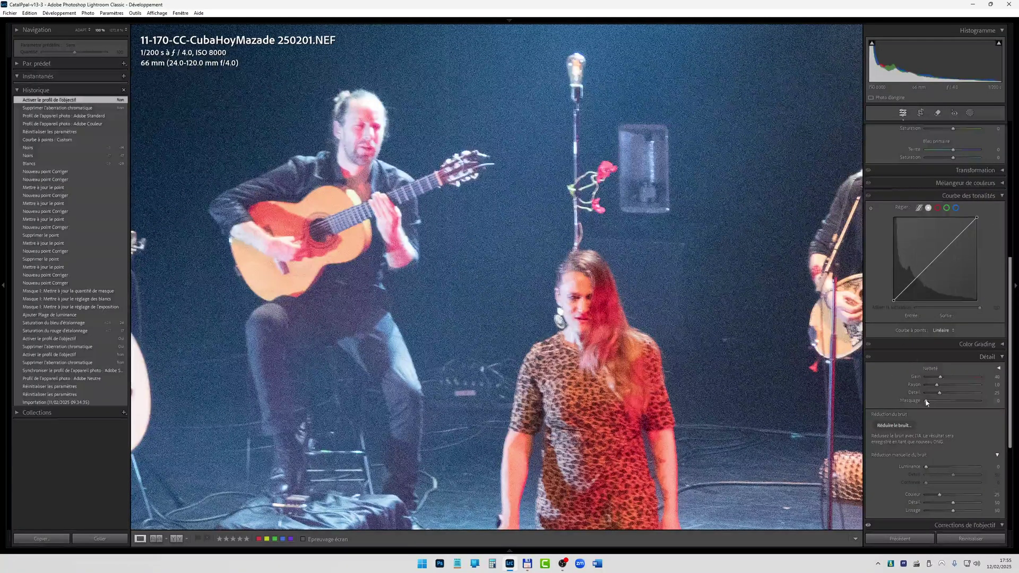
{"action": "scroll", "coordinate": [926, 403], "scroll_direction": "down", "scroll_amount": 3}
{"action": "left_click", "coordinate": [871, 413]}
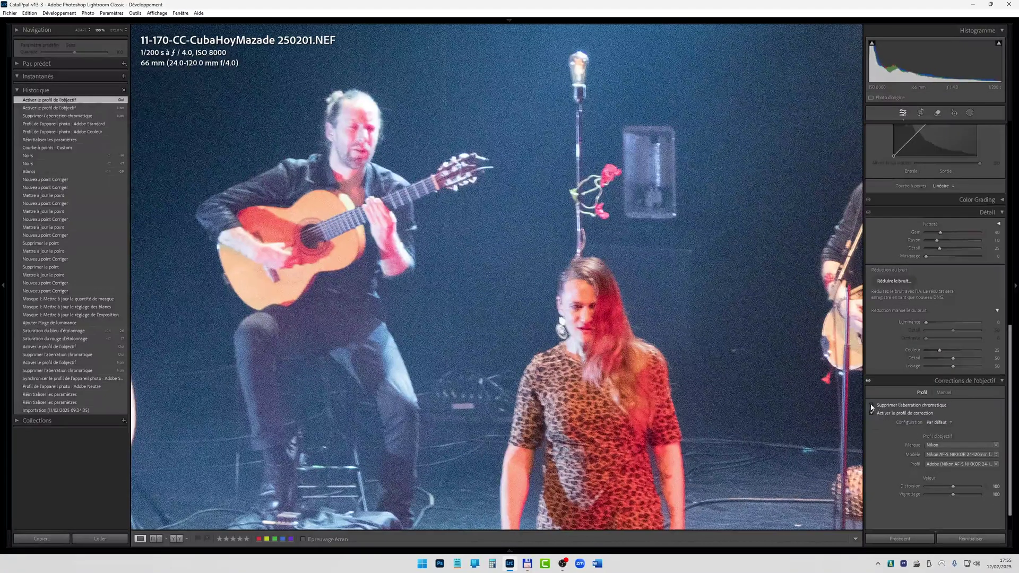
{"action": "left_click", "coordinate": [872, 406]}
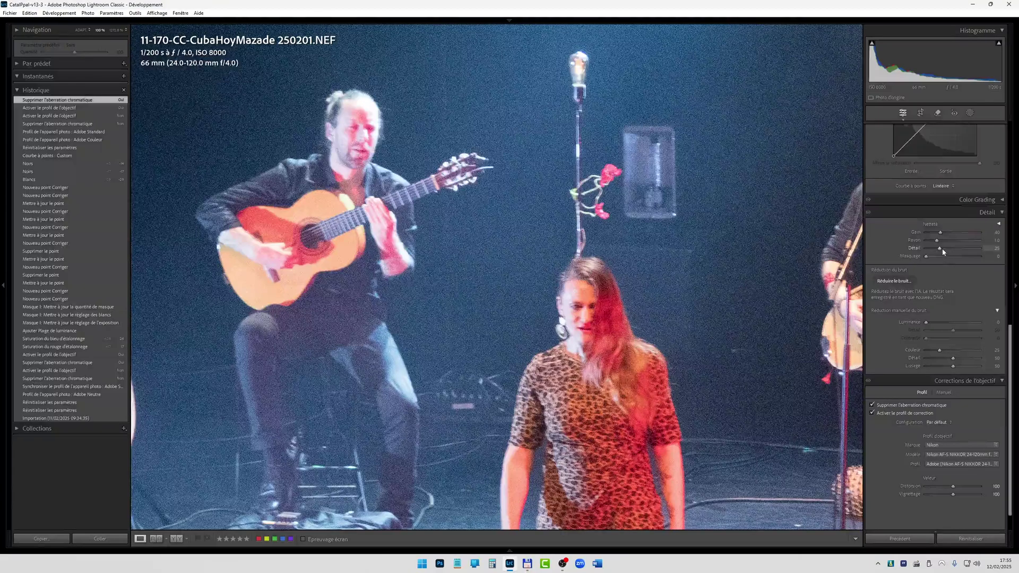
Set the concert photo's sharpening detail to 100 and its manual luminance noise reduction to 70.
{"action": "left_click_drag", "start_coordinate": [942, 249], "coordinate": [982, 248]}
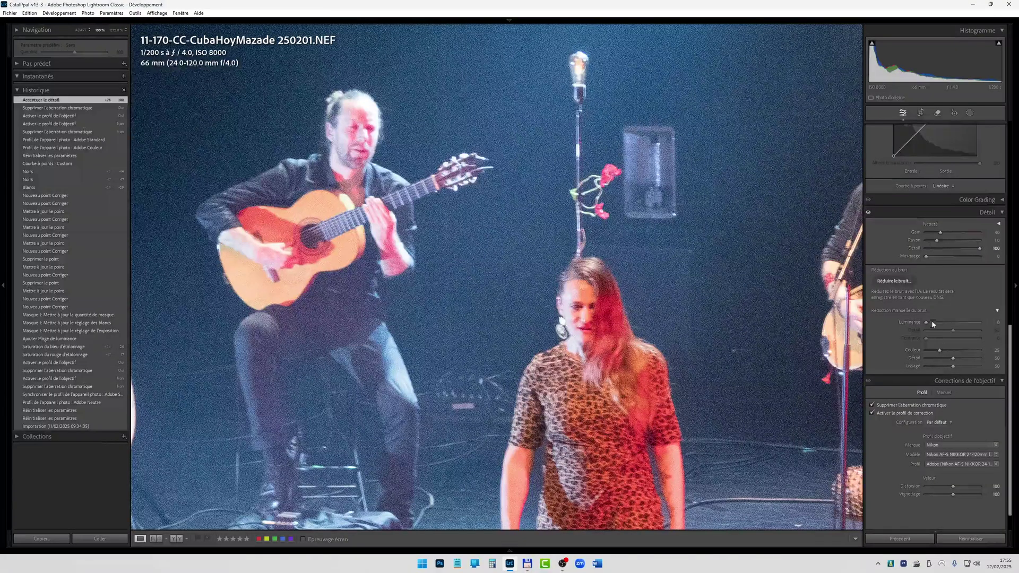
{"action": "left_click_drag", "start_coordinate": [933, 324], "coordinate": [943, 323]}
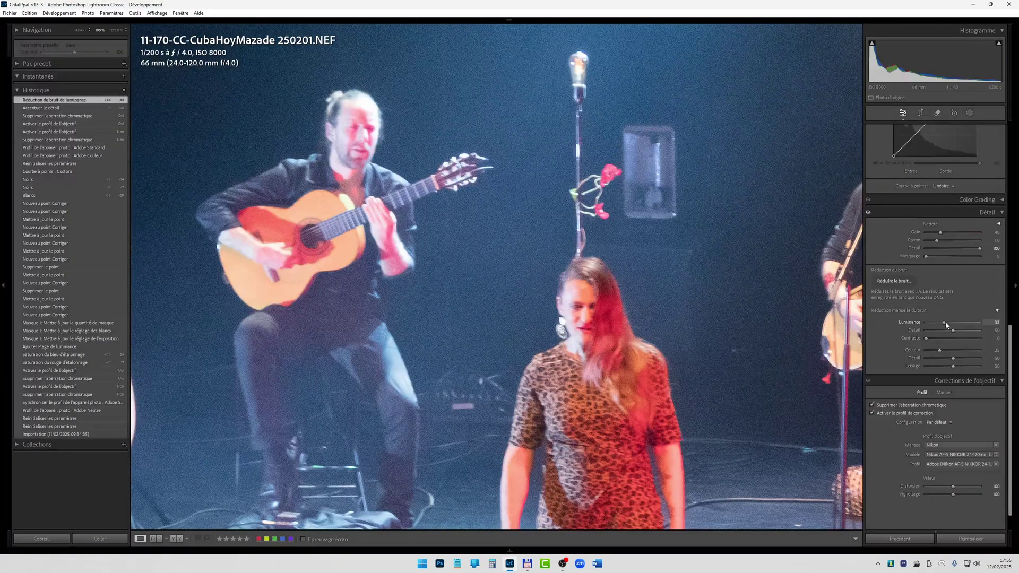
{"action": "left_click_drag", "start_coordinate": [946, 325], "coordinate": [965, 326]}
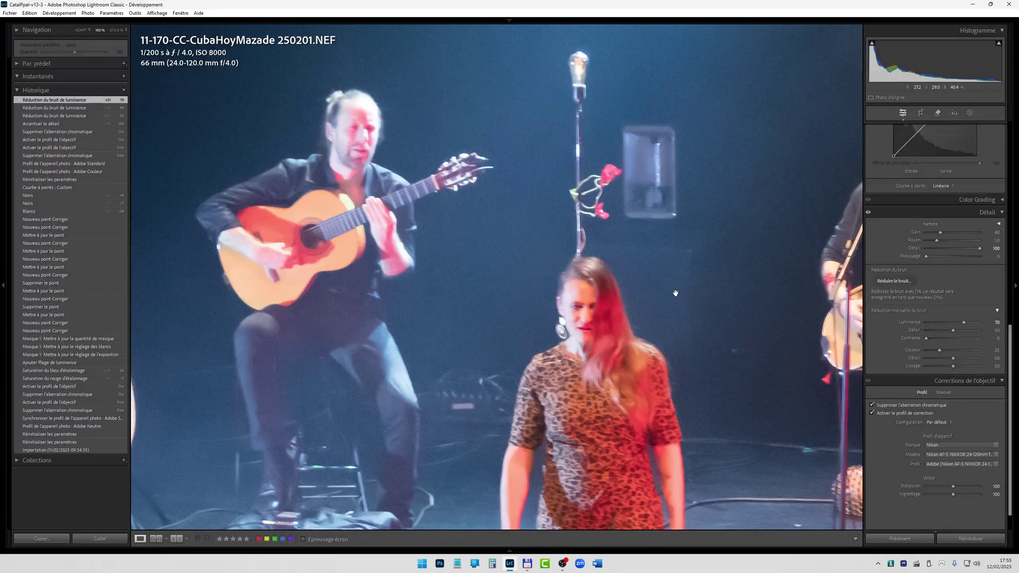
{"action": "key", "text": "z"}
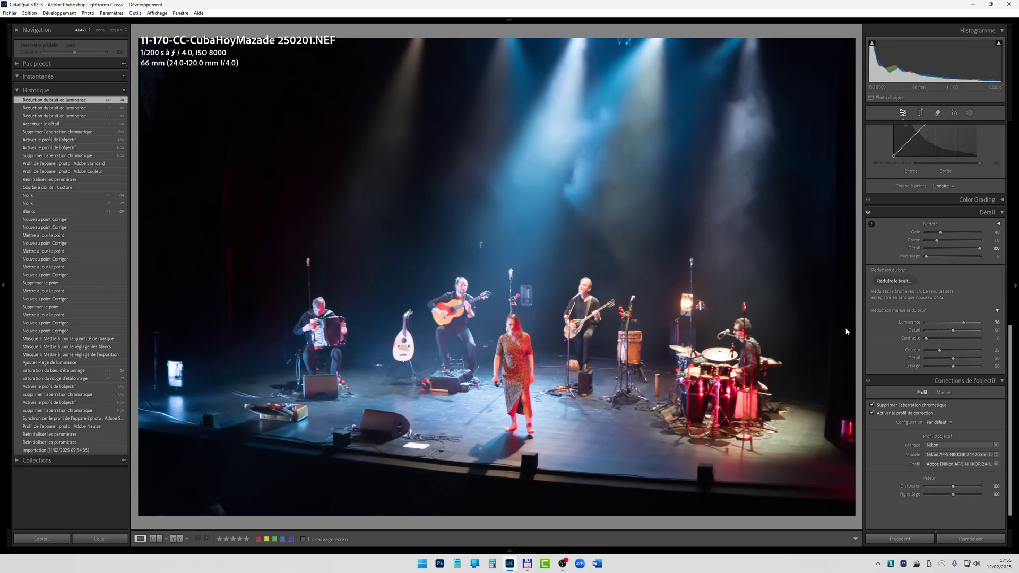
Try the Adobe Couleur and Adobe Standard profiles on the concert photo and settle on Adobe Neutre.
{"action": "scroll", "coordinate": [895, 304], "scroll_direction": "up", "scroll_amount": 10}
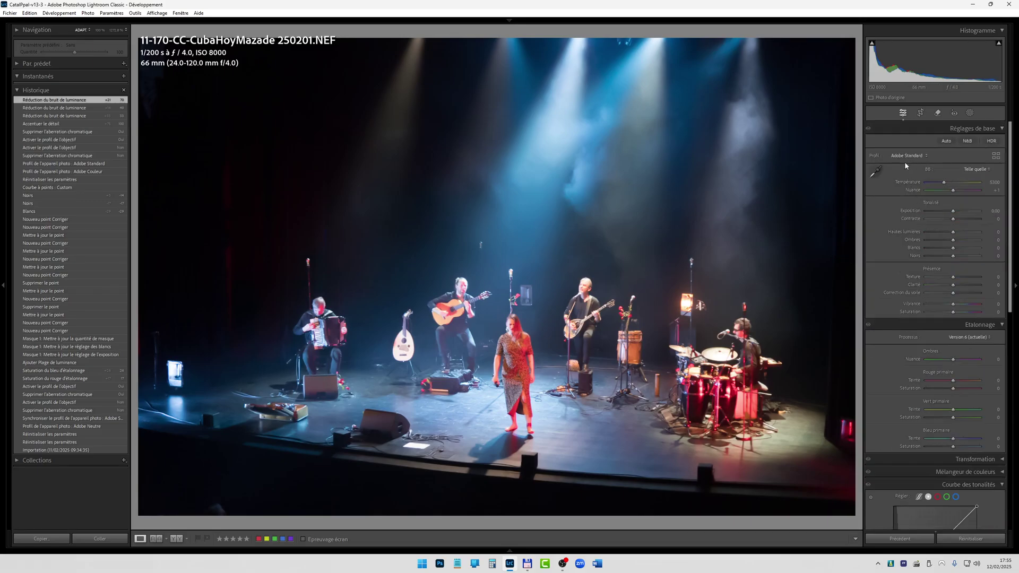
{"action": "left_click", "coordinate": [905, 156]}
{"action": "left_click", "coordinate": [924, 165]}
{"action": "left_click", "coordinate": [910, 154]}
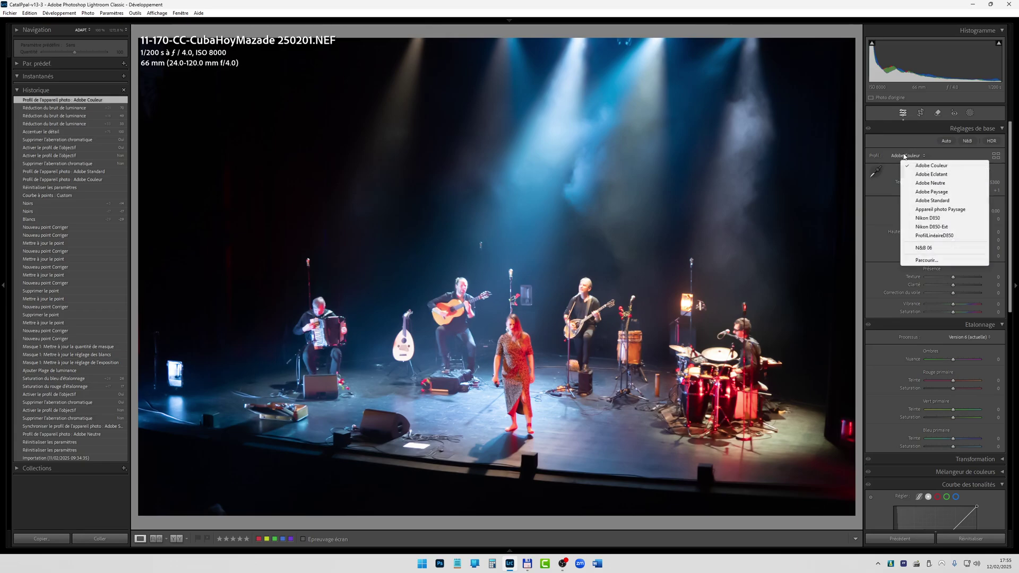
{"action": "left_click", "coordinate": [926, 183]}
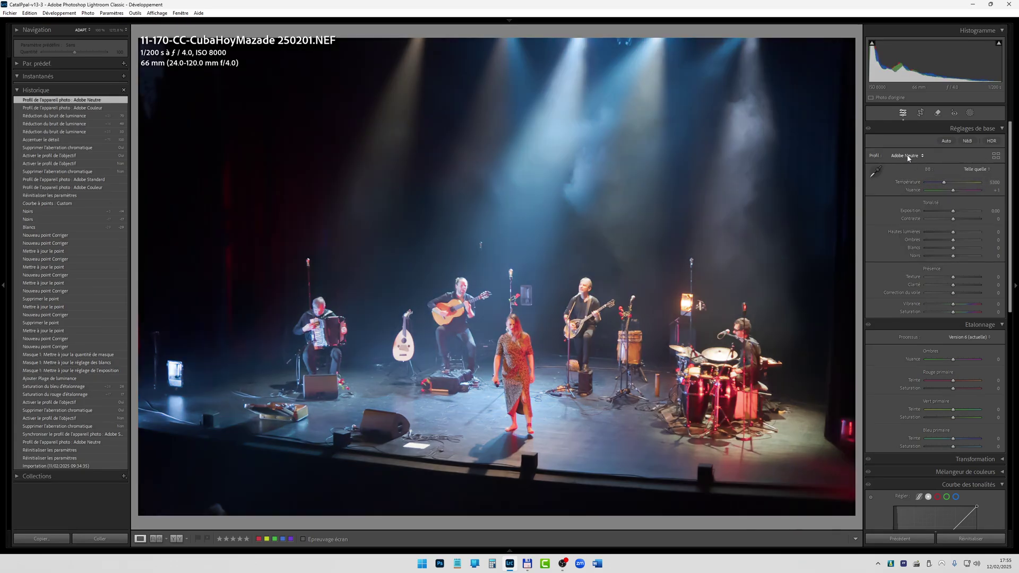
{"action": "left_click", "coordinate": [908, 157]}
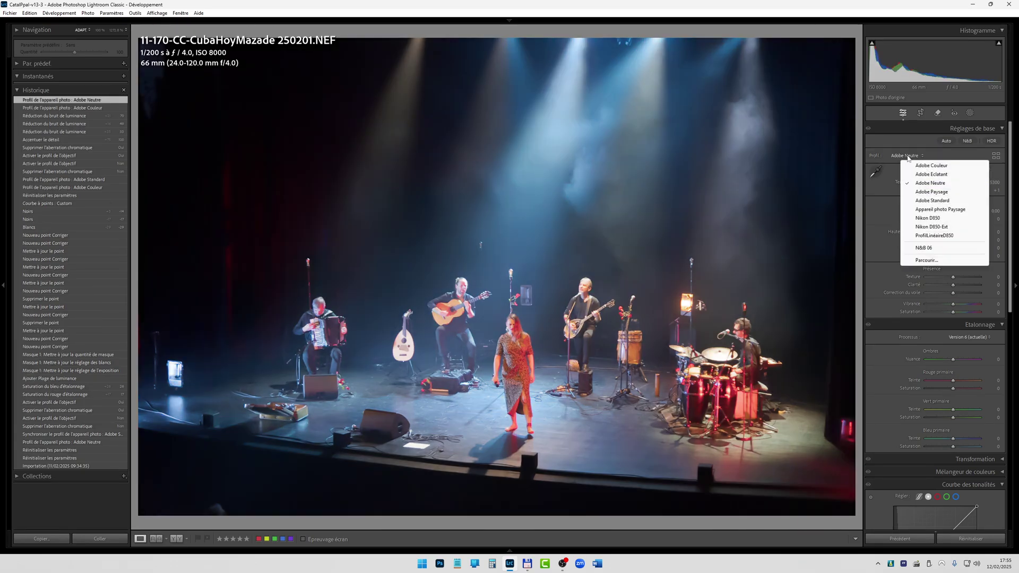
{"action": "left_click", "coordinate": [924, 201]}
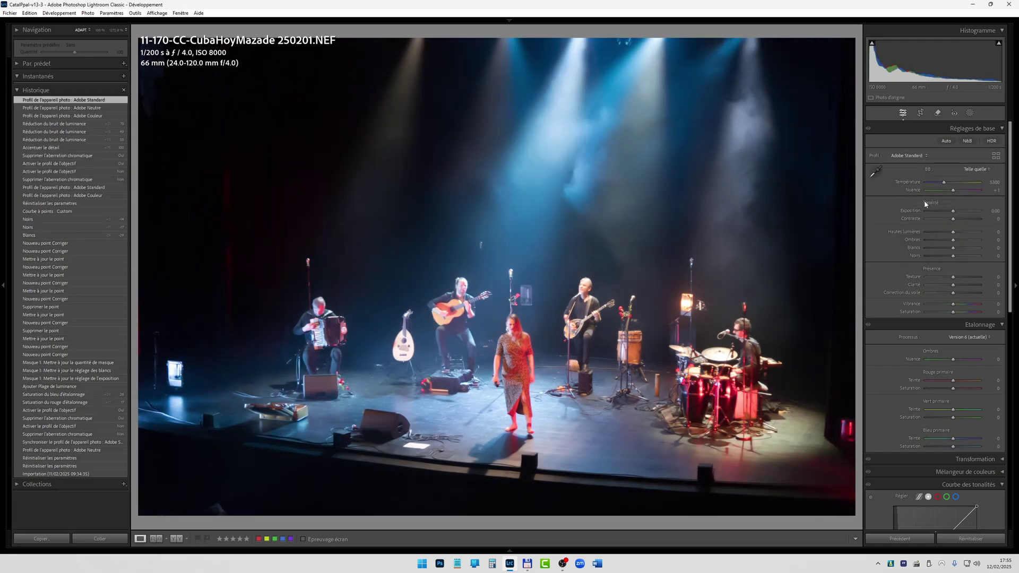
{"action": "left_click", "coordinate": [910, 156]}
{"action": "left_click", "coordinate": [924, 183]}
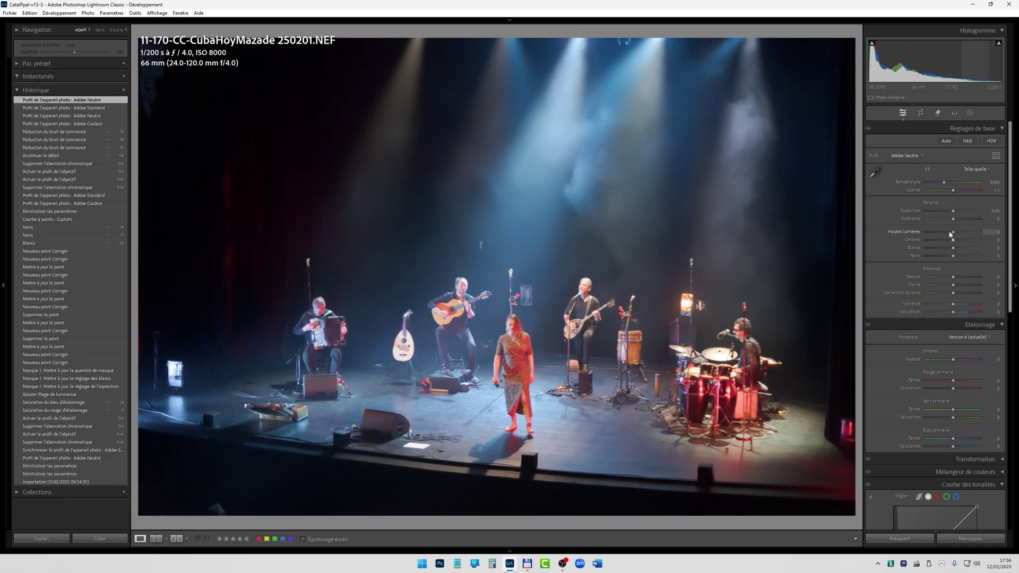
Set highlights to -32, whites to +11 and blacks to -4, with calibration saturation at +45 for blue and +10 for red.
{"action": "left_click_drag", "start_coordinate": [952, 232], "coordinate": [946, 232]}
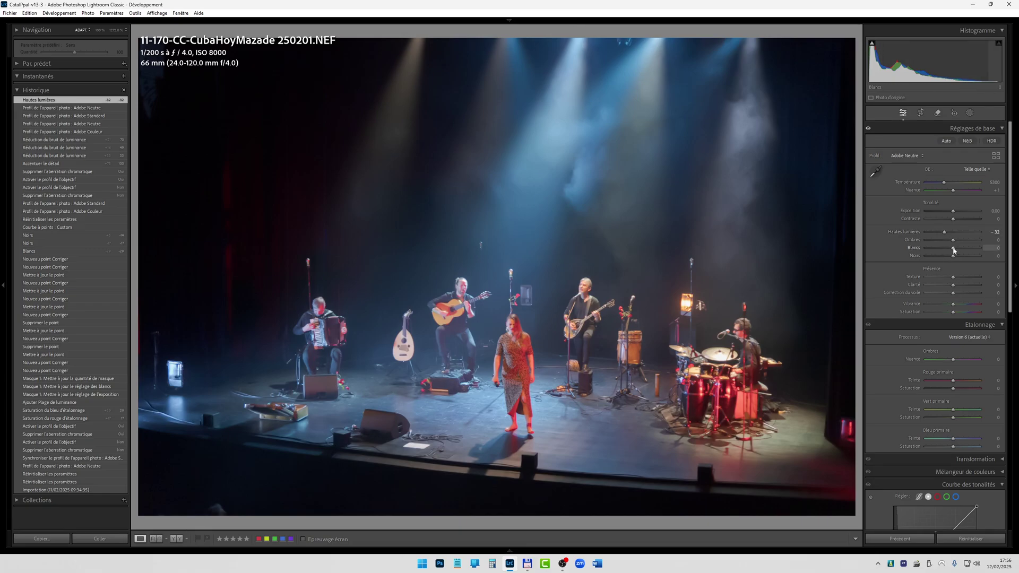
{"action": "mouse_move", "coordinate": [954, 250]}
{"action": "left_mouse_down"}
{"action": "mouse_move", "coordinate": [965, 249]}
{"action": "mouse_move", "coordinate": [948, 258]}
{"action": "mouse_move", "coordinate": [956, 249]}
{"action": "left_mouse_up"}
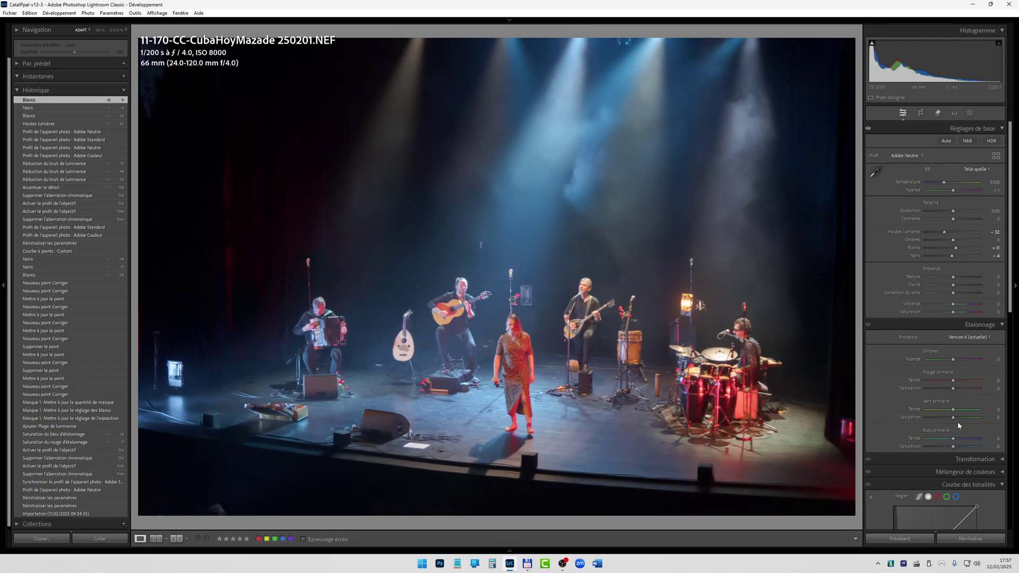
{"action": "left_click_drag", "start_coordinate": [954, 447], "coordinate": [965, 447]}
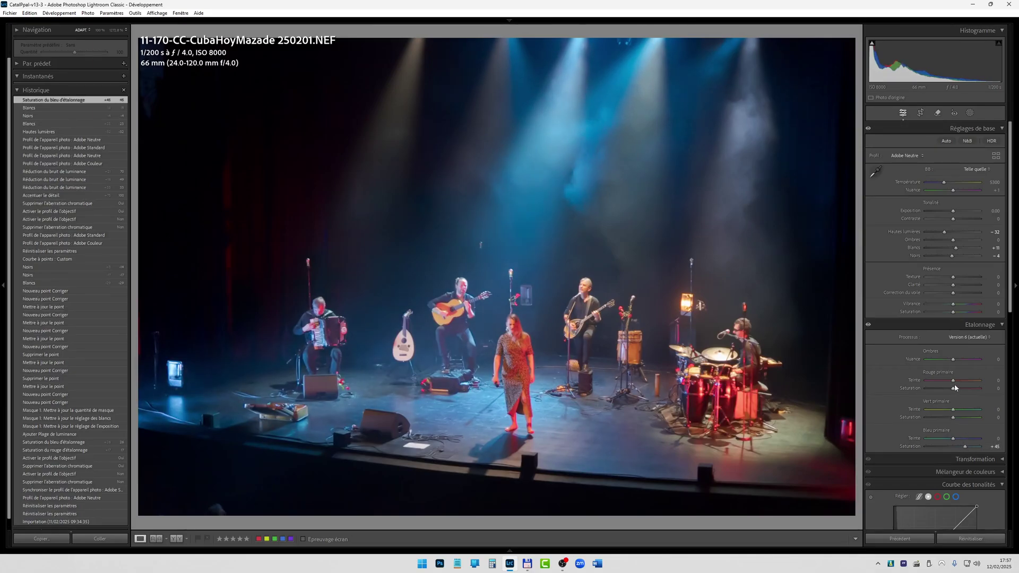
{"action": "left_click_drag", "start_coordinate": [954, 391], "coordinate": [955, 392]}
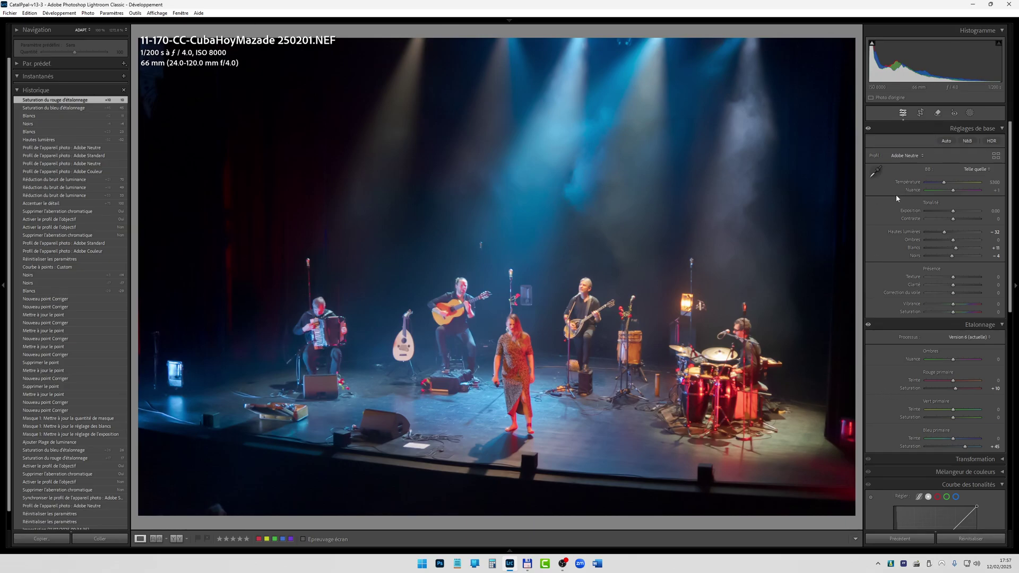
Create a luminance range mask sampled from the standing guitarist's face, with highlights -15 and exposure -0.20.
{"action": "left_click", "coordinate": [971, 114]}
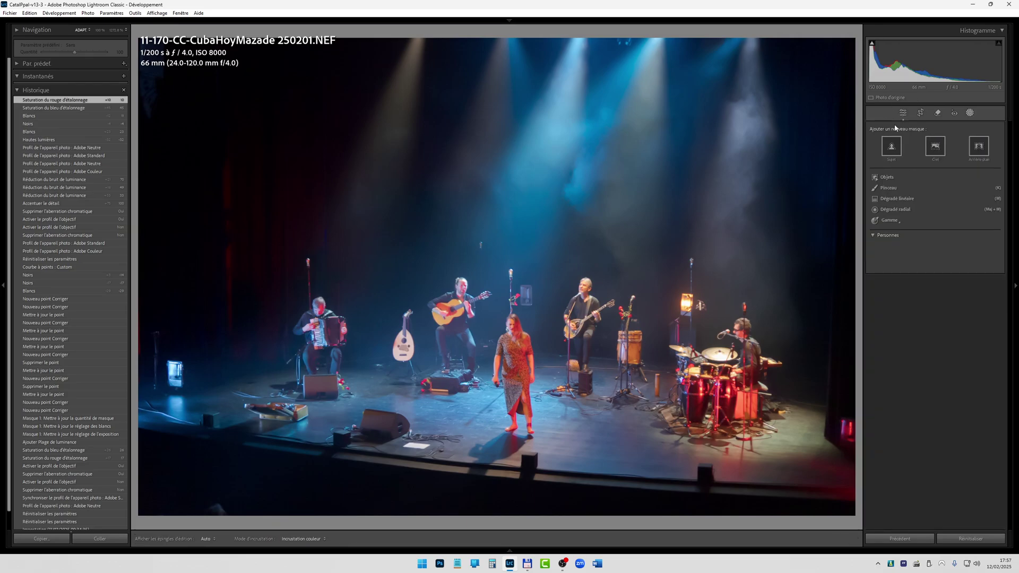
{"action": "left_click", "coordinate": [897, 224]}
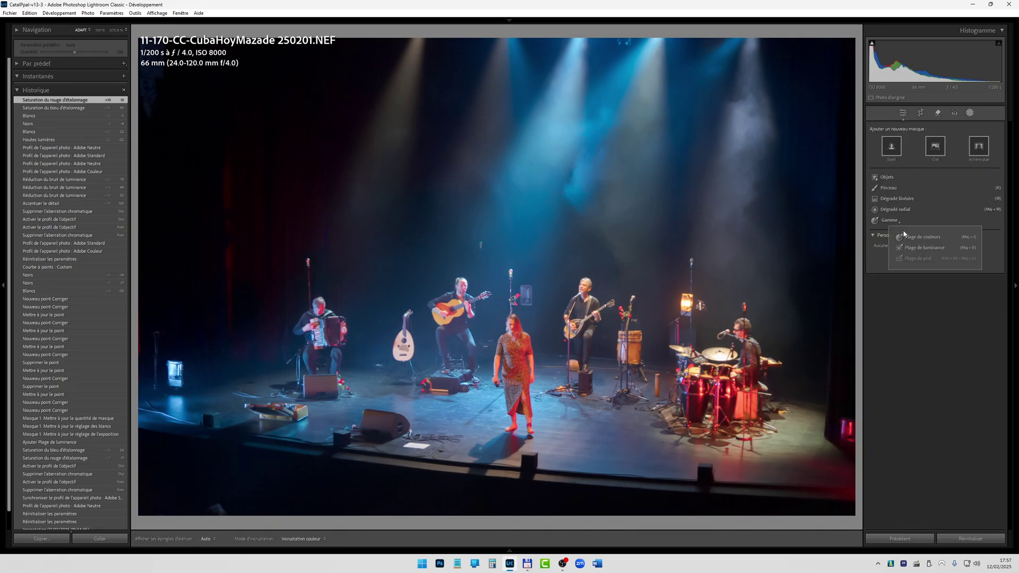
{"action": "left_click", "coordinate": [922, 248]}
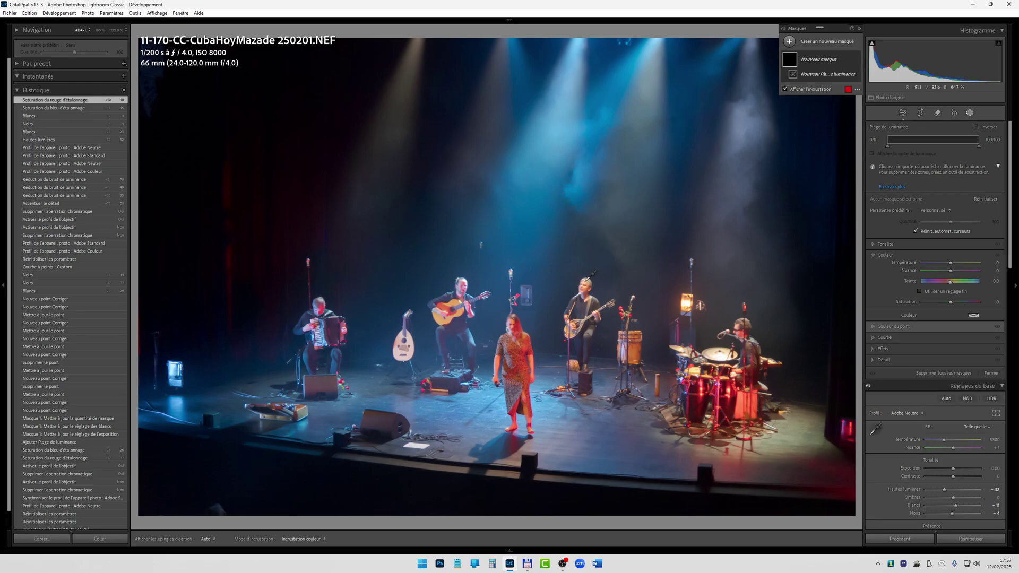
{"action": "left_click", "coordinate": [585, 283]}
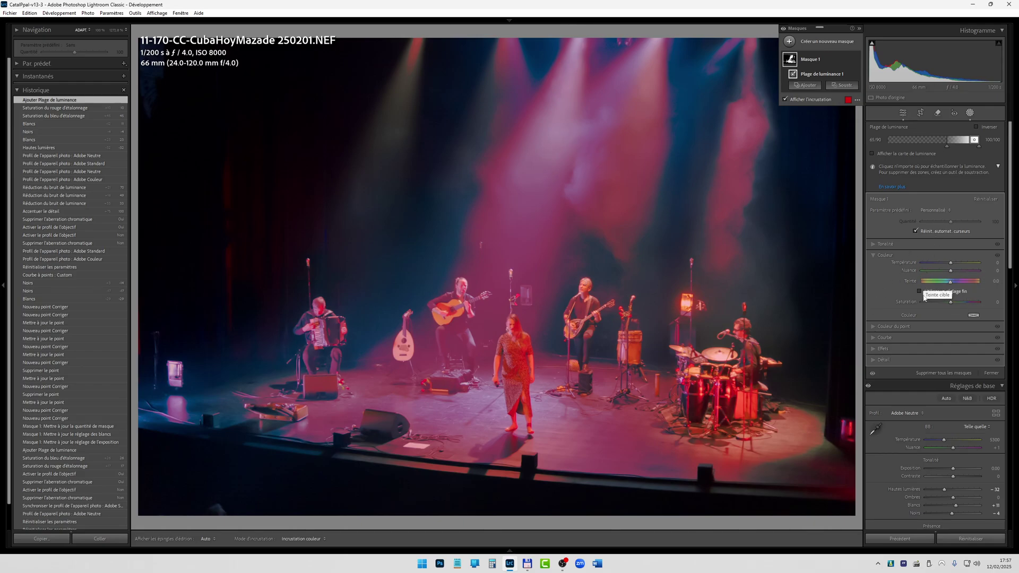
{"action": "left_click", "coordinate": [875, 247]}
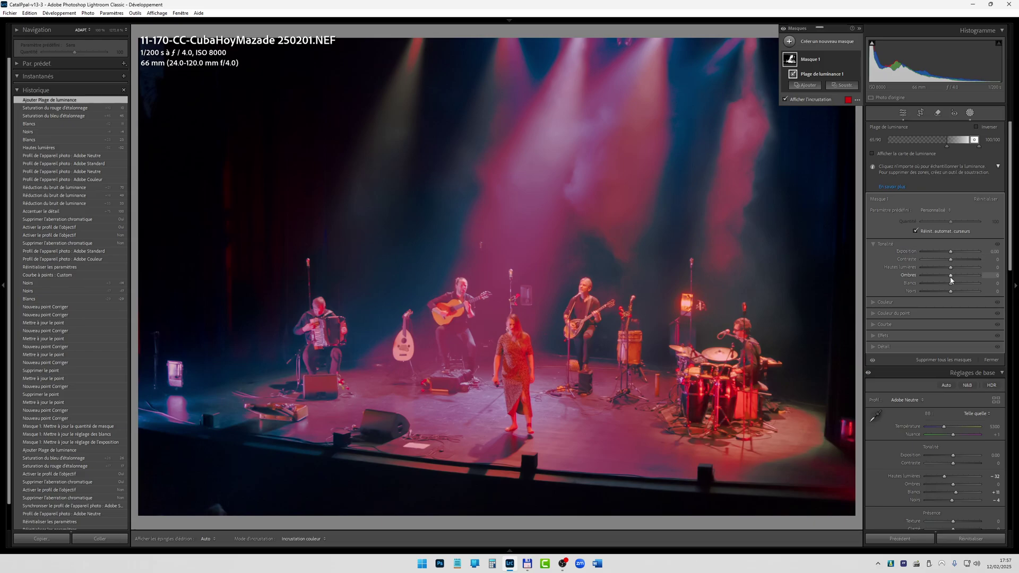
{"action": "left_click_drag", "start_coordinate": [951, 269], "coordinate": [950, 255]}
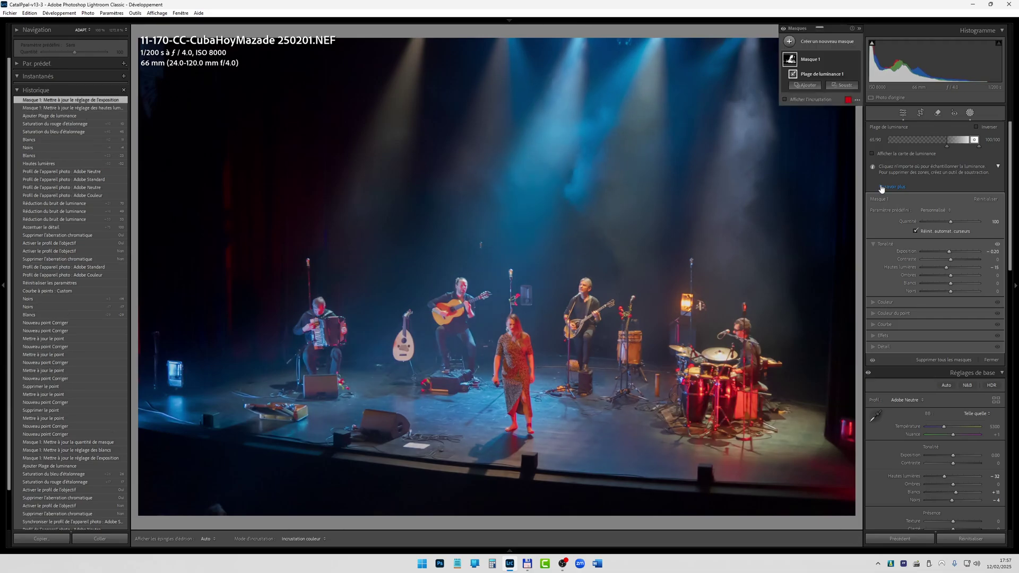
Compare the concert photo with and without the luminance range mask.
{"action": "left_click", "coordinate": [856, 61]}
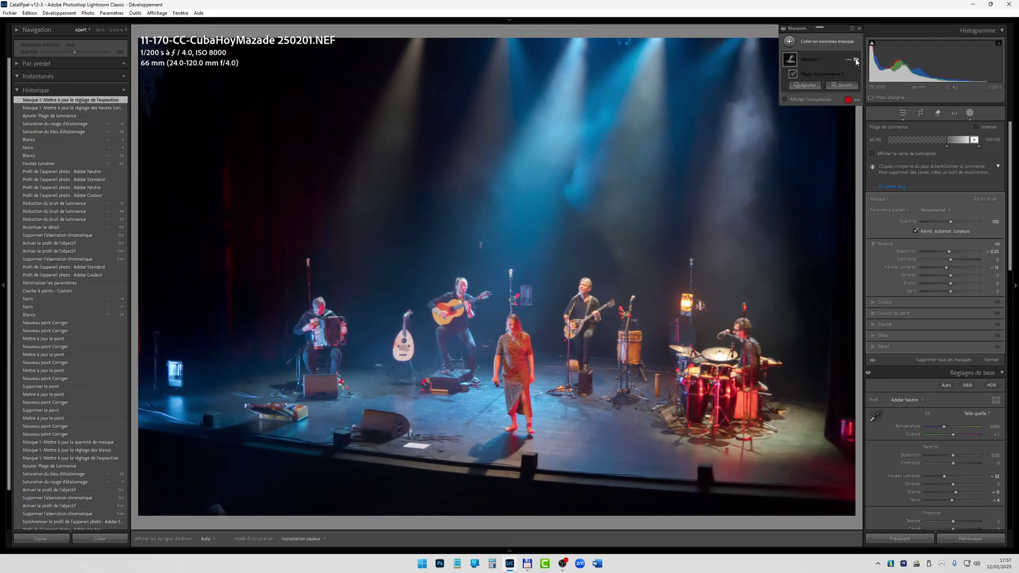
{"action": "left_click", "coordinate": [857, 62]}
{"action": "left_click", "coordinate": [856, 63]}
{"action": "left_click", "coordinate": [856, 63]}
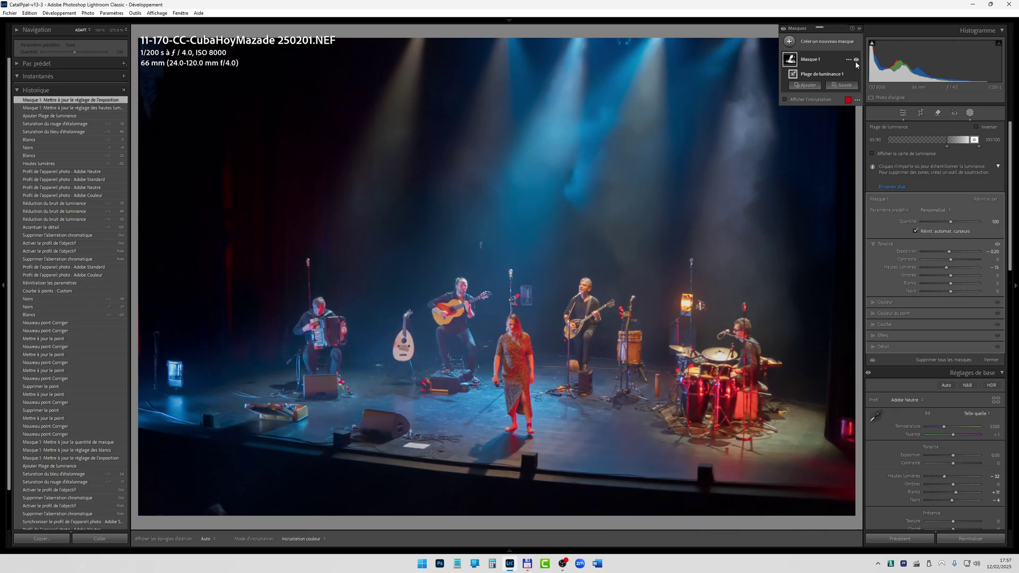
{"action": "left_click", "coordinate": [856, 63]}
{"action": "left_click", "coordinate": [856, 64]}
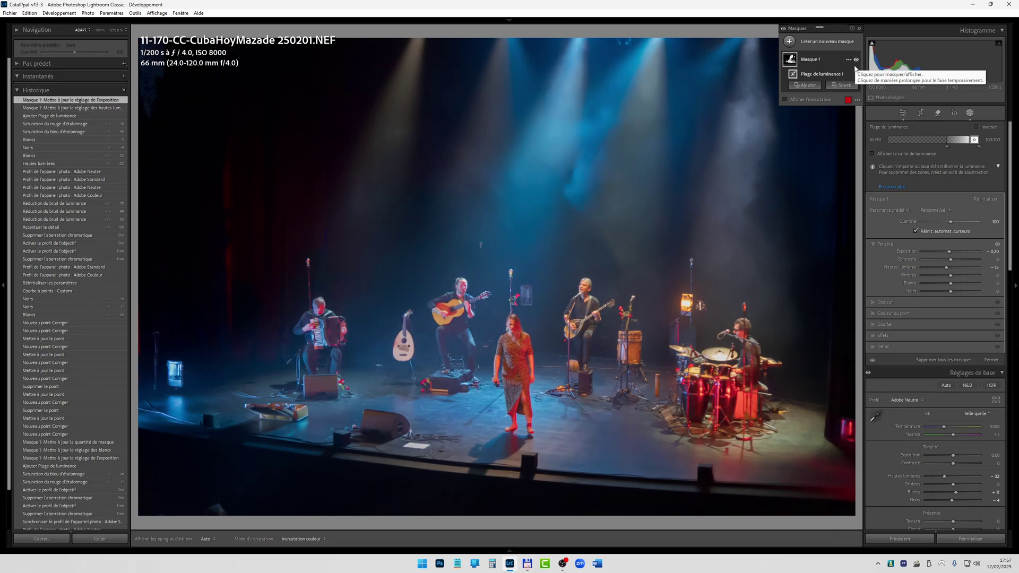
Rename the luminance mask of the concert photo to HL and leave masking.
{"action": "double_click", "coordinate": [810, 58]}
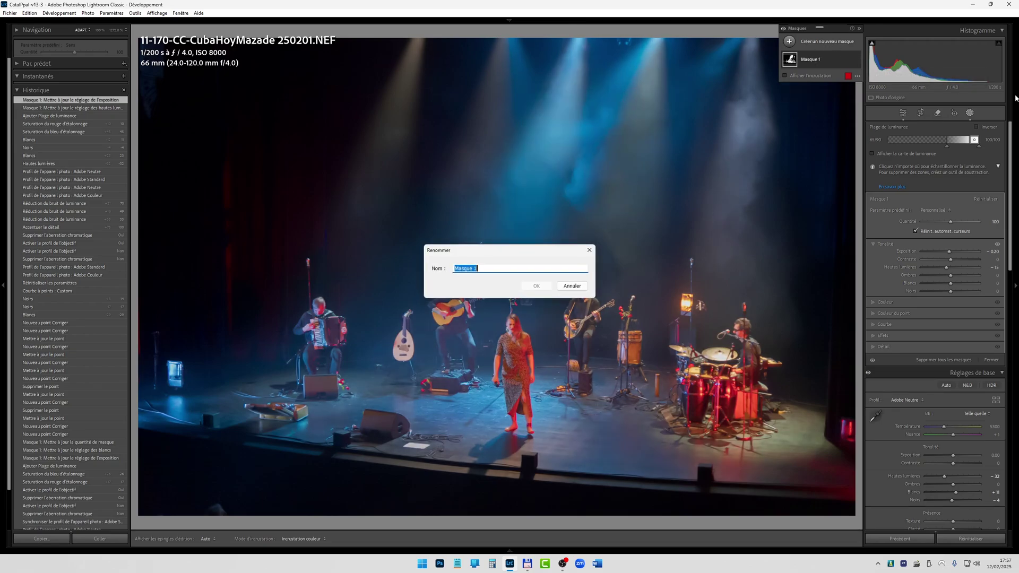
{"action": "type", "text": "HL"}
{"action": "key", "text": "Return"}
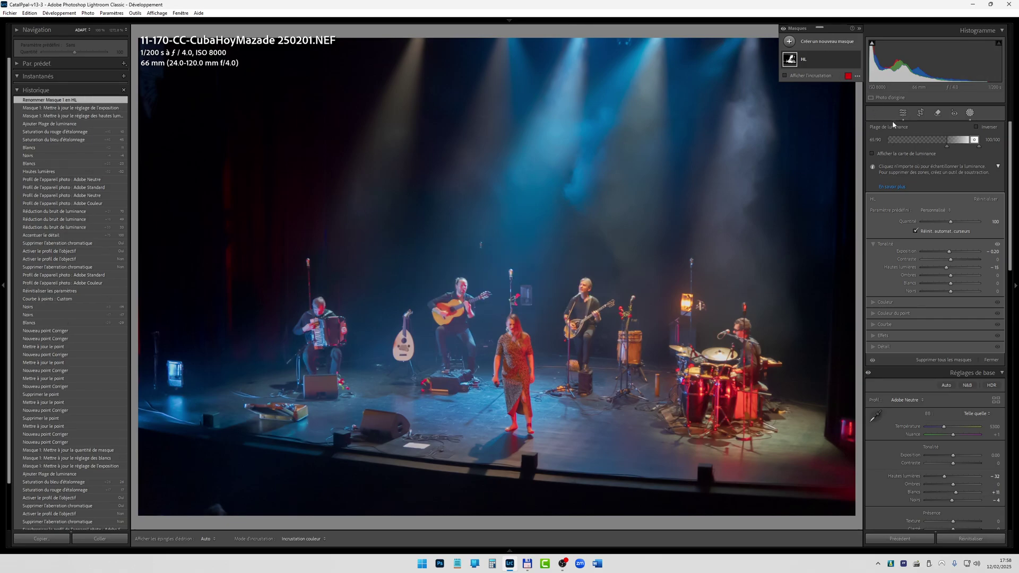
{"action": "left_click", "coordinate": [903, 116]}
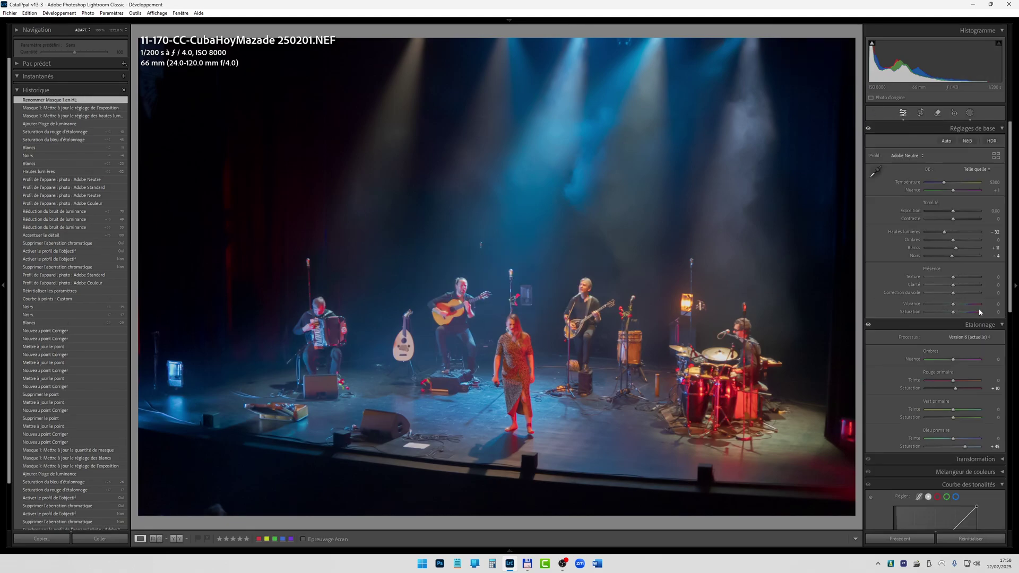
Compare the developed concert photo with its original version several times.
{"action": "key", "text": "backslash"}
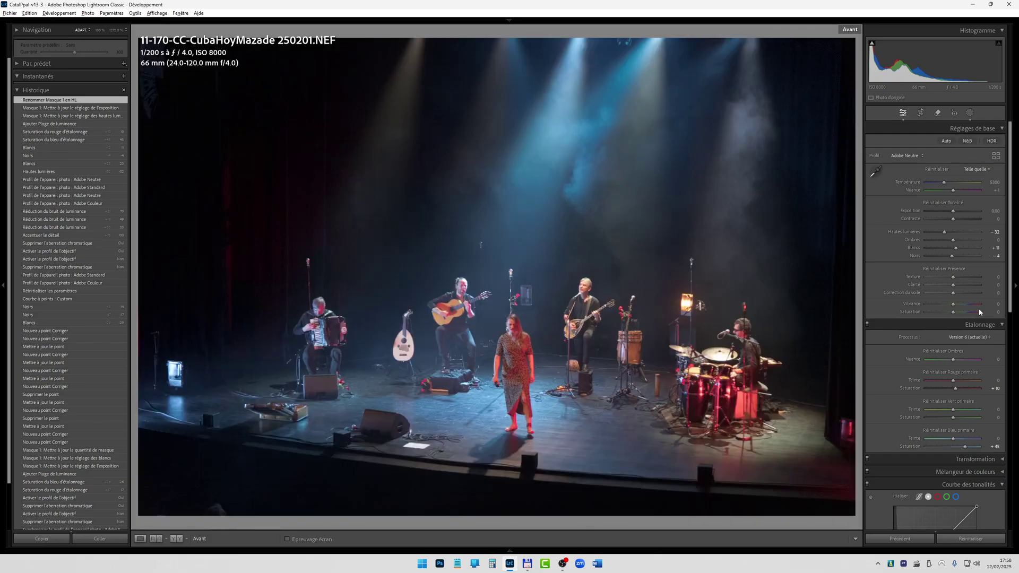
{"action": "key", "text": "backslash"}
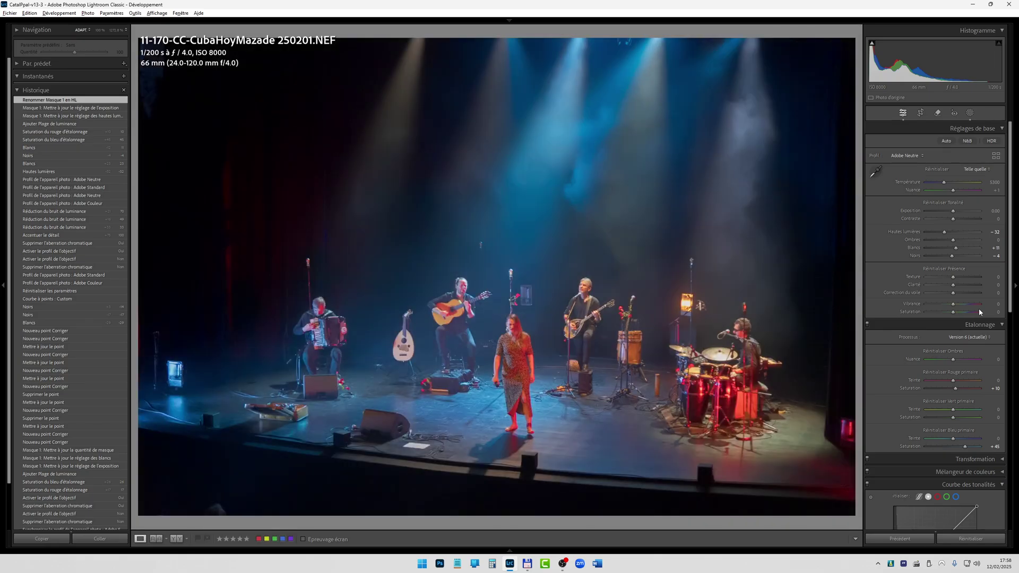
{"action": "key", "text": "backslash"}
{"action": "key", "text": "backslash"}
{"action": "key", "text": "backslash"}
{"action": "key", "text": "backslash"}
Return to the photo library and open the 12-09-Tlse19_07_02 apartment facade photo for developing.
{"action": "key", "text": "g"}
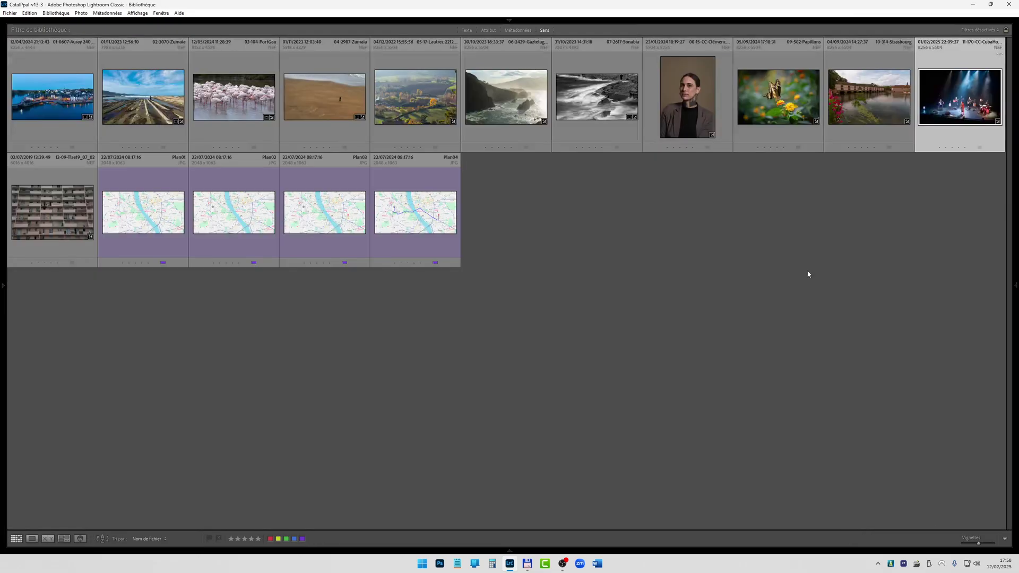
{"action": "double_click", "coordinate": [47, 209]}
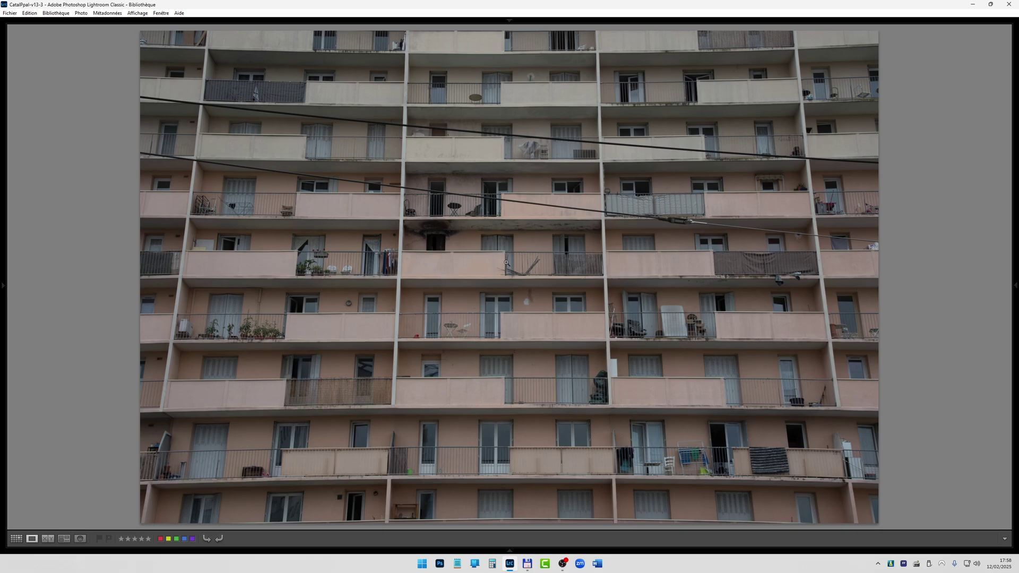
{"action": "key", "text": "d"}
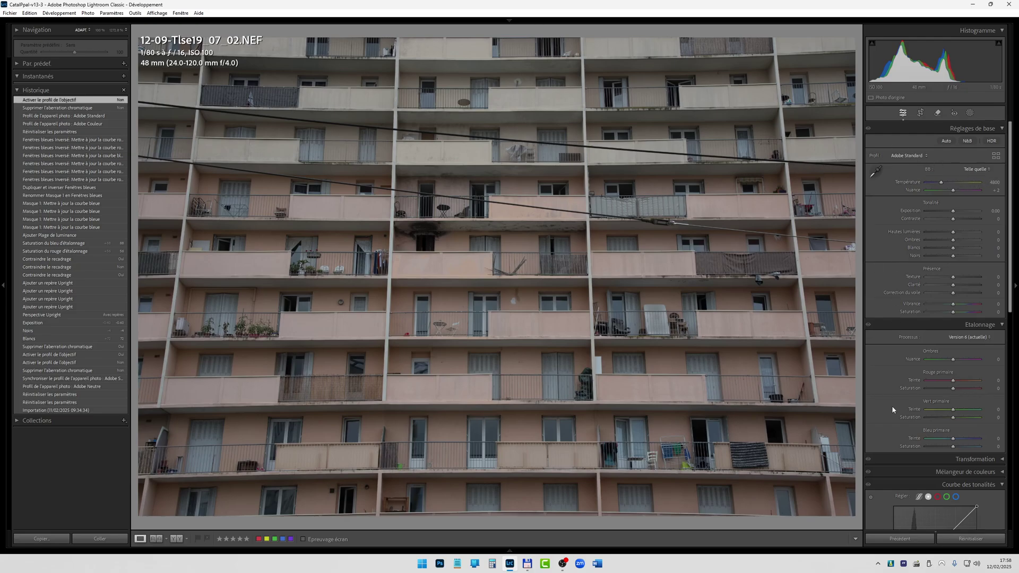
Enable chromatic aberration removal and the lens profile correction on the facade photo, and set sharpening detail to 100.
{"action": "scroll", "coordinate": [897, 409], "scroll_direction": "down", "scroll_amount": 5}
{"action": "scroll", "coordinate": [881, 431], "scroll_direction": "down", "scroll_amount": 3}
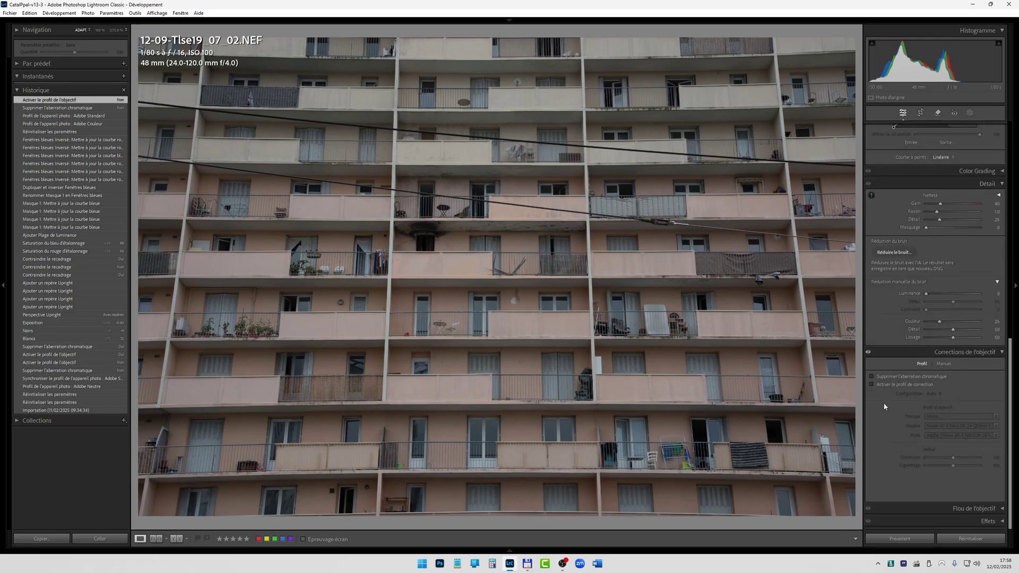
{"action": "left_click", "coordinate": [872, 376]}
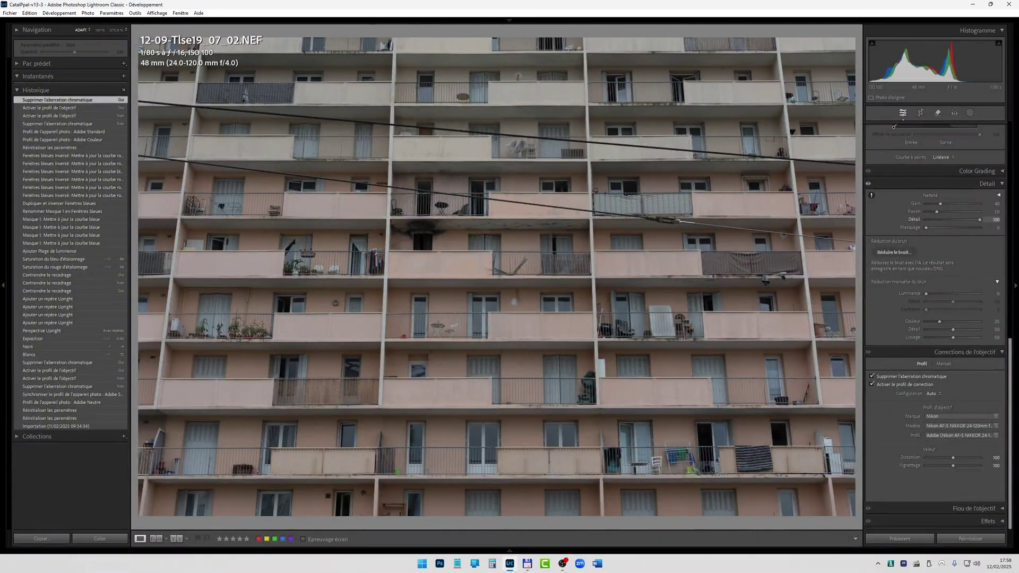
{"action": "left_click_drag", "start_coordinate": [980, 219], "coordinate": [980, 220]}
Apply the Adobe Paysage profile to the facade photo and set whites to +69, blacks to -2 and exposure to -0.82.
{"action": "scroll", "coordinate": [929, 288], "scroll_direction": "up", "scroll_amount": 8}
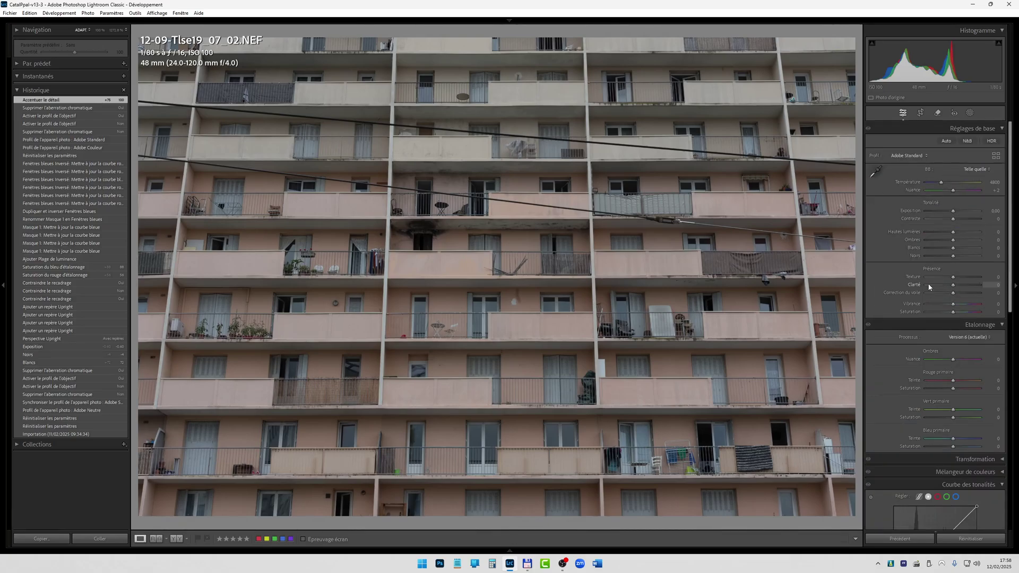
{"action": "left_click", "coordinate": [909, 155]}
{"action": "left_click", "coordinate": [927, 192]}
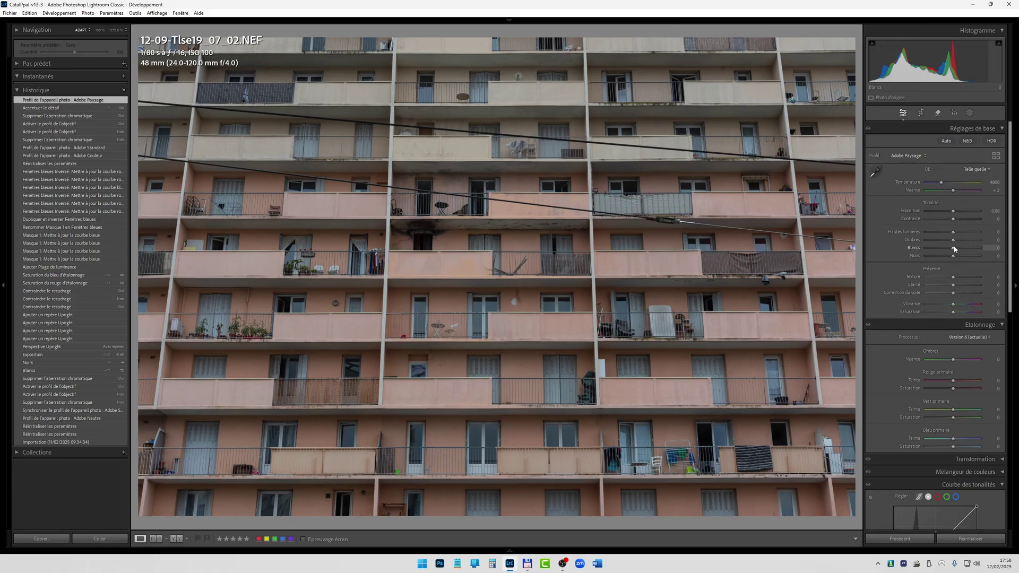
{"action": "mouse_move", "coordinate": [954, 248]}
{"action": "left_mouse_down"}
{"action": "mouse_move", "coordinate": [975, 245]}
{"action": "mouse_move", "coordinate": [954, 259]}
{"action": "left_mouse_up"}
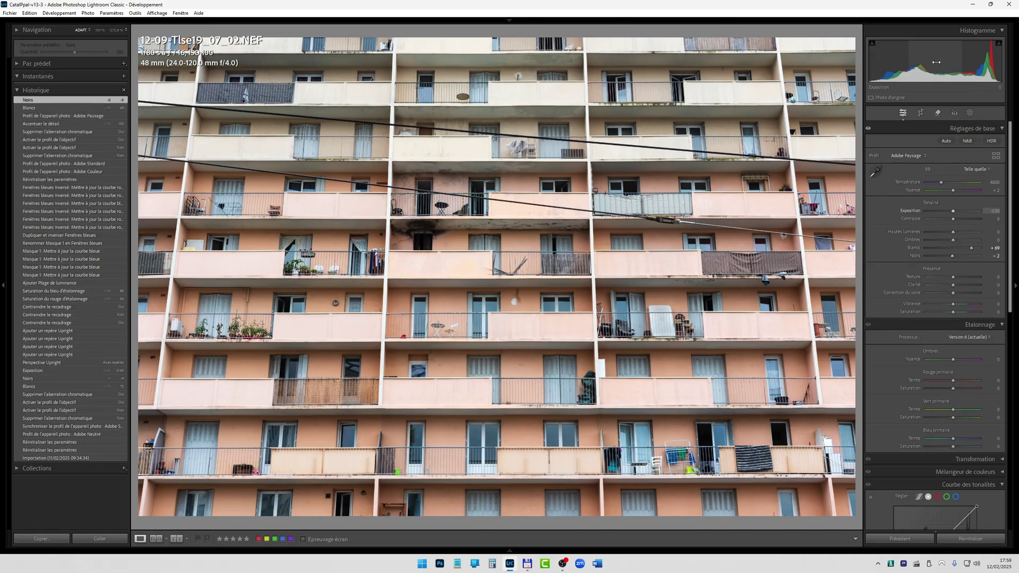
{"action": "left_click_drag", "start_coordinate": [937, 62], "coordinate": [920, 62]}
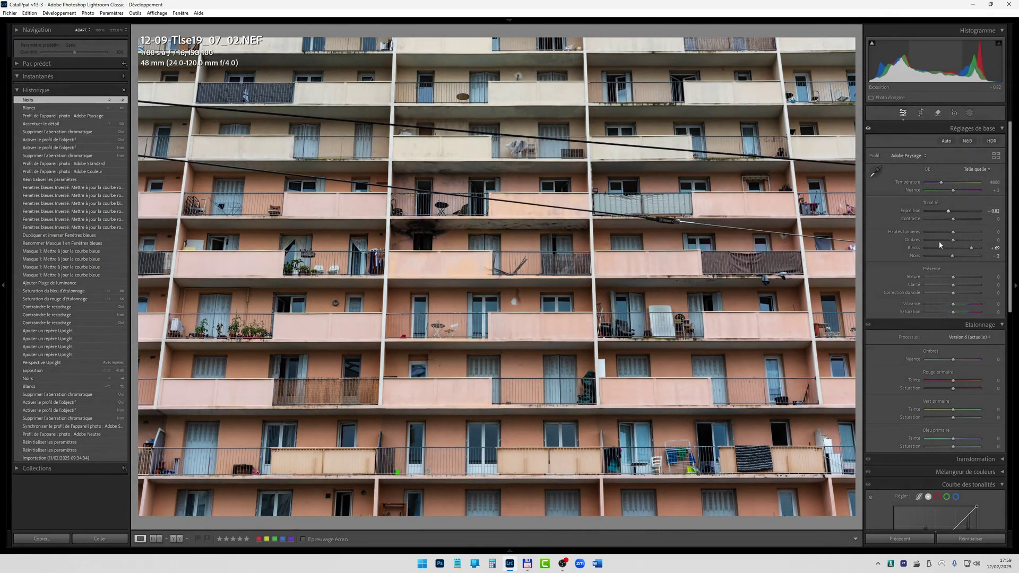
Set the facade photo's calibration saturation to +20 for primary red and +47 for primary blue.
{"action": "left_click_drag", "start_coordinate": [953, 388], "coordinate": [958, 388]}
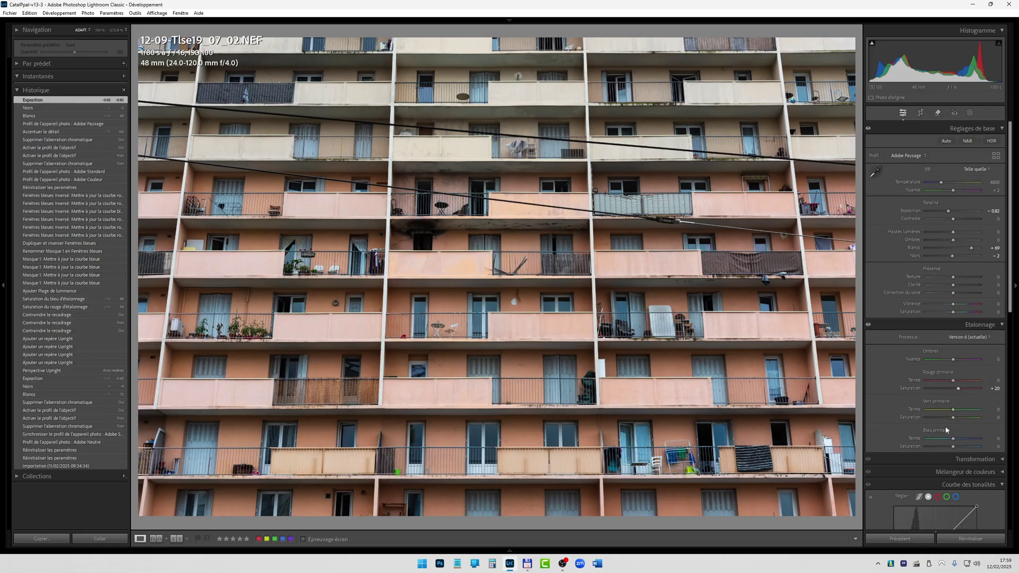
{"action": "left_click_drag", "start_coordinate": [953, 447], "coordinate": [966, 447]}
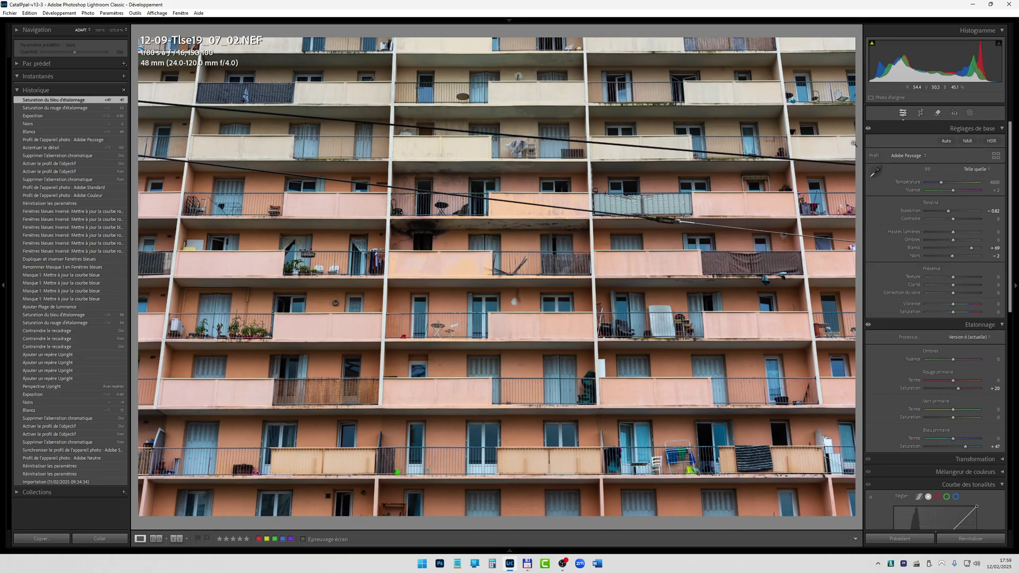
{"action": "left_click", "coordinate": [921, 113]}
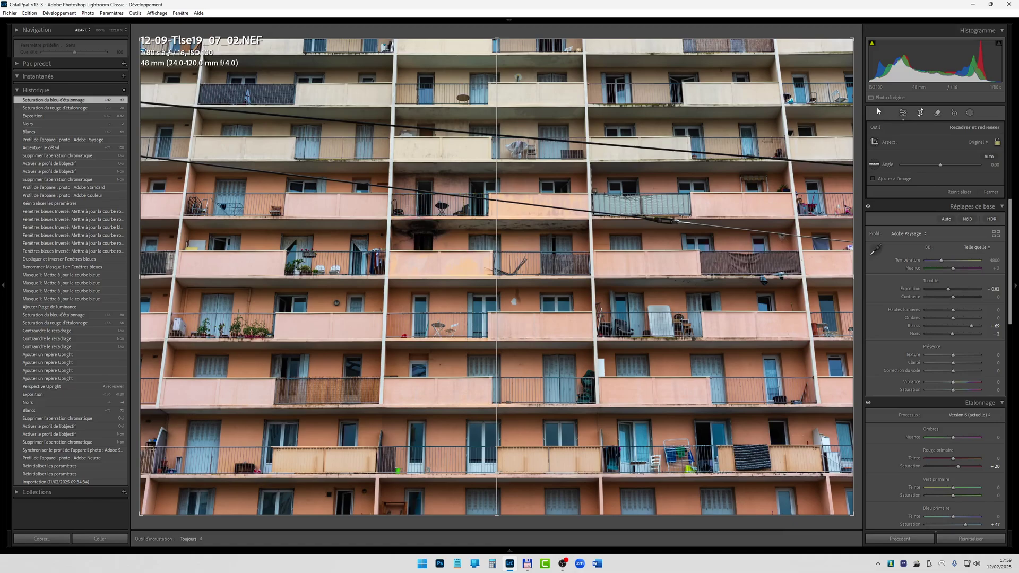
{"action": "left_click", "coordinate": [903, 113]}
Straighten the facade with guided Upright using two vertical guides along its pillars and two horizontal ones along its floors, and constrain the crop.
{"action": "left_click", "coordinate": [929, 313]}
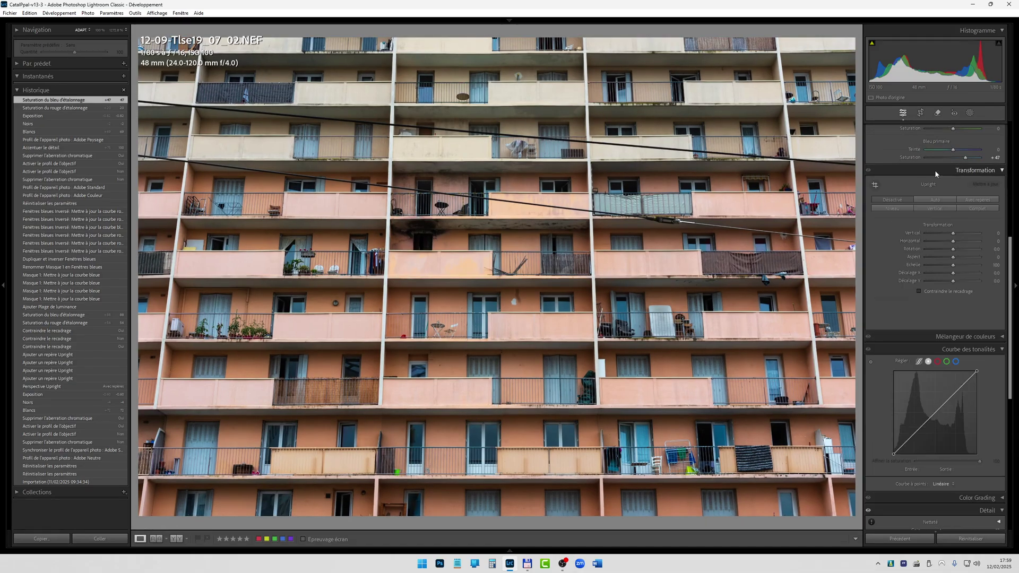
{"action": "left_click", "coordinate": [876, 185]}
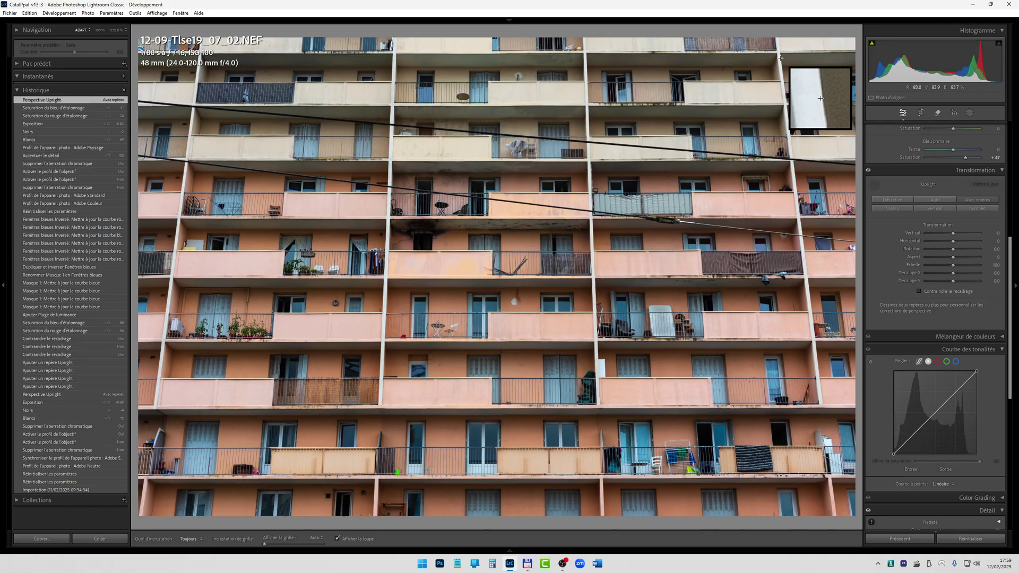
{"action": "left_click_drag", "start_coordinate": [780, 58], "coordinate": [821, 397]}
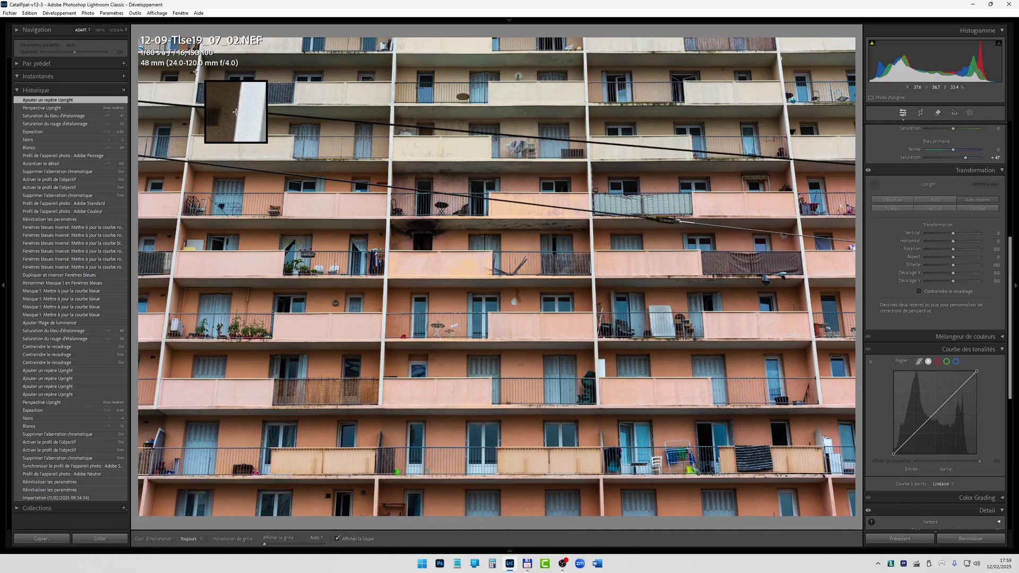
{"action": "left_click_drag", "start_coordinate": [195, 72], "coordinate": [155, 396]}
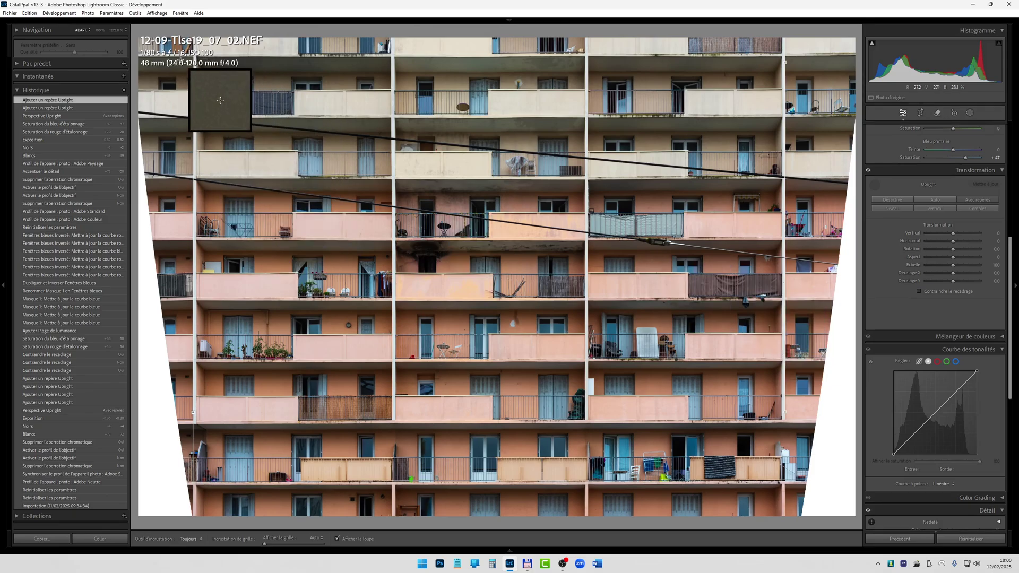
{"action": "mouse_move", "coordinate": [285, 71]}
{"action": "left_mouse_down"}
{"action": "mouse_move", "coordinate": [610, 128]}
{"action": "mouse_move", "coordinate": [754, 63]}
{"action": "mouse_move", "coordinate": [858, 60]}
{"action": "mouse_move", "coordinate": [841, 55]}
{"action": "left_mouse_up"}
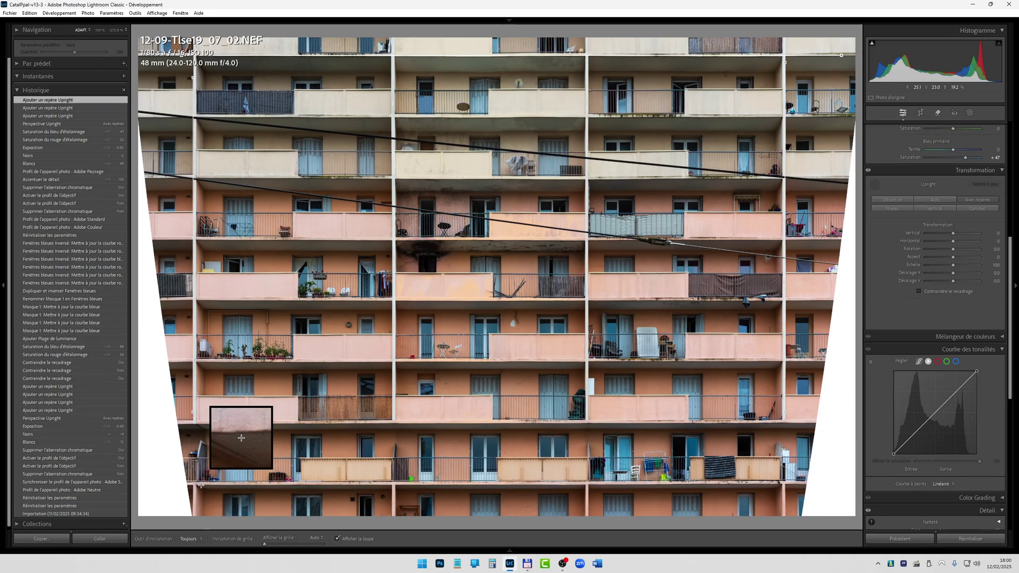
{"action": "left_click_drag", "start_coordinate": [201, 485], "coordinate": [792, 485]}
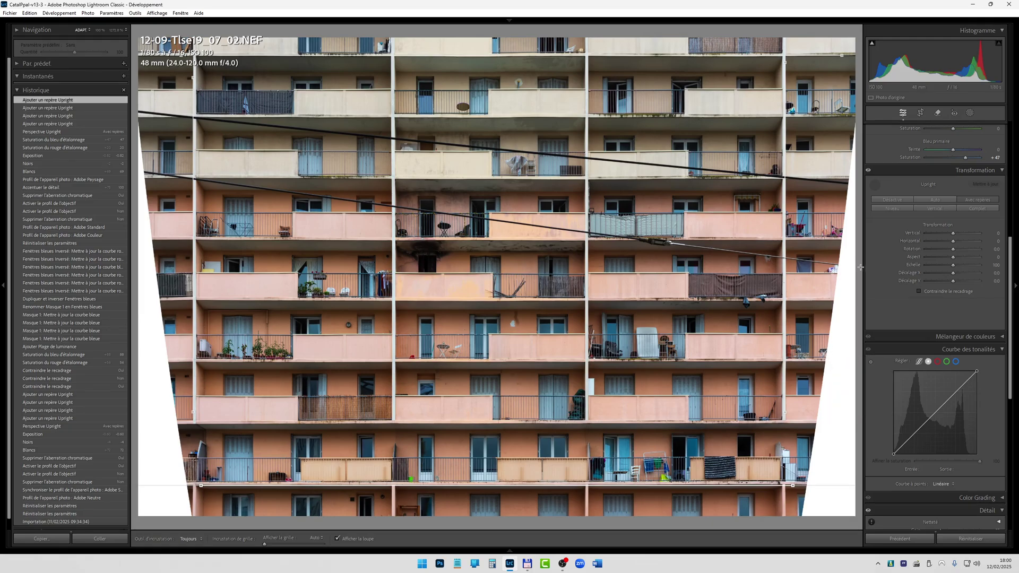
{"action": "left_click", "coordinate": [931, 292]}
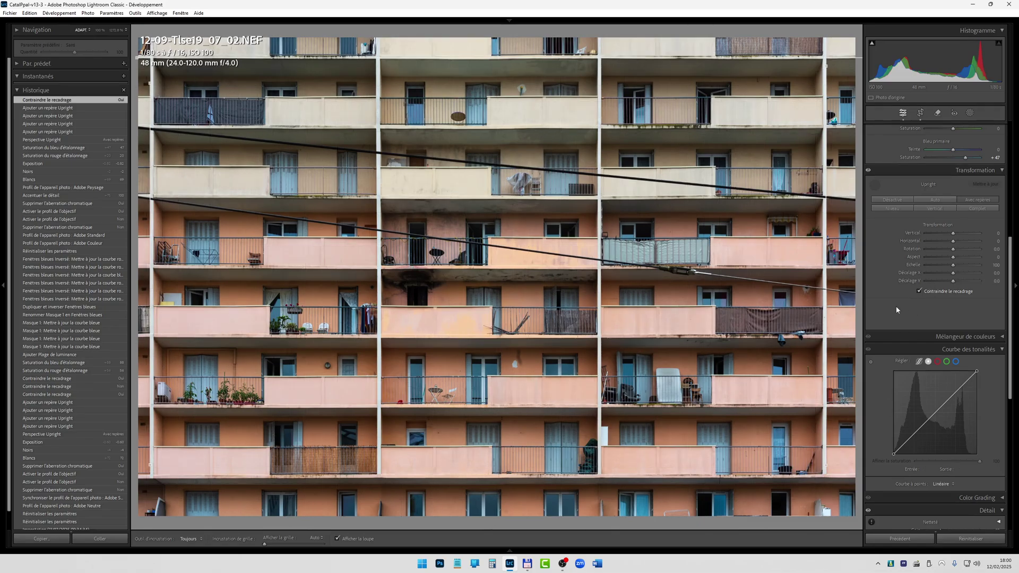
Compare the facade photo before and after development, and return to the library grid.
{"action": "key", "text": "backslash"}
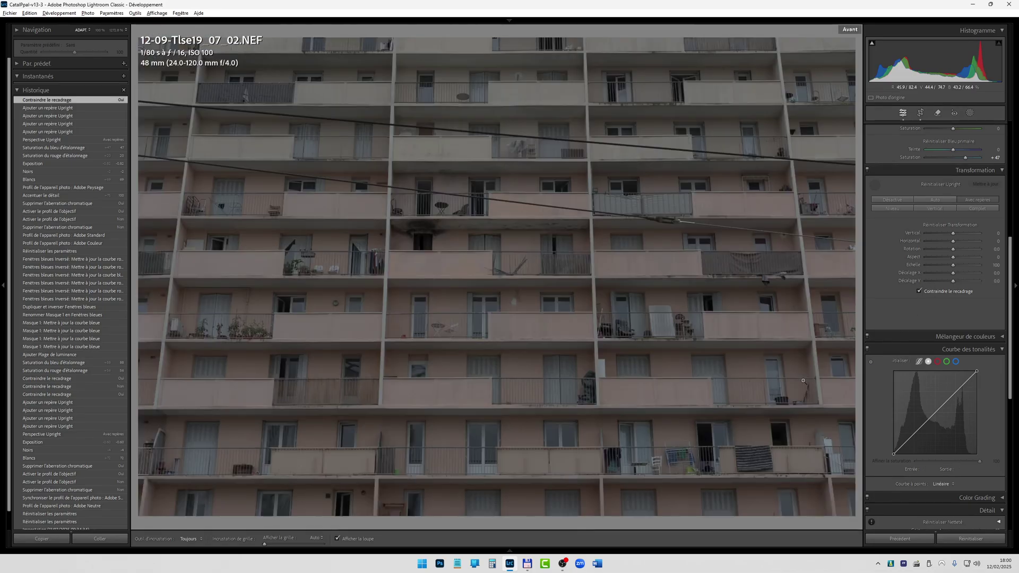
{"action": "key", "text": "backslash"}
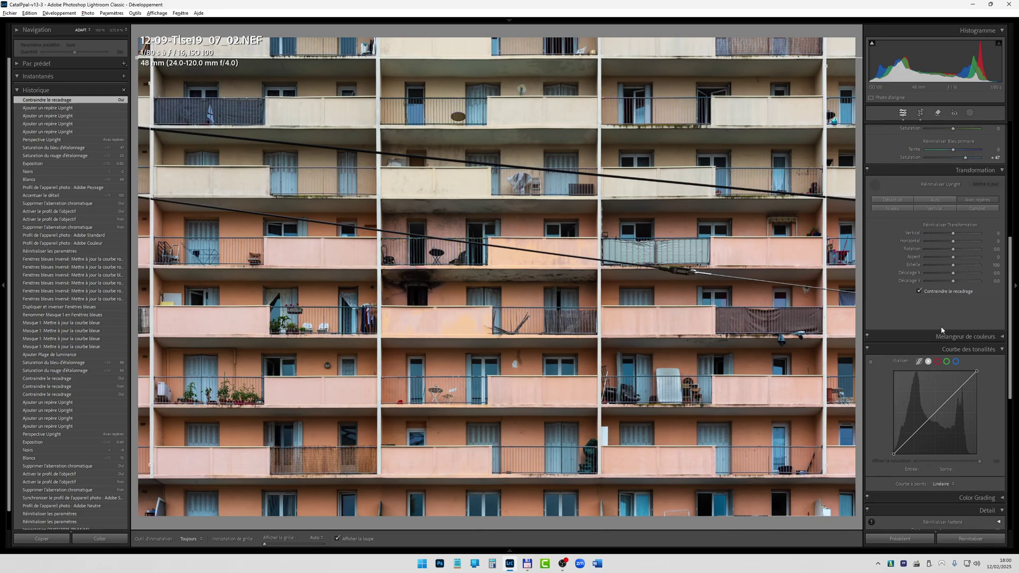
{"action": "key", "text": "backslash"}
{"action": "key", "text": "backslash"}
{"action": "key", "text": "g"}
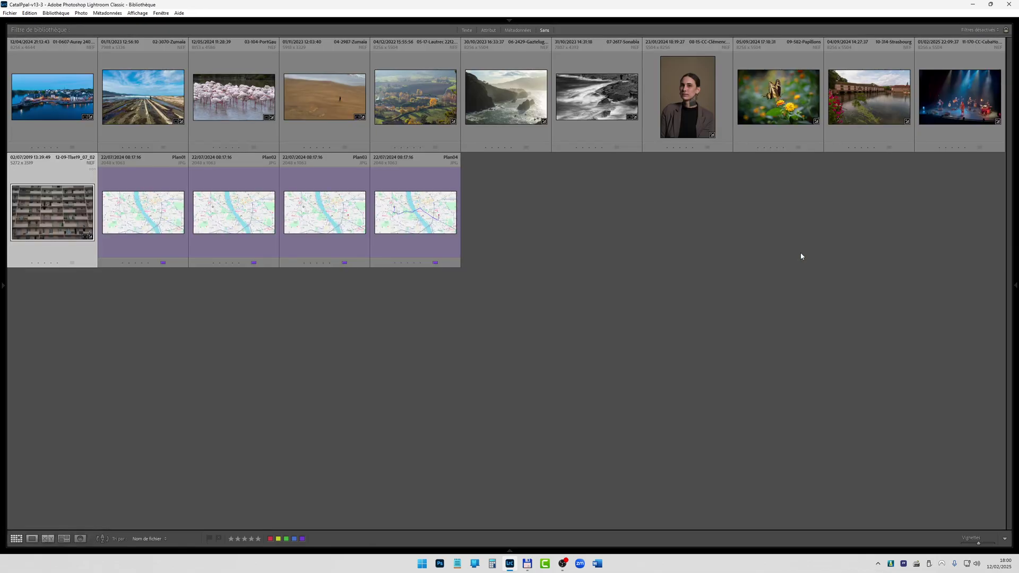